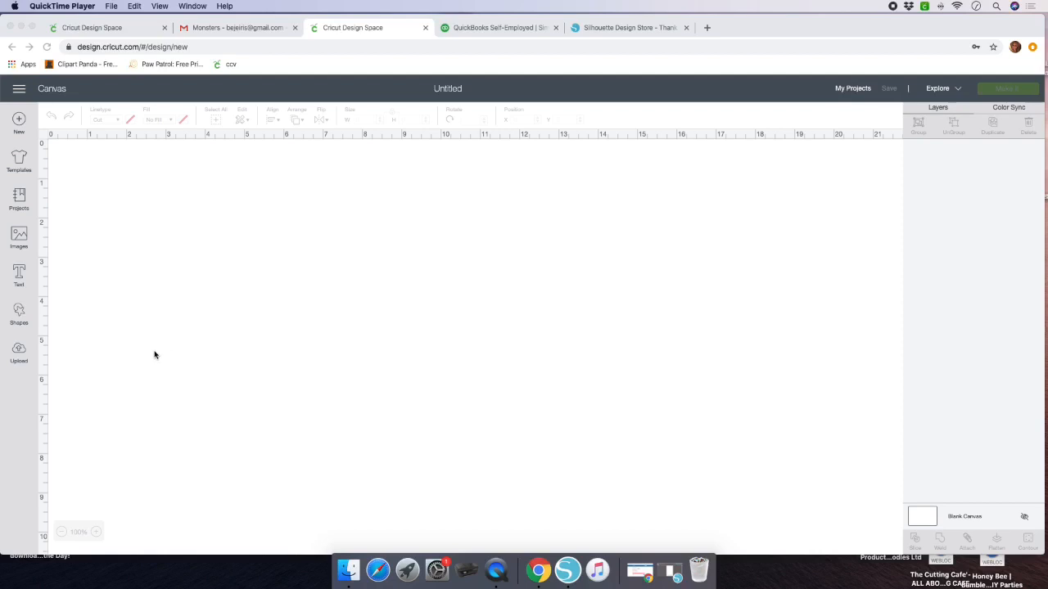
# - Add two squares to the blank canvas and place them apart, side by side
pyautogui.scroll(-1, 154, 354)
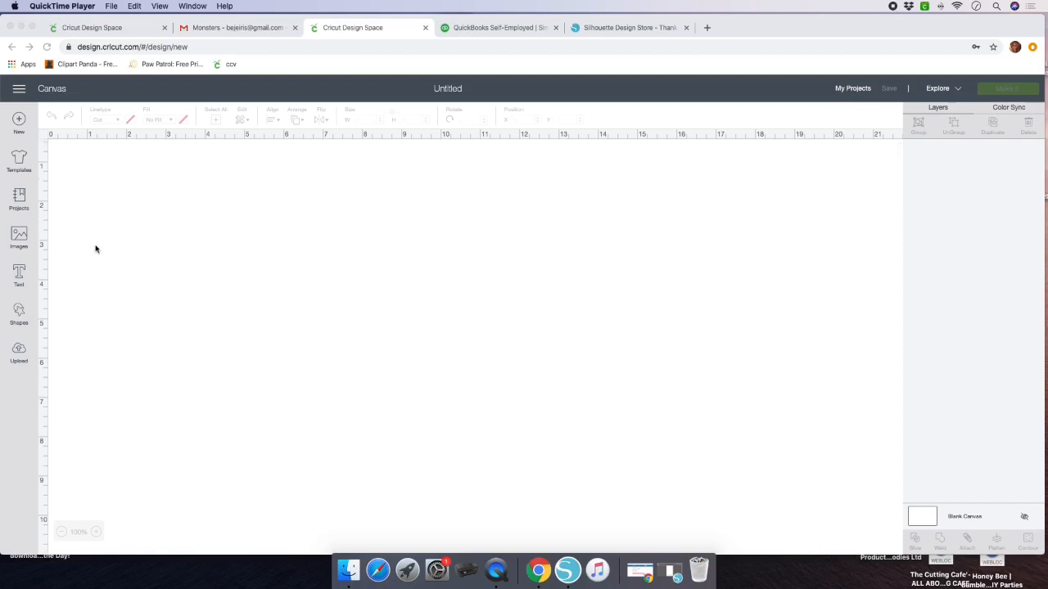
pyautogui.click(22, 309)
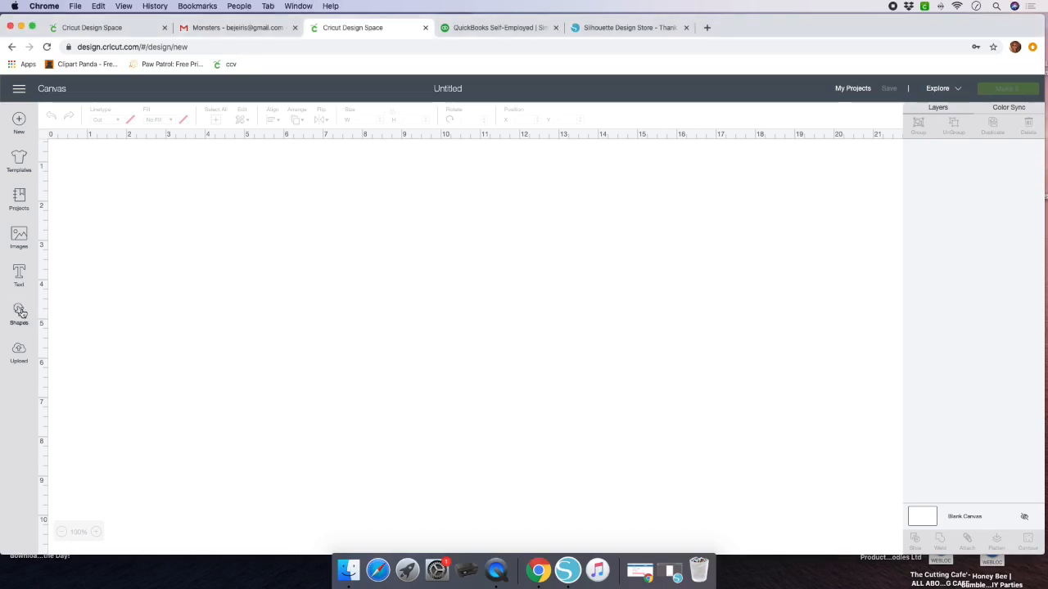
pyautogui.click(19, 312)
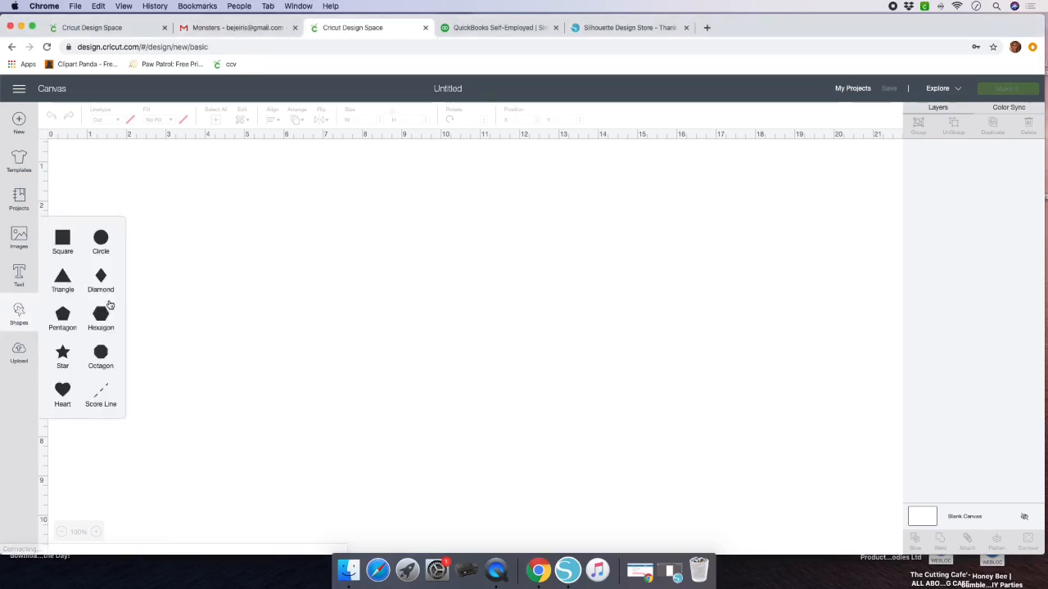
pyautogui.click(64, 240)
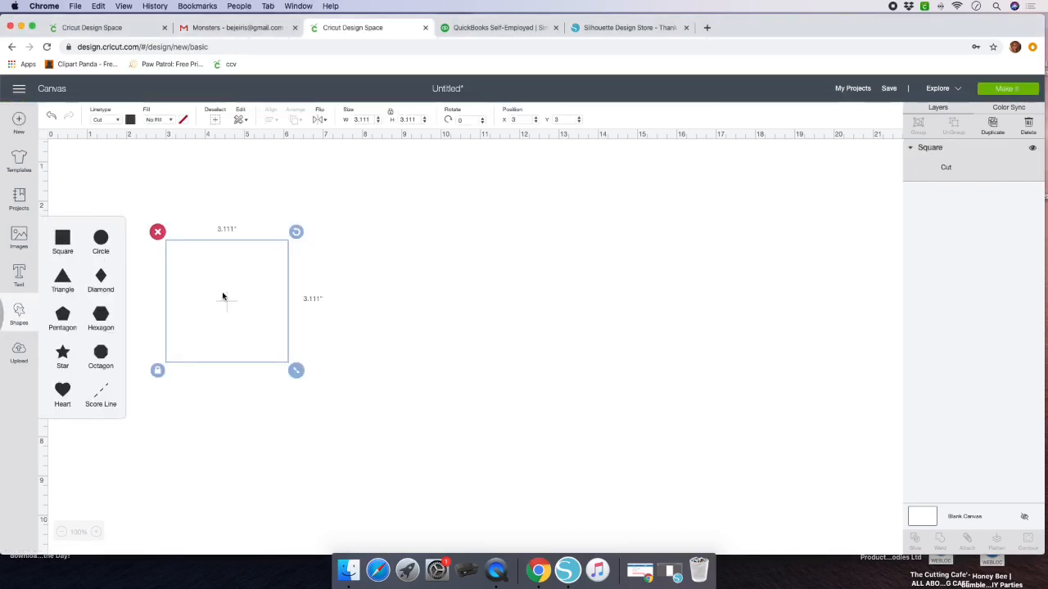
pyautogui.moveTo(225, 296); pyautogui.dragTo(327, 300)
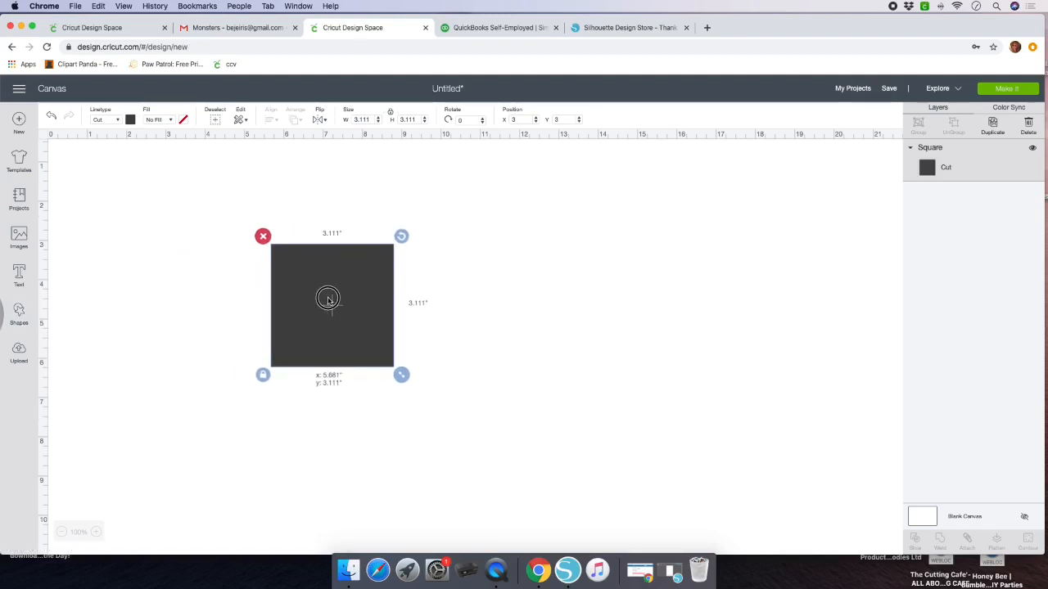
pyautogui.click(19, 311)
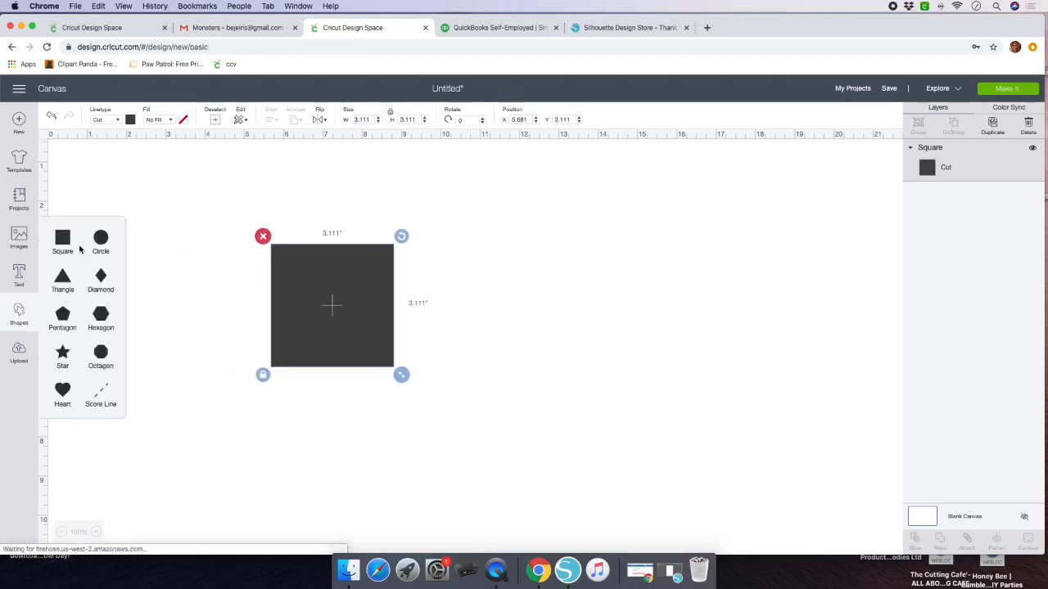
pyautogui.click(82, 246)
pyautogui.moveTo(202, 288); pyautogui.dragTo(483, 314)
pyautogui.moveTo(299, 291); pyautogui.dragTo(210, 271)
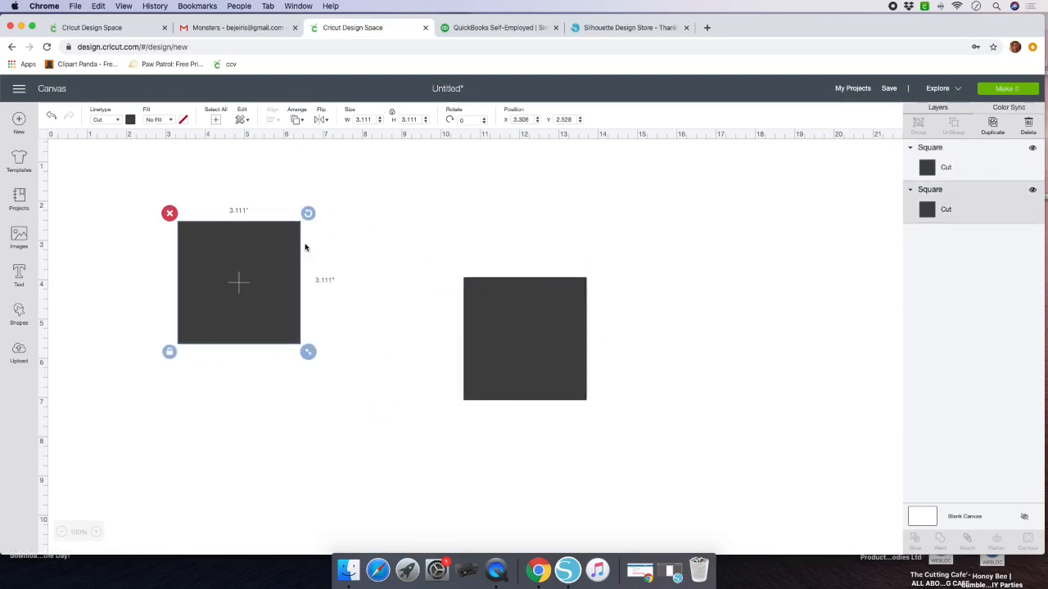
# - Unlock the first square's proportions and resize it to 5.25 inches wide by 5.5 inches high
pyautogui.click(392, 112)
pyautogui.click(363, 120)
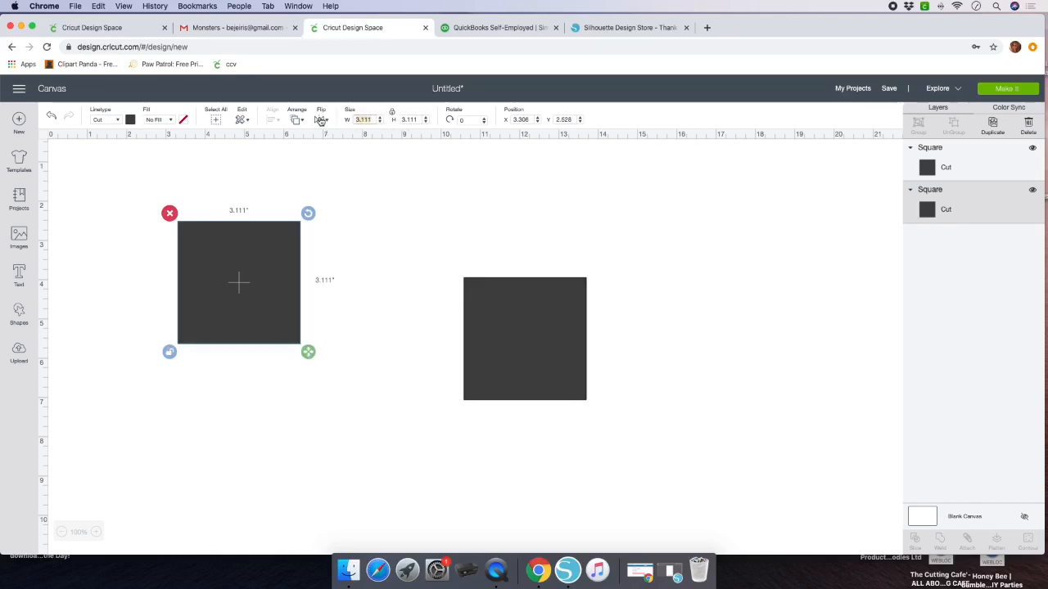
pyautogui.write('5.2')
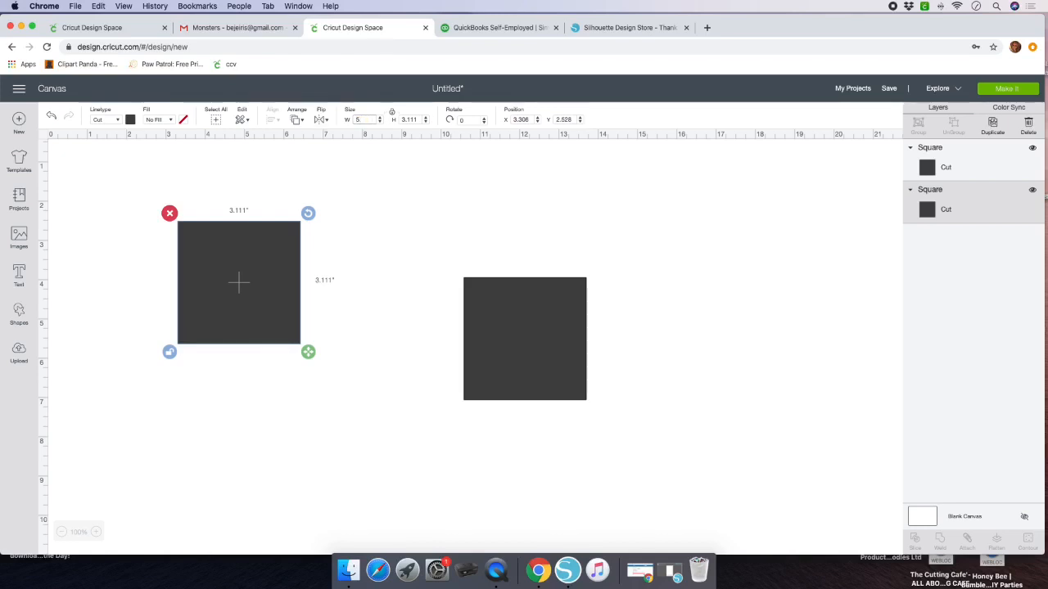
pyautogui.write('5')
pyautogui.press('Tab')
pyautogui.write('5')
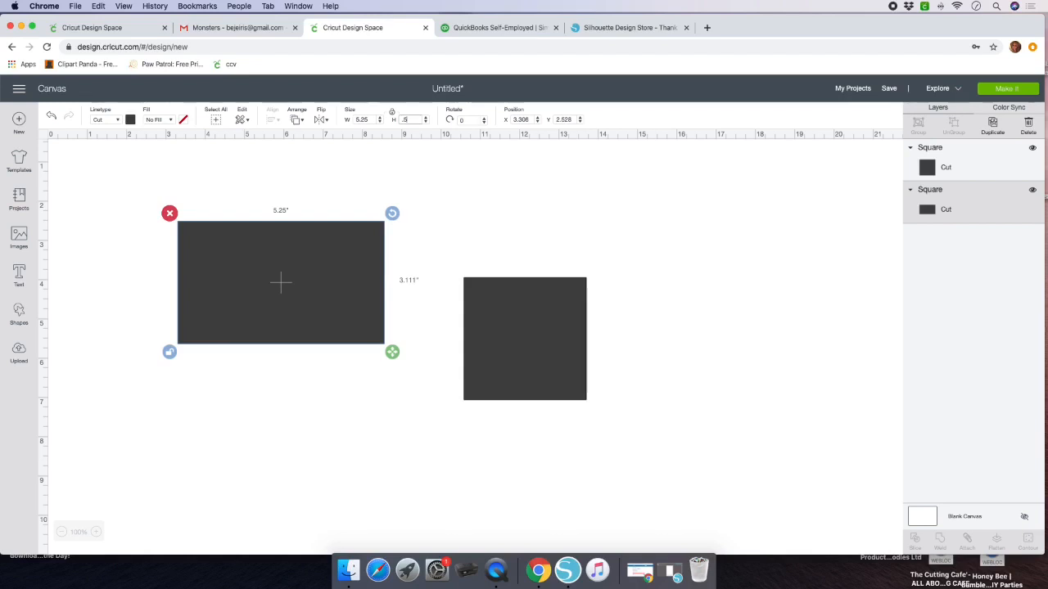
pyautogui.write('.5')
pyautogui.moveTo(407, 121); pyautogui.dragTo(382, 119)
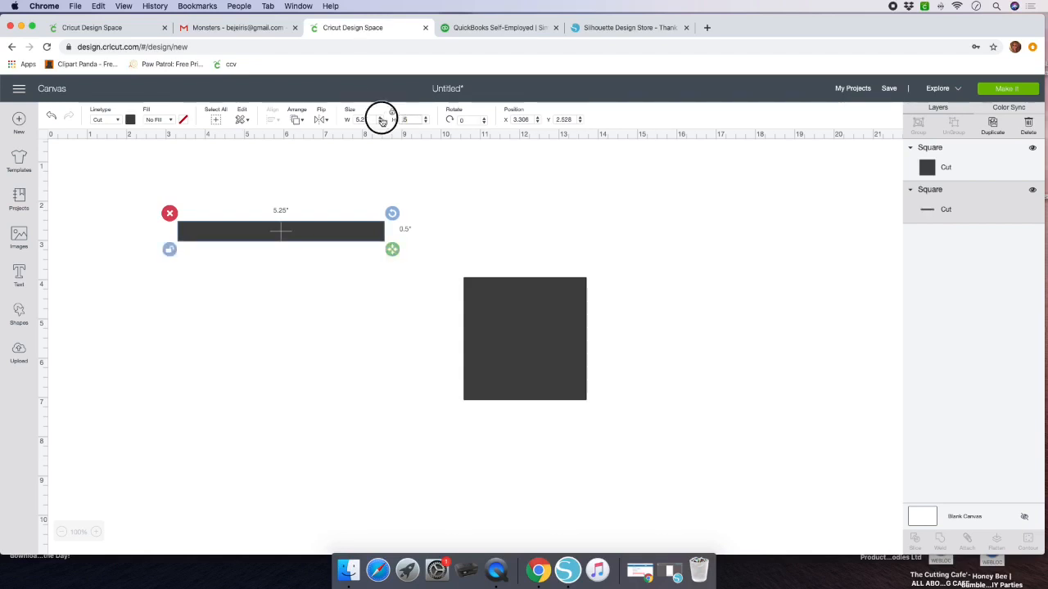
pyautogui.write('5')
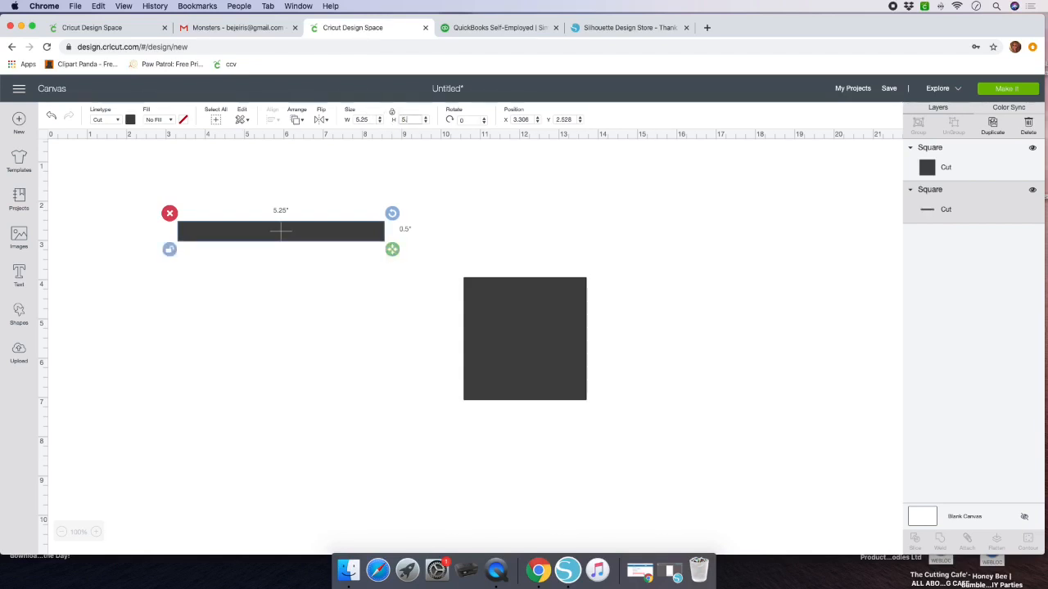
pyautogui.write('.5')
pyautogui.press('Return')
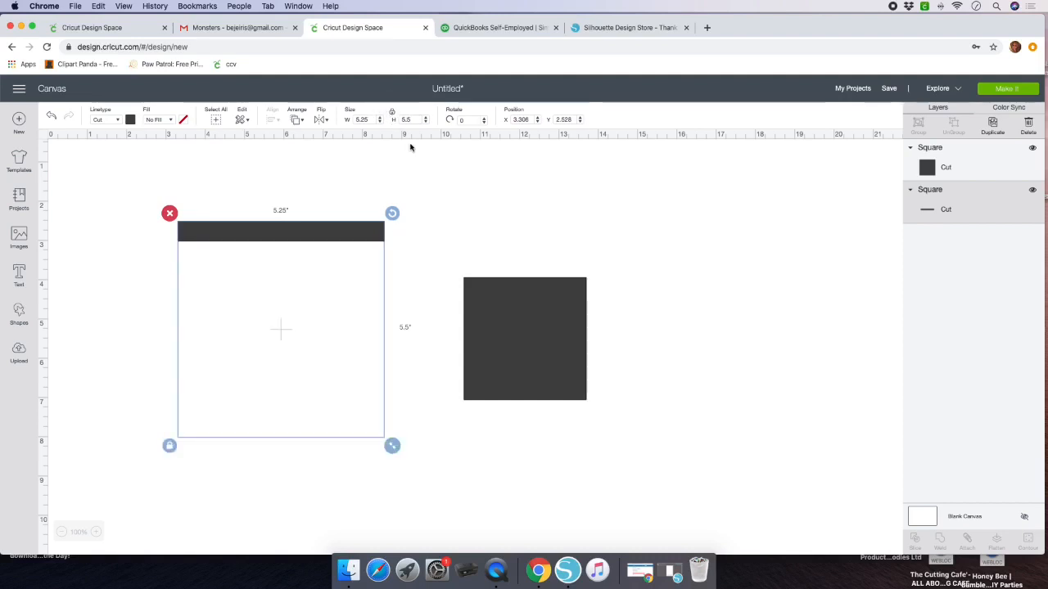
# - Move the large rectangle toward the canvas's left side and set the small square beside it, with their top edges level
pyautogui.moveTo(339, 325); pyautogui.dragTo(269, 302)
pyautogui.moveTo(498, 327); pyautogui.dragTo(418, 261)
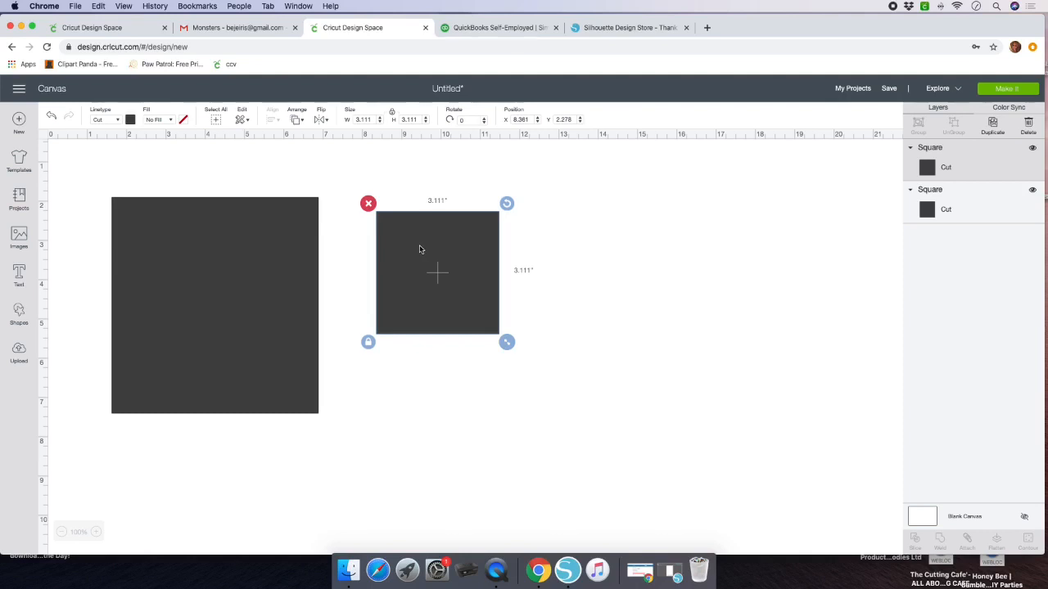
pyautogui.moveTo(420, 250); pyautogui.dragTo(175, 253)
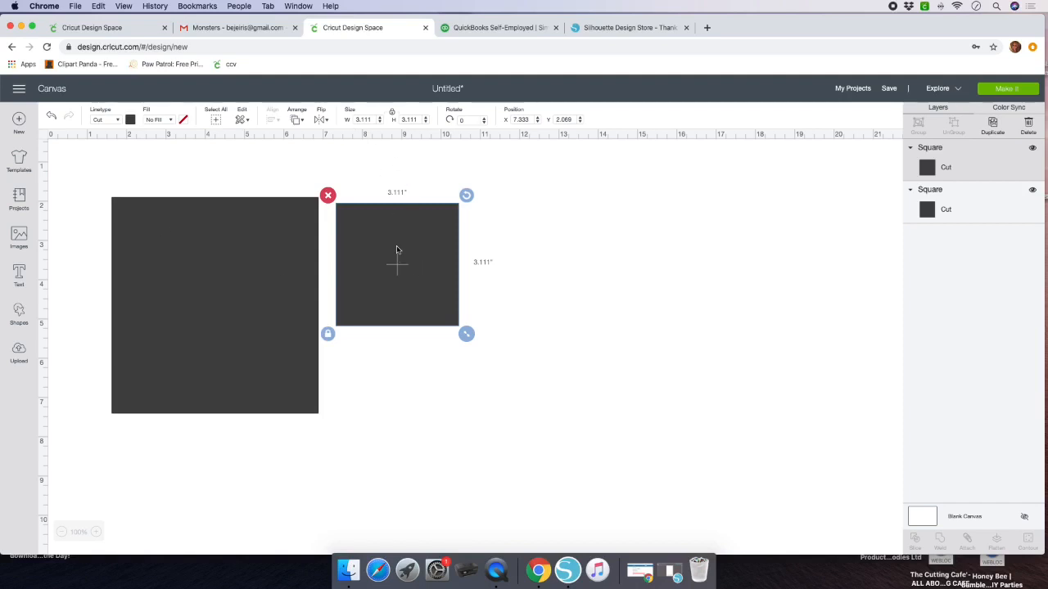
pyautogui.moveTo(395, 246); pyautogui.dragTo(395, 240)
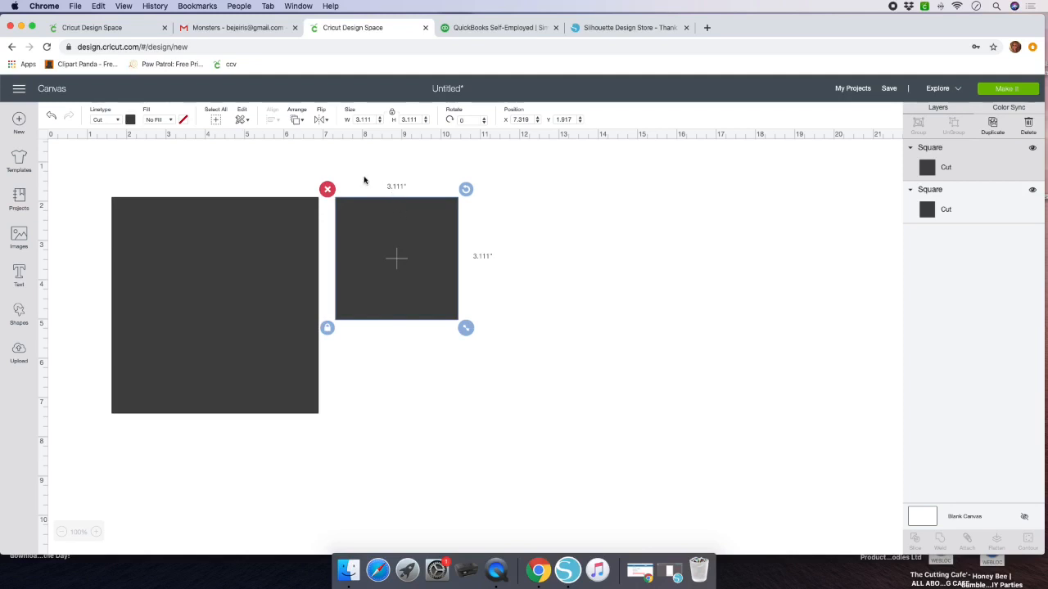
# - Unlock the small square's proportions and resize it to 5.25 inches wide by 1.458 inches high
pyautogui.click(392, 111)
pyautogui.doubleClick(369, 119)
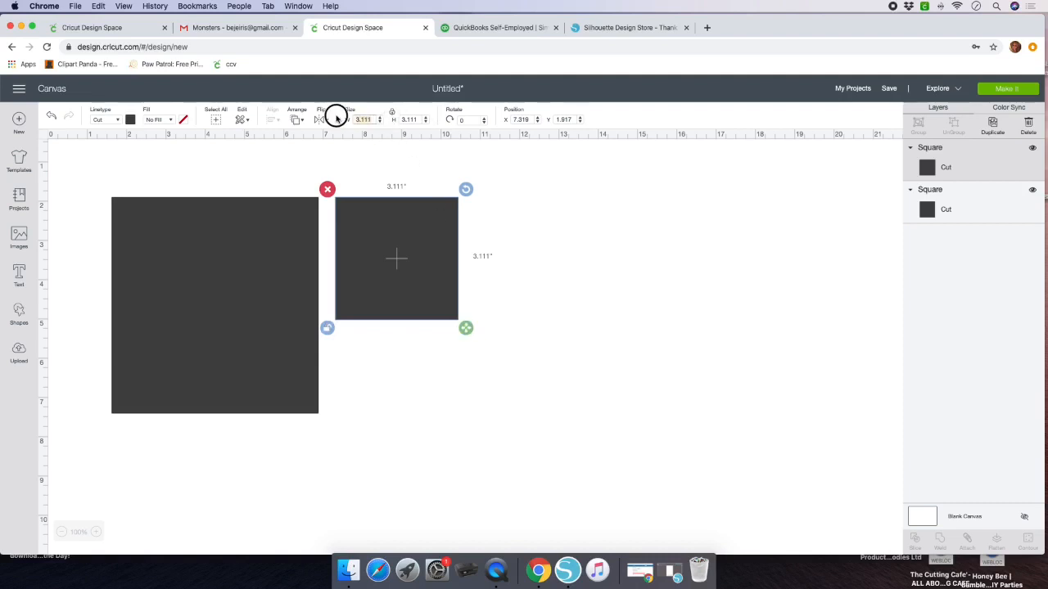
pyautogui.write('5.25')
pyautogui.press('Tab')
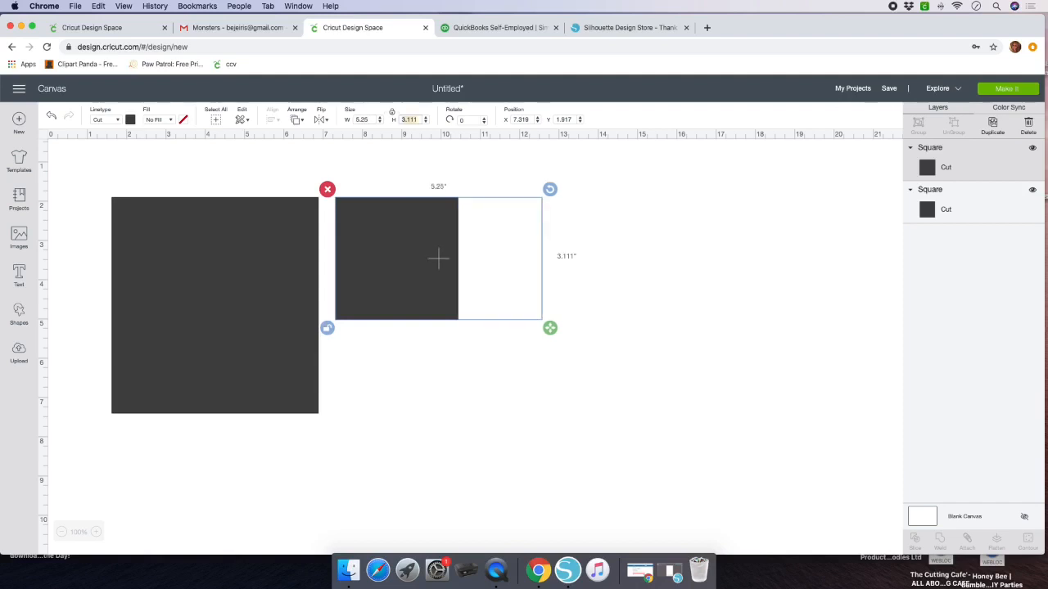
pyautogui.write('1')
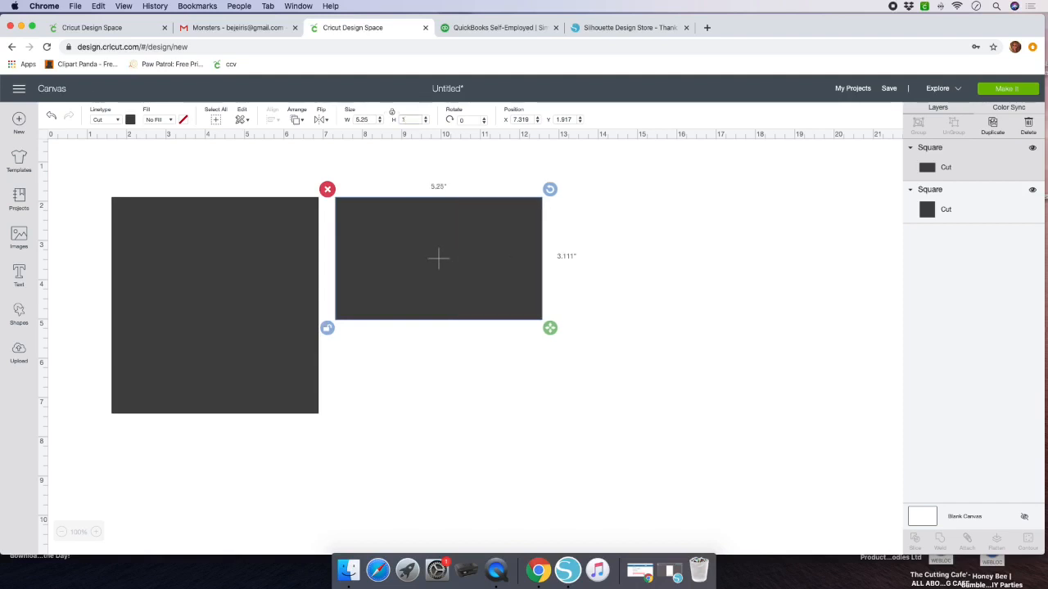
pyautogui.write('.45')
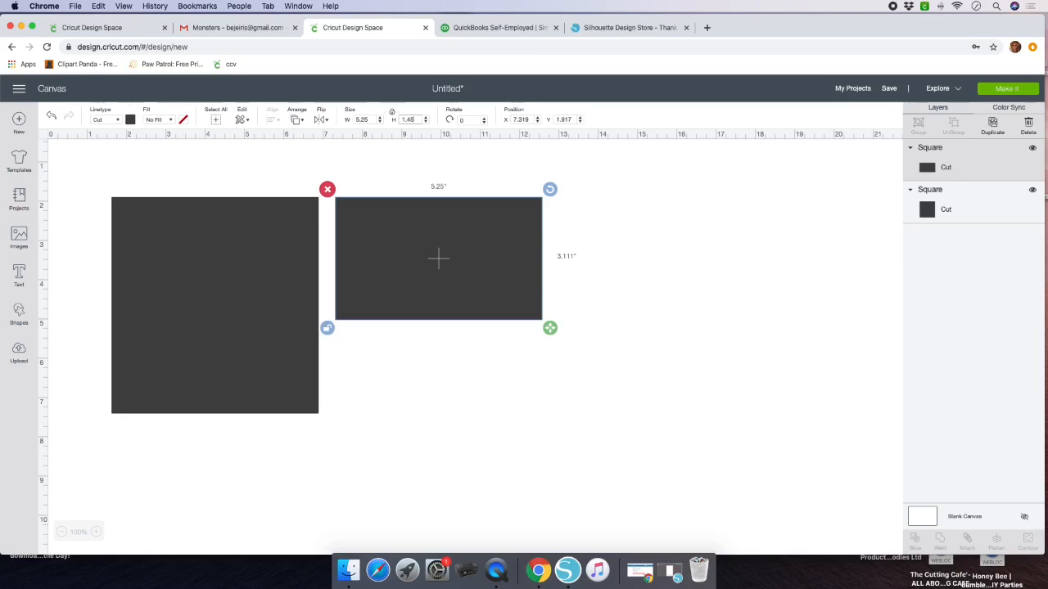
pyautogui.write('8')
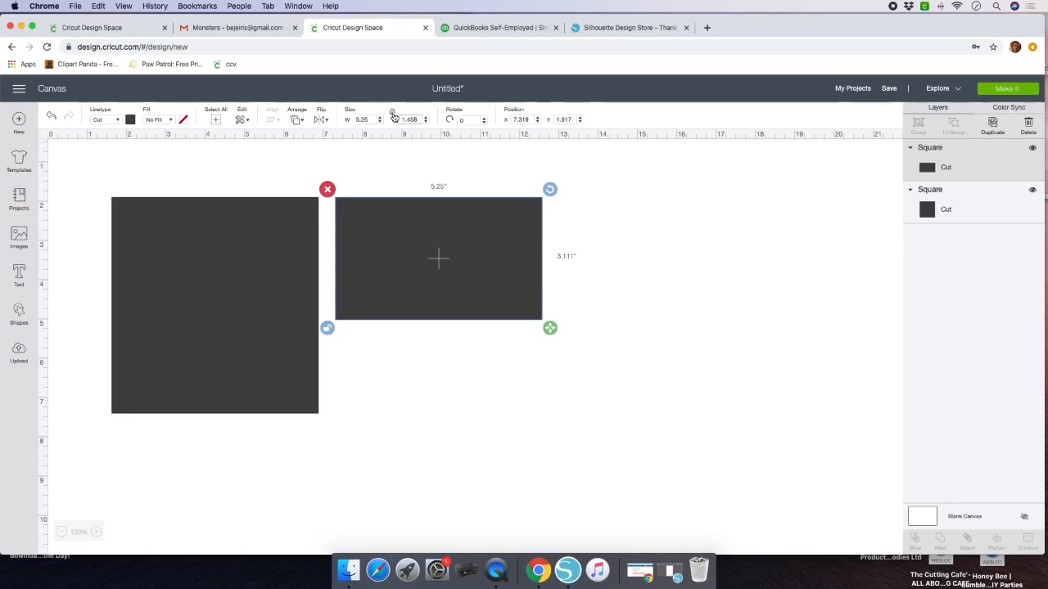
pyautogui.press('Return')
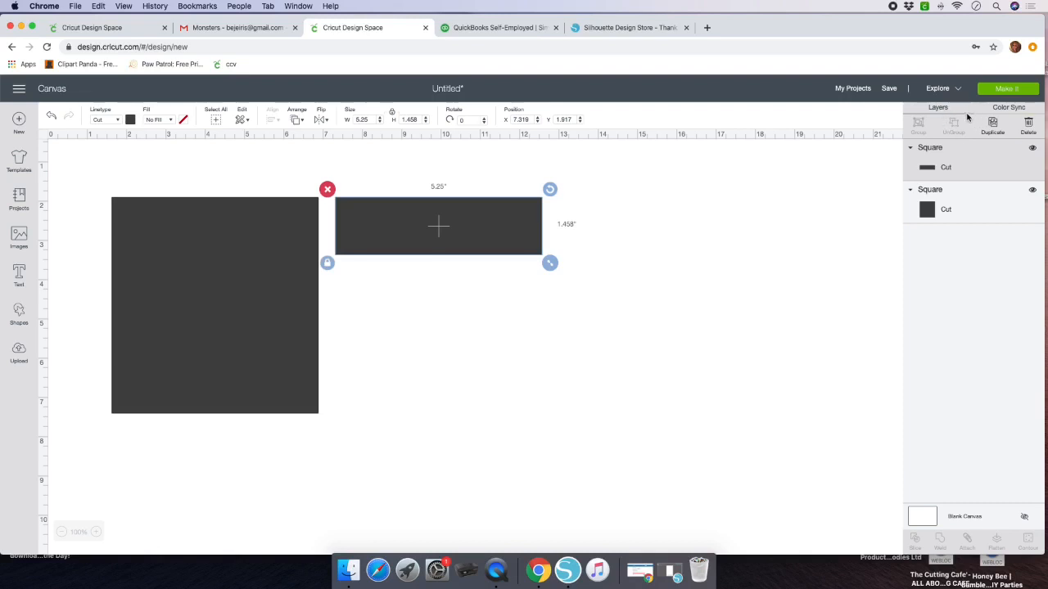
# - Duplicate the narrow rectangle and move the copy below it, overlapping the large rectangle's right side
pyautogui.click(992, 123)
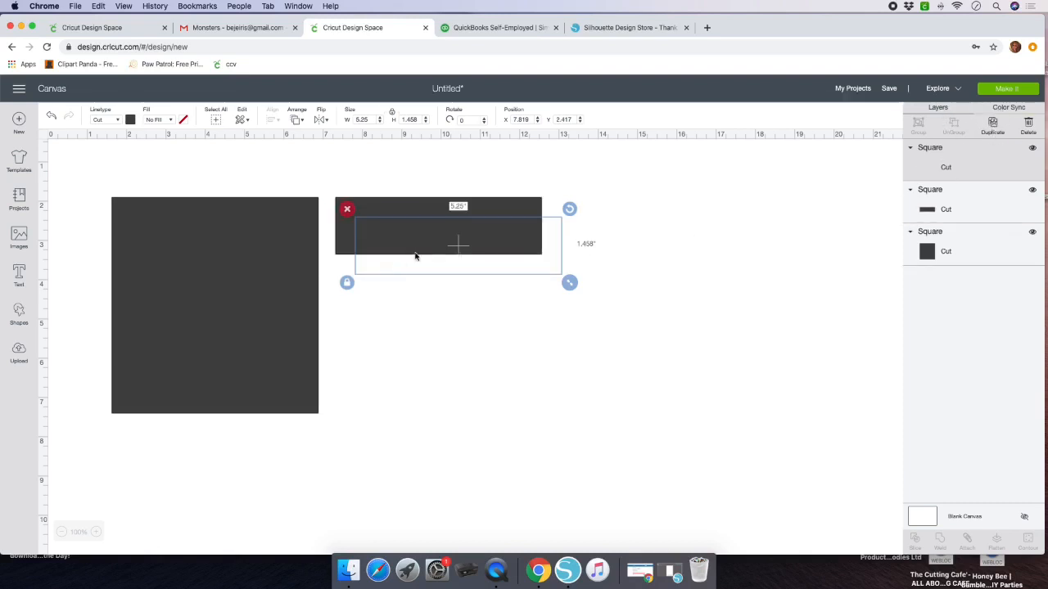
pyautogui.moveTo(415, 256); pyautogui.dragTo(307, 332)
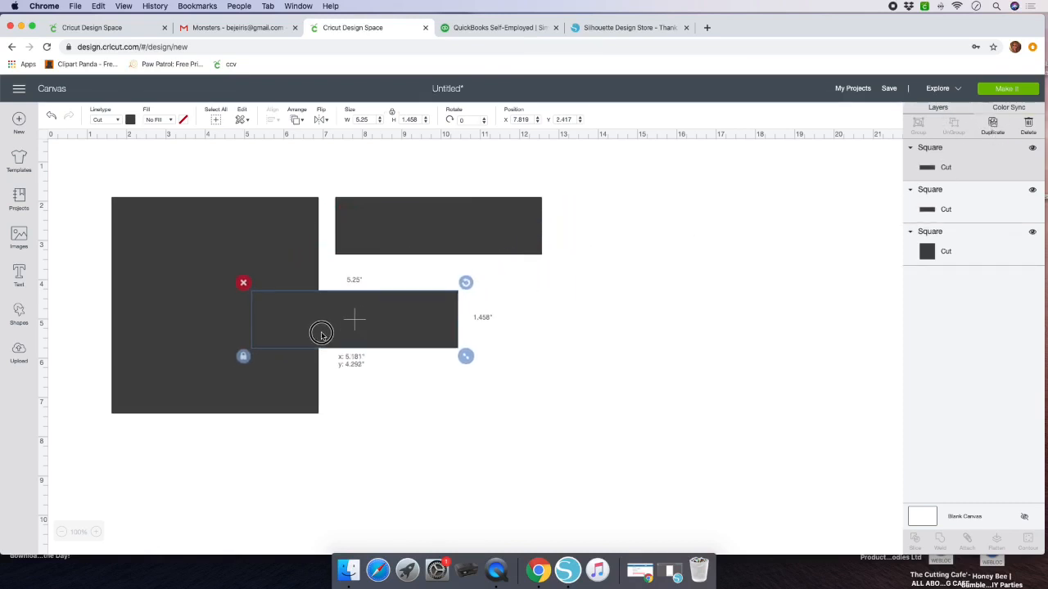
# - Dismiss the browser's password alert and change the material colour of both narrow rectangles to dark red
pyautogui.click(130, 120)
pyautogui.click(281, 156)
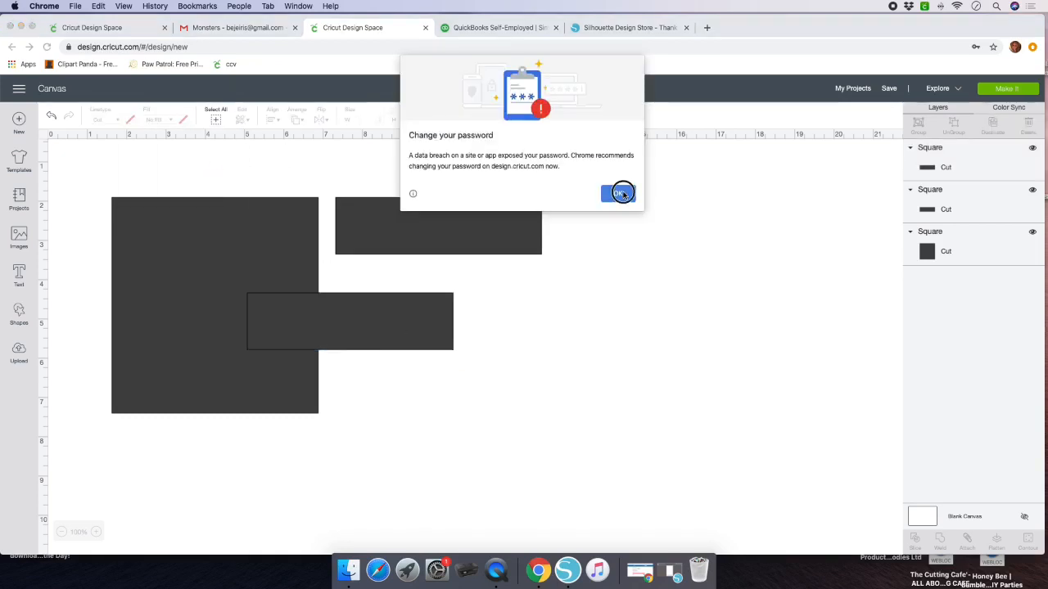
pyautogui.click(619, 193)
pyautogui.click(293, 328)
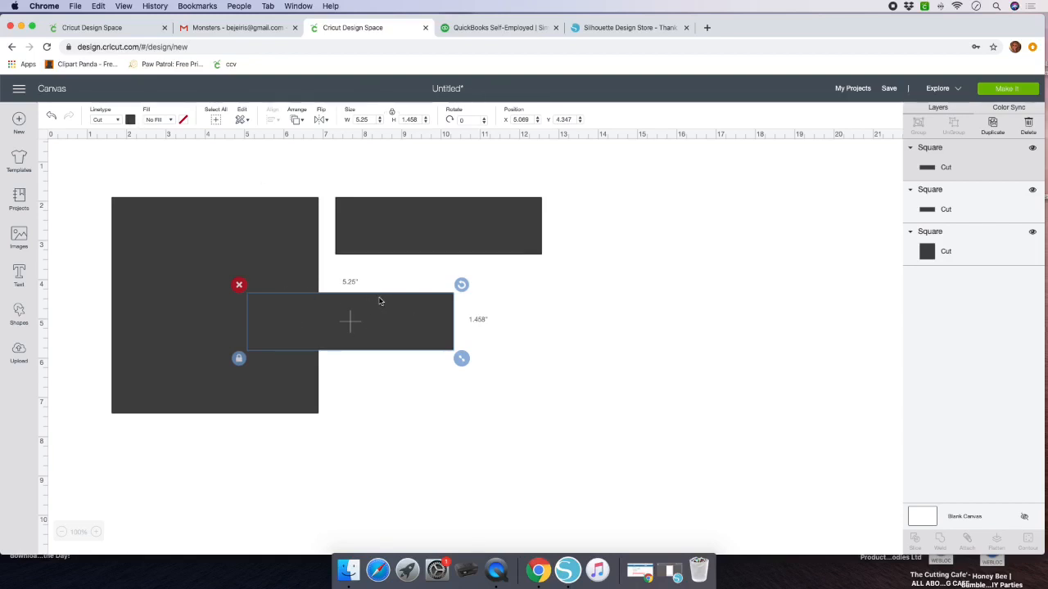
pyautogui.click(129, 120)
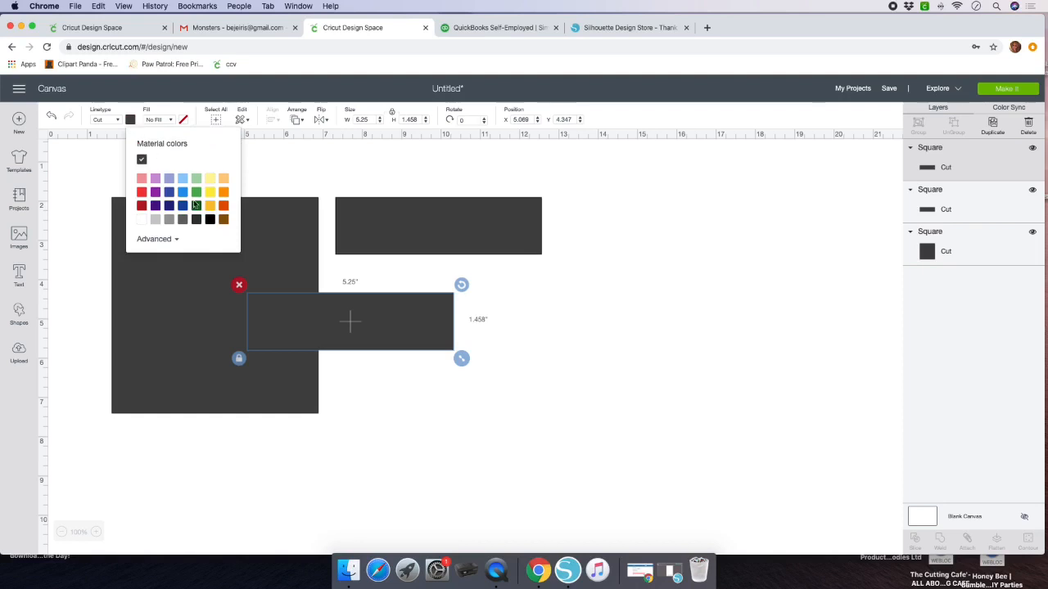
pyautogui.click(142, 206)
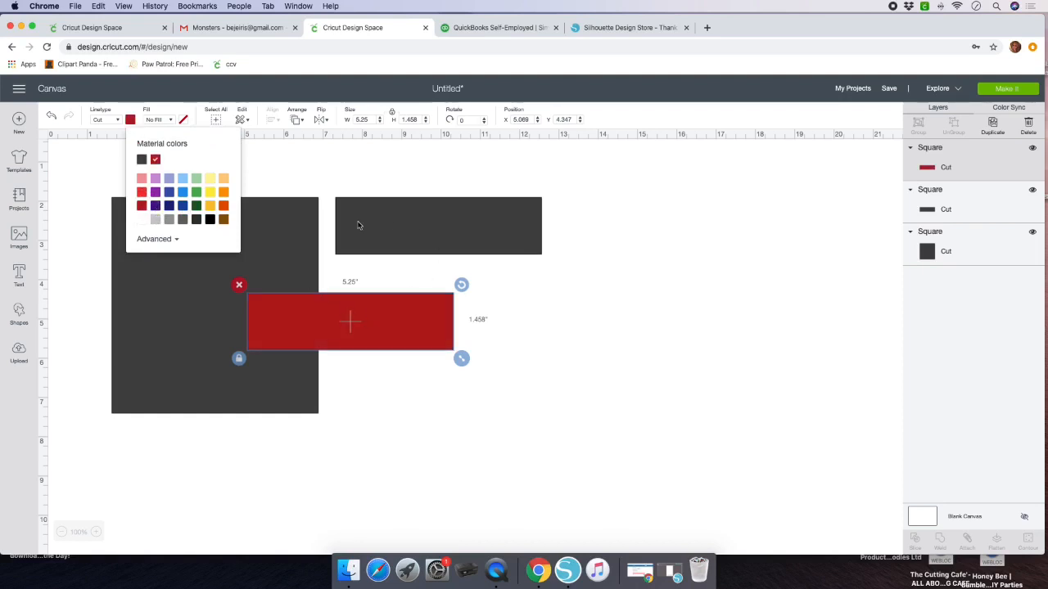
pyautogui.click(380, 233)
pyautogui.click(129, 119)
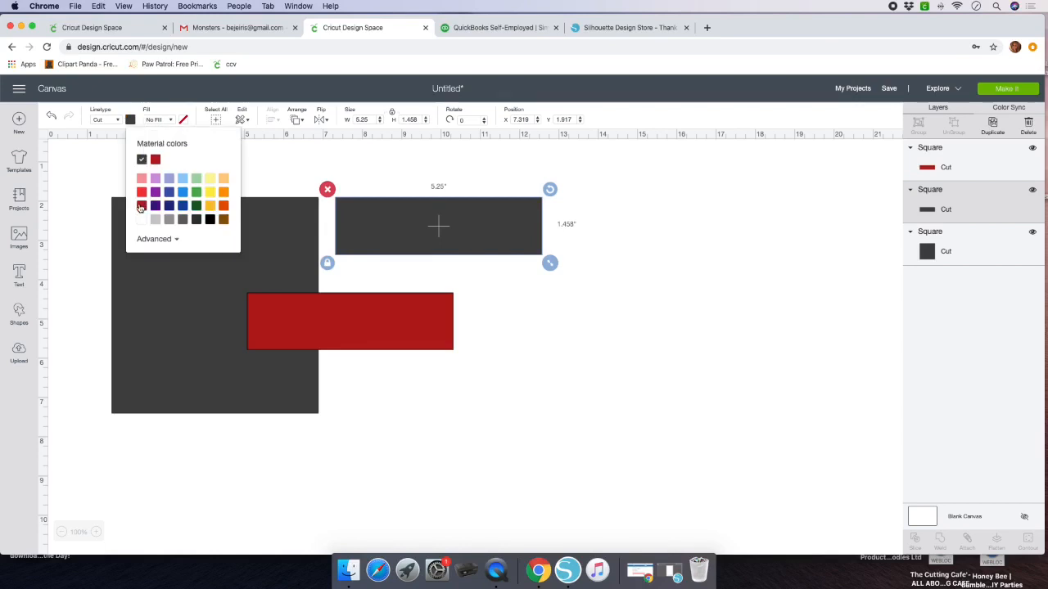
pyautogui.click(404, 231)
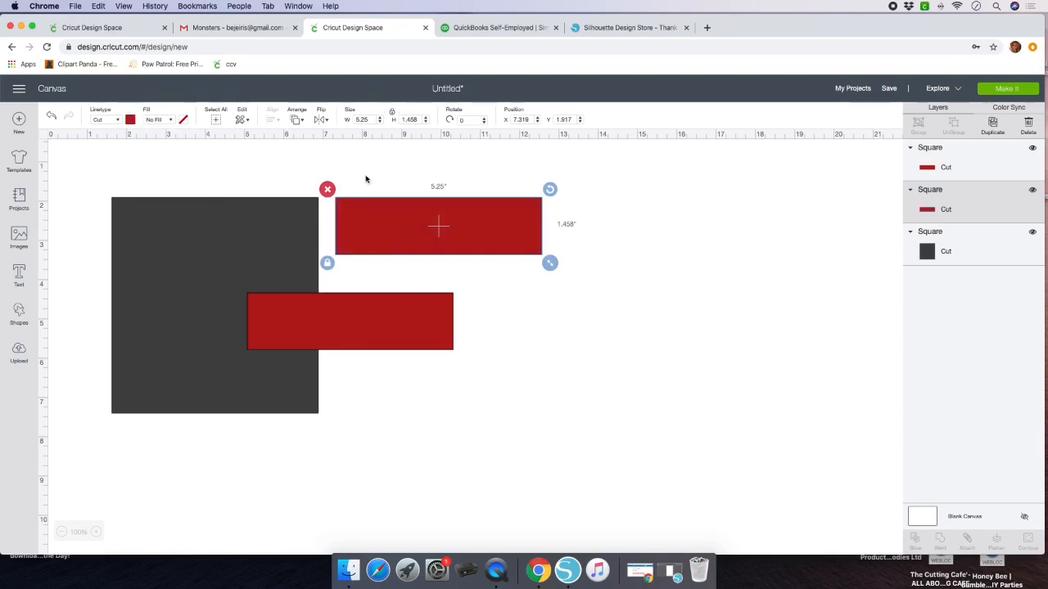
# - Place one red strip along the large rectangle's top edge and the other along its bottom edge
pyautogui.click(386, 230)
pyautogui.moveTo(386, 230); pyautogui.dragTo(170, 232)
pyautogui.moveTo(331, 315); pyautogui.dragTo(198, 380)
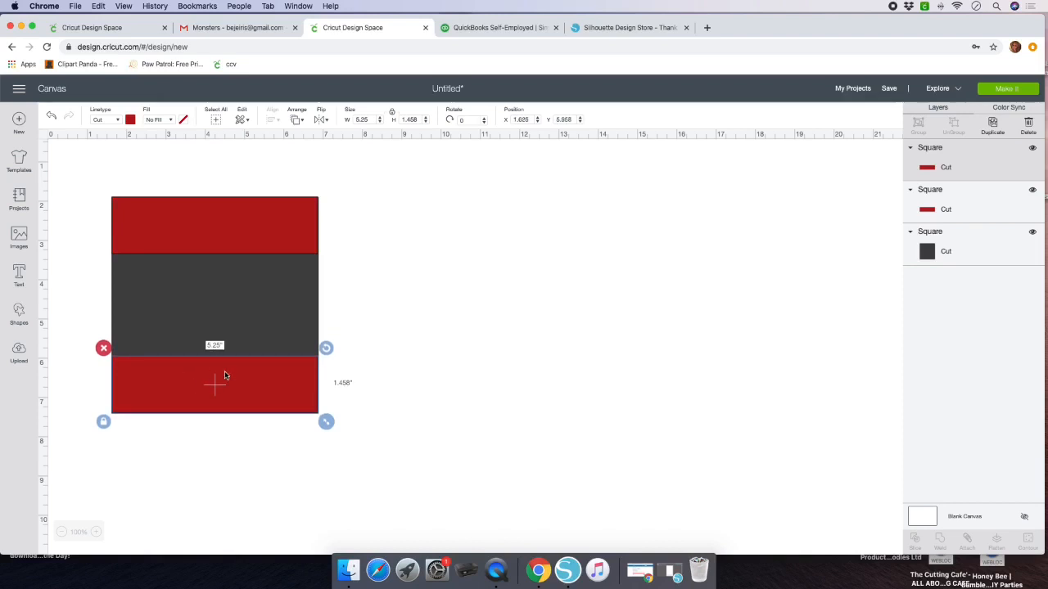
# - Nudge the dark rectangle and both red strips until their outer edges line up, and clear the selection
pyautogui.click(235, 307)
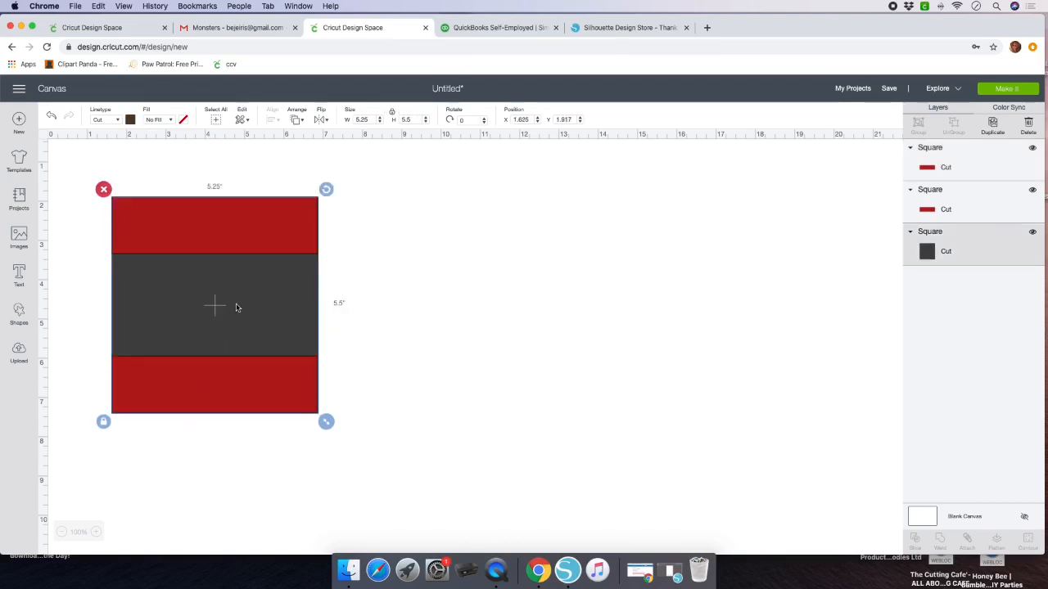
pyautogui.click(257, 235)
pyautogui.moveTo(258, 235); pyautogui.dragTo(260, 236)
pyautogui.click(229, 295)
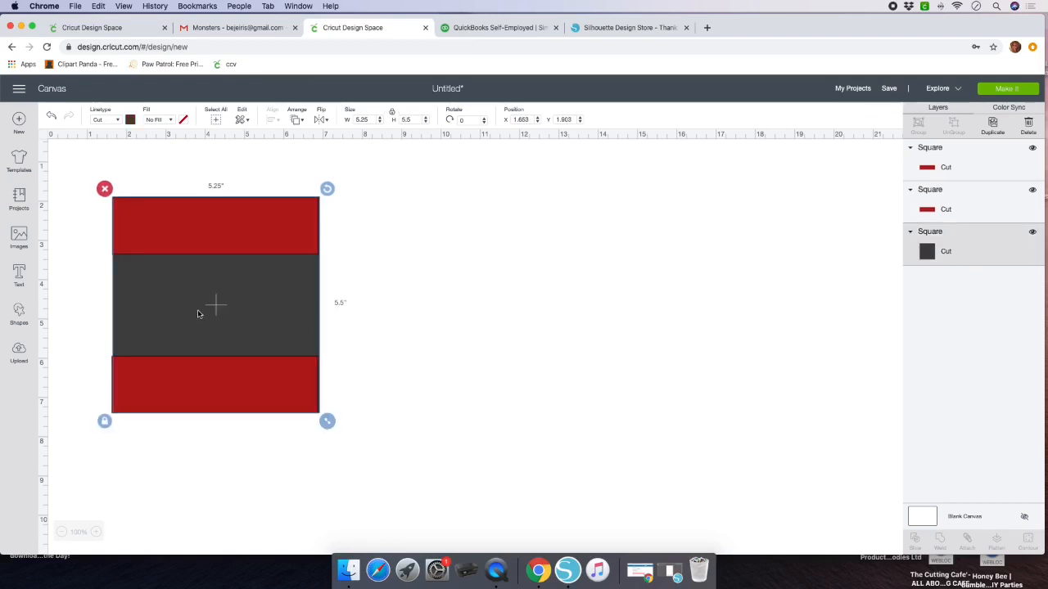
pyautogui.moveTo(296, 399); pyautogui.dragTo(298, 394)
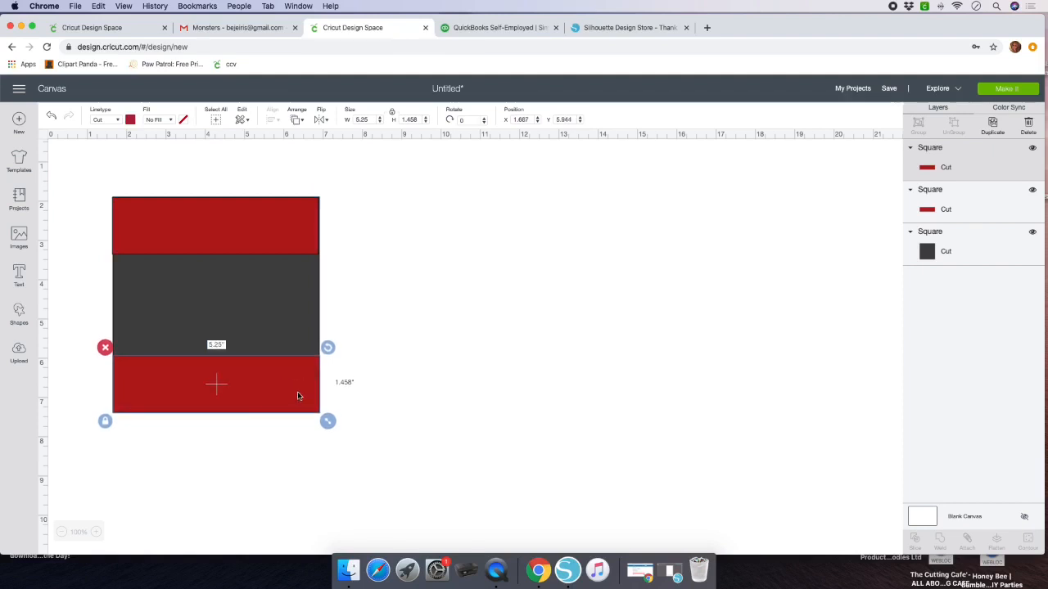
pyautogui.moveTo(303, 248); pyautogui.dragTo(304, 248)
pyautogui.click(396, 295)
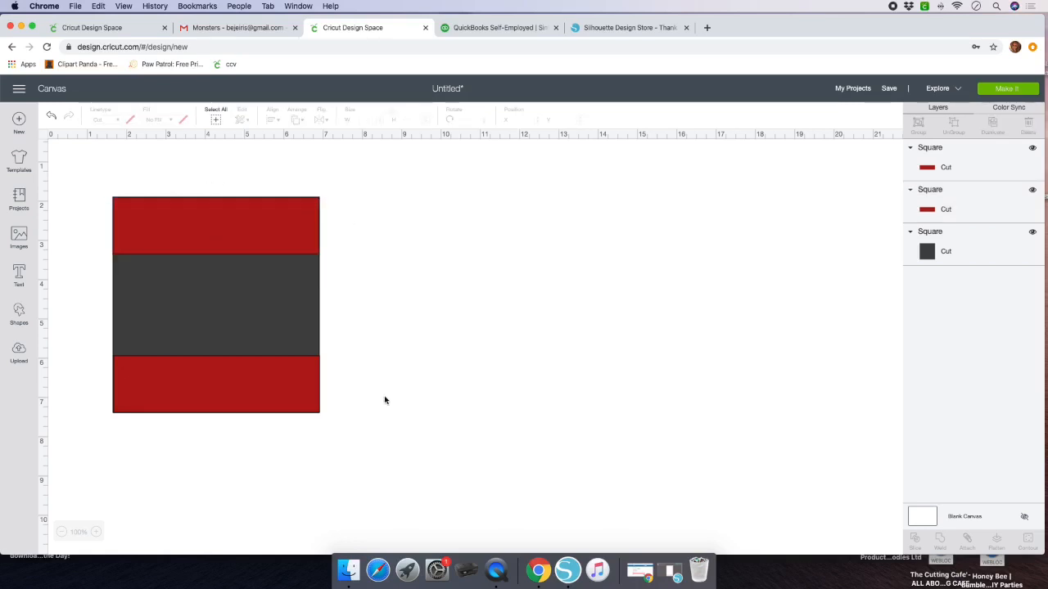
# - Group the dark rectangle with both red strips and move the group to the far right of the canvas
pyautogui.moveTo(374, 398); pyautogui.dragTo(126, 166)
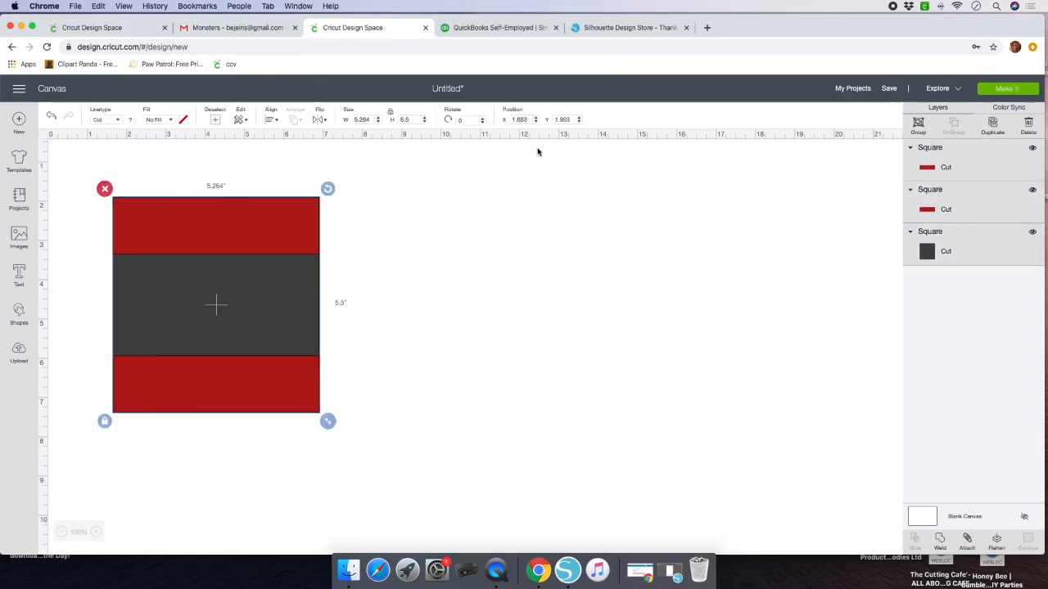
pyautogui.click(918, 125)
pyautogui.moveTo(248, 291); pyautogui.dragTo(787, 267)
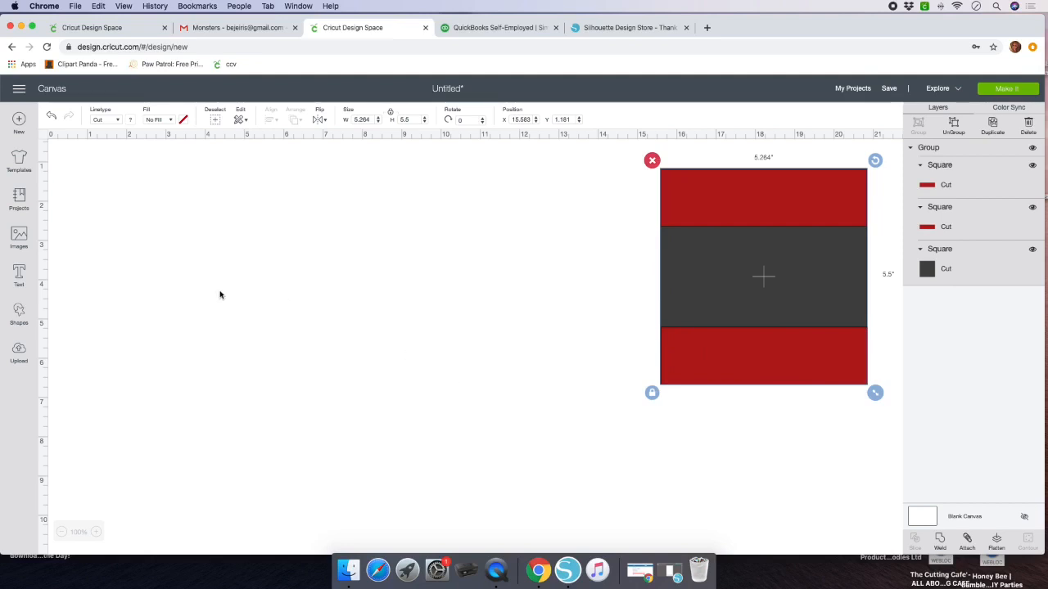
# - Add a circle shape to the canvas and move it into the open area left of the striped group
pyautogui.click(20, 315)
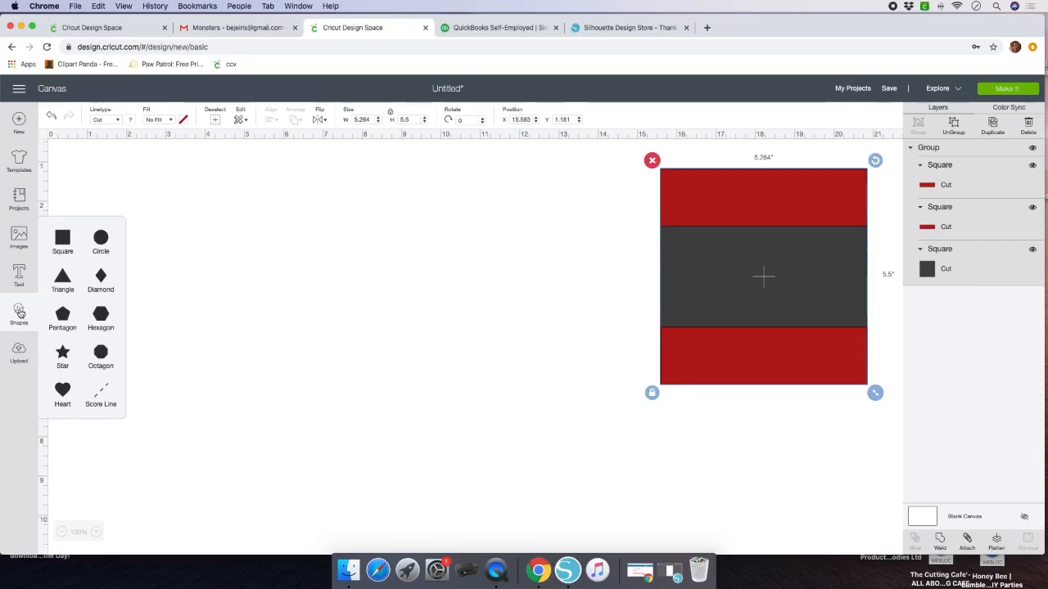
pyautogui.click(230, 308)
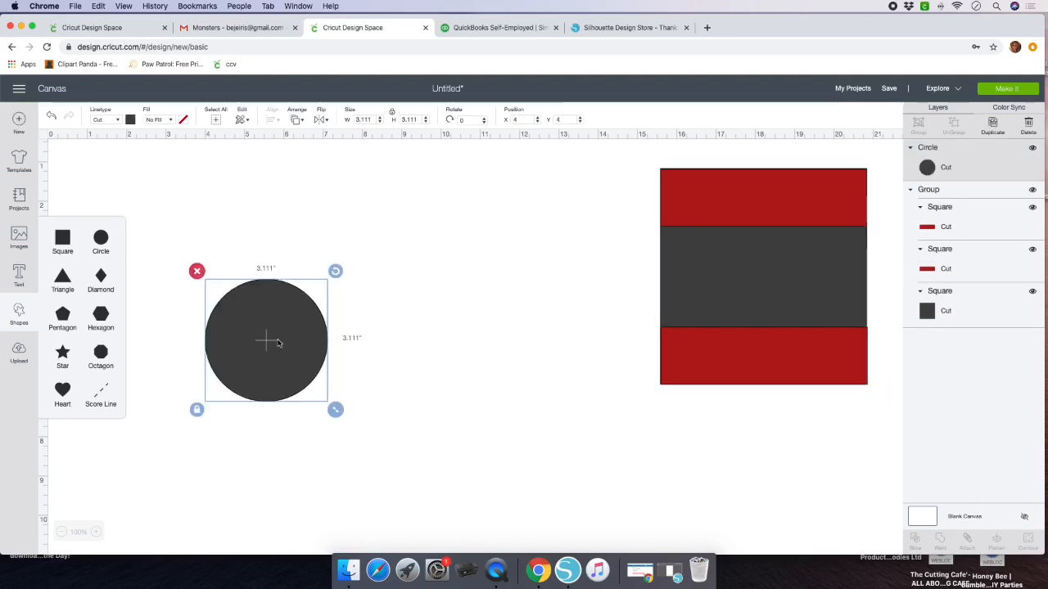
pyautogui.moveTo(279, 335); pyautogui.dragTo(357, 268)
# - Unlock the circle's proportions, set its size to 4 by 4 inches, and place it directly beside the striped group
pyautogui.click(392, 111)
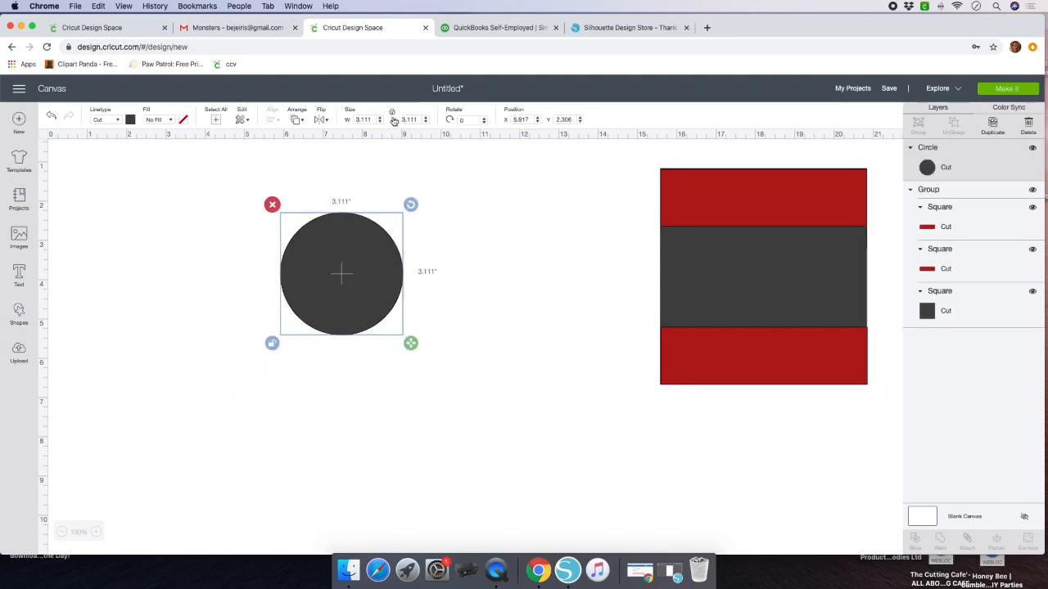
pyautogui.click(368, 120)
pyautogui.write('4')
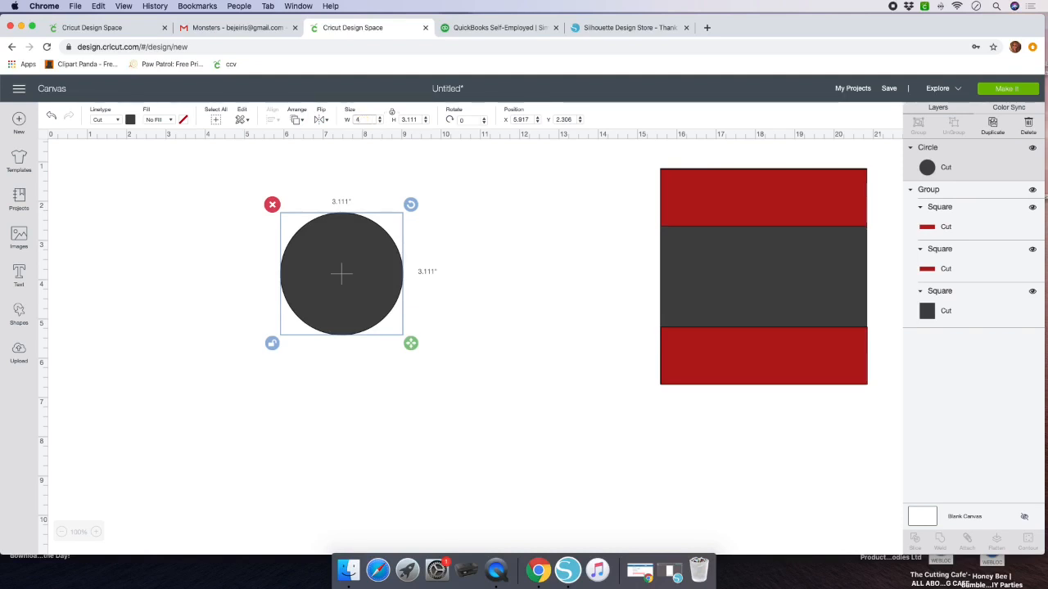
pyautogui.press('Tab')
pyautogui.write('4')
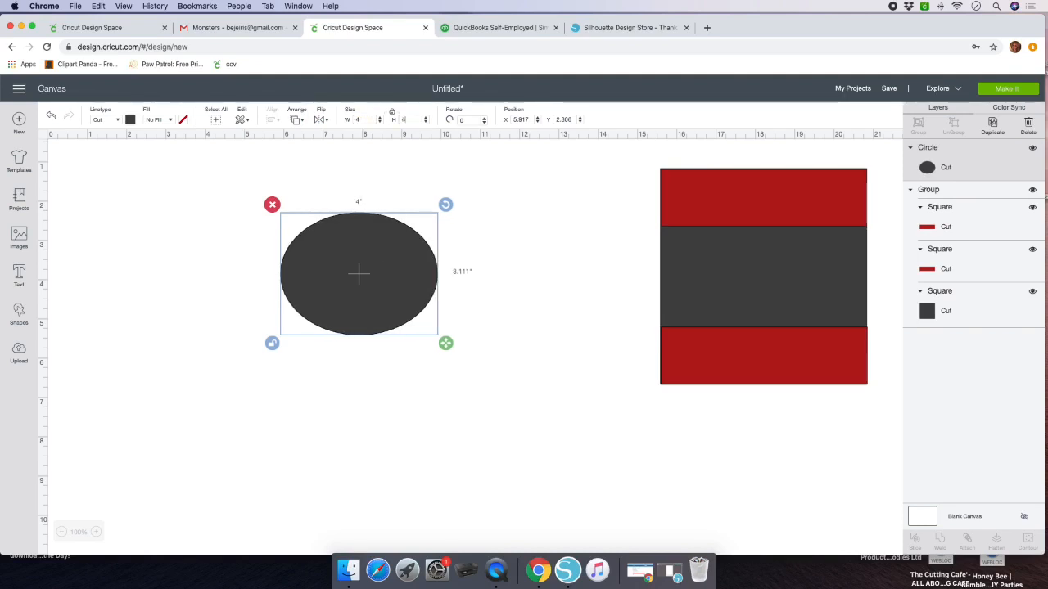
pyautogui.press('Return')
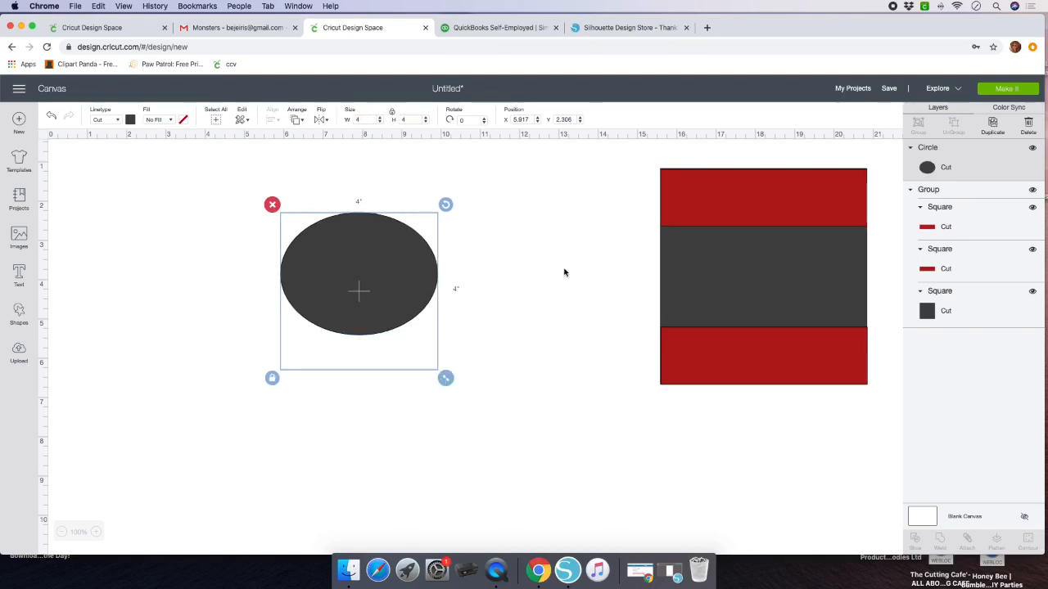
pyautogui.moveTo(400, 302); pyautogui.dragTo(576, 274)
pyautogui.click(148, 290)
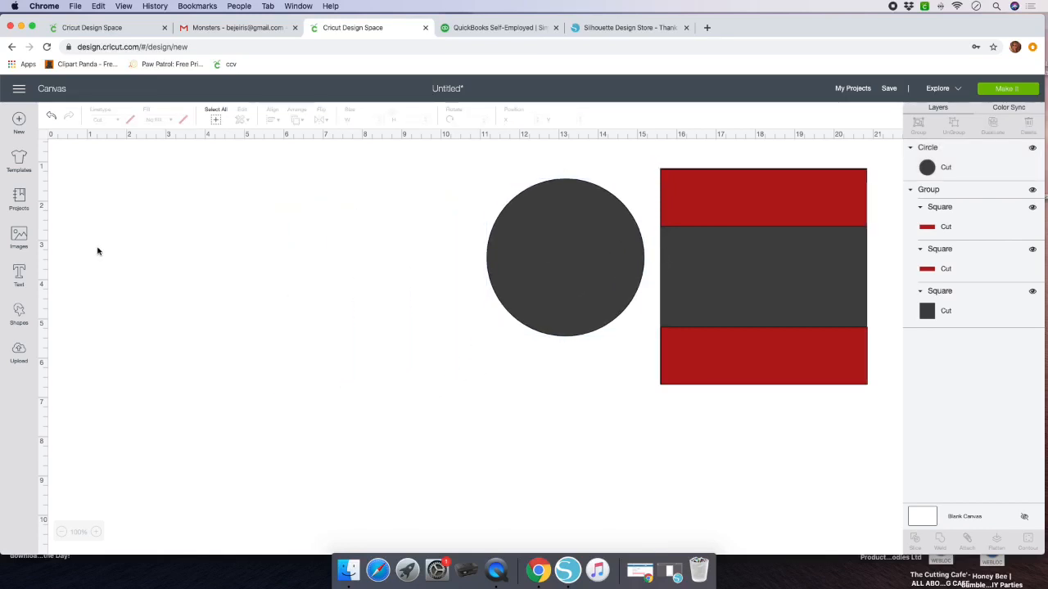
# - Search the image library for "lady bug scallop" and select the uploaded light-skinned brunette ladybug baby
pyautogui.hscroll(1, 84, 244)
pyautogui.click(20, 237)
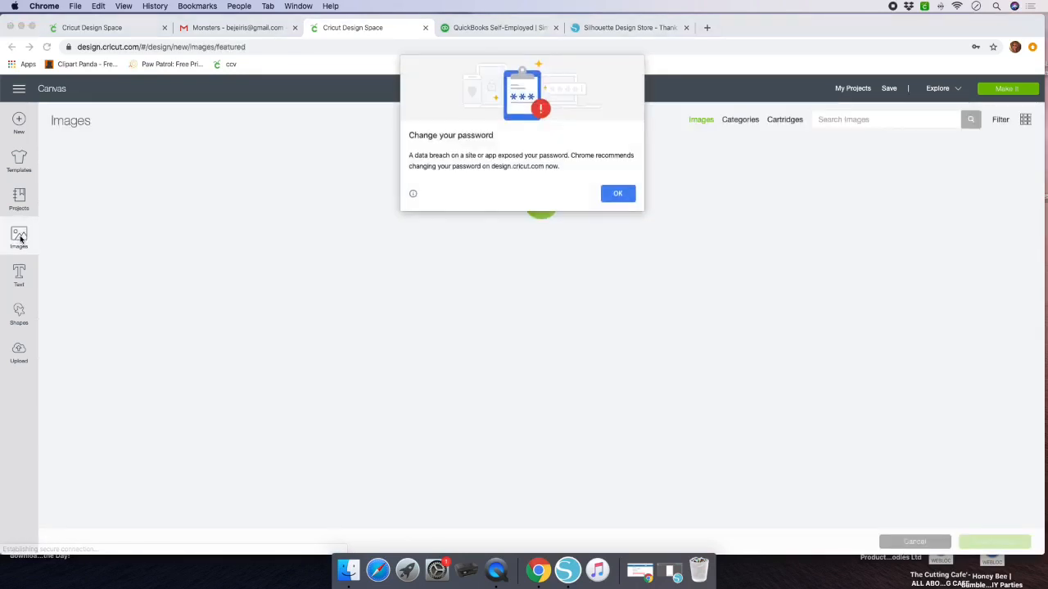
pyautogui.click(618, 194)
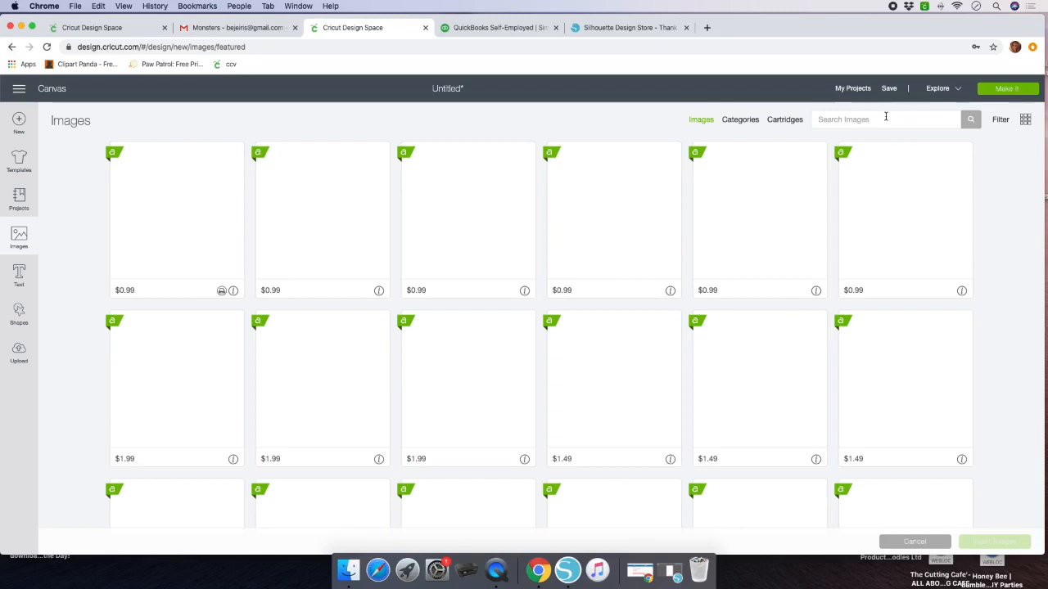
pyautogui.write('lady b')
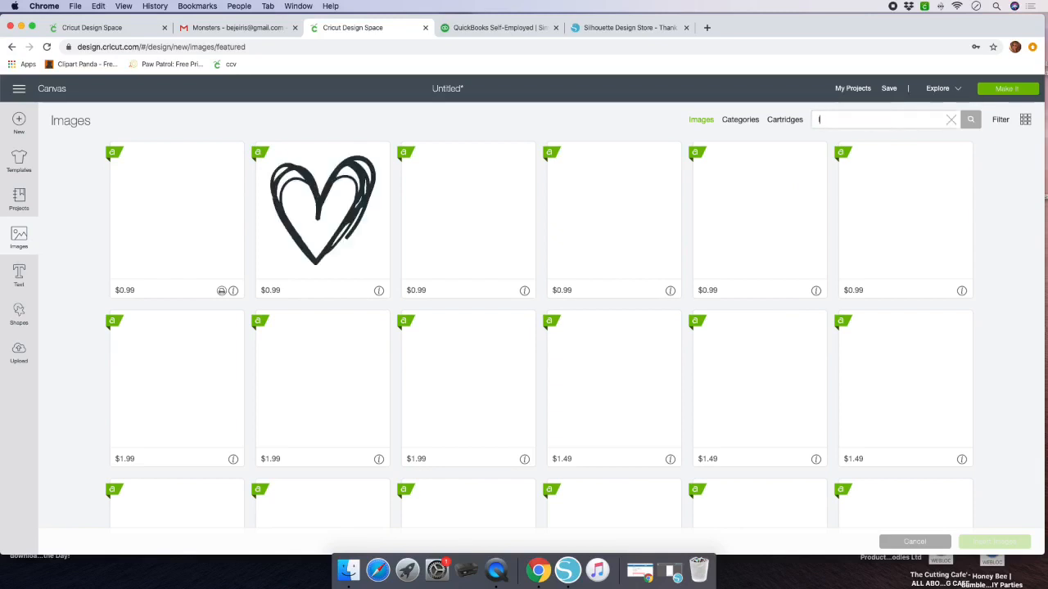
pyautogui.write('u')
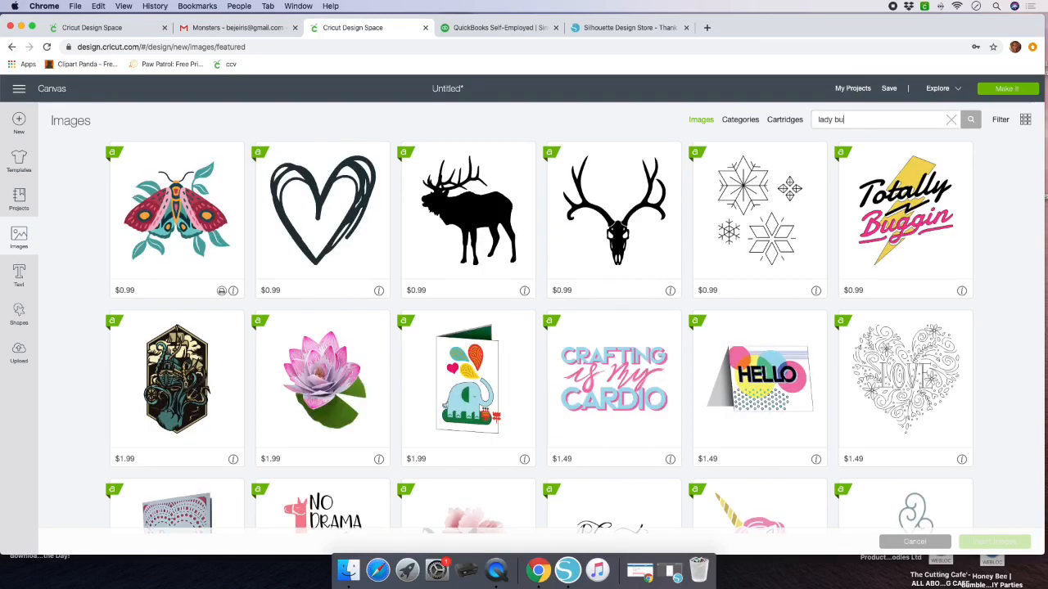
pyautogui.write('g sc')
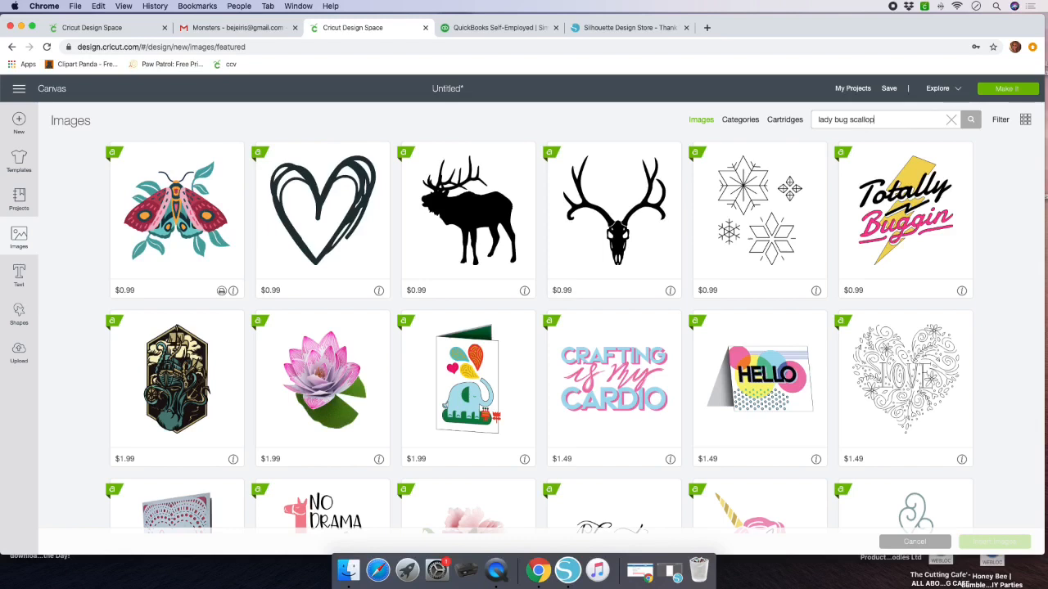
pyautogui.write('allop')
pyautogui.press('Return')
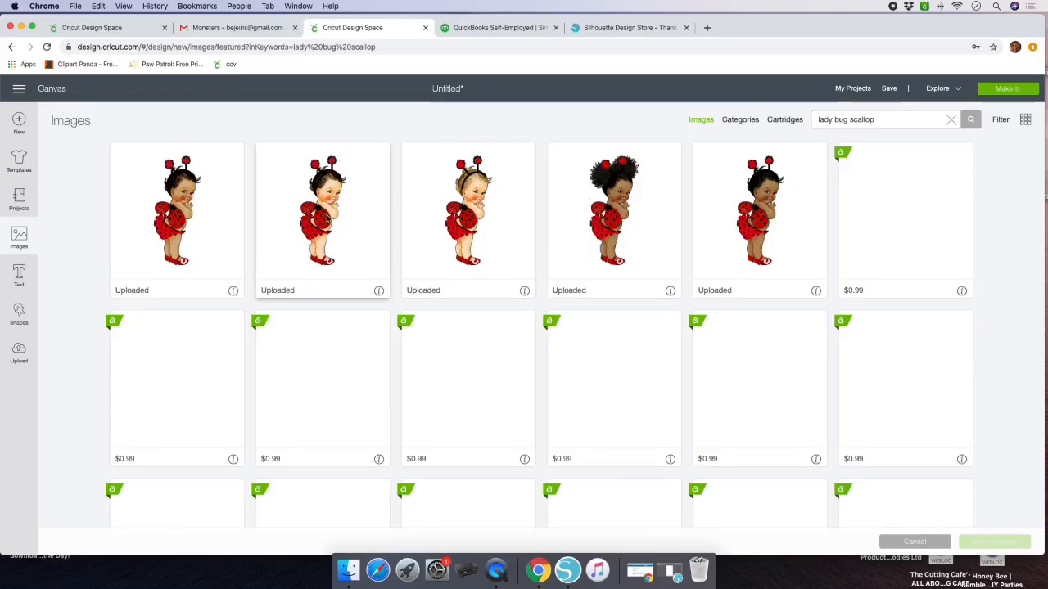
pyautogui.click(326, 217)
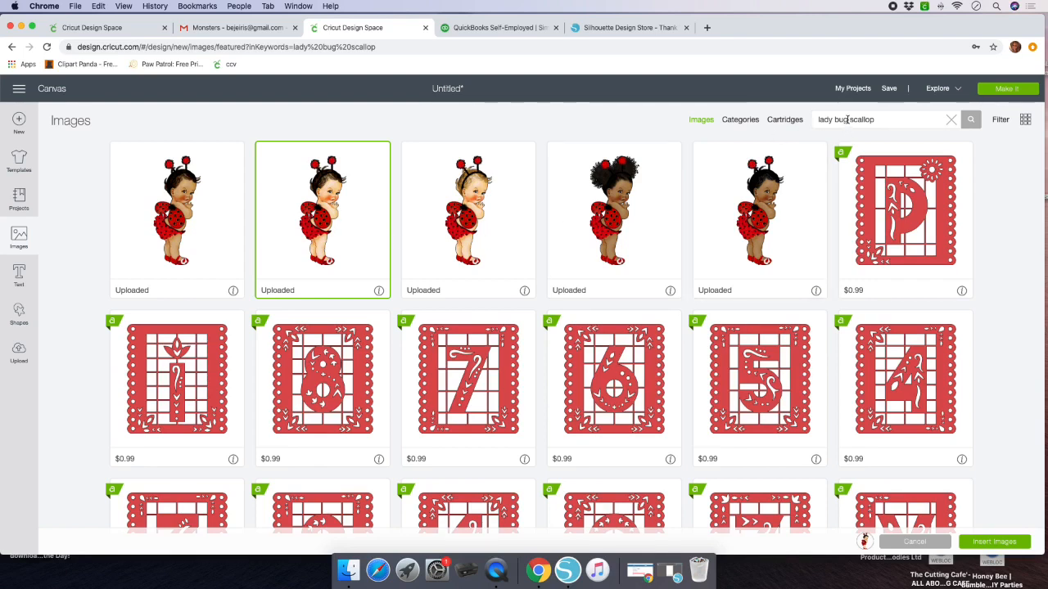
# - Shorten the image search to "scallop" and look through the results for a scalloped shape
pyautogui.moveTo(847, 120); pyautogui.dragTo(744, 113)
pyautogui.press('BackSpace')
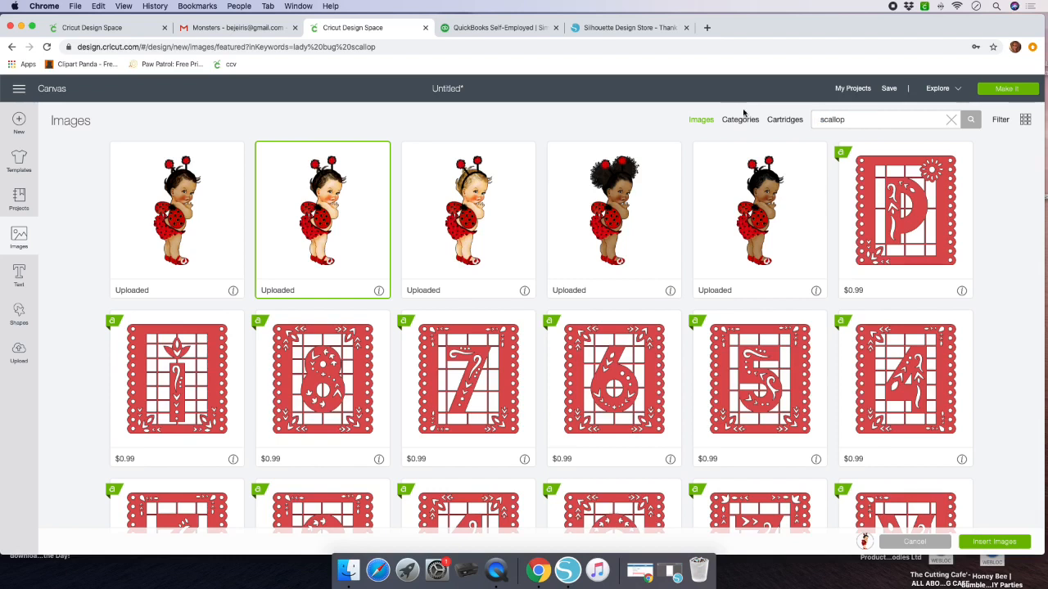
pyautogui.click(864, 121)
pyautogui.press('Return')
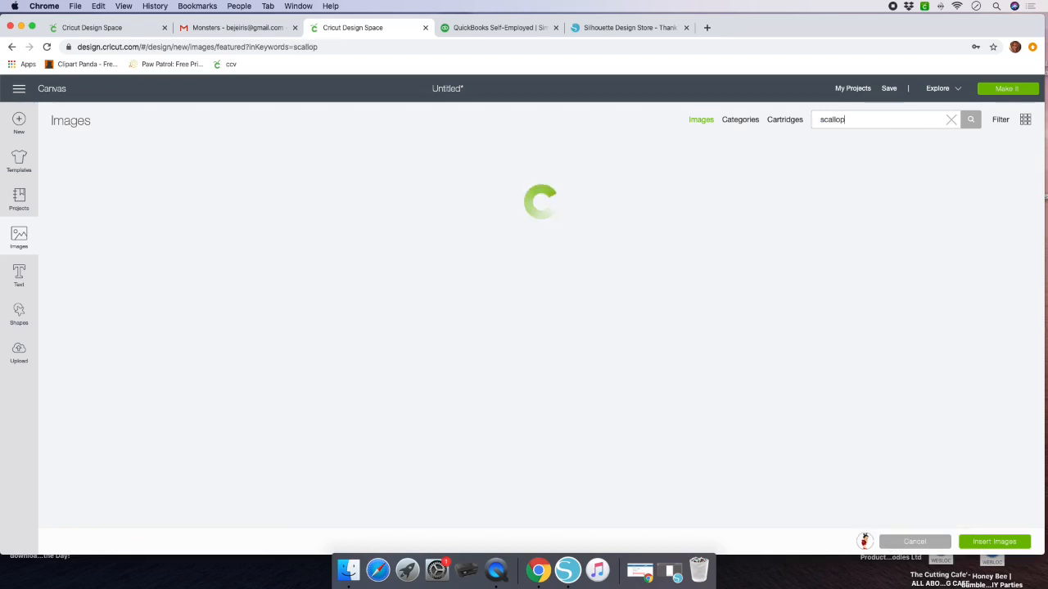
pyautogui.scroll(-10, 491, 327)
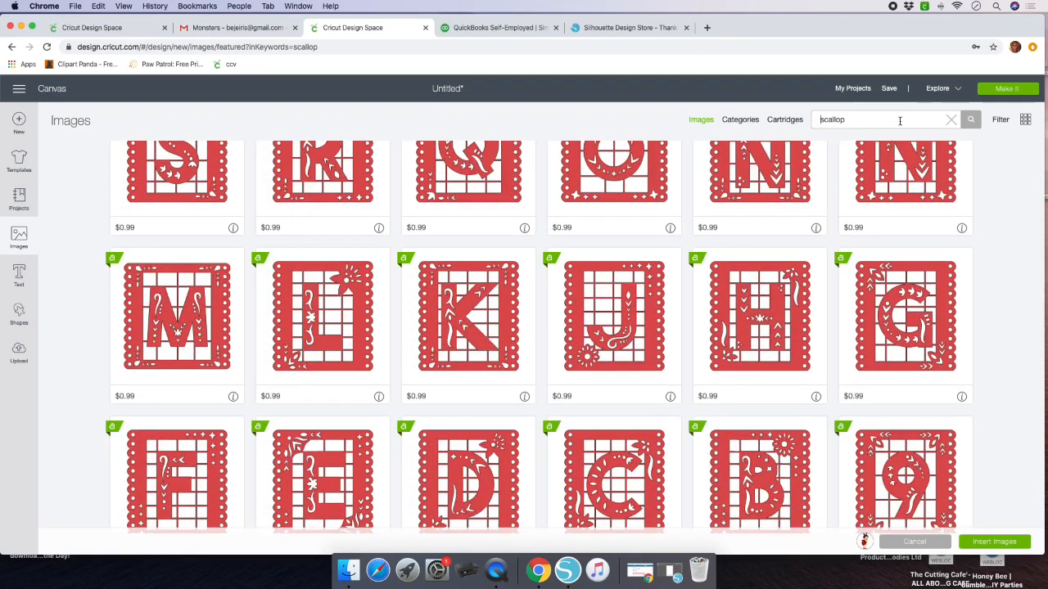
# - Refine the image search to "circle scallop" and limit the results to My Images
pyautogui.write('circle')
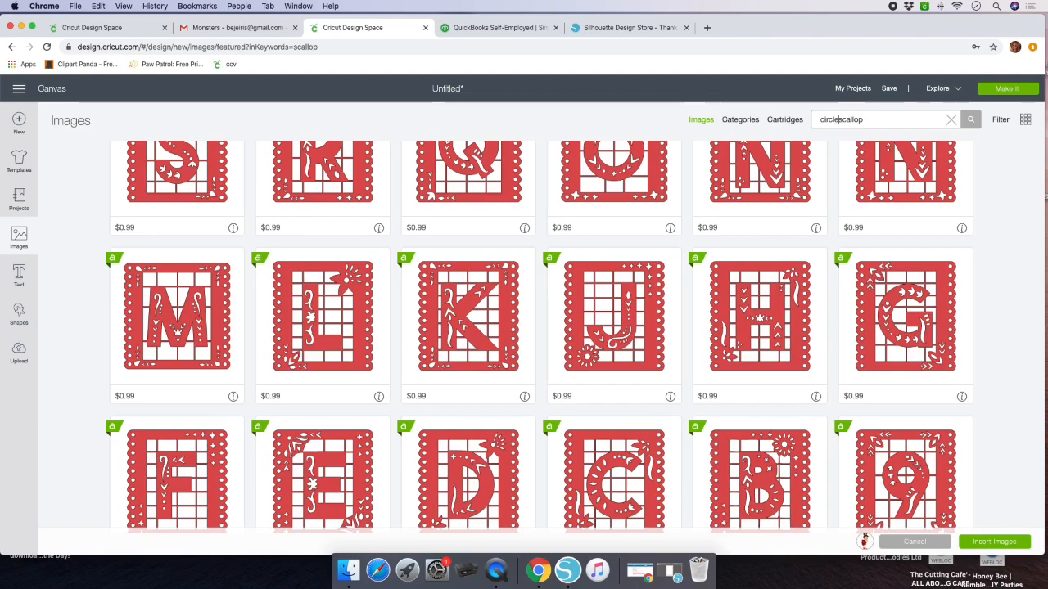
pyautogui.press('Return')
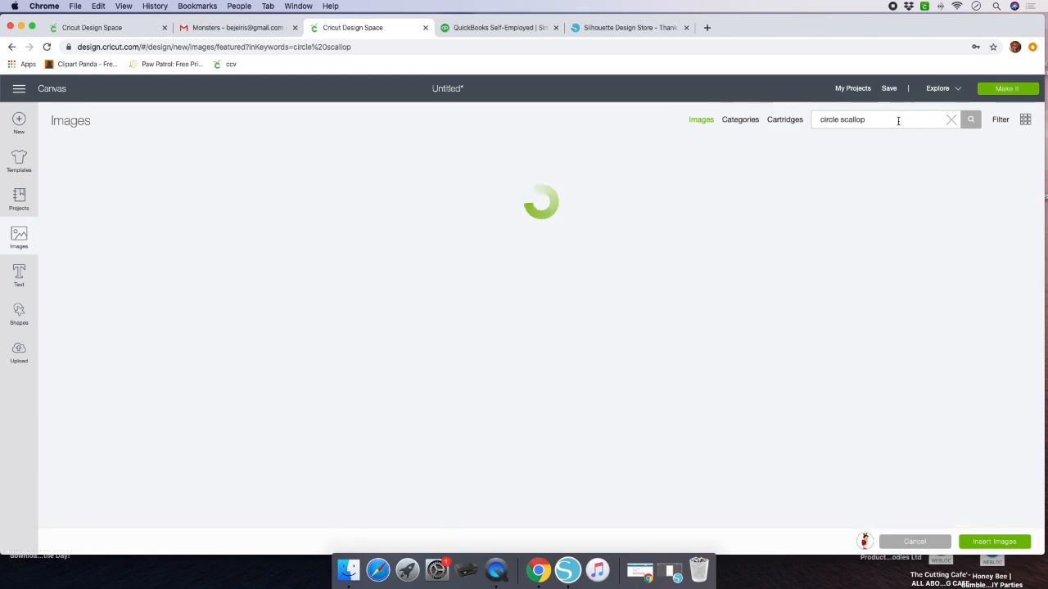
pyautogui.scroll(-5, 442, 274)
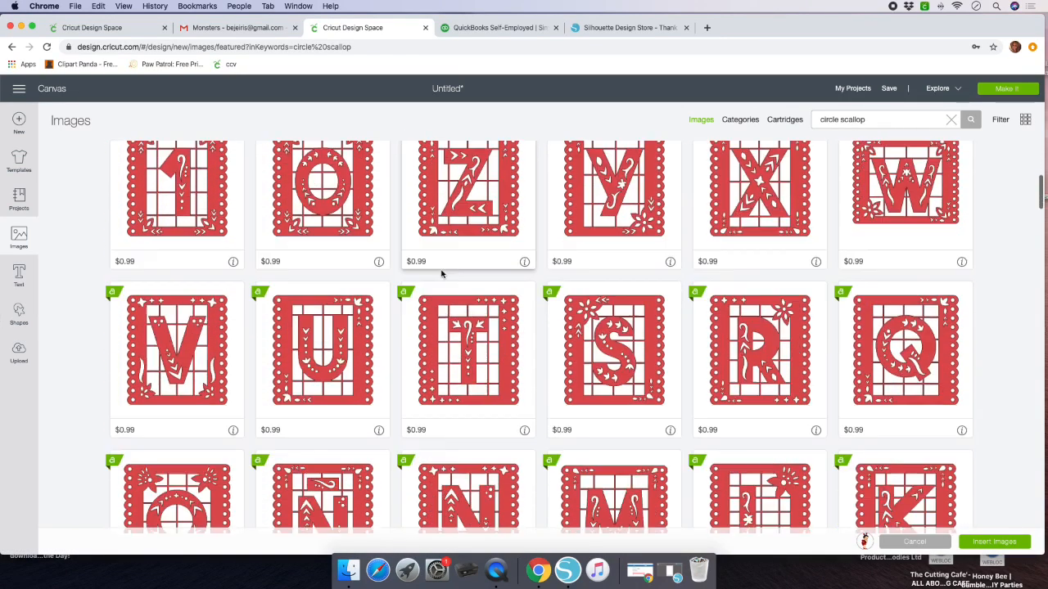
pyautogui.scroll(-10, 441, 274)
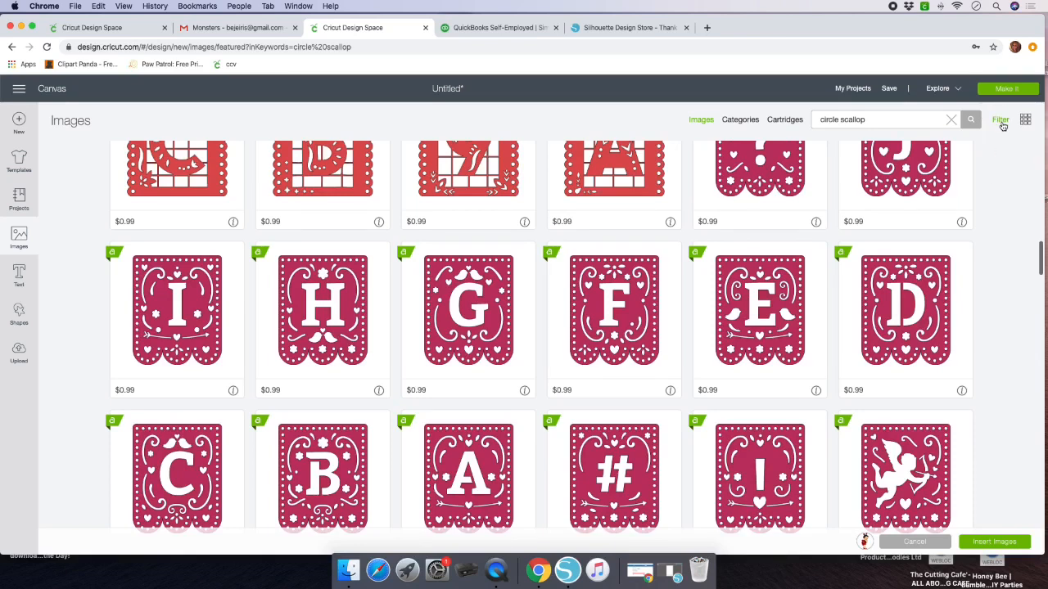
pyautogui.click(1001, 123)
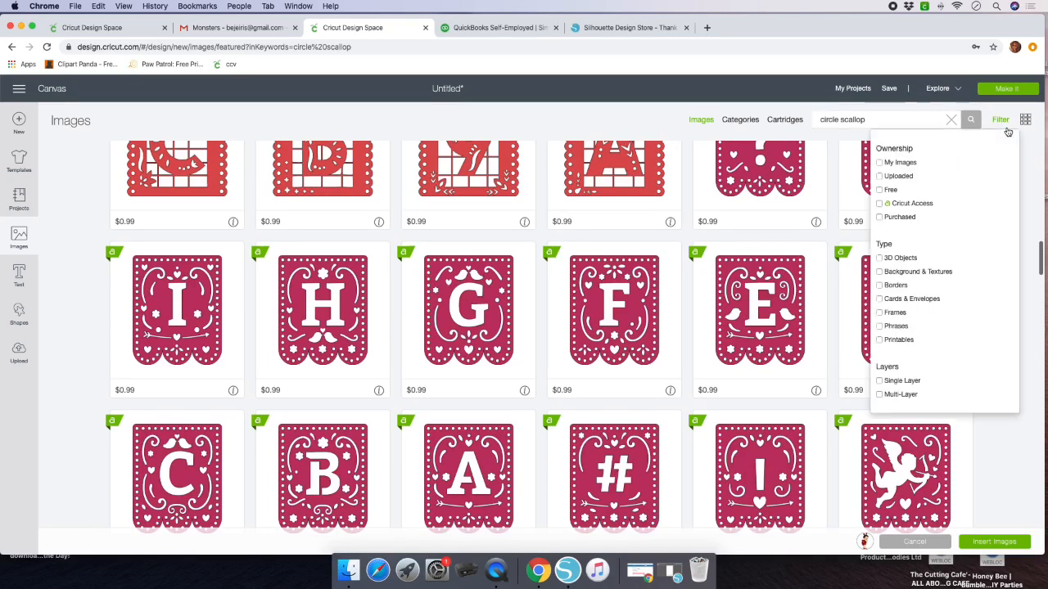
pyautogui.click(878, 163)
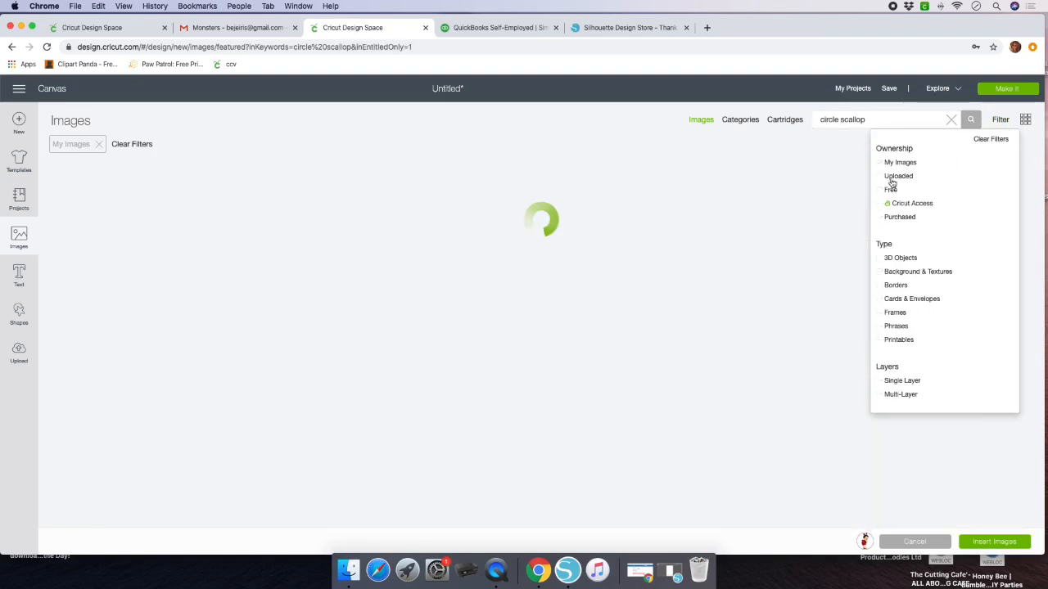
pyautogui.click(880, 217)
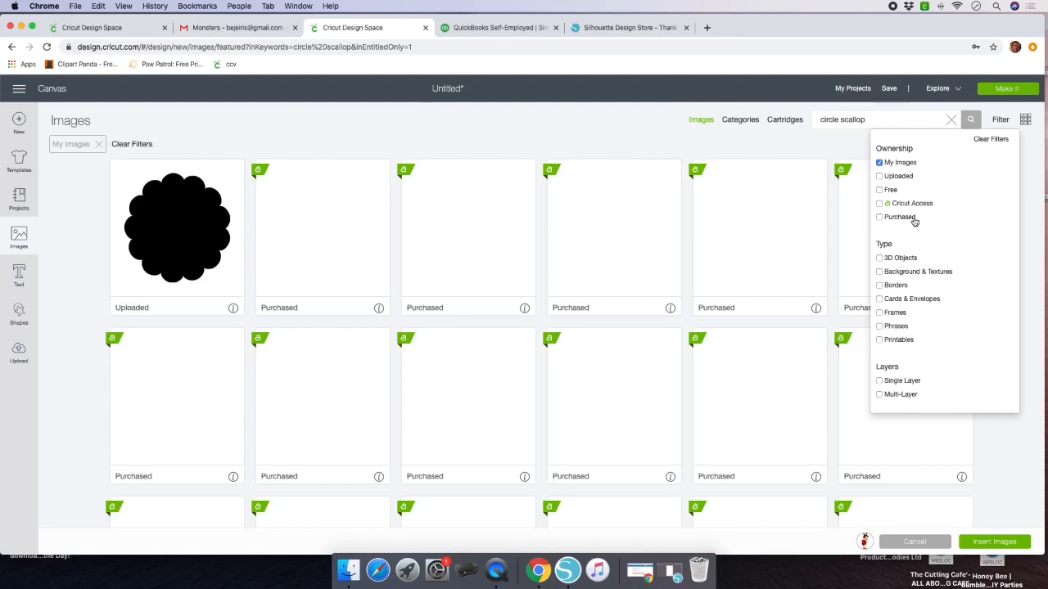
pyautogui.click(1031, 165)
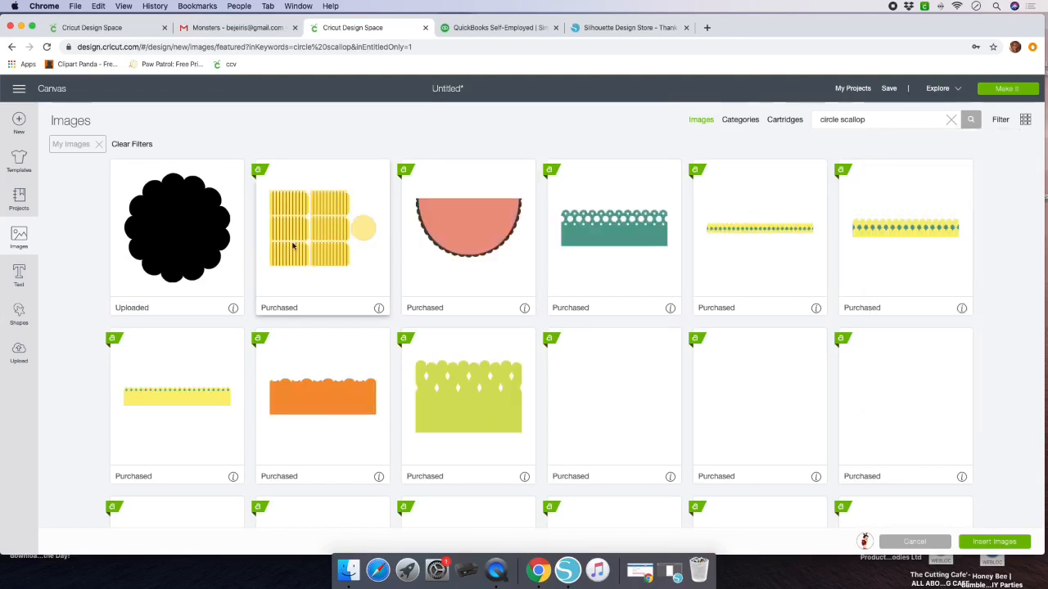
# - Select the uploaded black scalloped circle, insert it together with the ladybug baby, and dismiss the browser's password alert
pyautogui.click(180, 234)
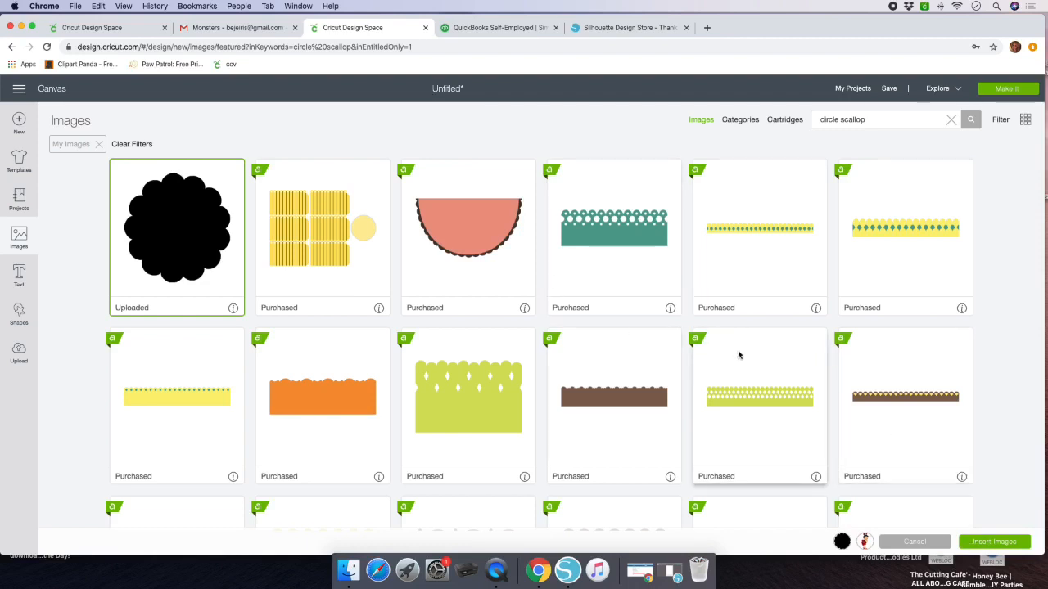
pyautogui.click(993, 543)
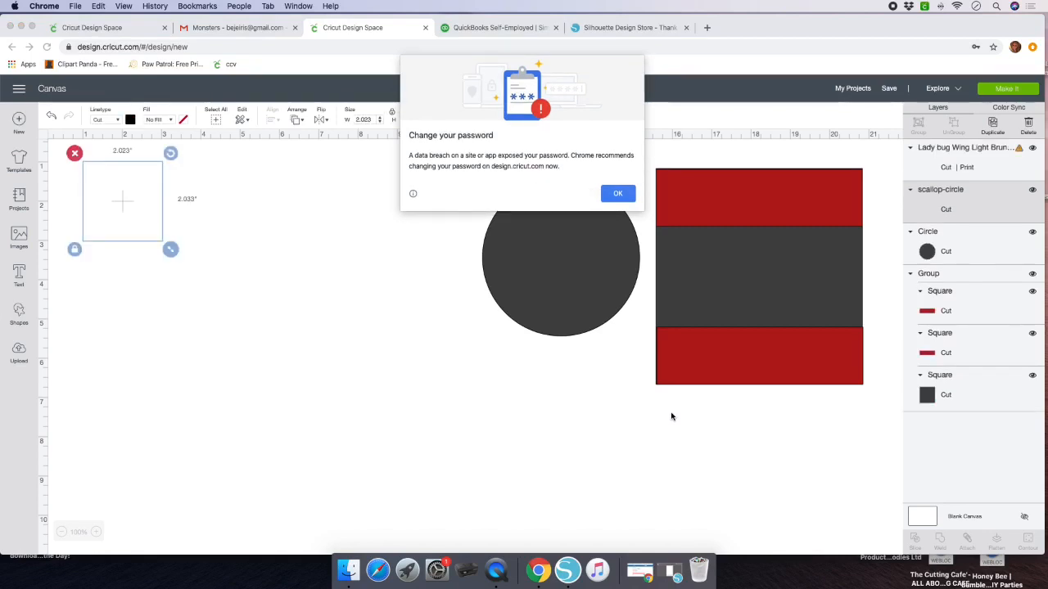
pyautogui.click(617, 193)
# - Resize the ladybug baby proportionally to a height of 3 inches and move it below the large circle
pyautogui.click(323, 390)
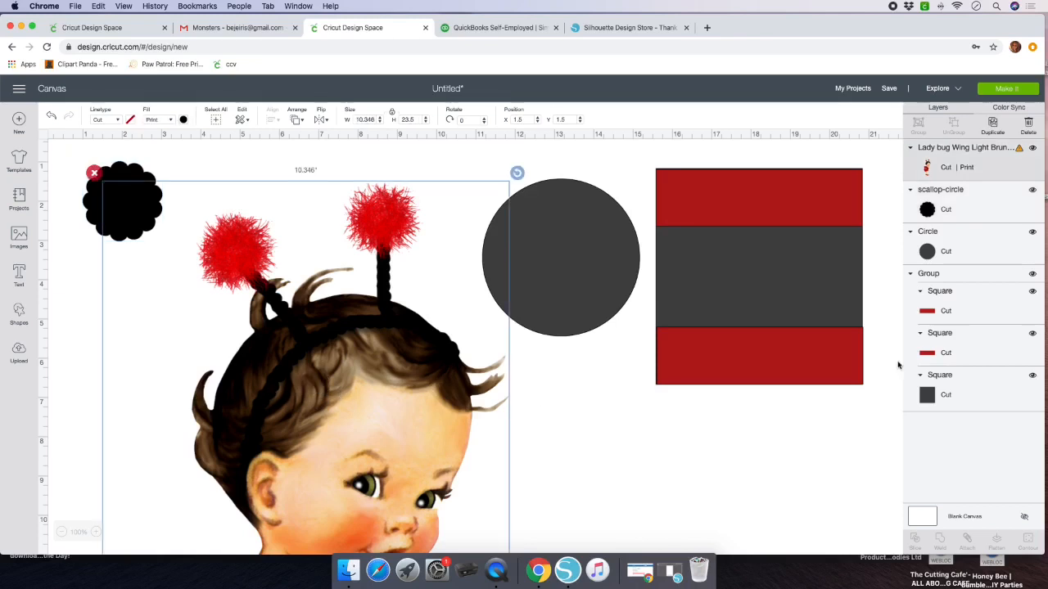
pyautogui.click(368, 119)
pyautogui.write('3')
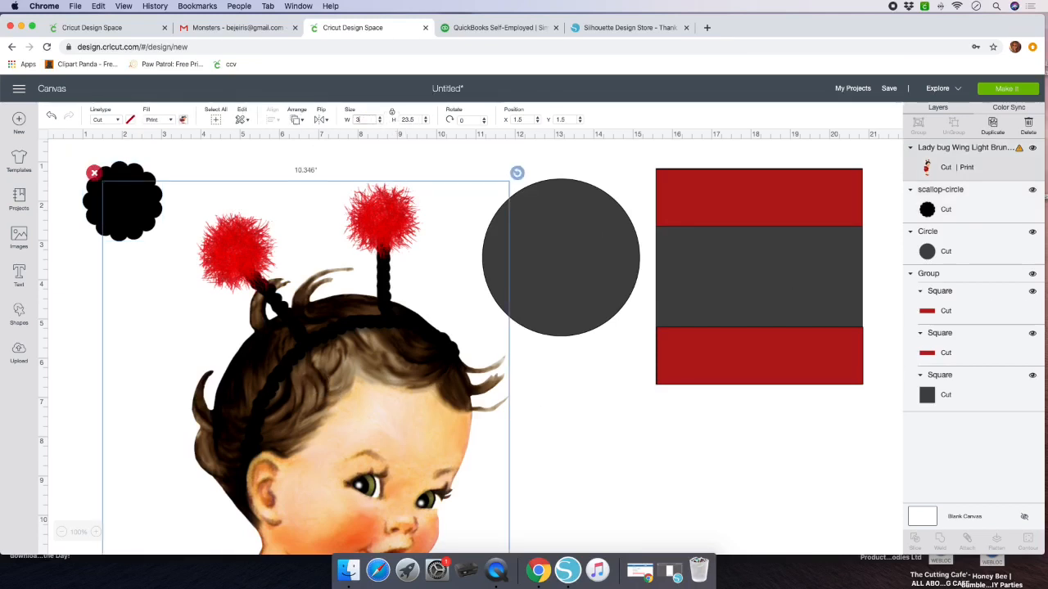
pyautogui.press('Tab')
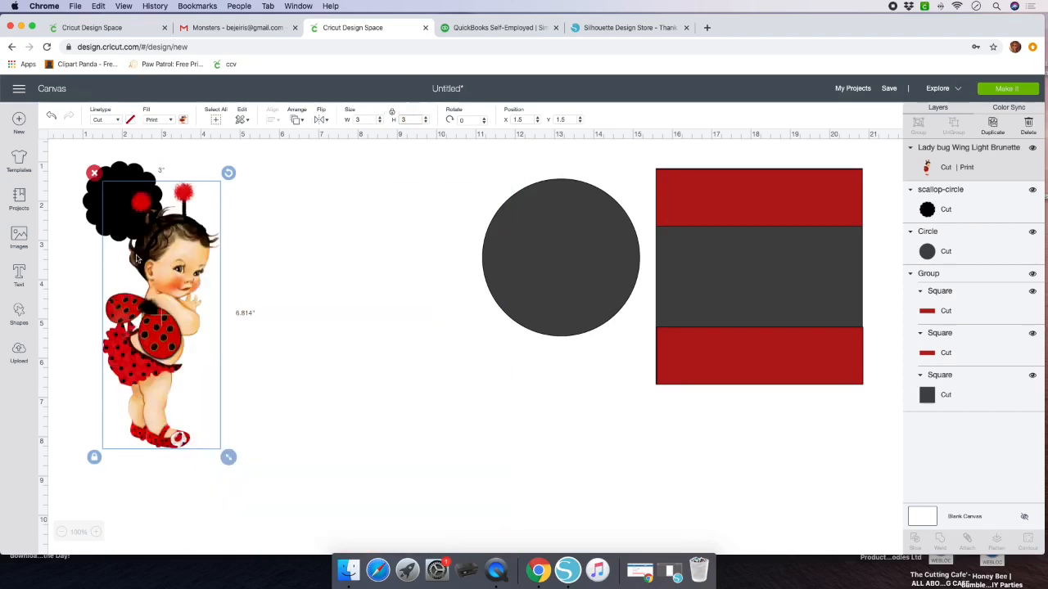
pyautogui.moveTo(172, 270); pyautogui.dragTo(401, 281)
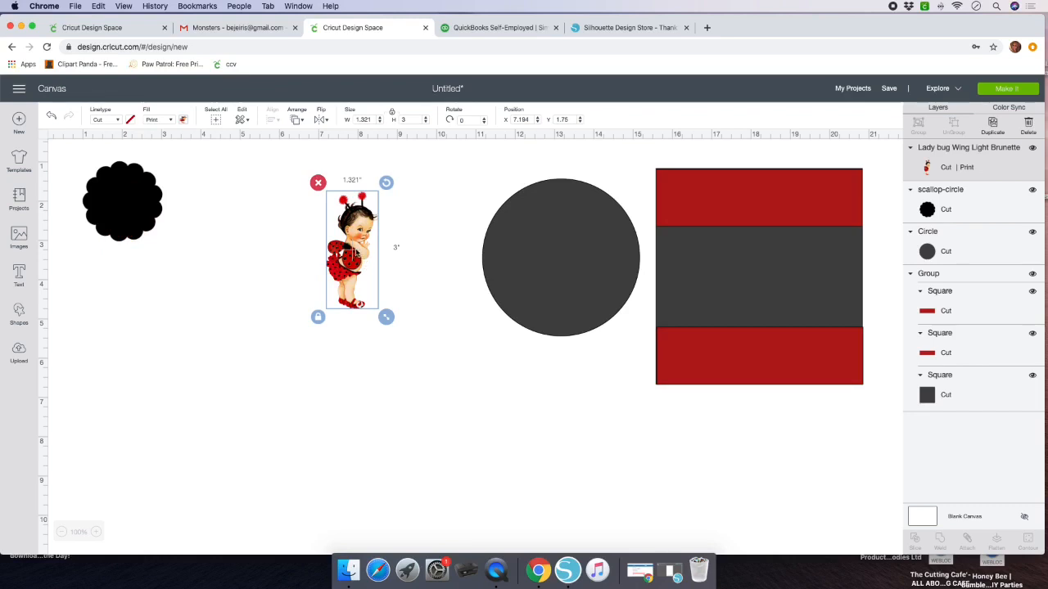
pyautogui.moveTo(352, 262); pyautogui.dragTo(550, 432)
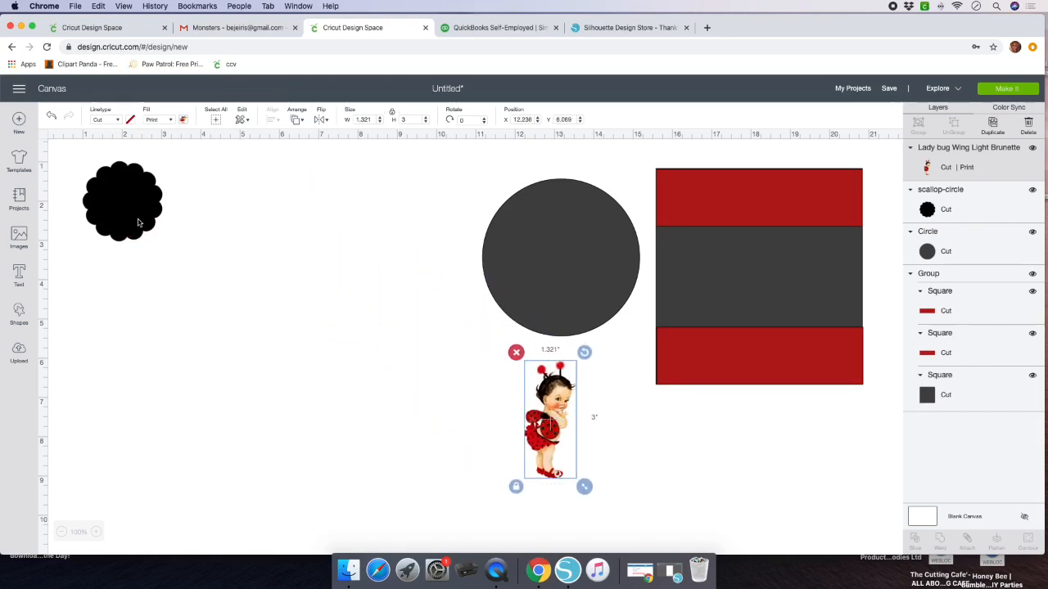
# - Move the black scalloped circle into the open area beside the large circle and duplicate it twice
pyautogui.moveTo(123, 209); pyautogui.dragTo(281, 270)
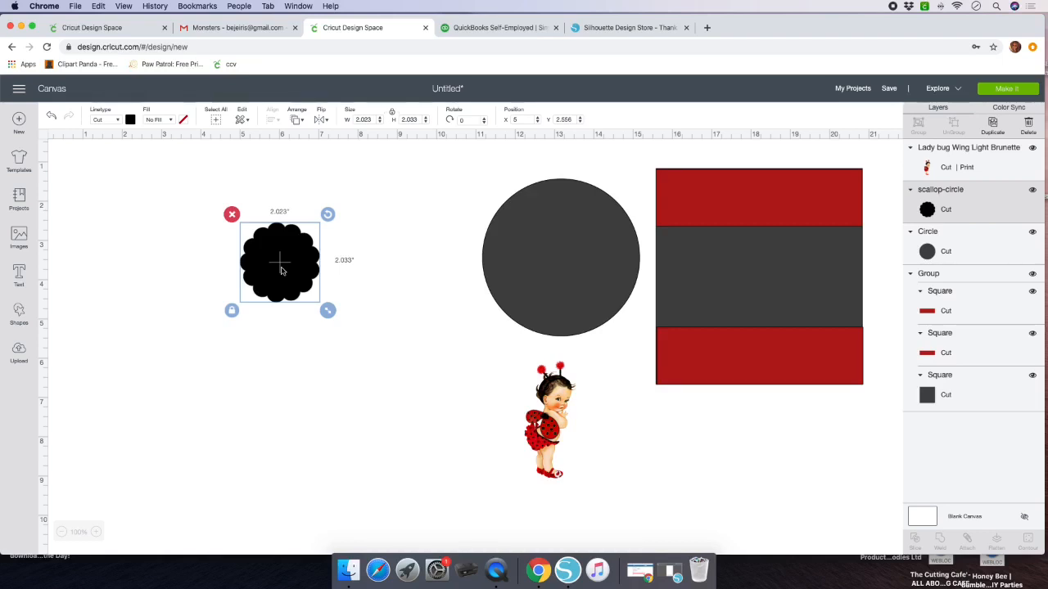
pyautogui.scroll(-1, 281, 270)
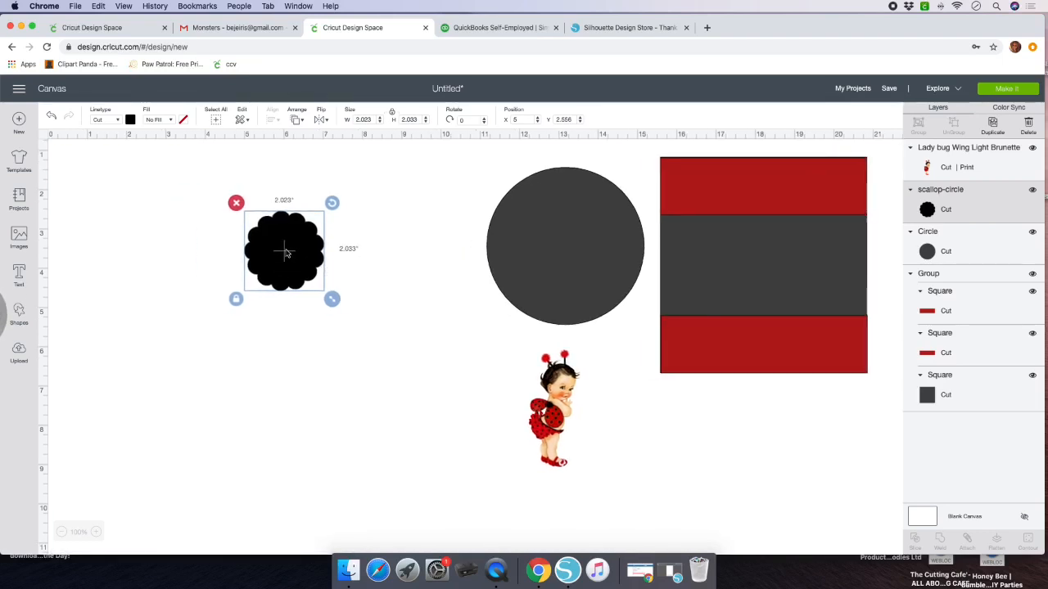
pyautogui.scroll(2, 285, 253)
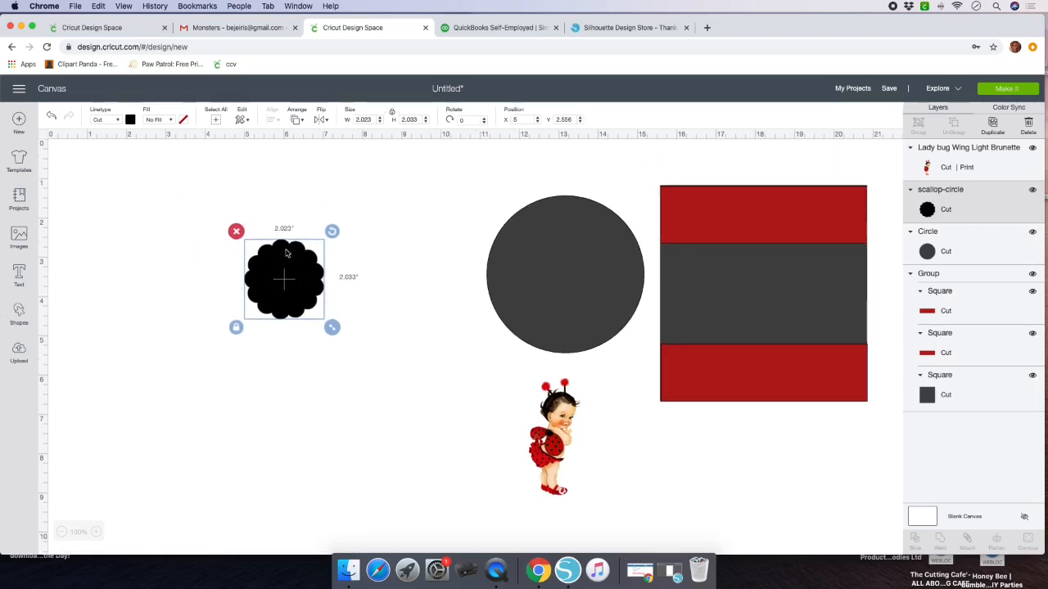
pyautogui.hscroll(1, 486, 219)
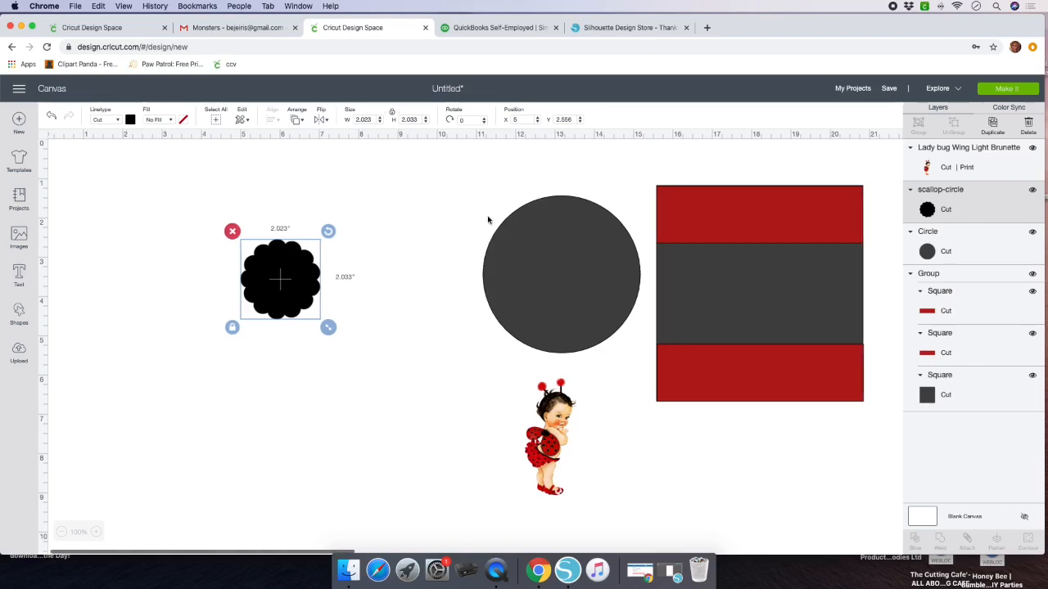
pyautogui.click(993, 125)
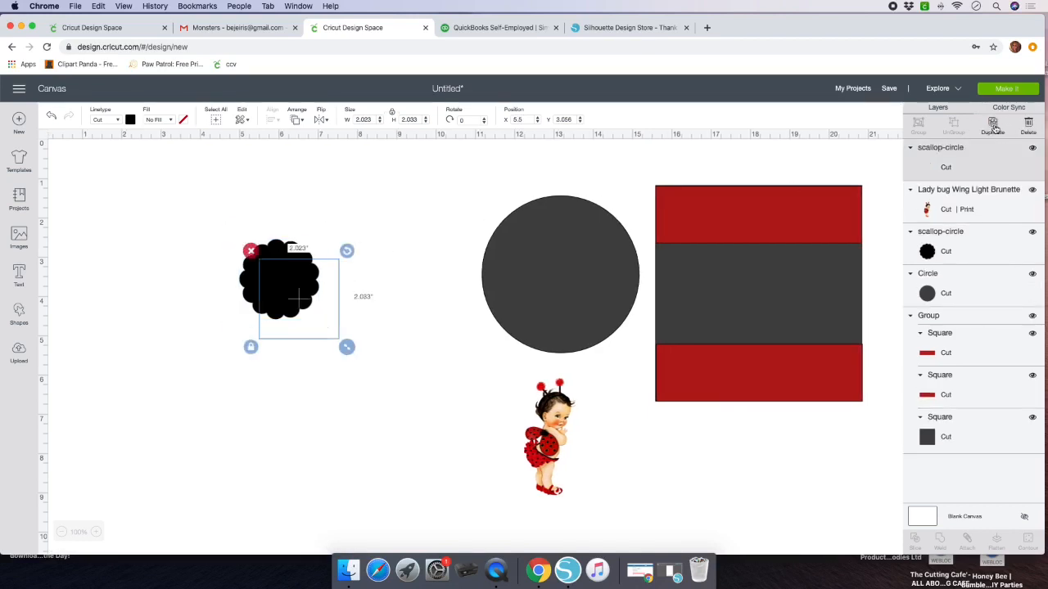
pyautogui.click(993, 125)
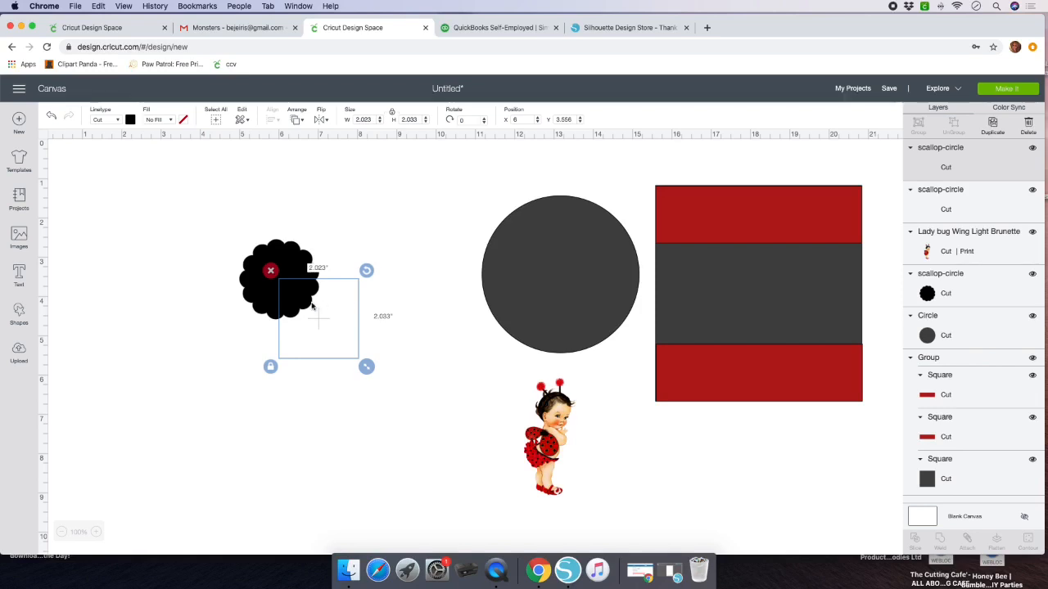
# - Gather the three black scalloped circles next to the ladybug baby, below the large circle
pyautogui.moveTo(291, 260); pyautogui.dragTo(410, 382)
pyautogui.moveTo(283, 278); pyautogui.dragTo(426, 394)
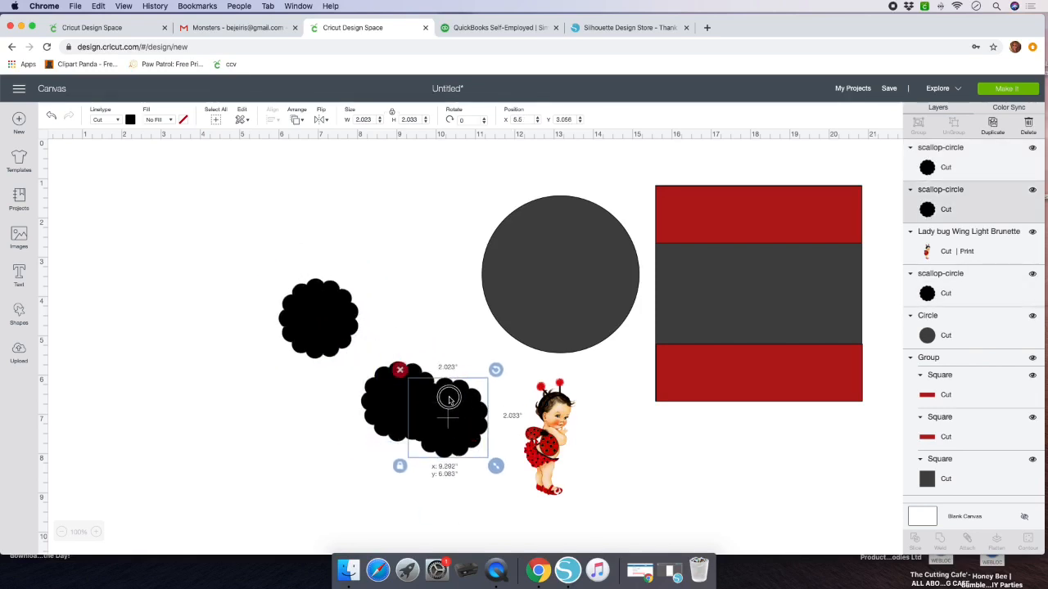
pyautogui.moveTo(316, 314); pyautogui.dragTo(446, 407)
# - Move the 4 inch circle to the canvas's empty upper-left area and change its fill to Print
pyautogui.moveTo(556, 311); pyautogui.dragTo(177, 298)
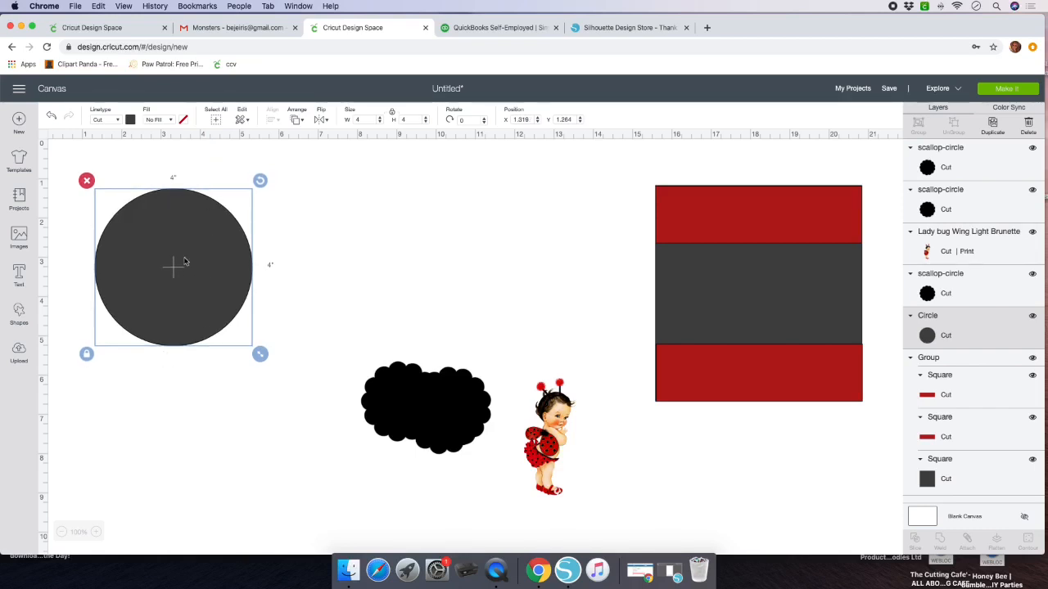
pyautogui.click(159, 121)
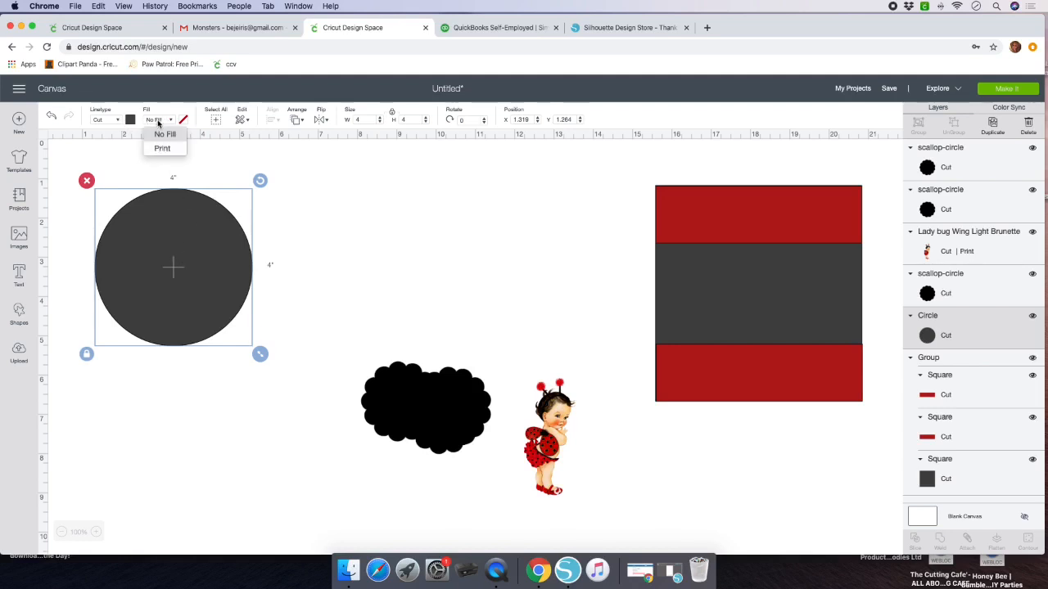
pyautogui.click(162, 148)
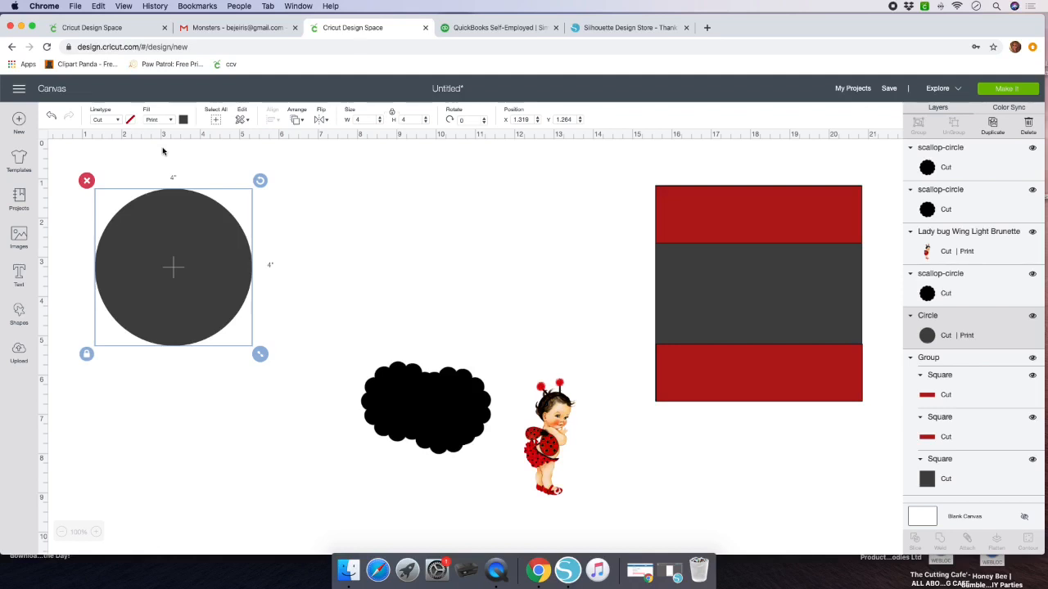
pyautogui.hscroll(-1, 163, 151)
pyautogui.hscroll(1, 165, 152)
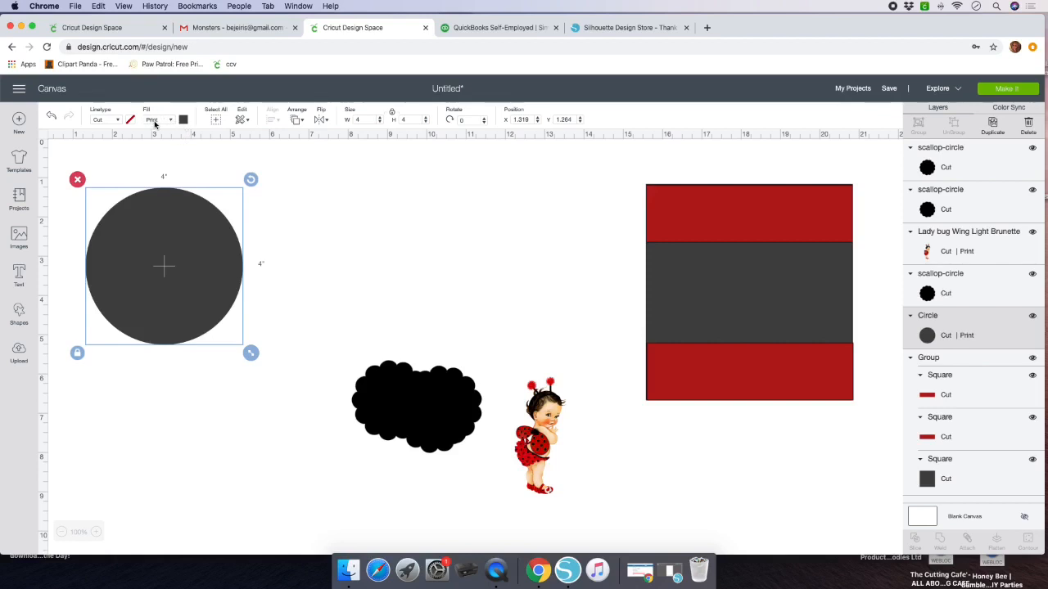
pyautogui.click(184, 120)
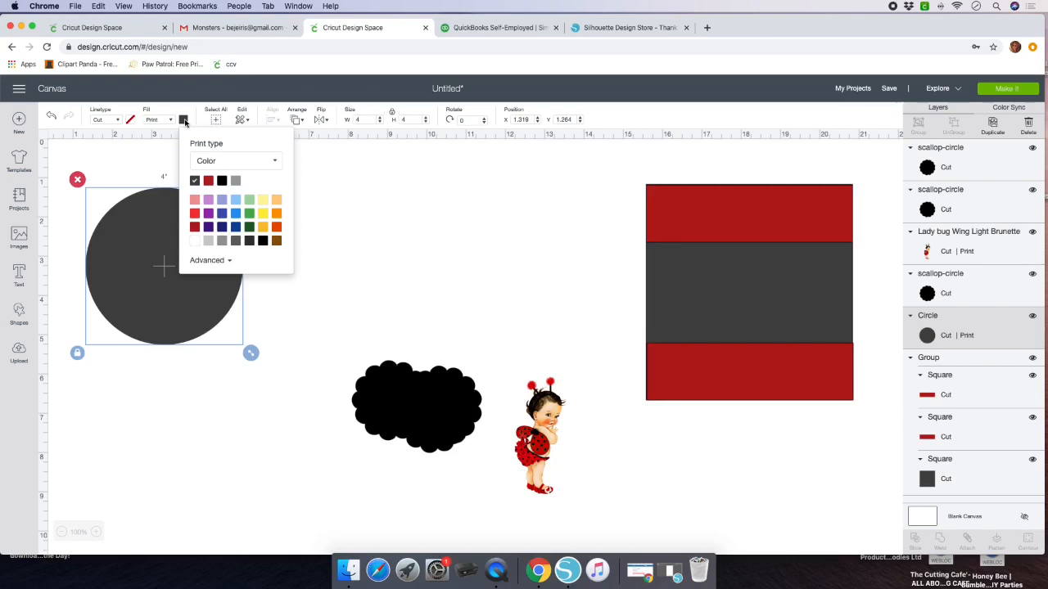
pyautogui.click(216, 162)
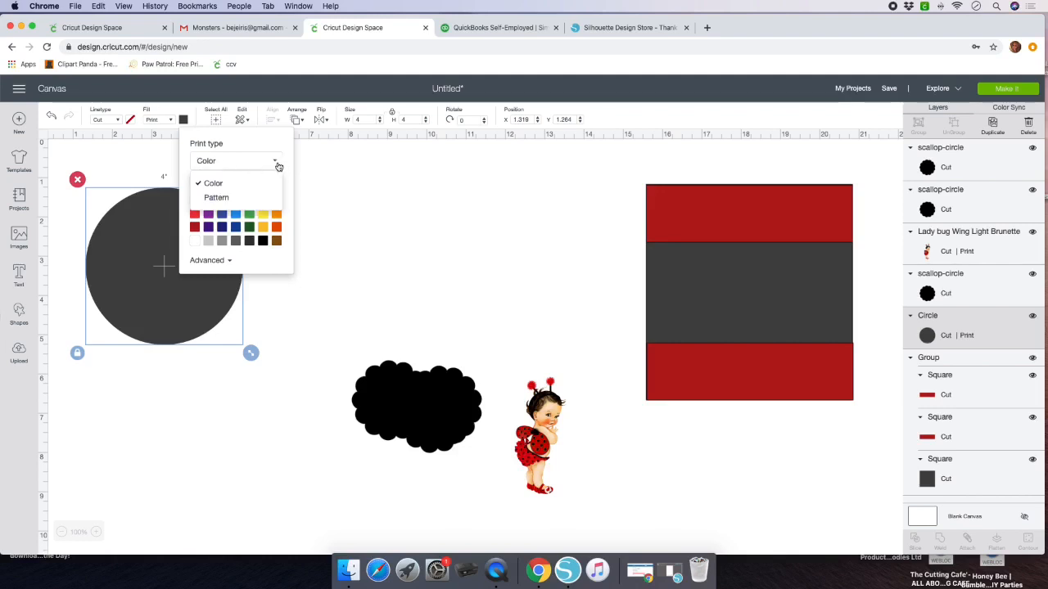
pyautogui.click(217, 197)
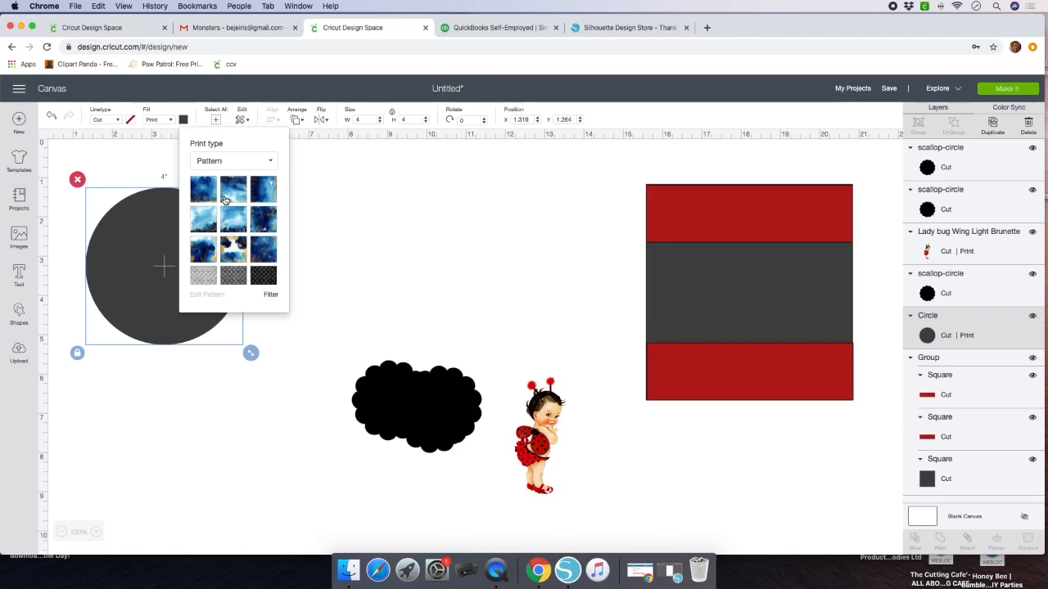
pyautogui.click(339, 225)
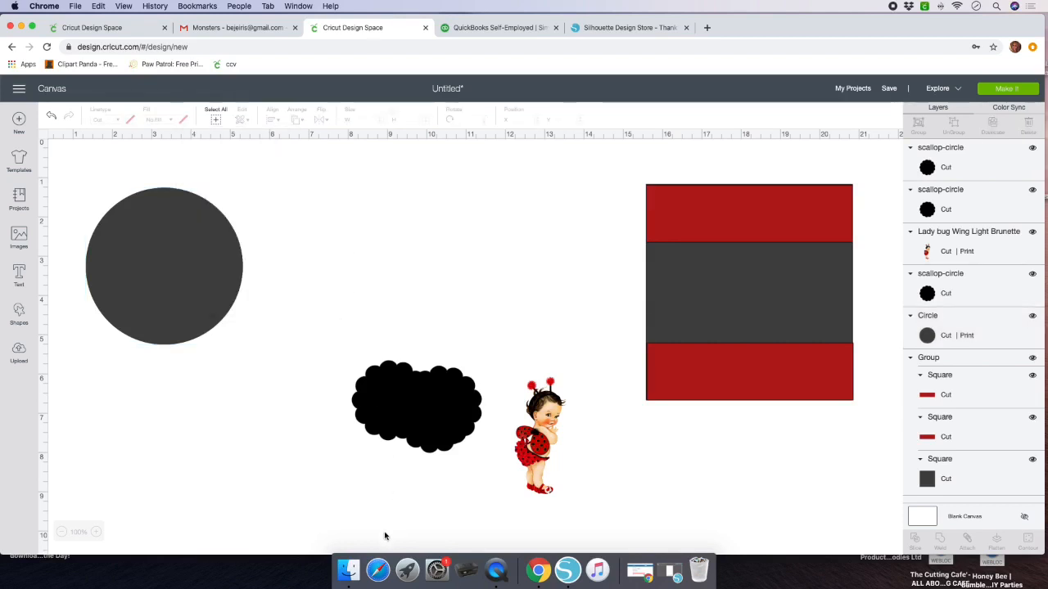
# - Switch to Finder, look through the Downloads folder, and close its window
pyautogui.click(349, 573)
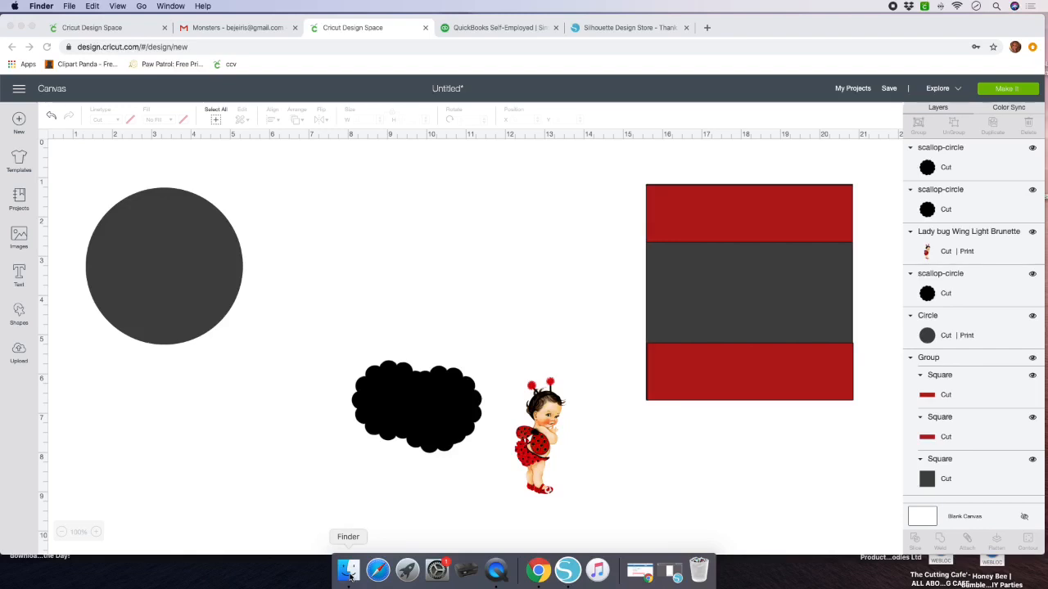
pyautogui.click(348, 572)
pyautogui.click(77, 155)
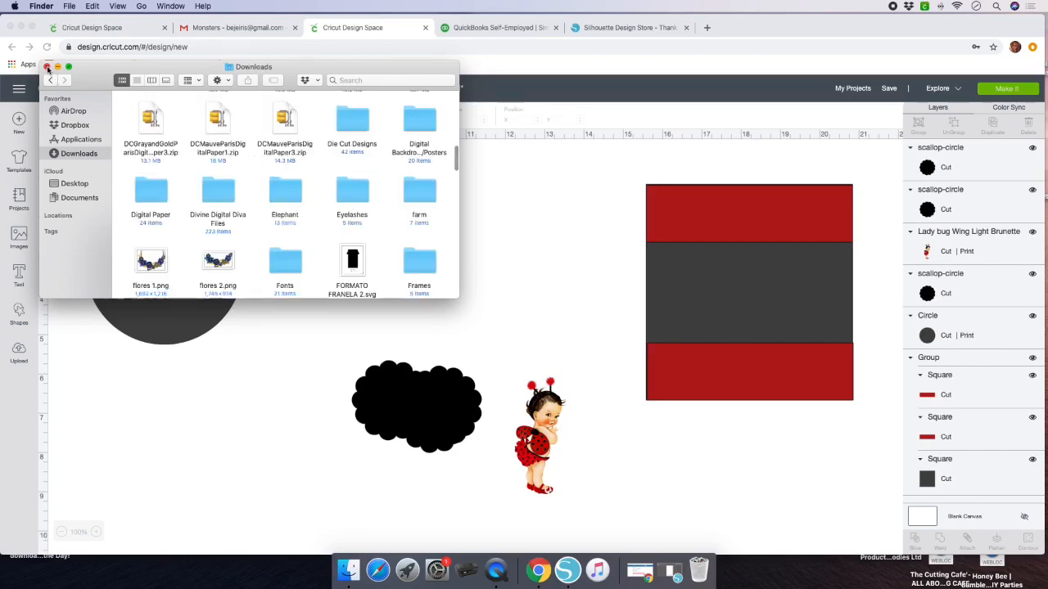
# - Open the pattern fill upload page, dismissing the browser's password alert, and cancel back to the canvas
pyautogui.click(21, 348)
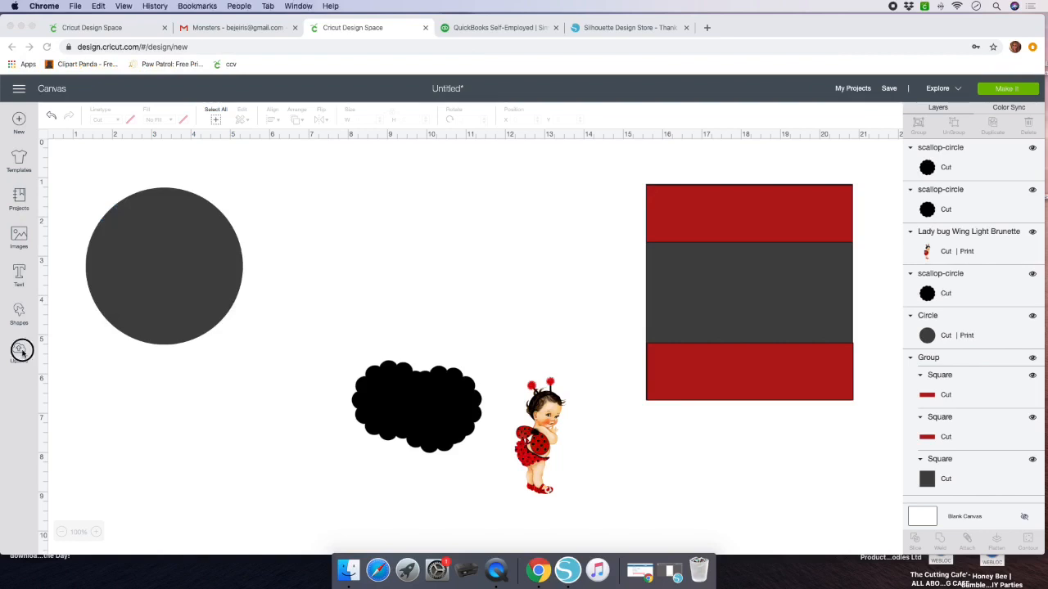
pyautogui.click(22, 352)
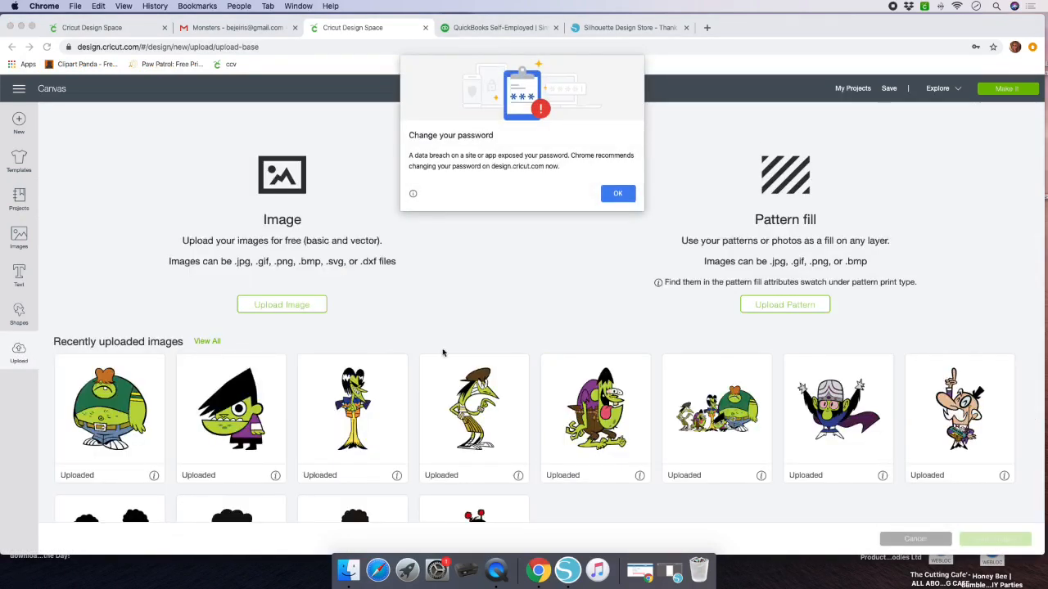
pyautogui.click(628, 197)
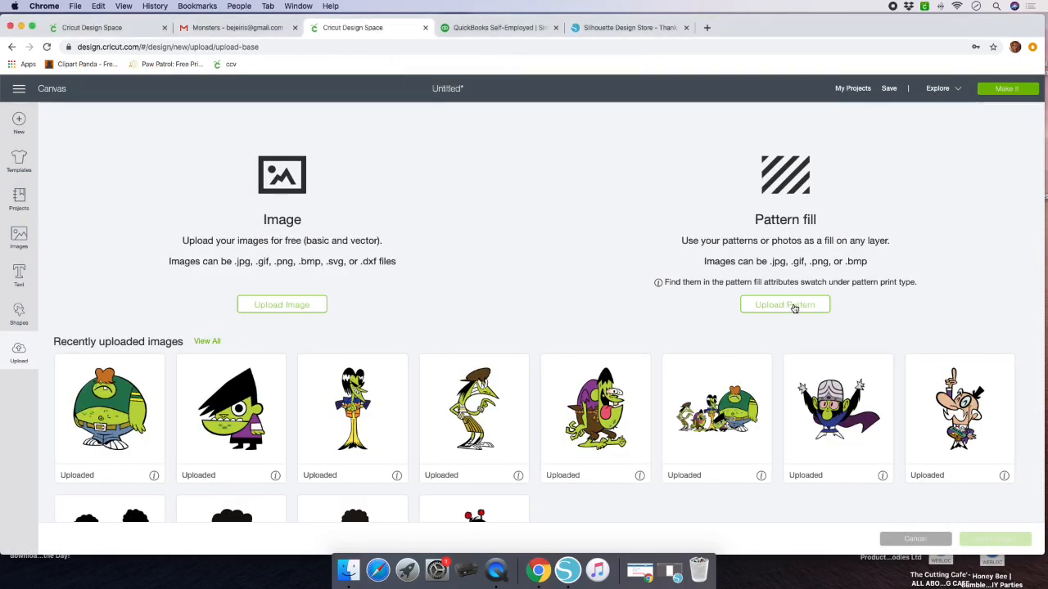
pyautogui.click(790, 305)
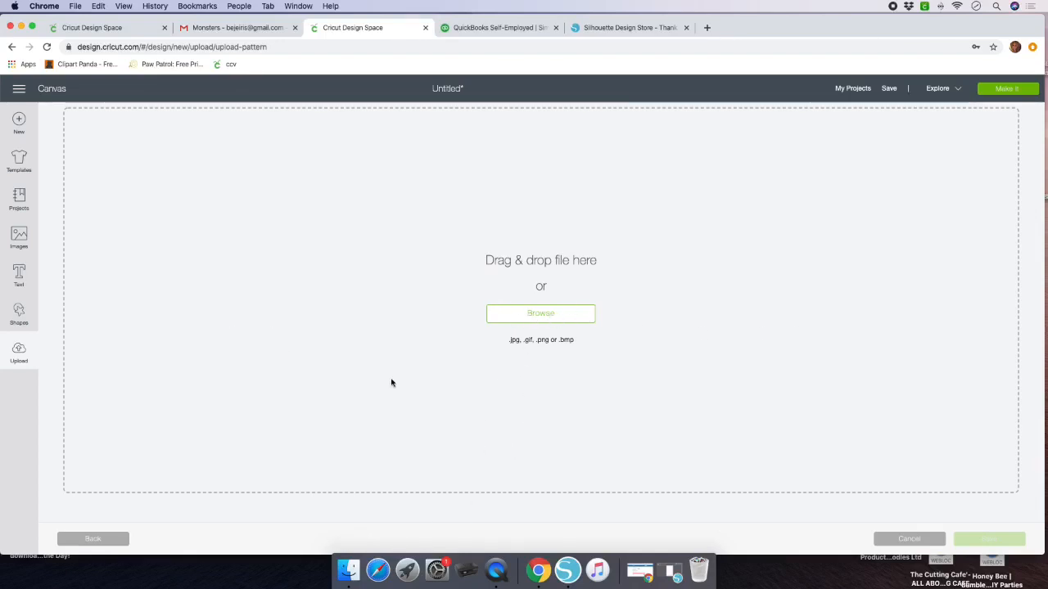
pyautogui.click(895, 545)
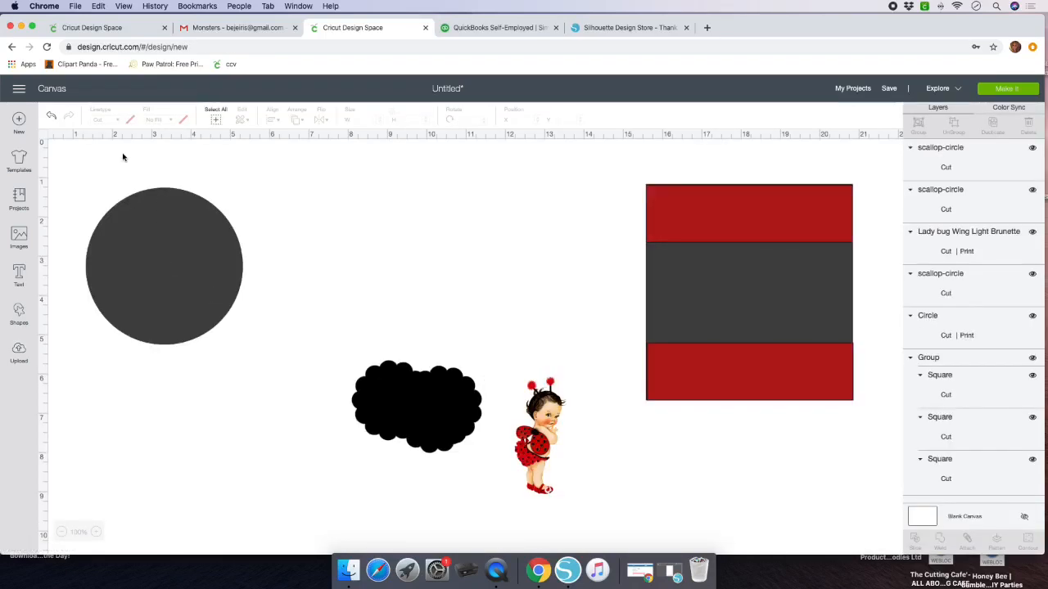
# - Fill the 4 inch circle with the red ladybug and hearts print pattern and move it slightly up and right
pyautogui.click(209, 221)
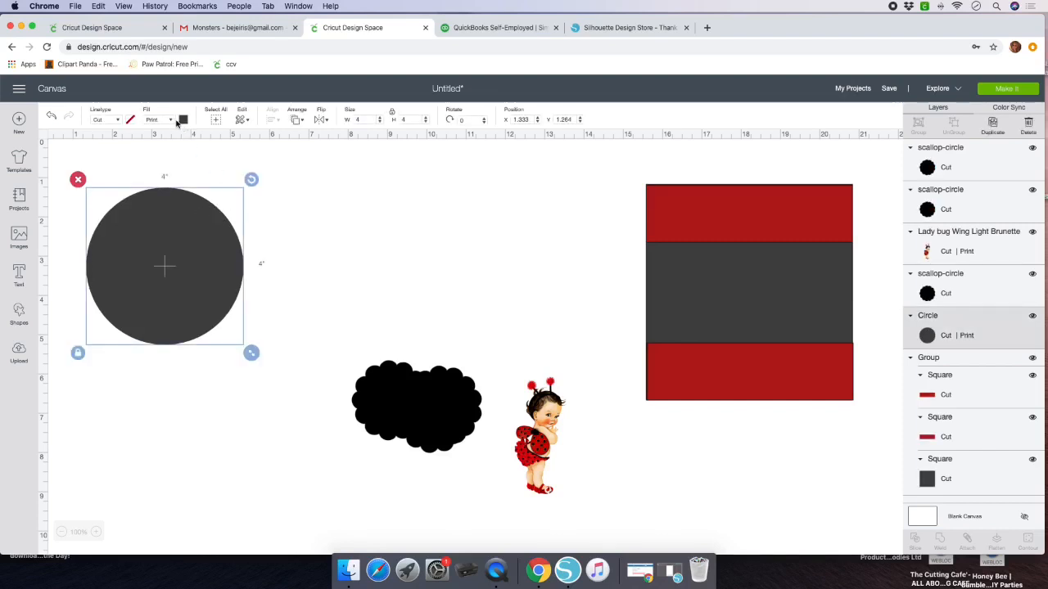
pyautogui.click(181, 121)
pyautogui.click(220, 165)
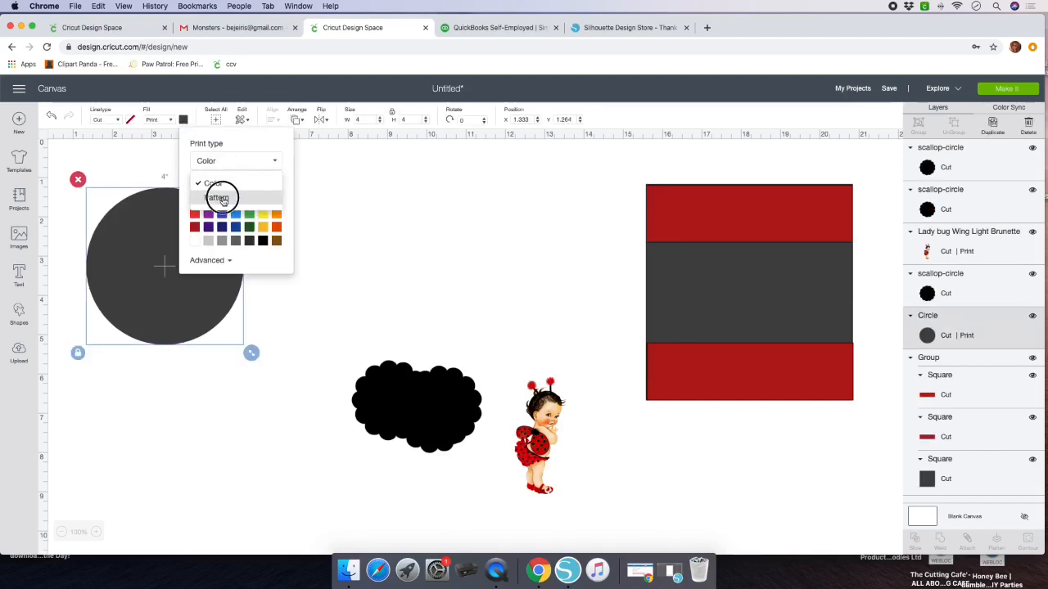
pyautogui.click(218, 198)
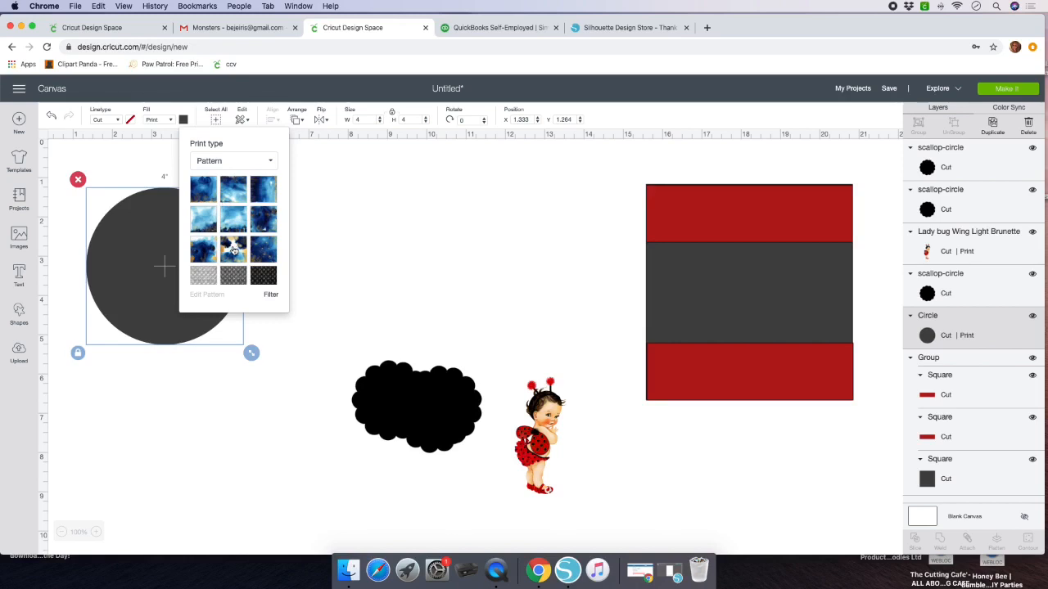
pyautogui.scroll(-10, 233, 251)
pyautogui.scroll(-10, 233, 251)
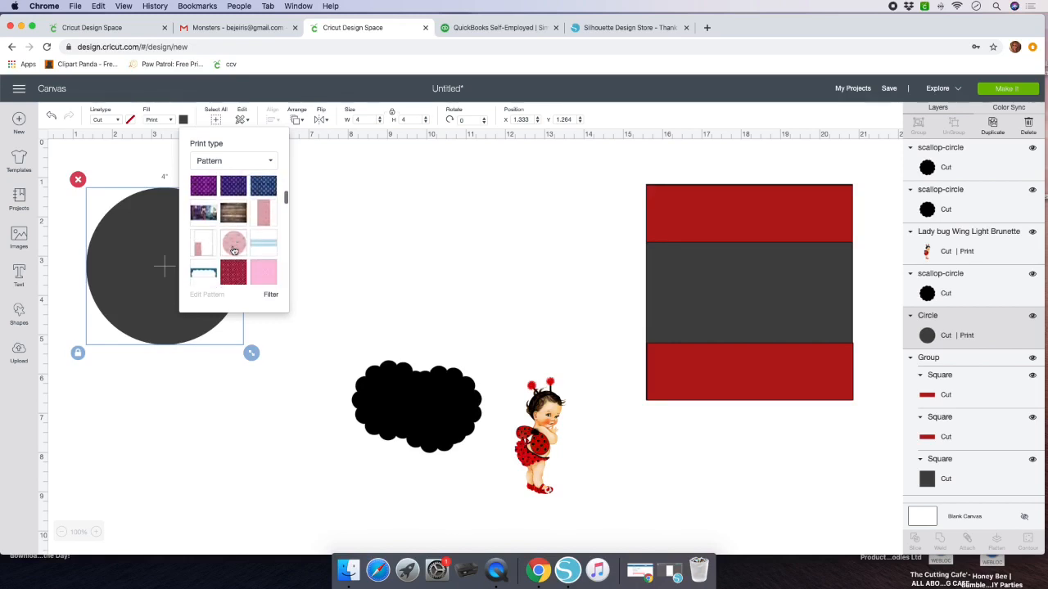
pyautogui.scroll(-8, 233, 251)
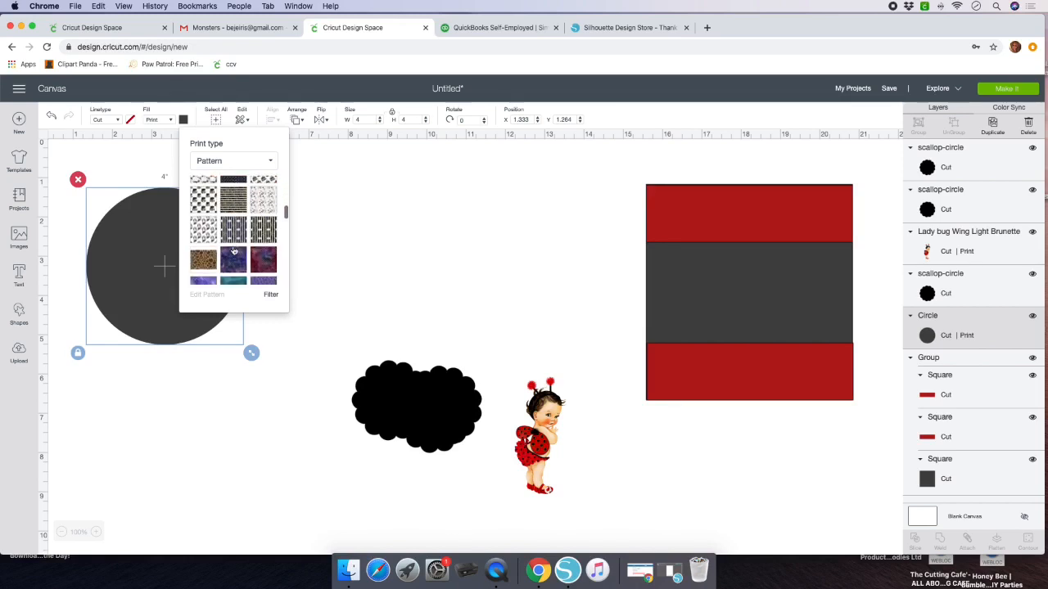
pyautogui.scroll(-8, 233, 251)
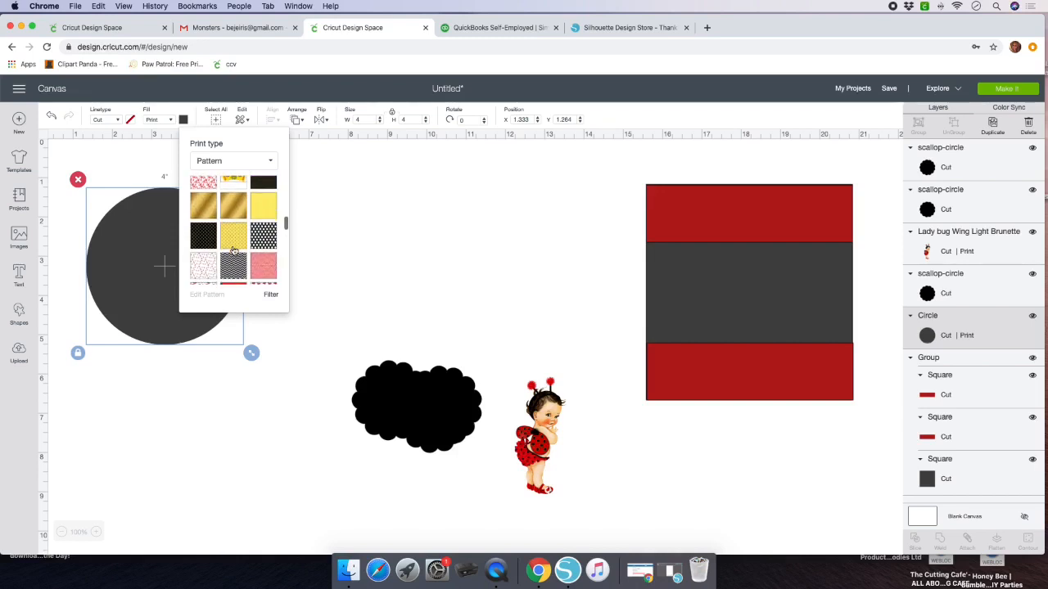
pyautogui.click(204, 233)
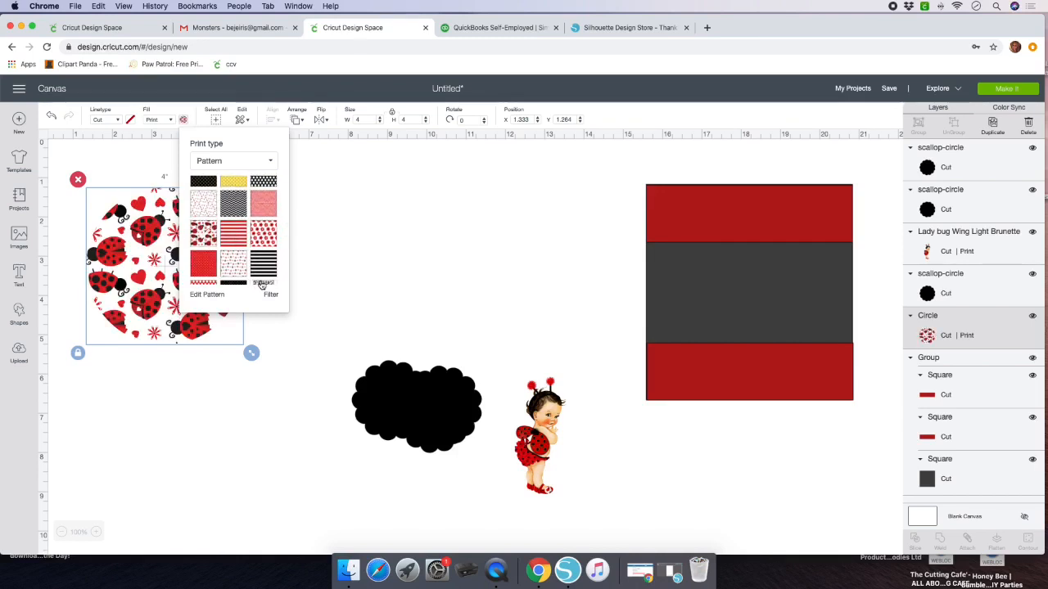
pyautogui.click(236, 314)
pyautogui.moveTo(182, 282); pyautogui.dragTo(194, 263)
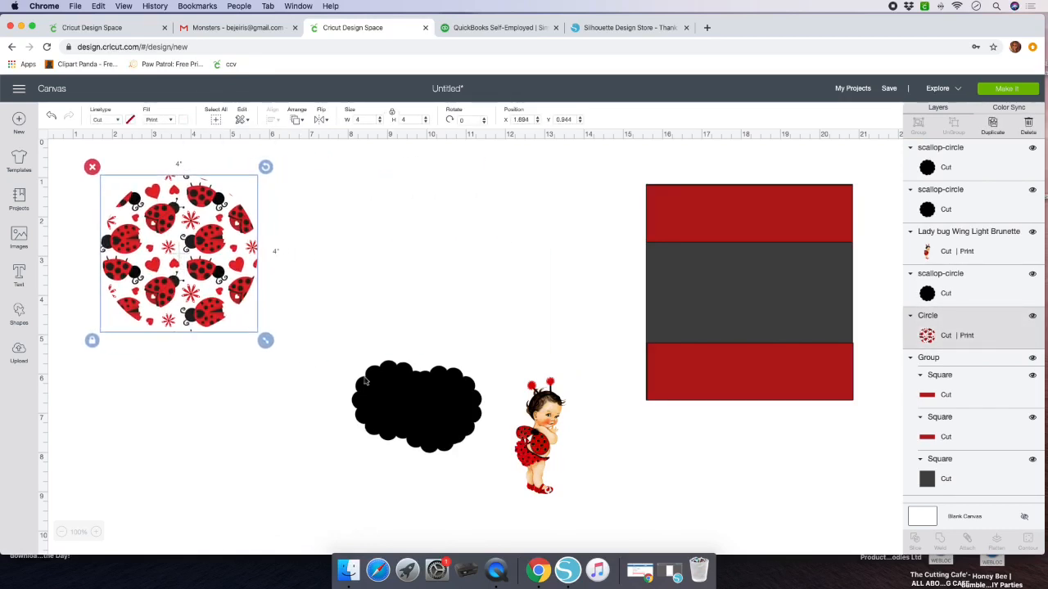
# - Move one scalloped circle up to the right of the patterned circle and recolor it bright red
pyautogui.moveTo(444, 415); pyautogui.dragTo(401, 229)
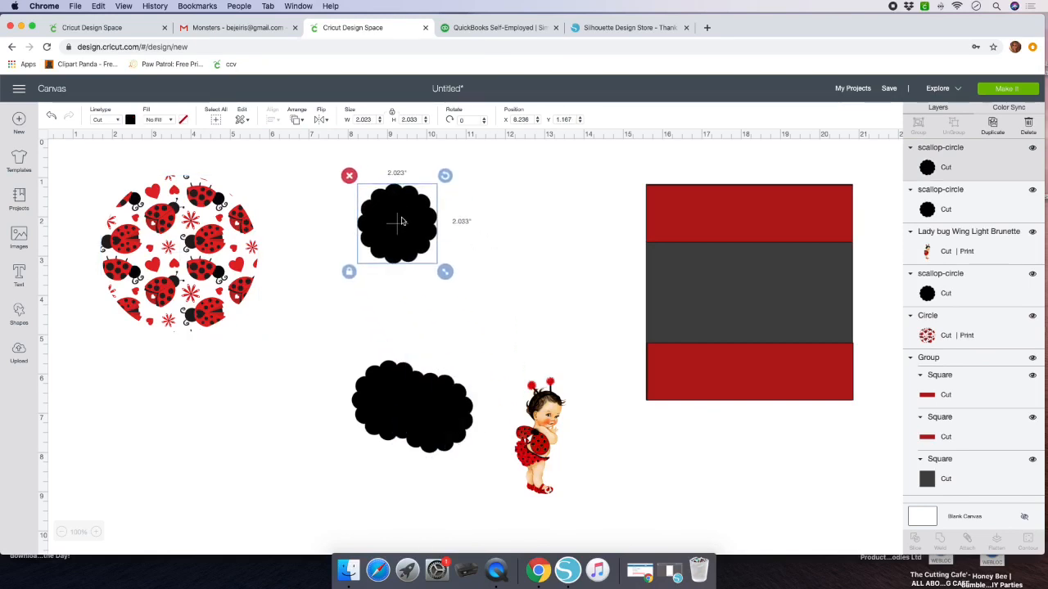
pyautogui.click(131, 120)
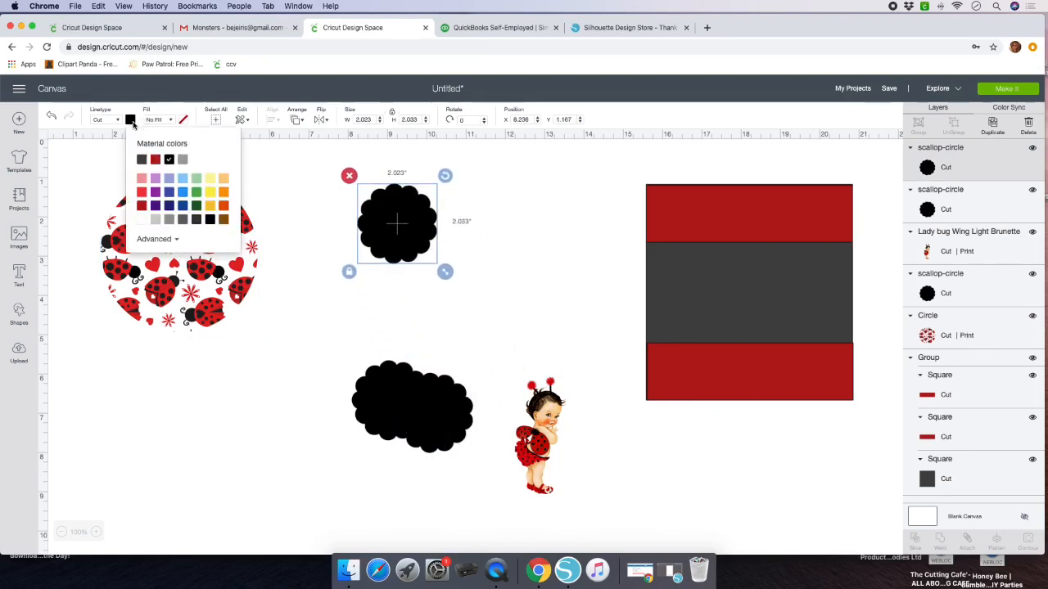
pyautogui.click(142, 194)
pyautogui.click(417, 234)
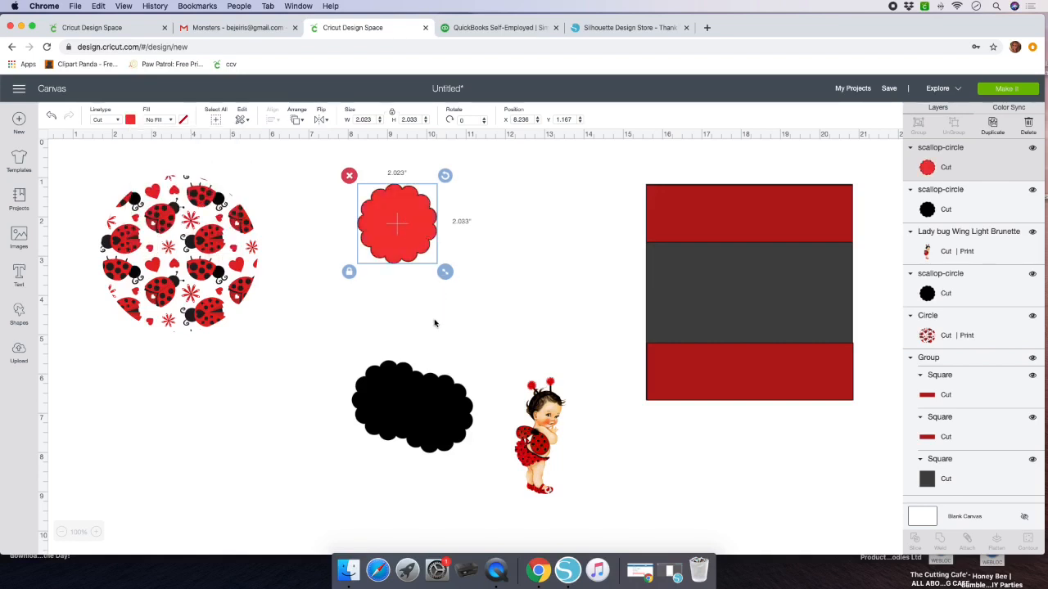
# - Spread out the scalloped circles, with a black one right of the red one and the other black one below them
pyautogui.click(433, 410)
pyautogui.moveTo(402, 226); pyautogui.dragTo(464, 223)
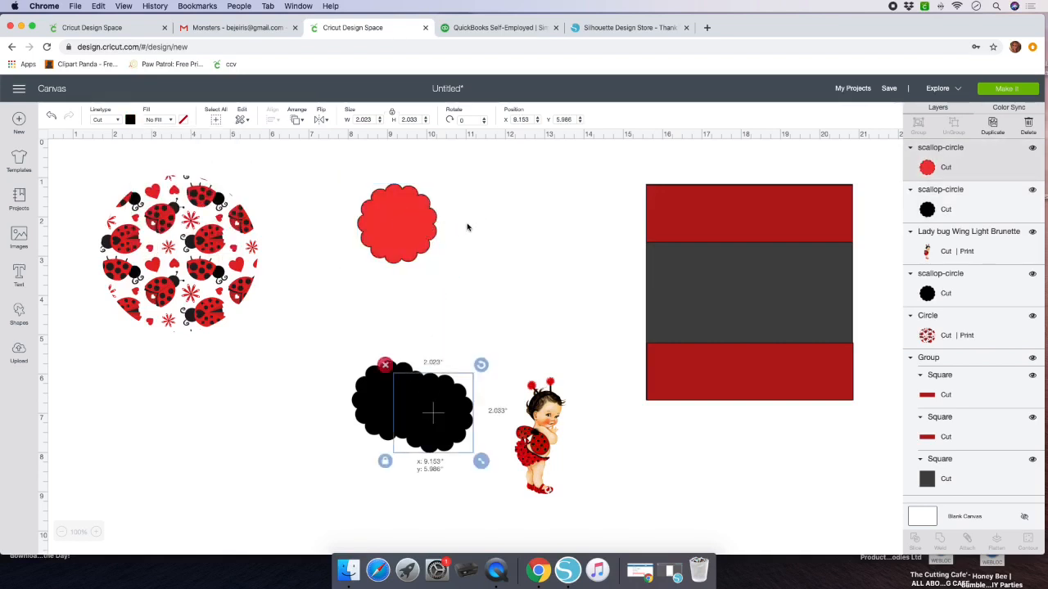
pyautogui.moveTo(449, 409); pyautogui.dragTo(476, 275)
pyautogui.moveTo(446, 466); pyautogui.dragTo(524, 219)
pyautogui.moveTo(388, 411); pyautogui.dragTo(340, 346)
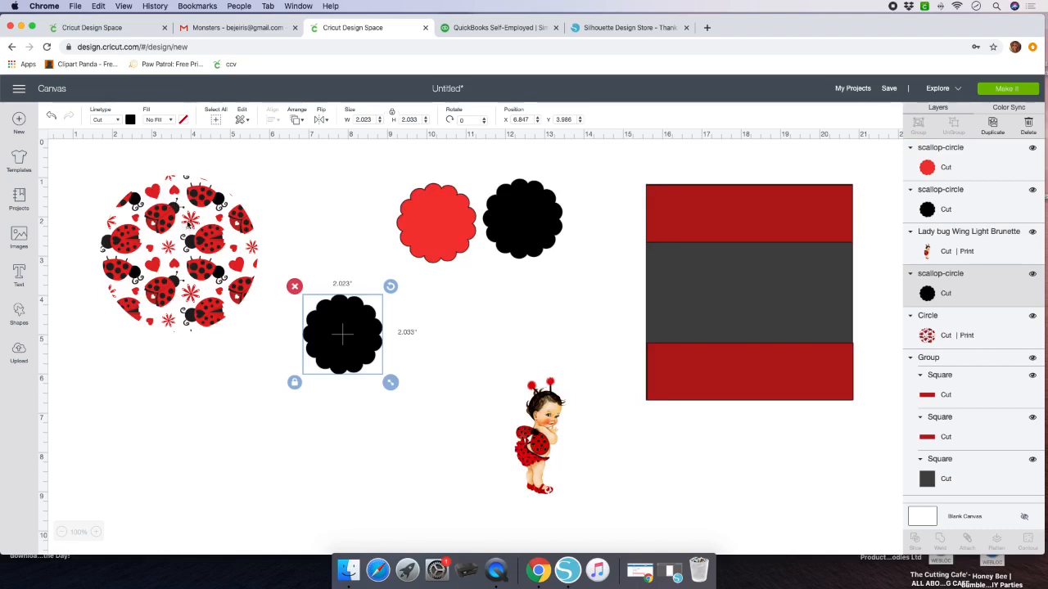
# - Fill the lower black scalloped circle with the small red and black flower print pattern and move it up beside the ladybug circle
pyautogui.click(155, 120)
pyautogui.click(159, 145)
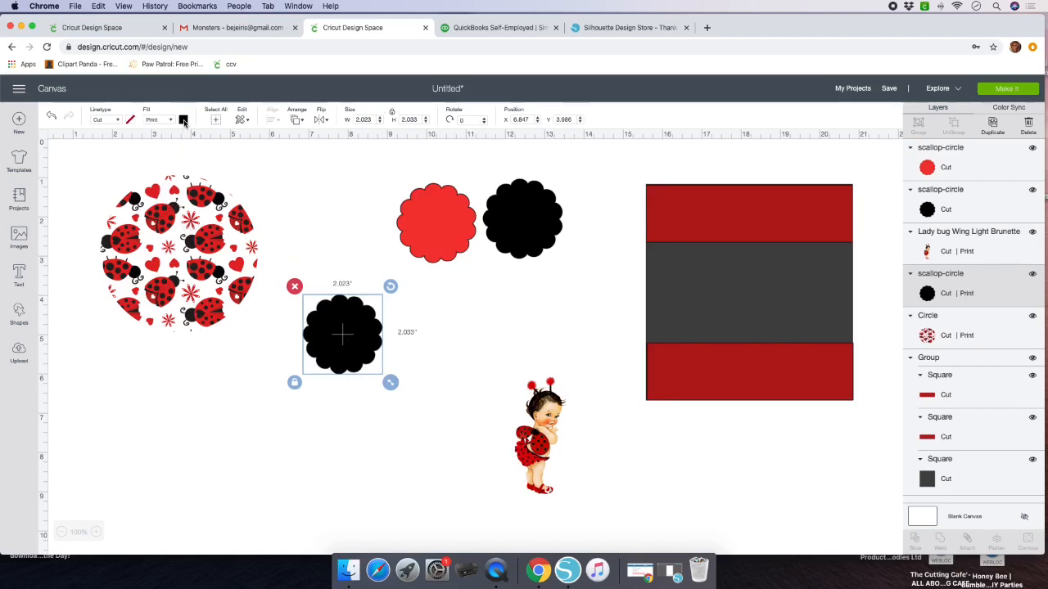
pyautogui.click(183, 119)
pyautogui.click(232, 162)
pyautogui.click(235, 201)
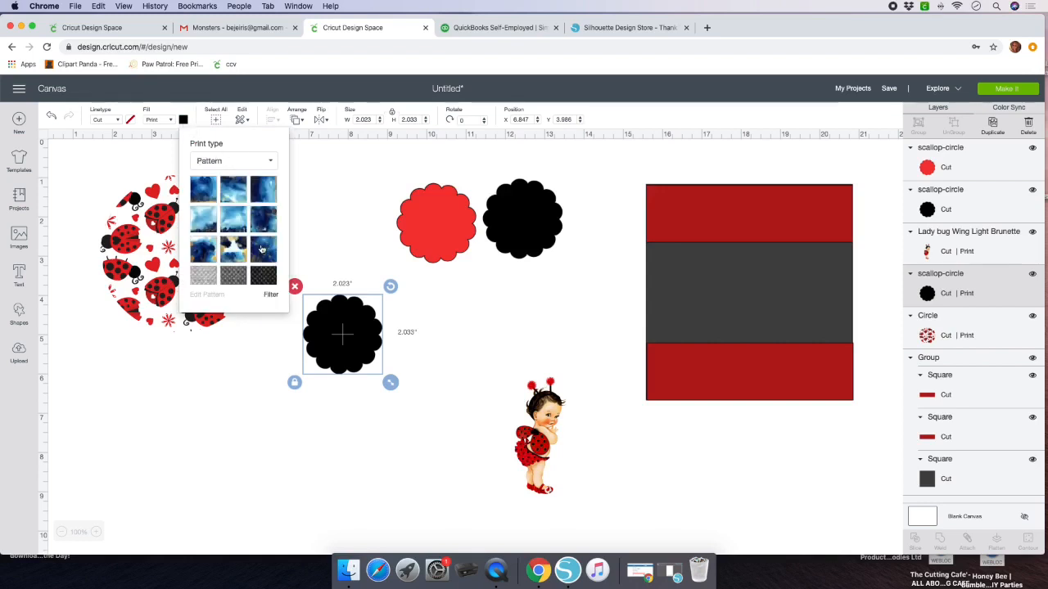
pyautogui.scroll(-10, 261, 249)
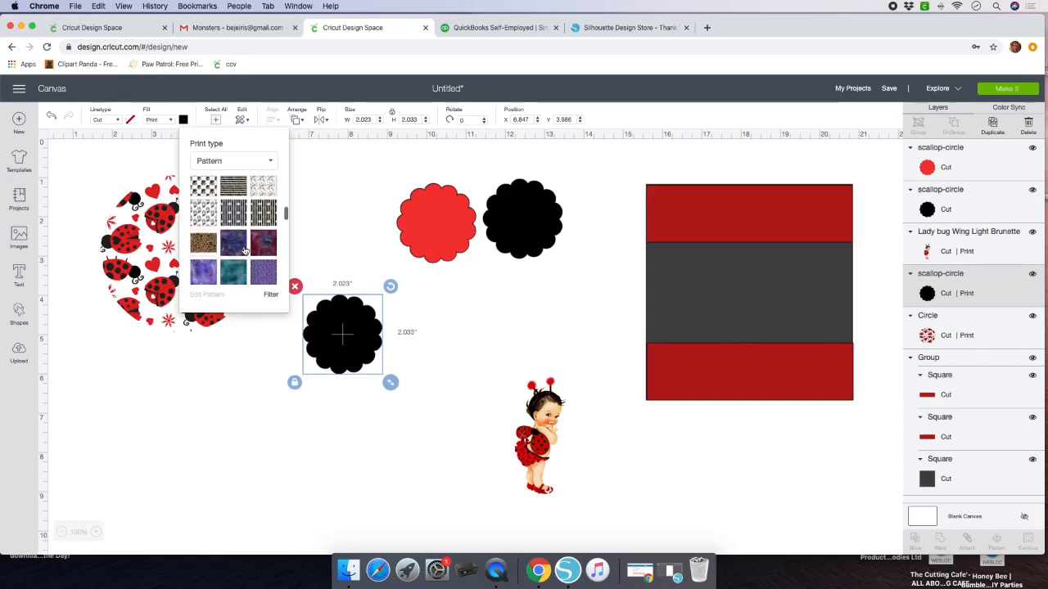
pyautogui.scroll(-3, 244, 251)
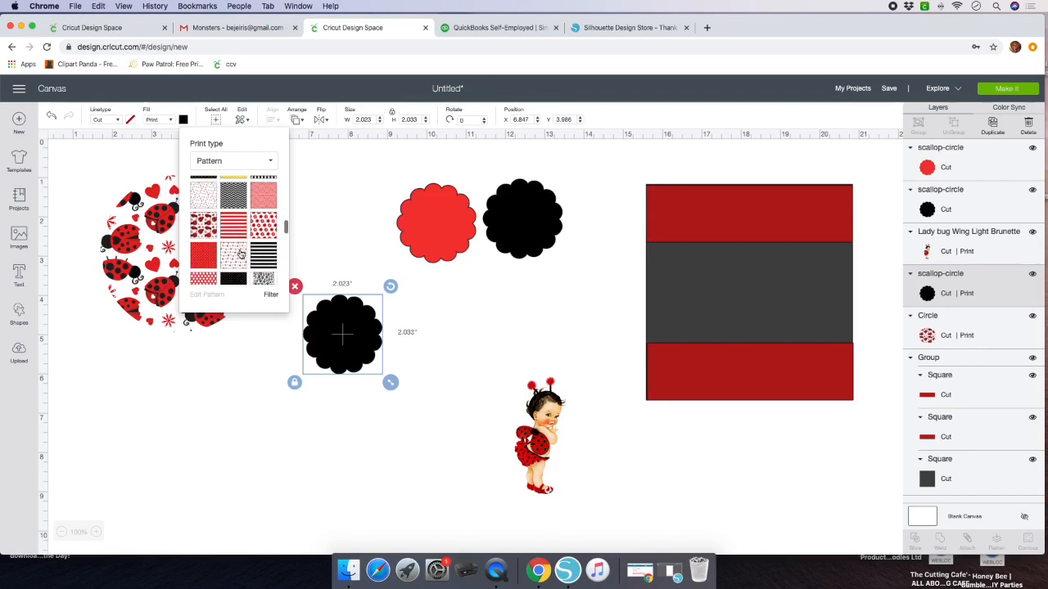
pyautogui.click(233, 264)
pyautogui.scroll(-1, 239, 262)
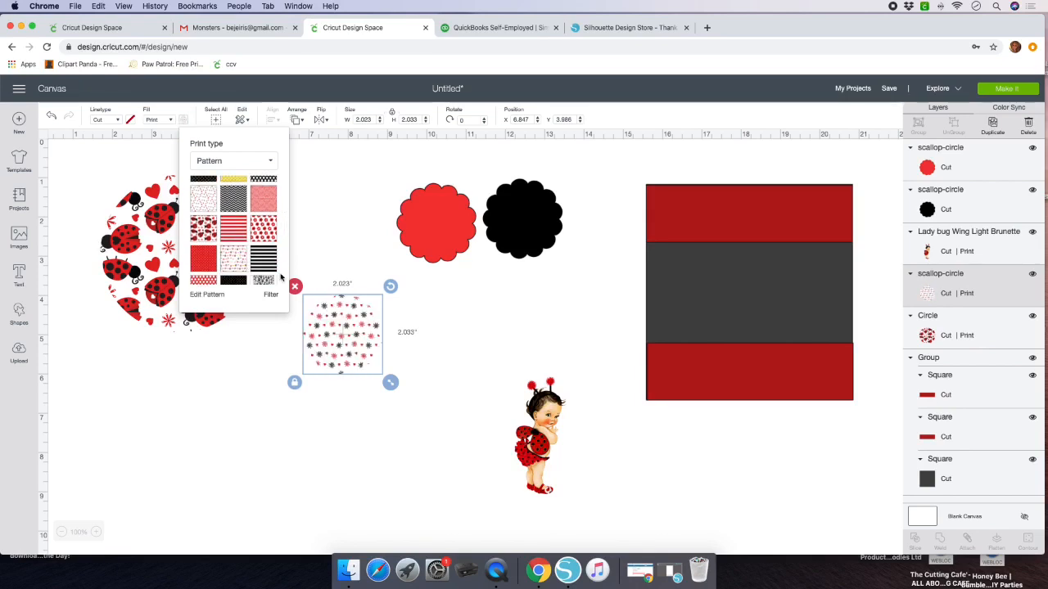
pyautogui.click(329, 217)
pyautogui.moveTo(350, 331); pyautogui.dragTo(341, 250)
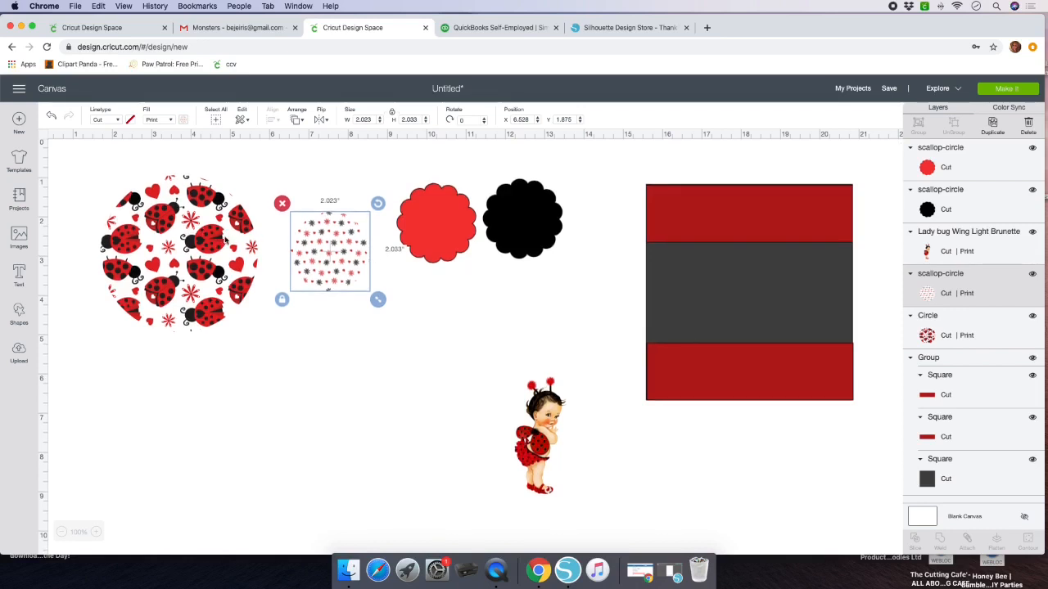
# - Change the blank canvas color to golden yellow
pyautogui.scroll(1, 225, 240)
pyautogui.scroll(-1, 196, 223)
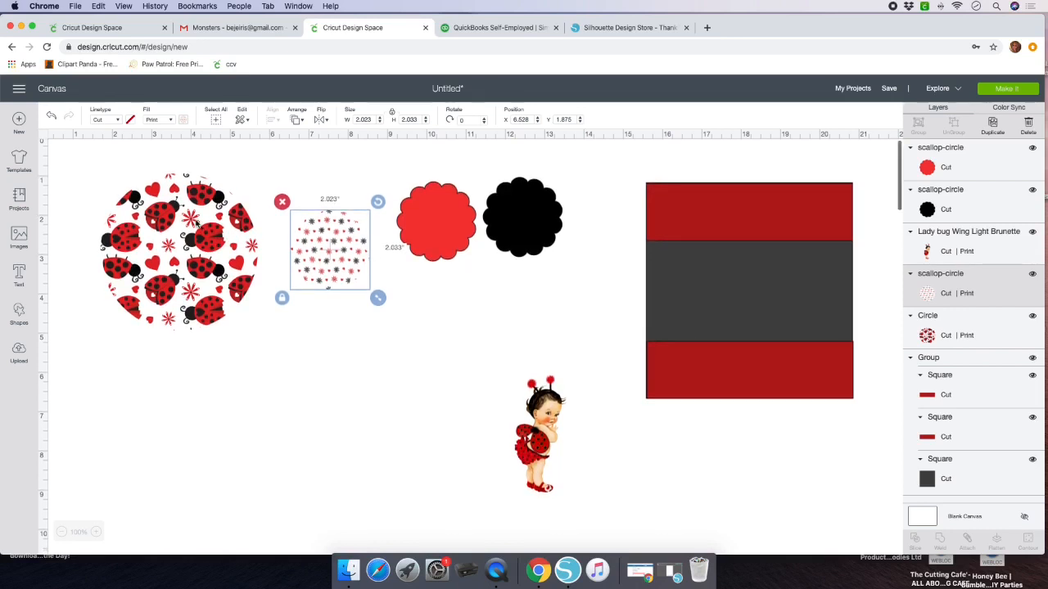
pyautogui.scroll(-1, 347, 305)
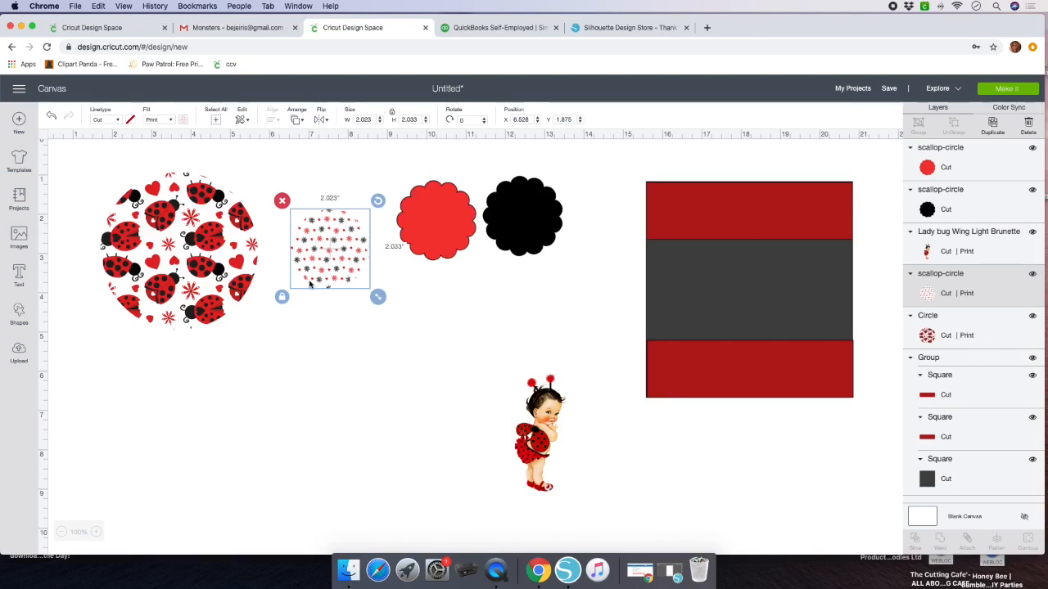
pyautogui.scroll(1, 283, 280)
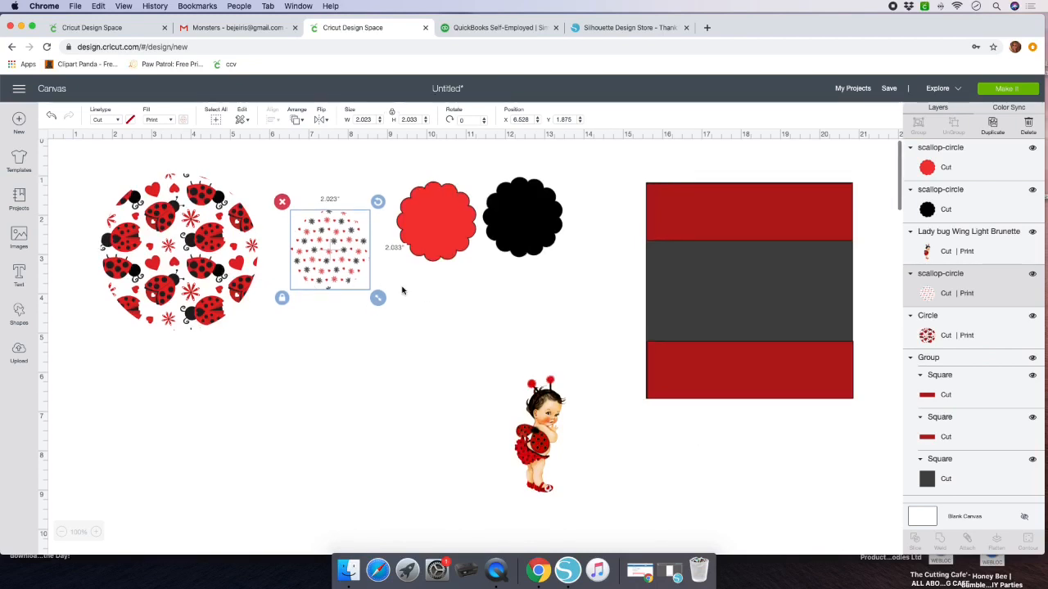
pyautogui.hscroll(1, 402, 290)
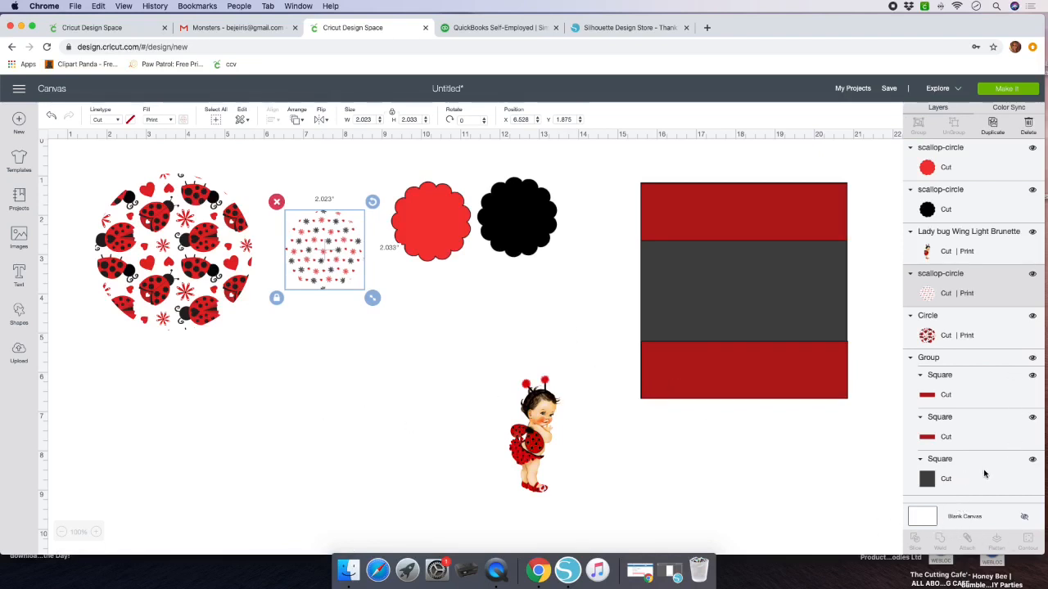
pyautogui.click(926, 522)
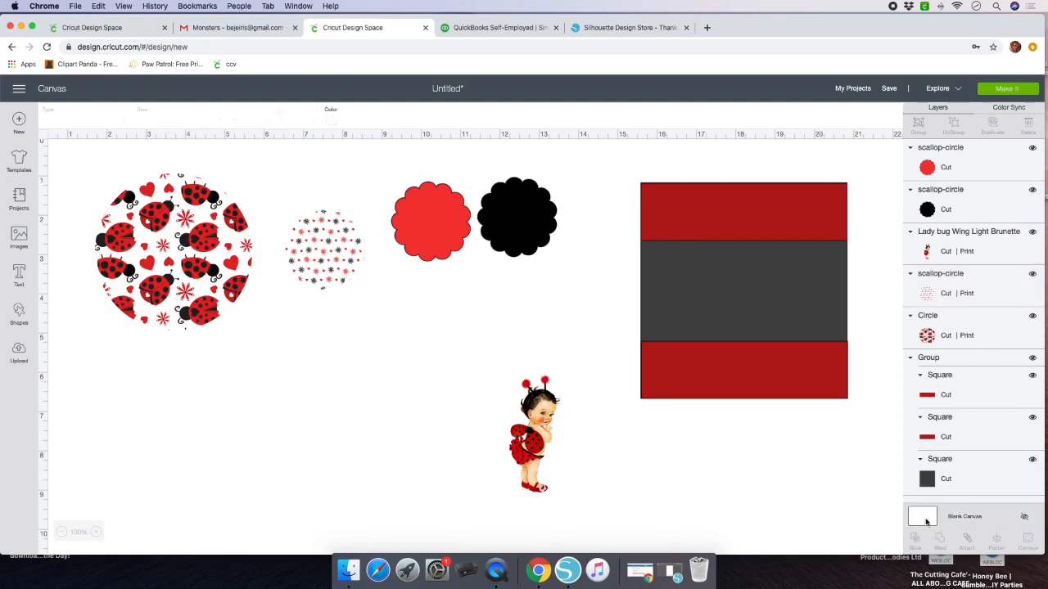
pyautogui.click(331, 119)
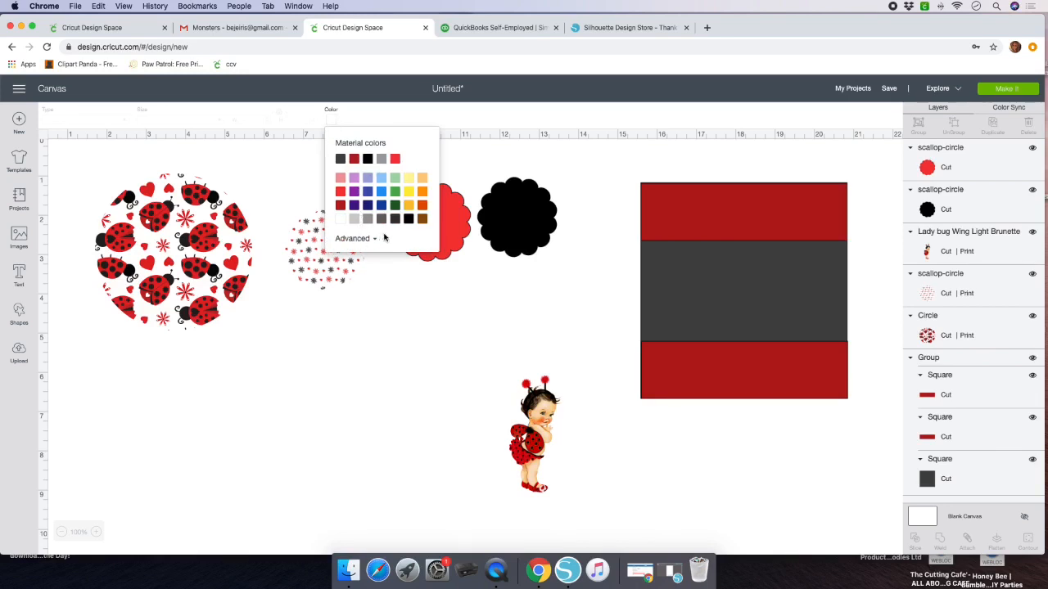
pyautogui.click(409, 208)
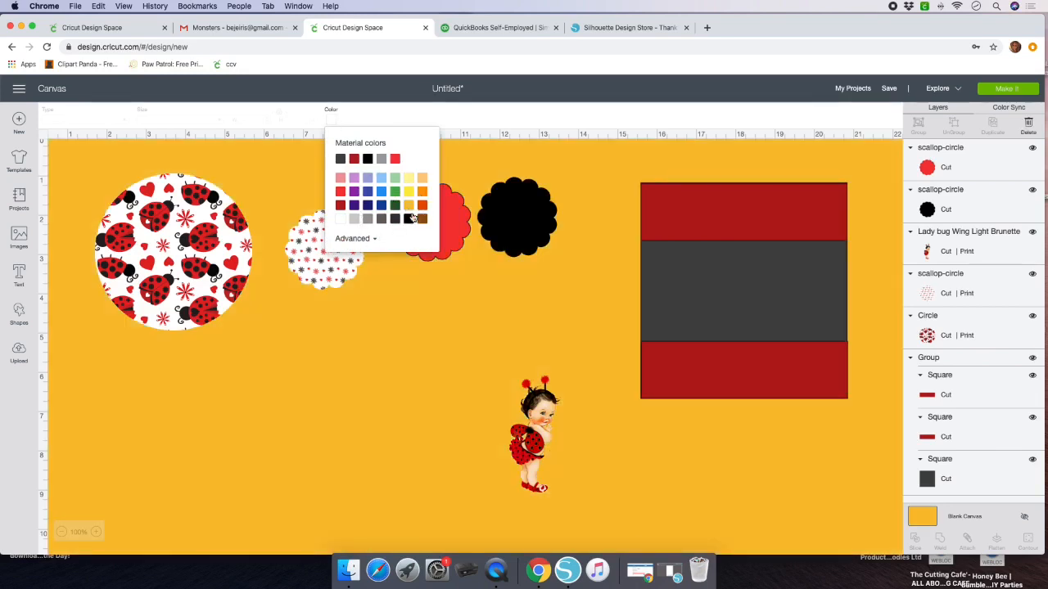
pyautogui.click(391, 374)
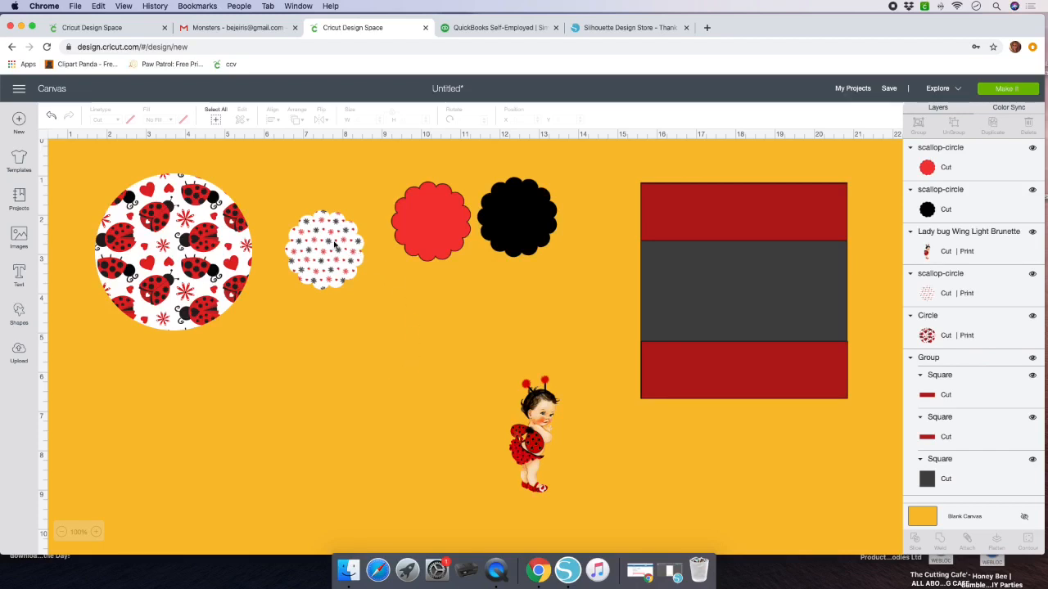
# - Move the ladybug circle slightly down and right, and place the red scalloped circle on it, enlarged to about 2.59 inches wide
pyautogui.moveTo(169, 229); pyautogui.dragTo(196, 275)
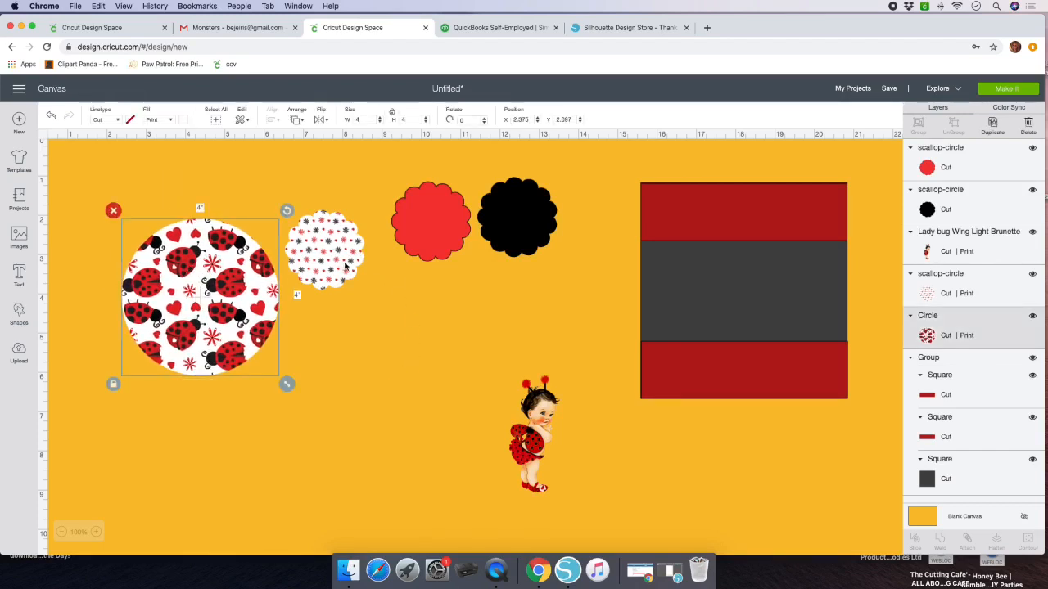
pyautogui.moveTo(438, 247); pyautogui.dragTo(195, 307)
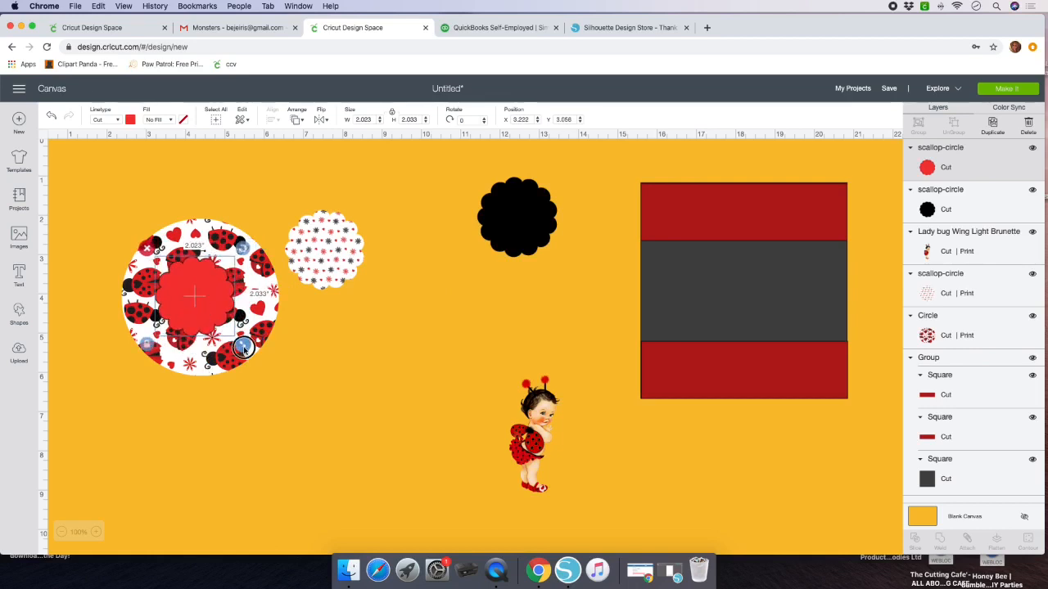
pyautogui.moveTo(243, 348); pyautogui.dragTo(306, 402)
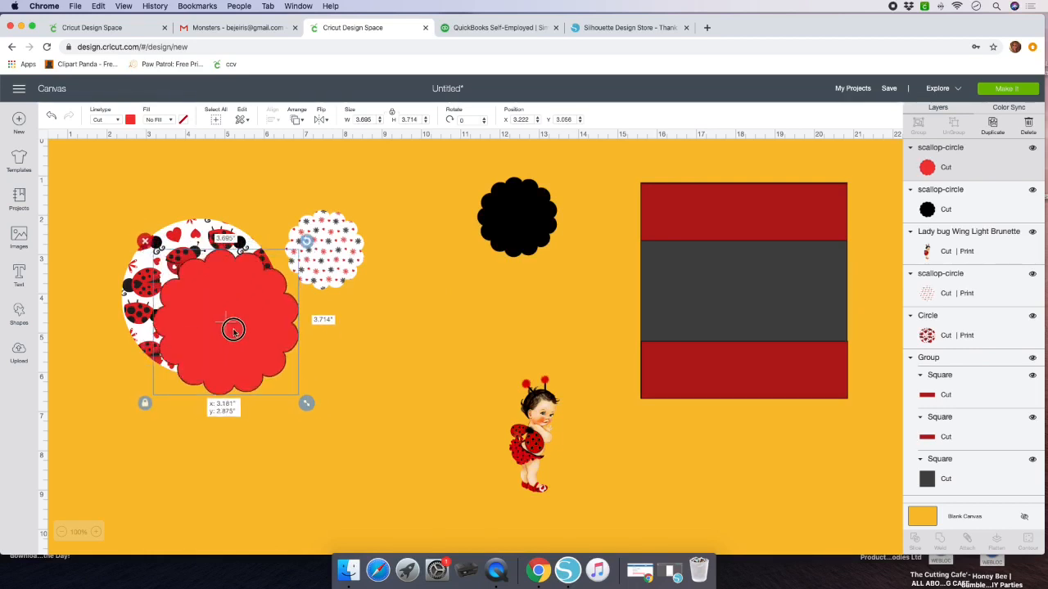
pyautogui.moveTo(234, 330); pyautogui.dragTo(210, 305)
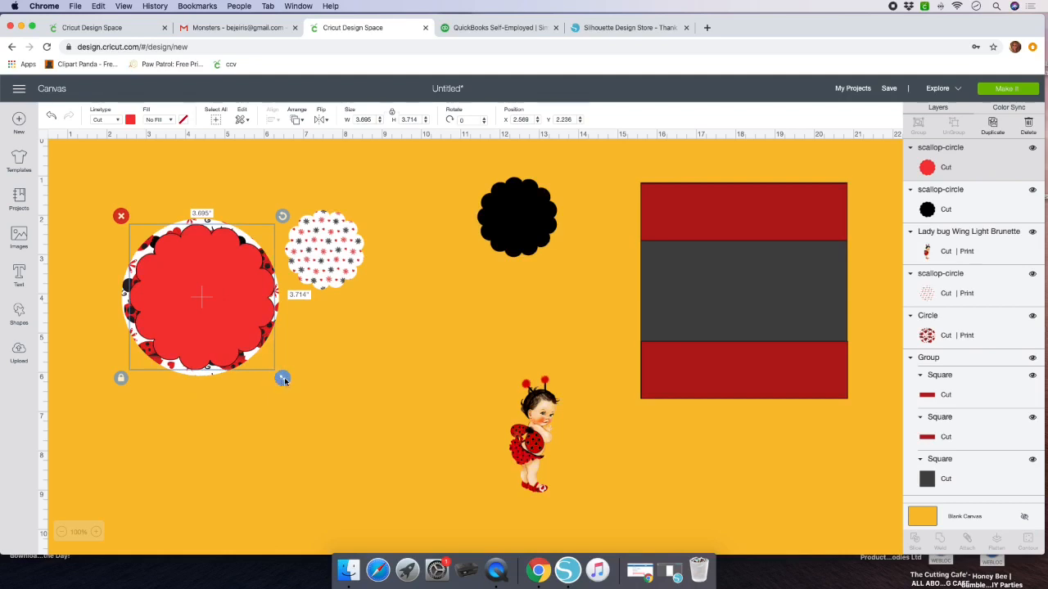
pyautogui.moveTo(282, 379); pyautogui.dragTo(230, 328)
pyautogui.moveTo(200, 293)
pyautogui.mouseDown()
pyautogui.moveTo(189, 282)
pyautogui.moveTo(221, 311)
pyautogui.moveTo(204, 296)
pyautogui.mouseUp()
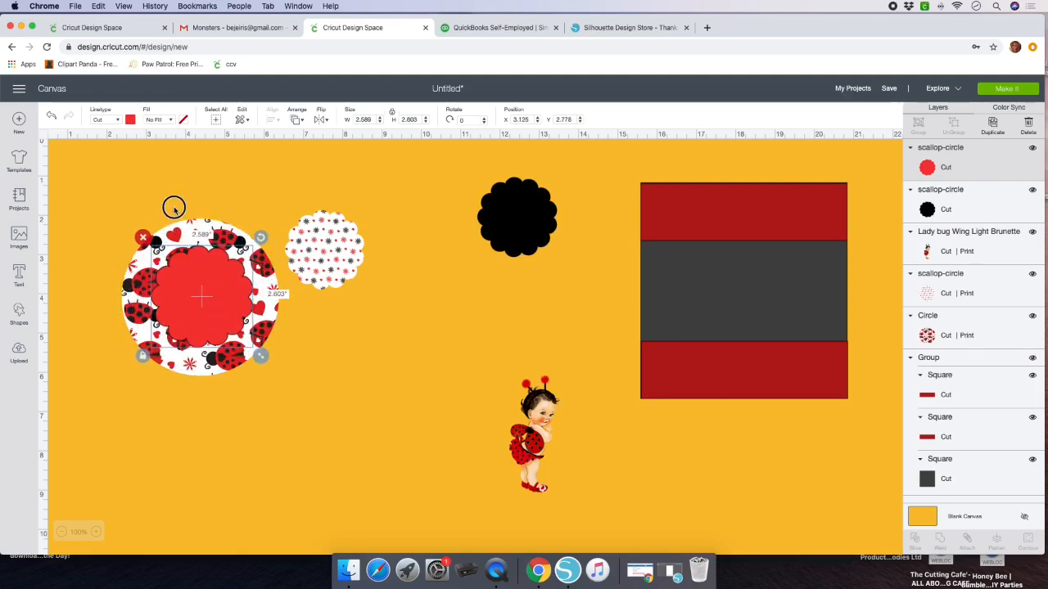
# - Center the red scalloped circle and the ladybug circle on each other
pyautogui.moveTo(114, 199); pyautogui.dragTo(285, 378)
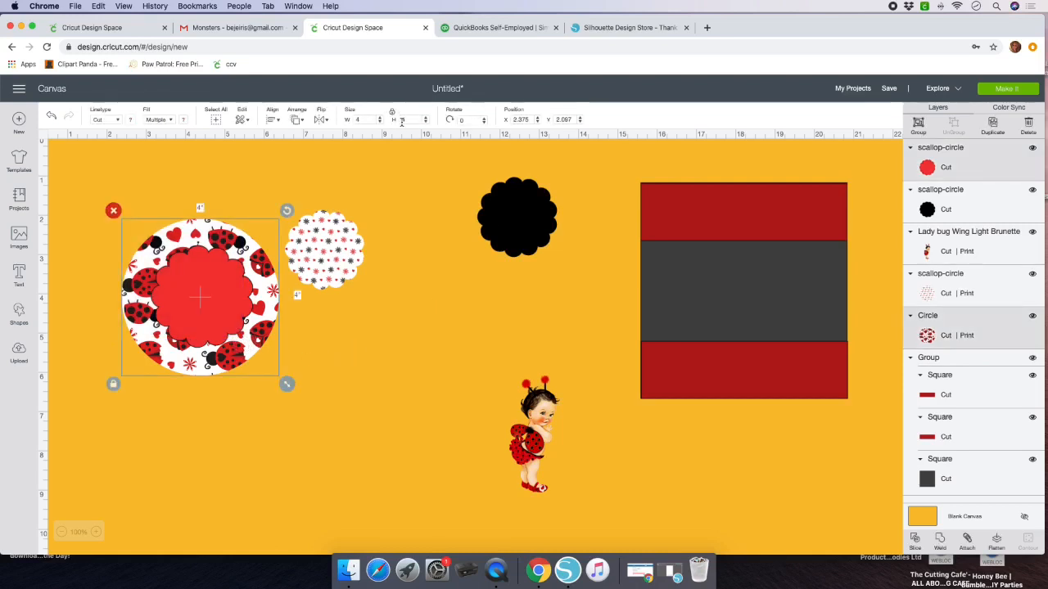
pyautogui.click(272, 120)
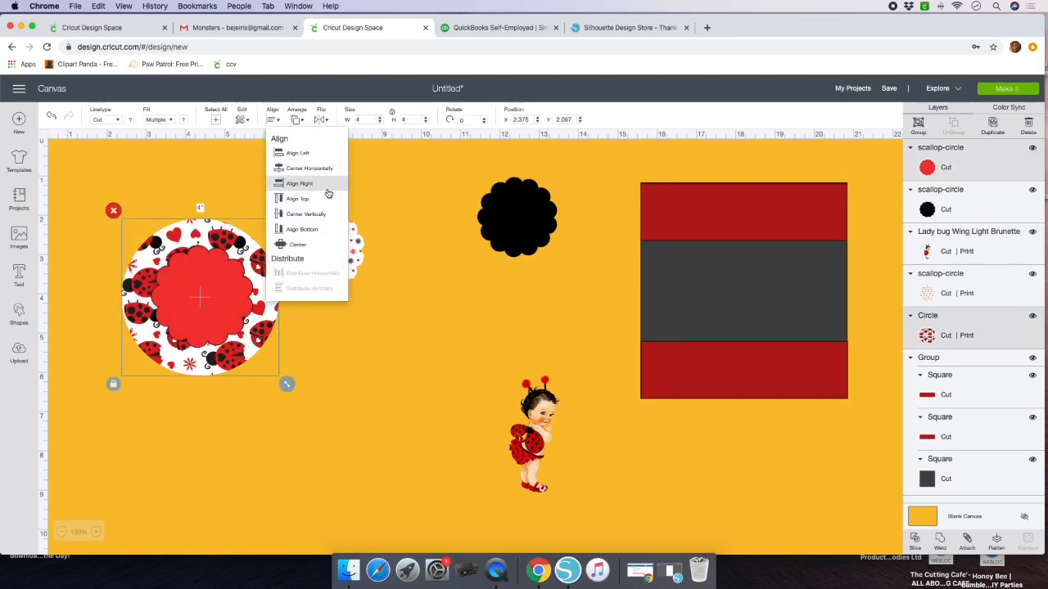
pyautogui.click(299, 246)
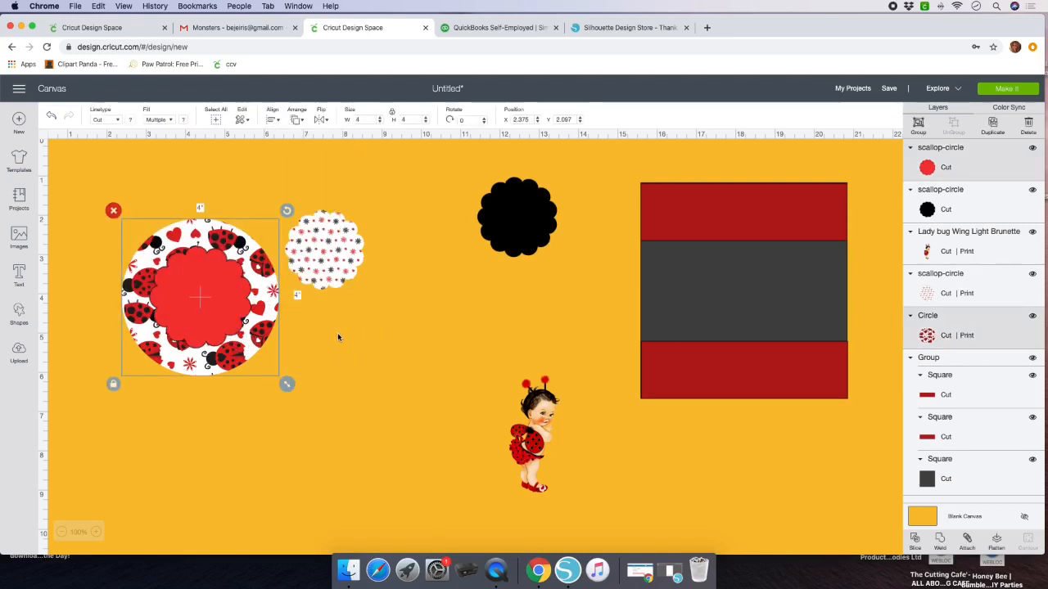
pyautogui.click(352, 313)
# - Place the black scalloped circle over the middle of the red one and bring it to the front
pyautogui.moveTo(517, 216); pyautogui.dragTo(235, 310)
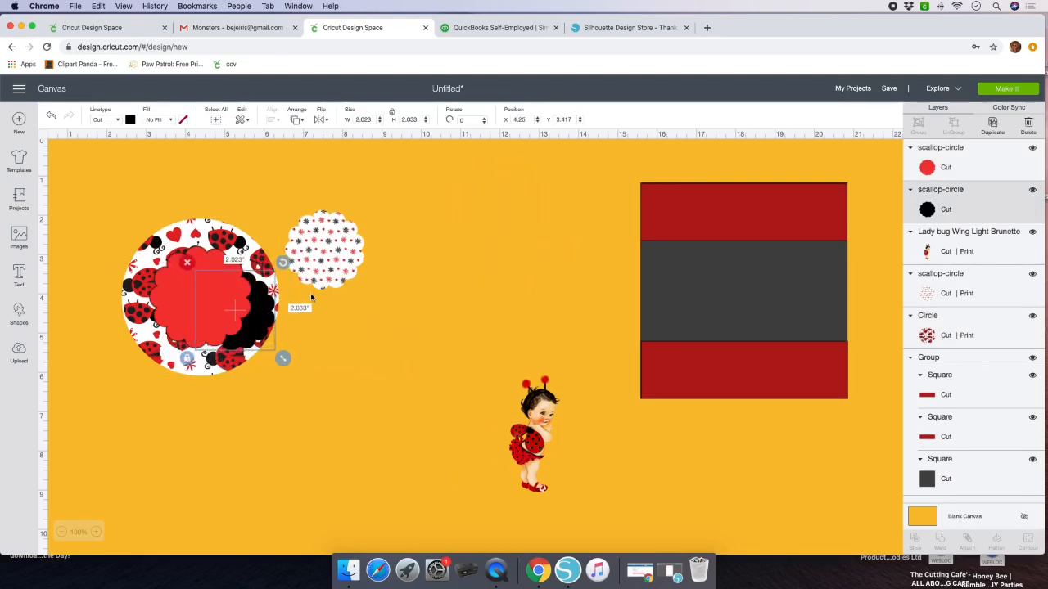
pyautogui.click(298, 120)
pyautogui.click(325, 186)
pyautogui.moveTo(262, 315); pyautogui.dragTo(222, 304)
pyautogui.click(97, 205)
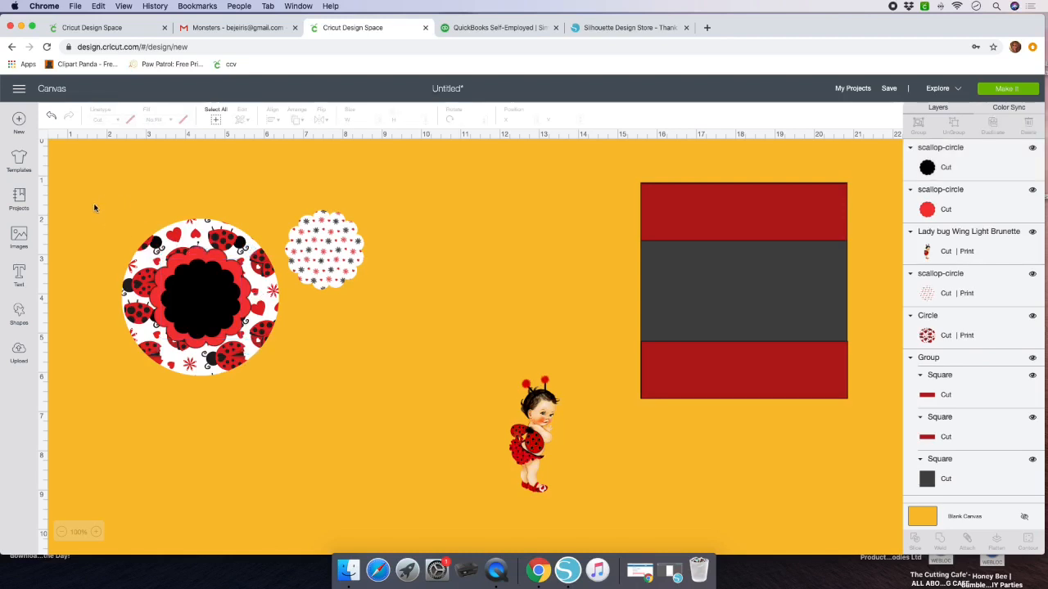
# - Center the black and red scalloped circles and the ladybug circle on each other
pyautogui.moveTo(96, 201); pyautogui.dragTo(265, 398)
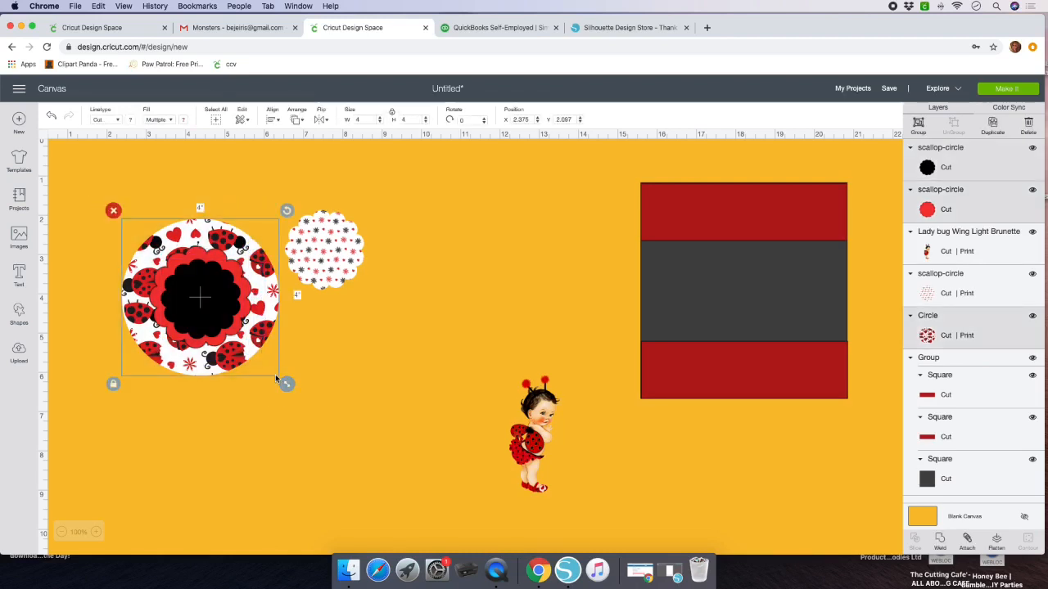
pyautogui.click(273, 121)
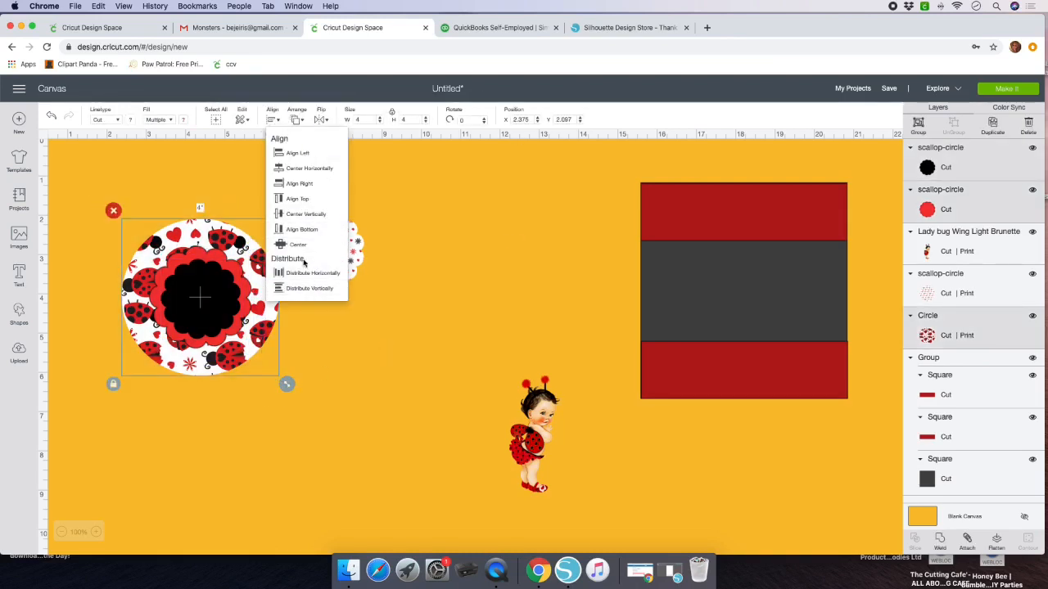
pyautogui.click(316, 249)
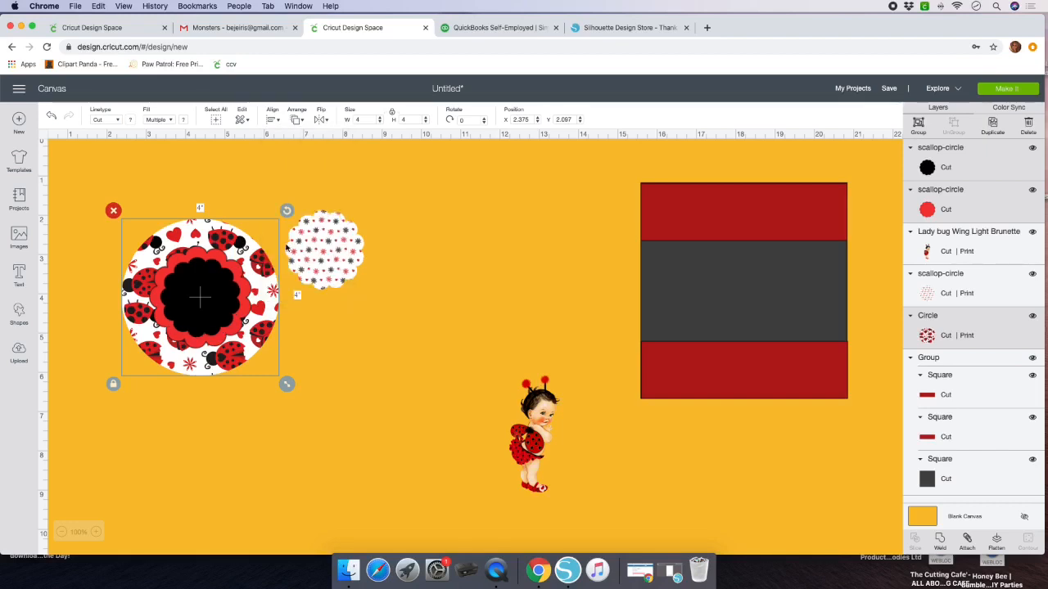
pyautogui.click(164, 172)
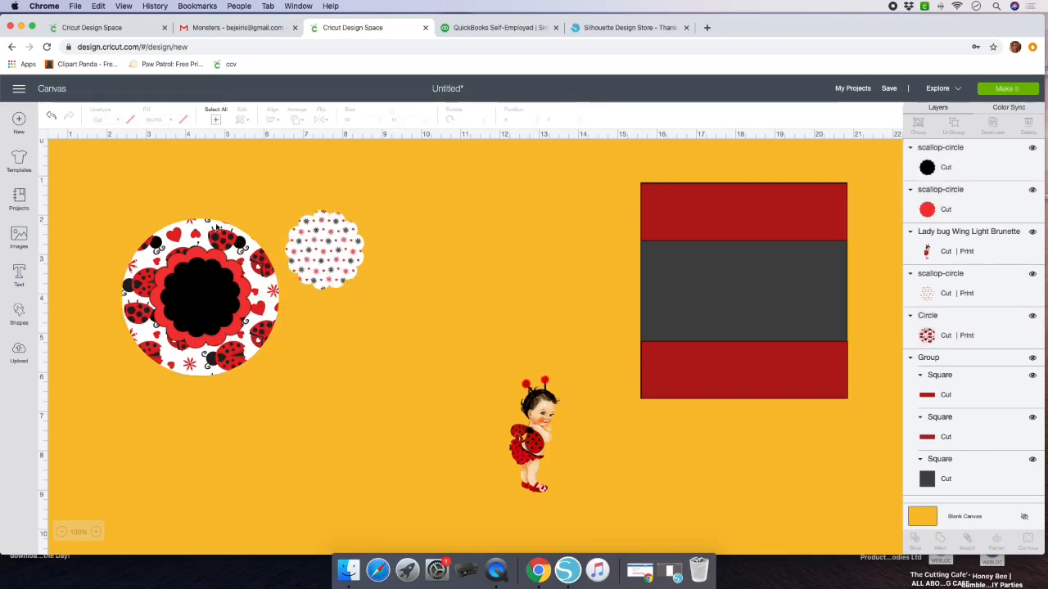
pyautogui.click(327, 255)
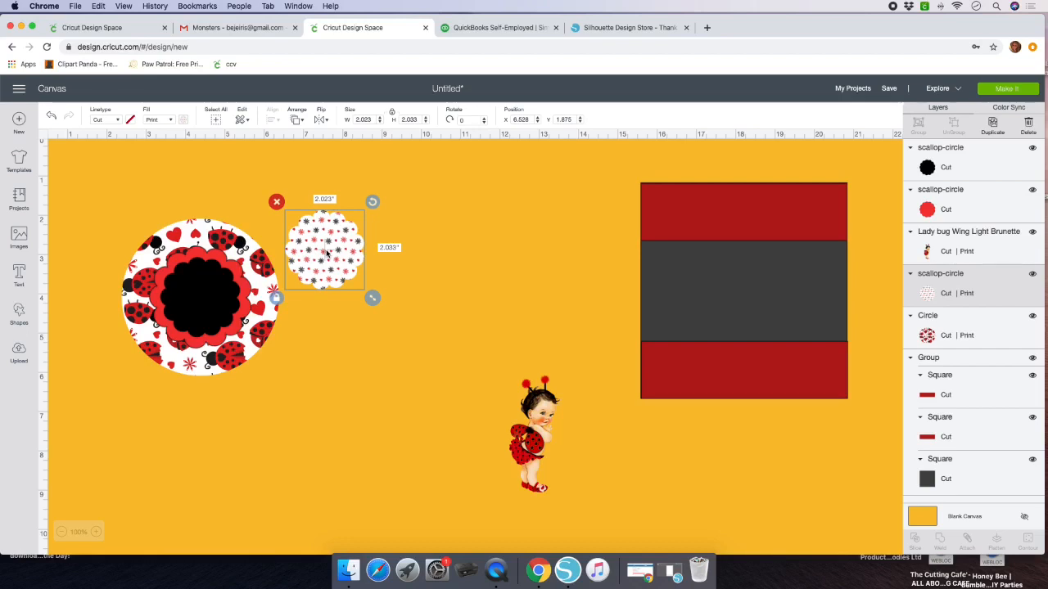
# - Enlarge the red scalloped circle to about 3.07 inches wide and reposition it over the middle of the ladybug circle
pyautogui.click(196, 256)
pyautogui.moveTo(259, 353); pyautogui.dragTo(278, 375)
pyautogui.moveTo(234, 337); pyautogui.dragTo(225, 332)
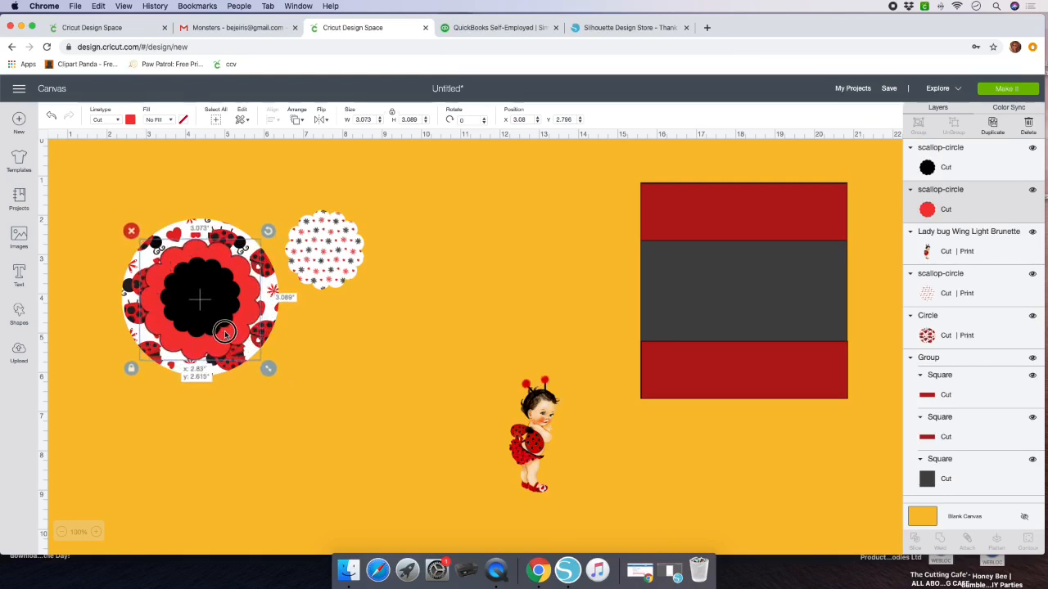
# - Move the black scalloped circle aside and center the red one on the ladybug circle
pyautogui.click(204, 293)
pyautogui.moveTo(202, 287); pyautogui.dragTo(361, 346)
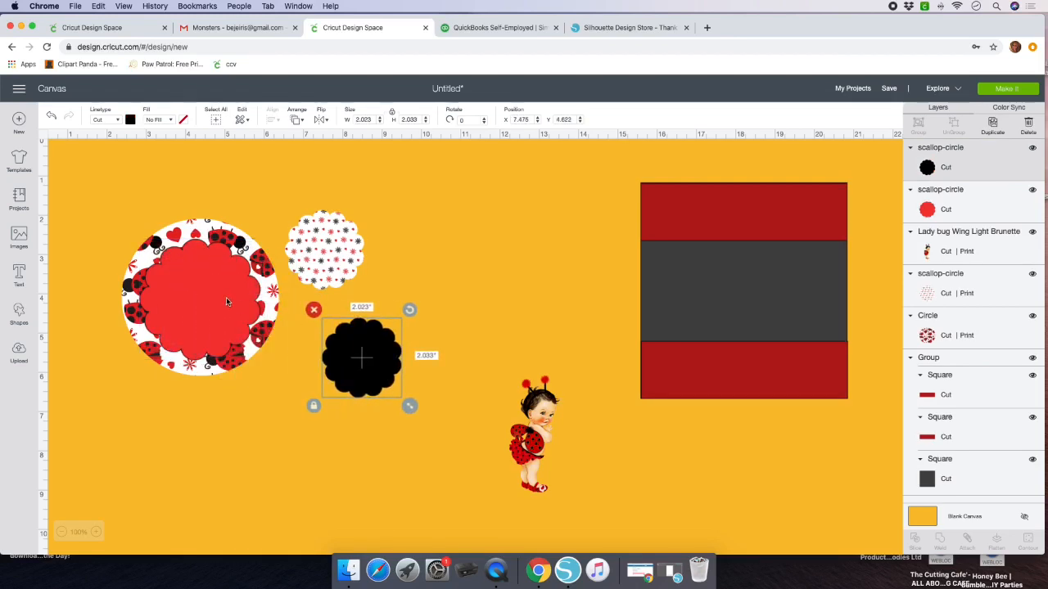
pyautogui.click(227, 299)
pyautogui.click(147, 201)
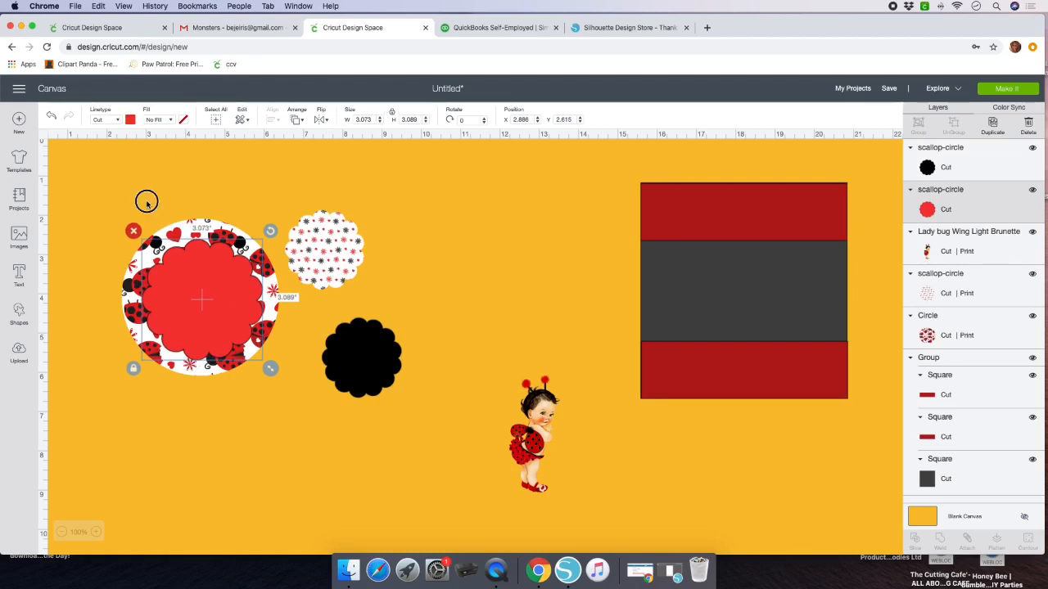
pyautogui.moveTo(152, 245); pyautogui.dragTo(206, 293)
pyautogui.click(271, 120)
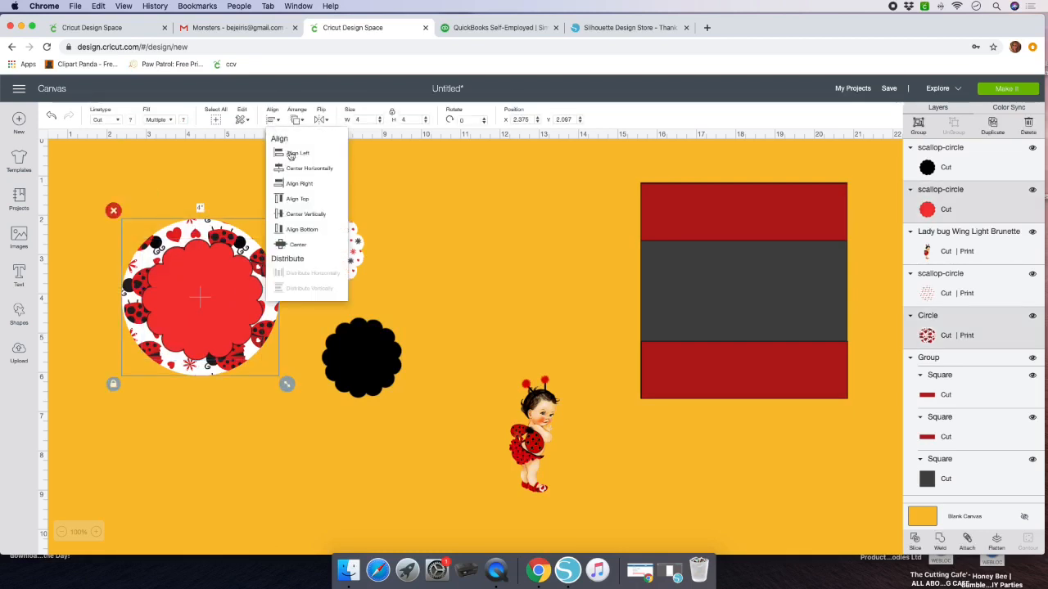
pyautogui.click(293, 242)
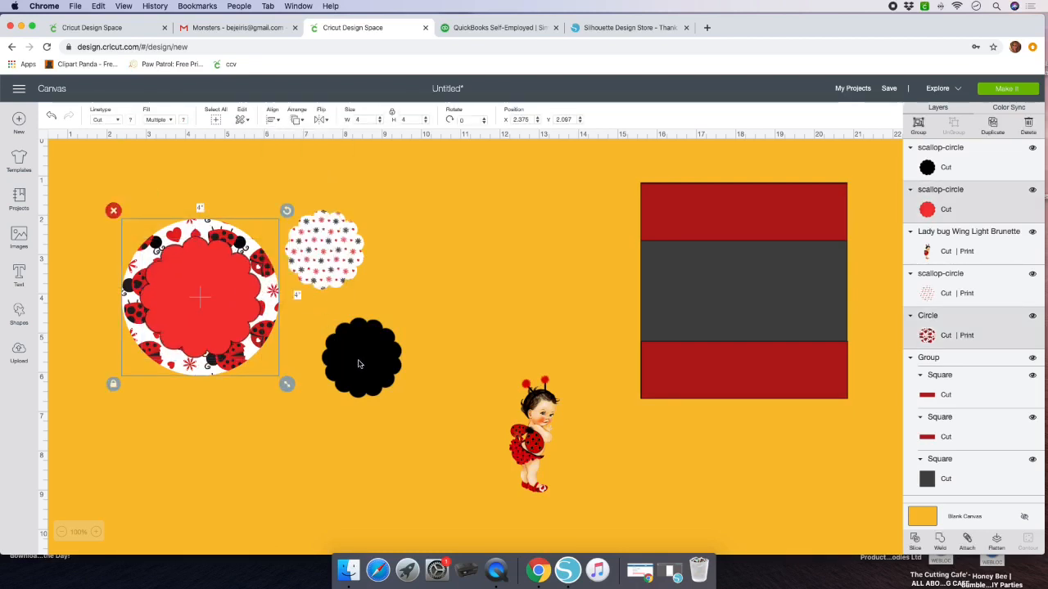
# - Place the black scalloped circle over the red one and enlarge it to about 2.69 inches wide
pyautogui.moveTo(355, 365); pyautogui.dragTo(262, 356)
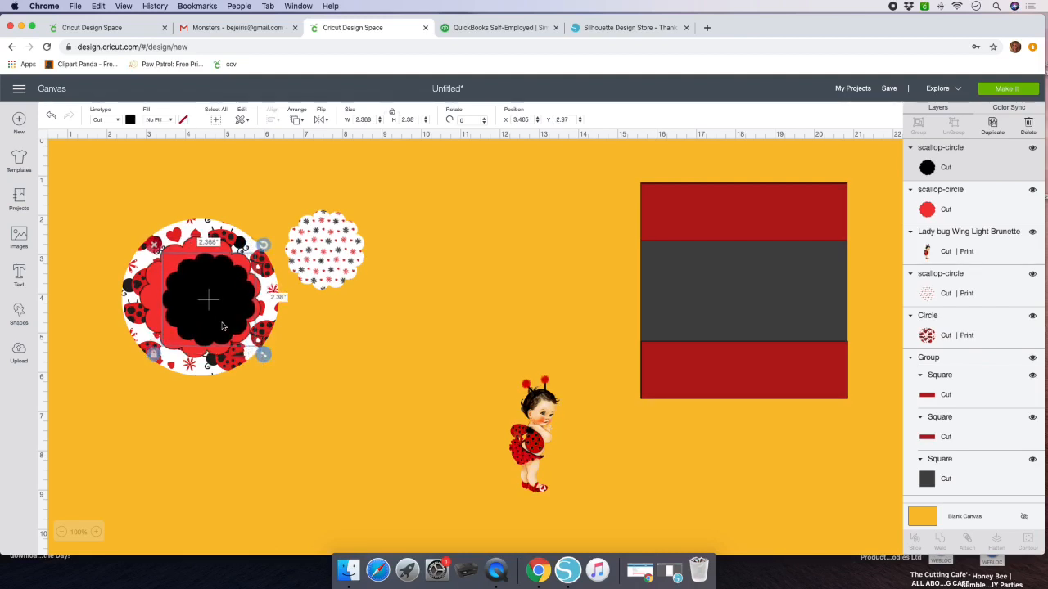
pyautogui.moveTo(216, 311); pyautogui.dragTo(205, 300)
pyautogui.moveTo(253, 347); pyautogui.dragTo(260, 360)
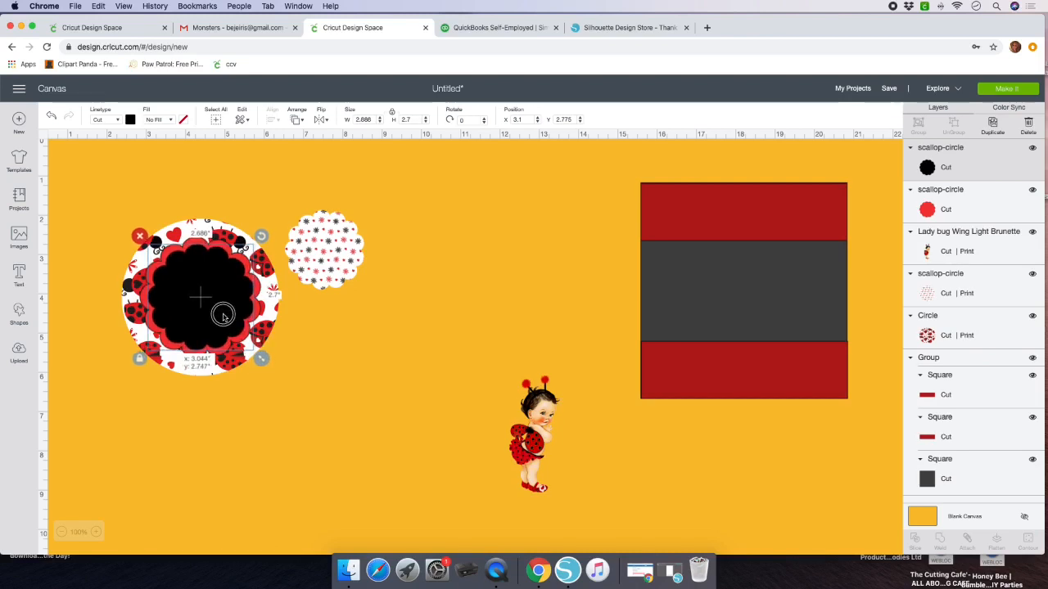
# - Center the black and red scalloped circles and the ladybug circle on each other
pyautogui.click(134, 211)
pyautogui.moveTo(134, 211); pyautogui.dragTo(206, 301)
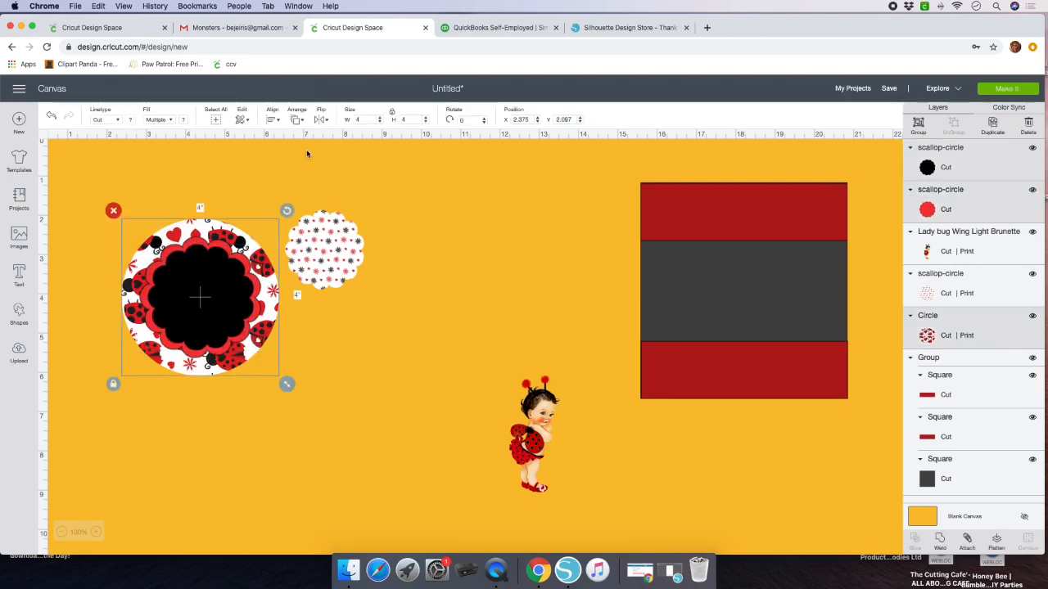
pyautogui.click(272, 120)
pyautogui.click(296, 243)
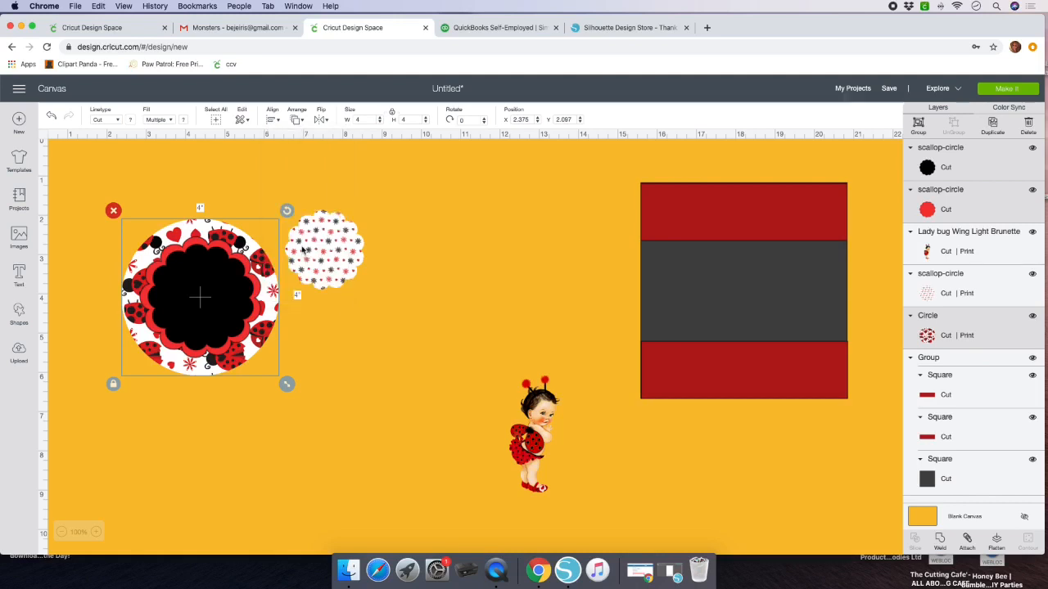
# - Move the flower-print scalloped circle onto the layered circles and bring it to the front
pyautogui.moveTo(315, 256); pyautogui.dragTo(249, 301)
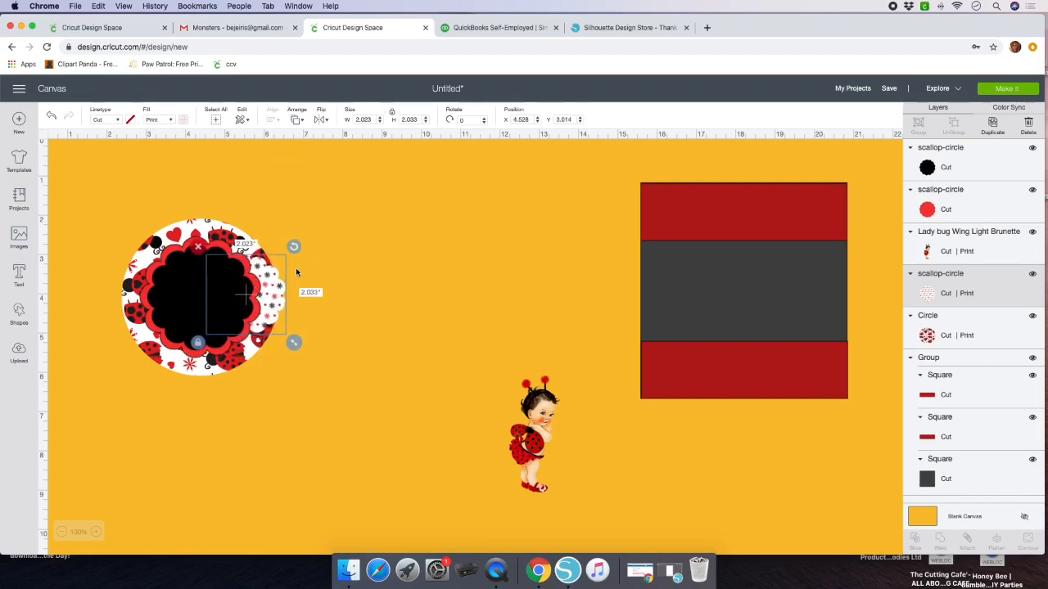
pyautogui.click(297, 120)
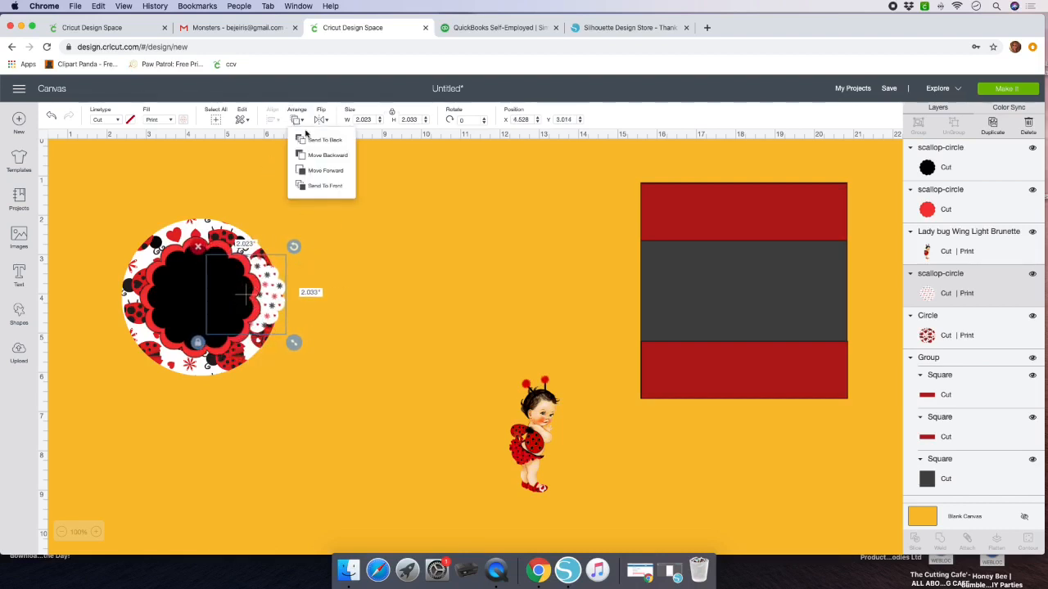
pyautogui.click(331, 187)
# - Position the flower-print scalloped circle over the black one and enlarge it, leaving a black scalloped border around it
pyautogui.moveTo(266, 294); pyautogui.dragTo(218, 294)
pyautogui.moveTo(251, 349); pyautogui.dragTo(252, 355)
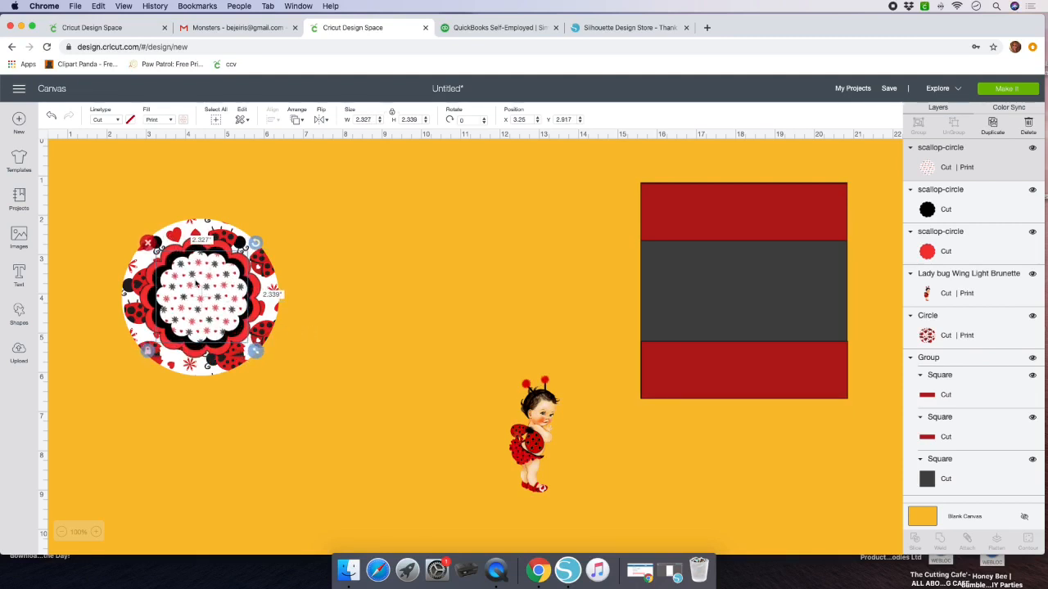
pyautogui.moveTo(196, 282); pyautogui.dragTo(192, 275)
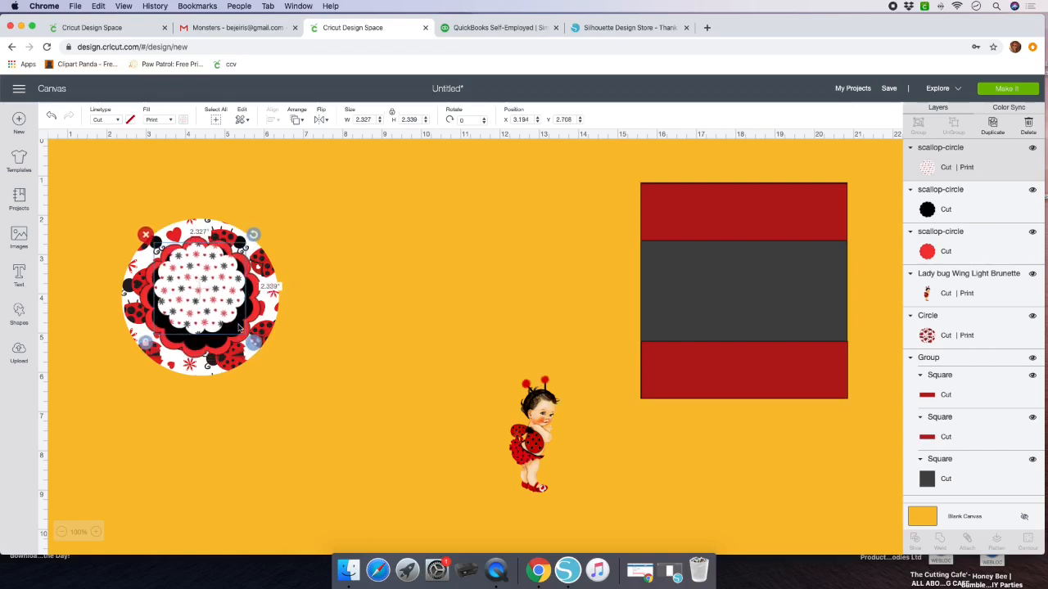
pyautogui.moveTo(254, 342); pyautogui.dragTo(259, 347)
# - Center the flower-print, black and red scalloped circles and the ladybug circle on each other
pyautogui.moveTo(108, 198); pyautogui.dragTo(271, 326)
pyautogui.click(299, 120)
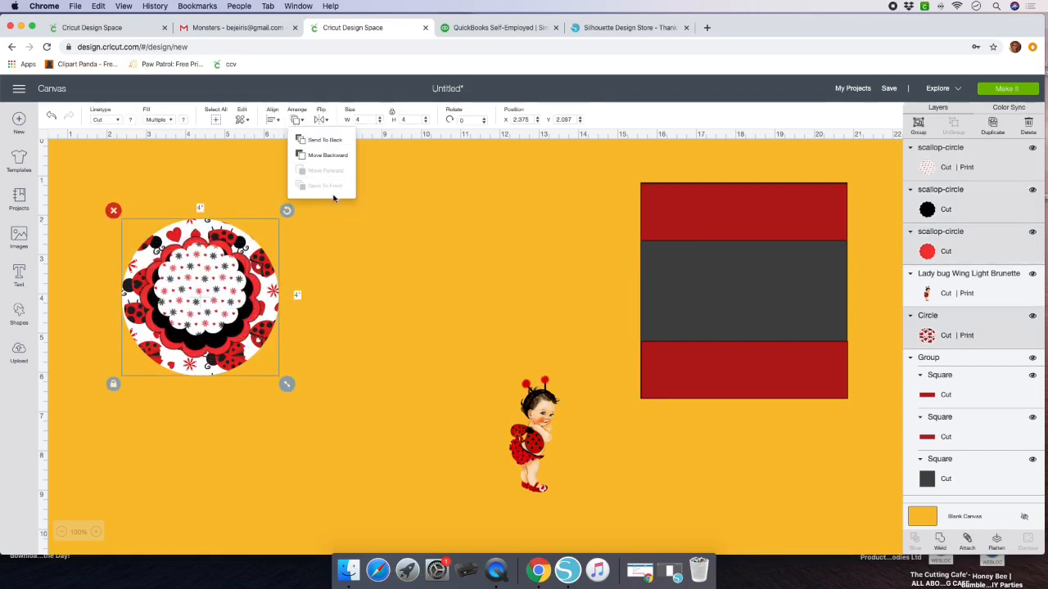
pyautogui.click(271, 120)
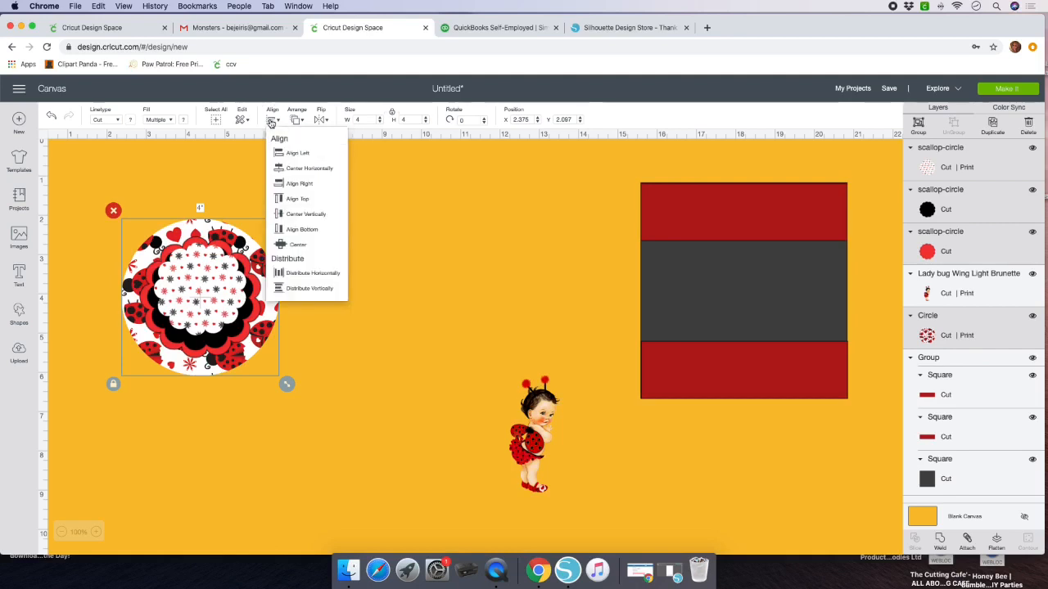
pyautogui.click(299, 244)
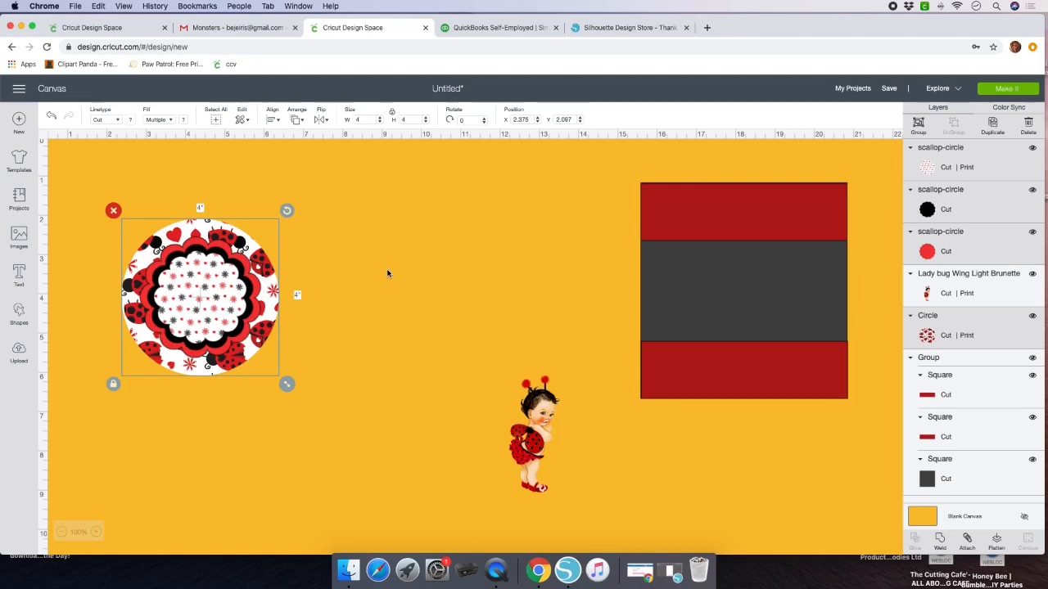
# - Move the ladybug baby next to the layered circles and bring it to the front
pyautogui.moveTo(536, 428); pyautogui.dragTo(322, 303)
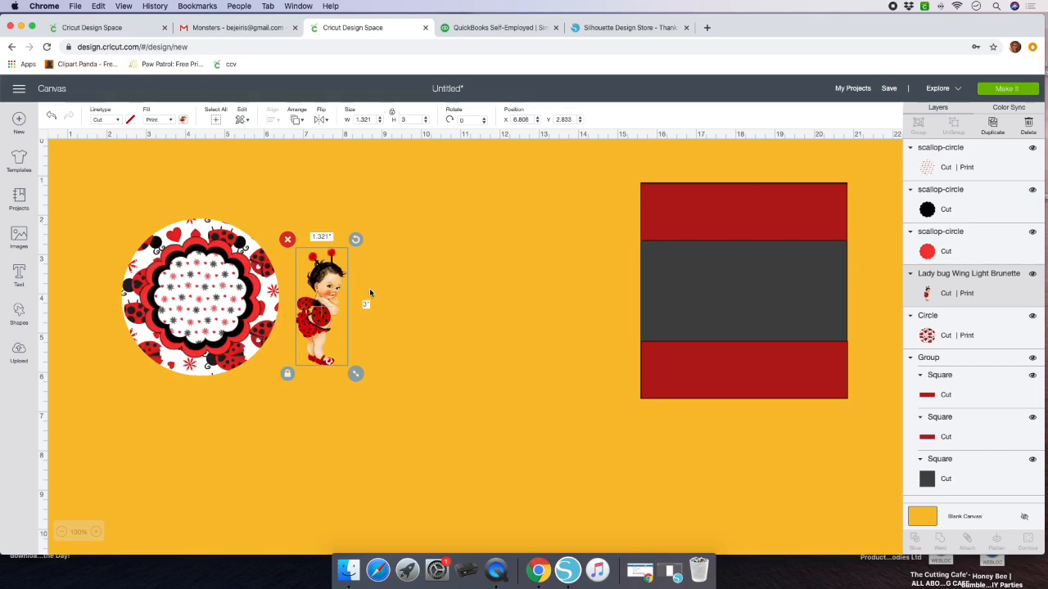
pyautogui.moveTo(322, 319)
pyautogui.mouseDown()
pyautogui.moveTo(241, 314)
pyautogui.moveTo(317, 307)
pyautogui.mouseUp()
pyautogui.click(296, 119)
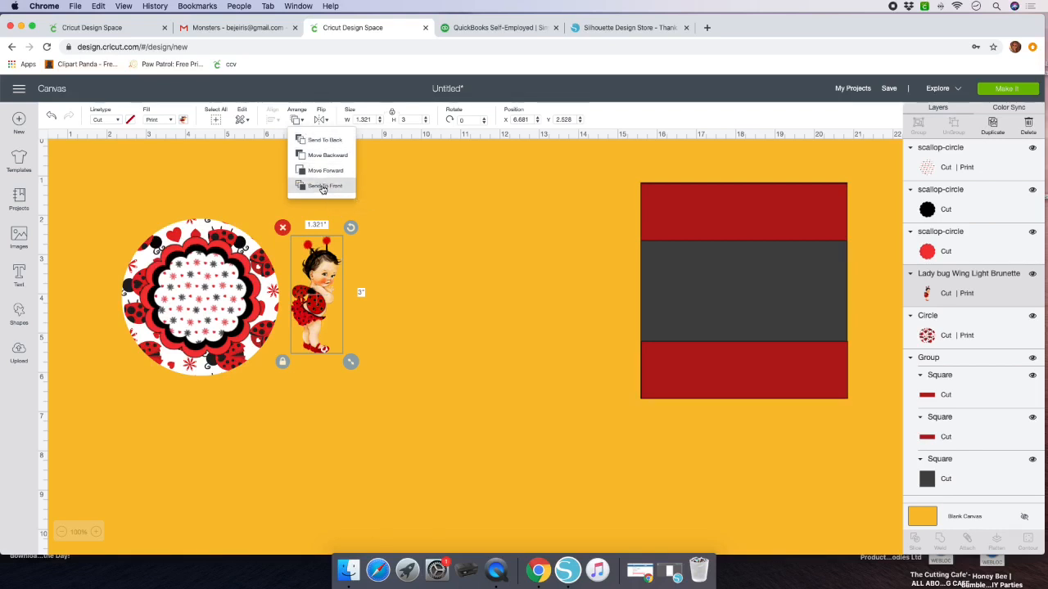
pyautogui.click(327, 187)
pyautogui.moveTo(320, 305); pyautogui.dragTo(347, 308)
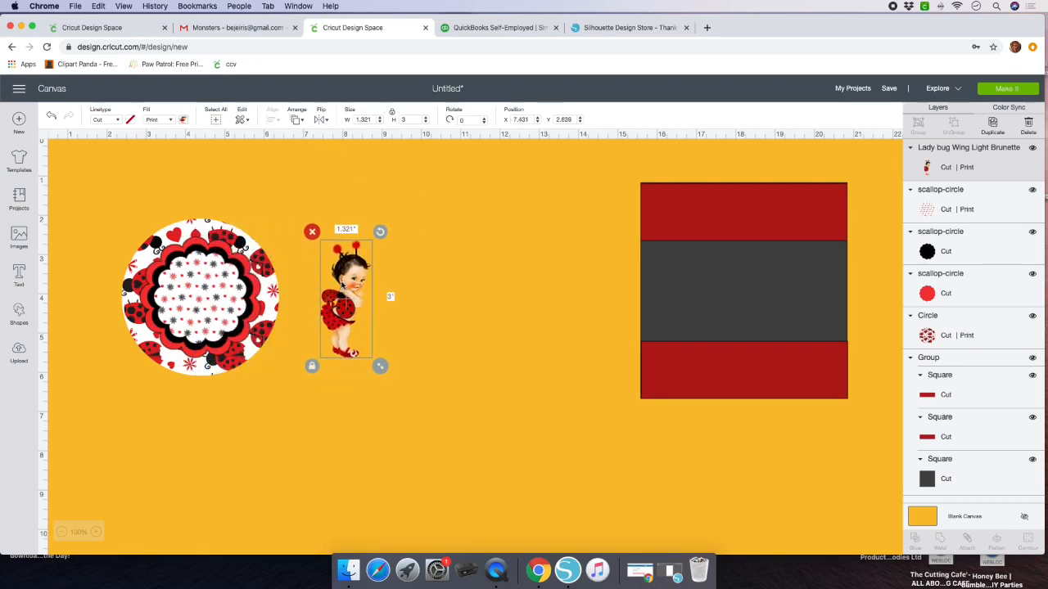
# - Flip the ladybug baby horizontally and place it over the right side of the layered circles
pyautogui.click(323, 121)
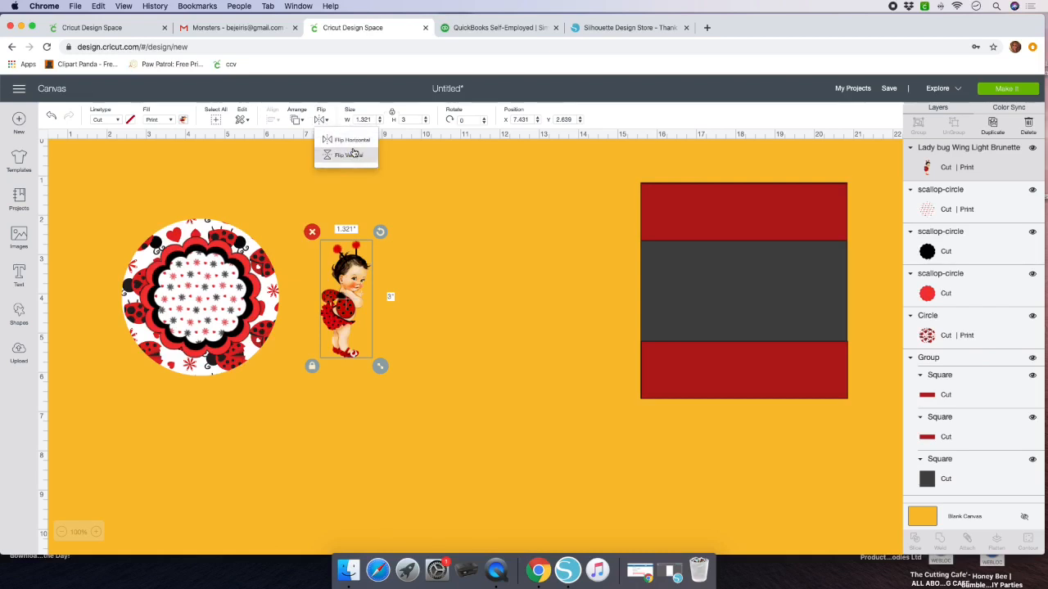
pyautogui.click(350, 136)
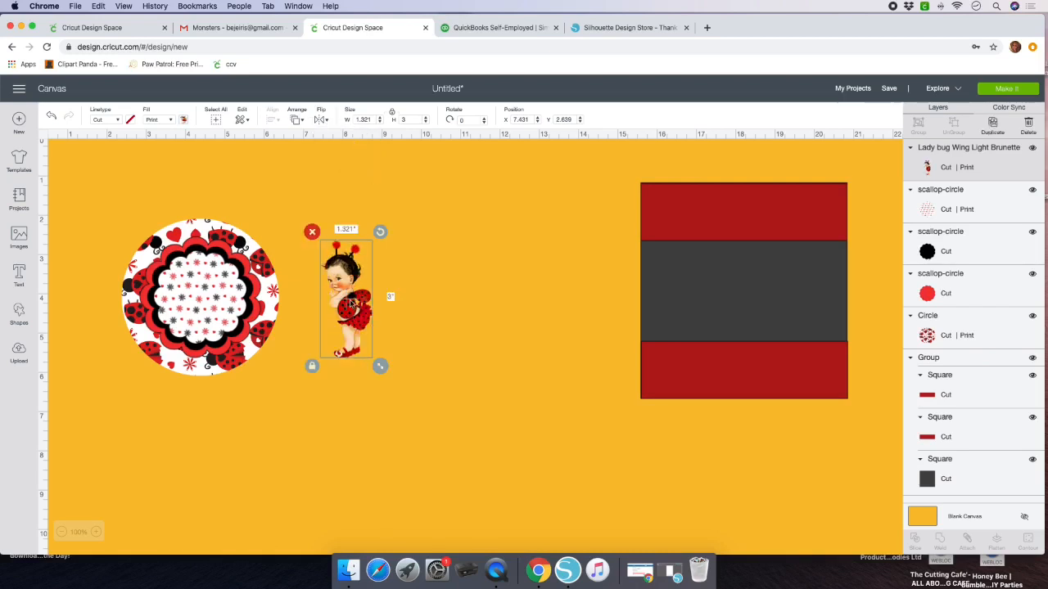
pyautogui.moveTo(350, 301); pyautogui.dragTo(238, 306)
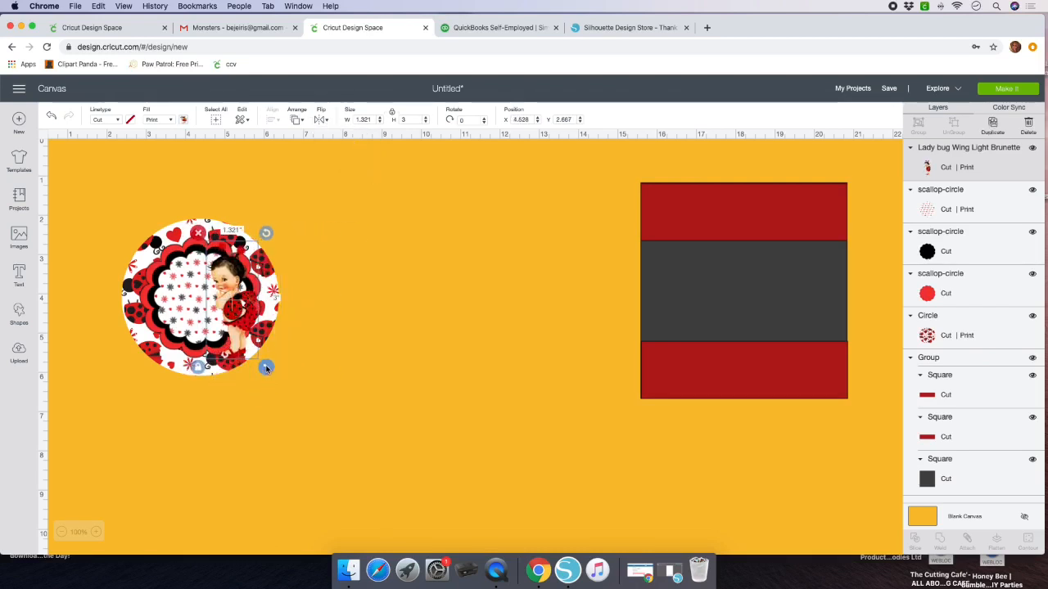
# - Shrink the ladybug baby to about 1.06 by 1.49 inches, with proportions unlocked, inside the flower-print circle's right half
pyautogui.moveTo(266, 366); pyautogui.dragTo(232, 311)
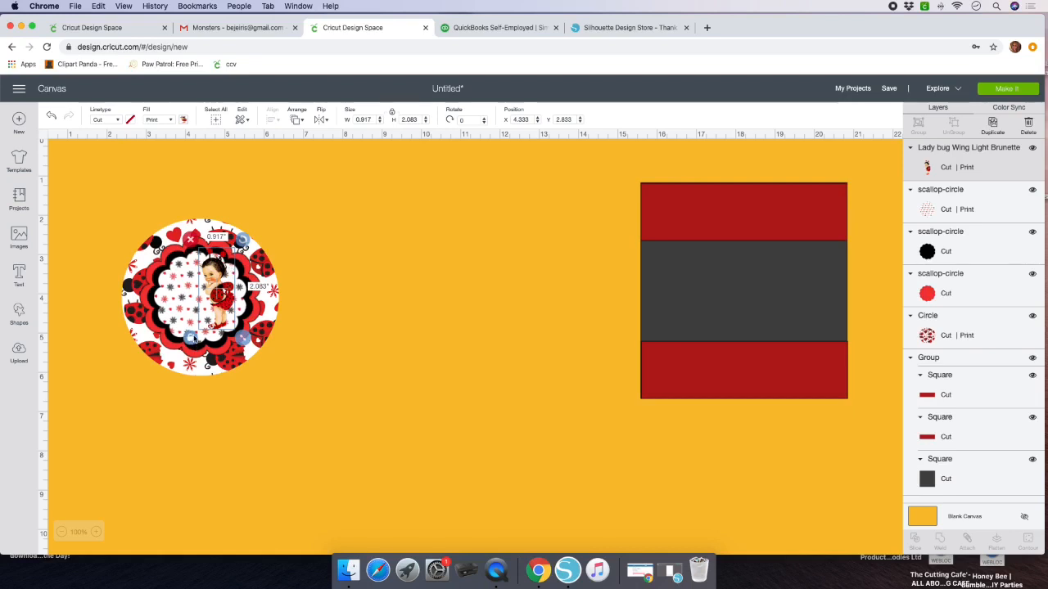
pyautogui.moveTo(244, 341); pyautogui.dragTo(223, 299)
pyautogui.click(339, 329)
pyautogui.click(229, 297)
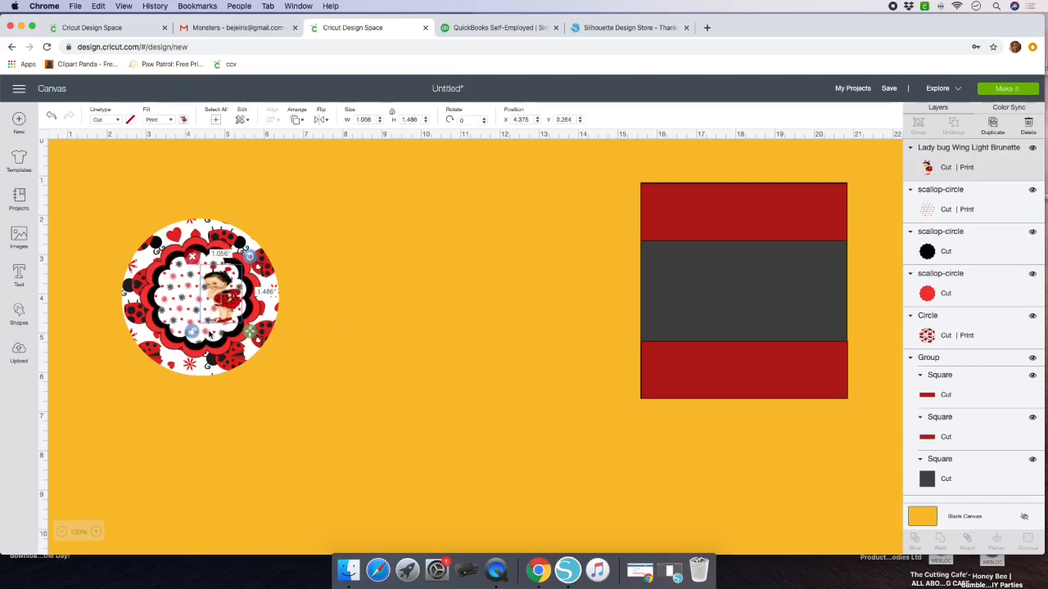
pyautogui.click(325, 345)
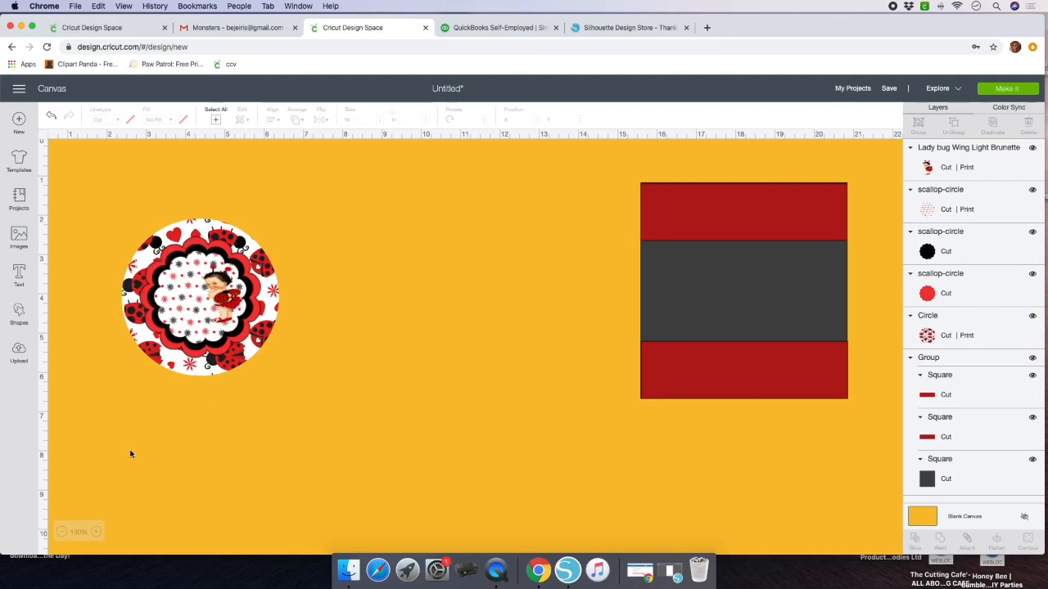
# - Start a text object and set its font to the system font boulevard
pyautogui.click(20, 279)
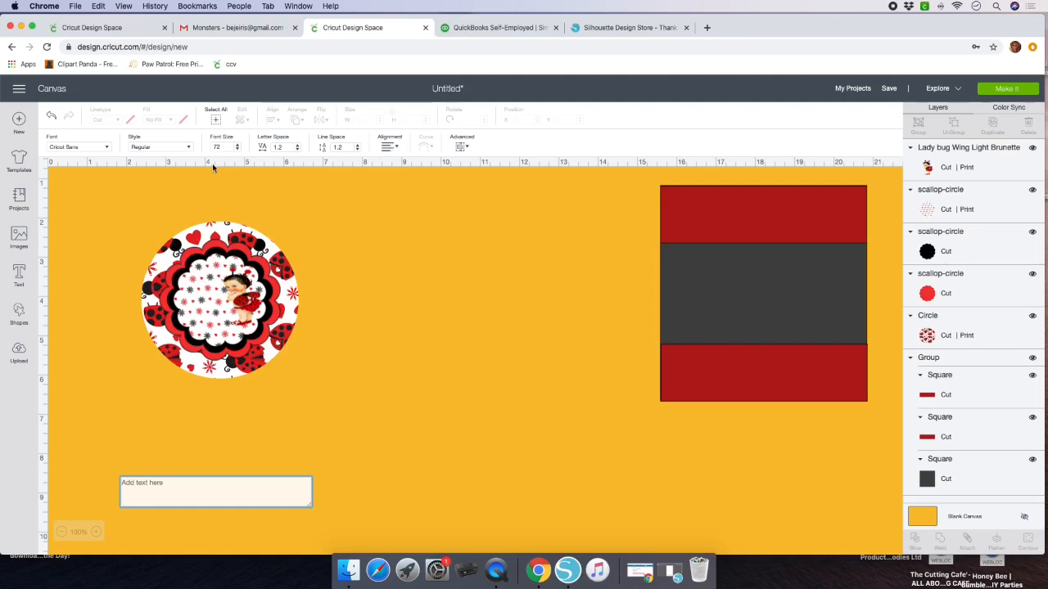
pyautogui.click(74, 148)
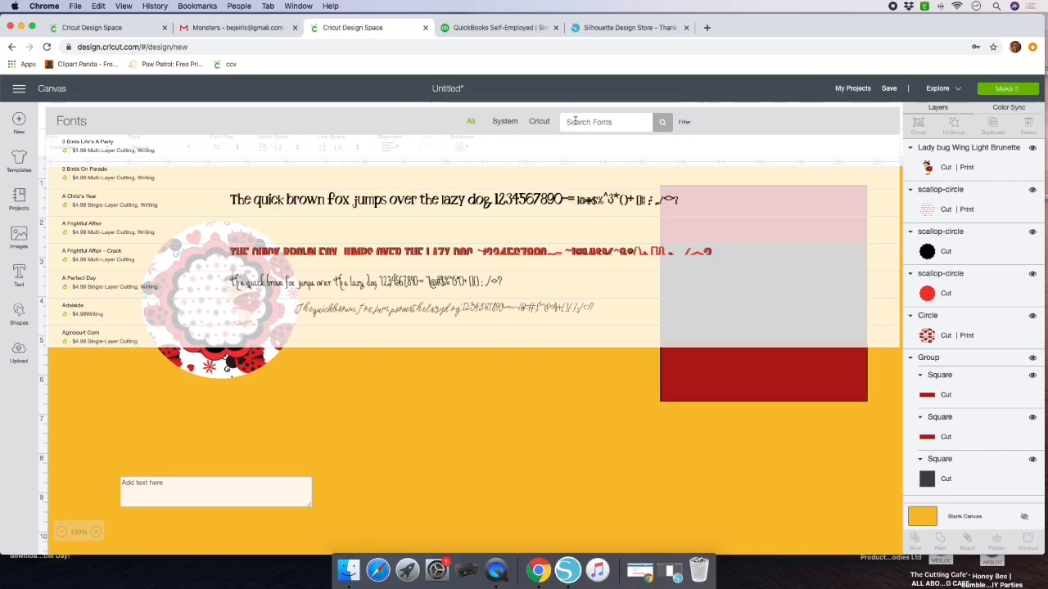
pyautogui.write('boulava')
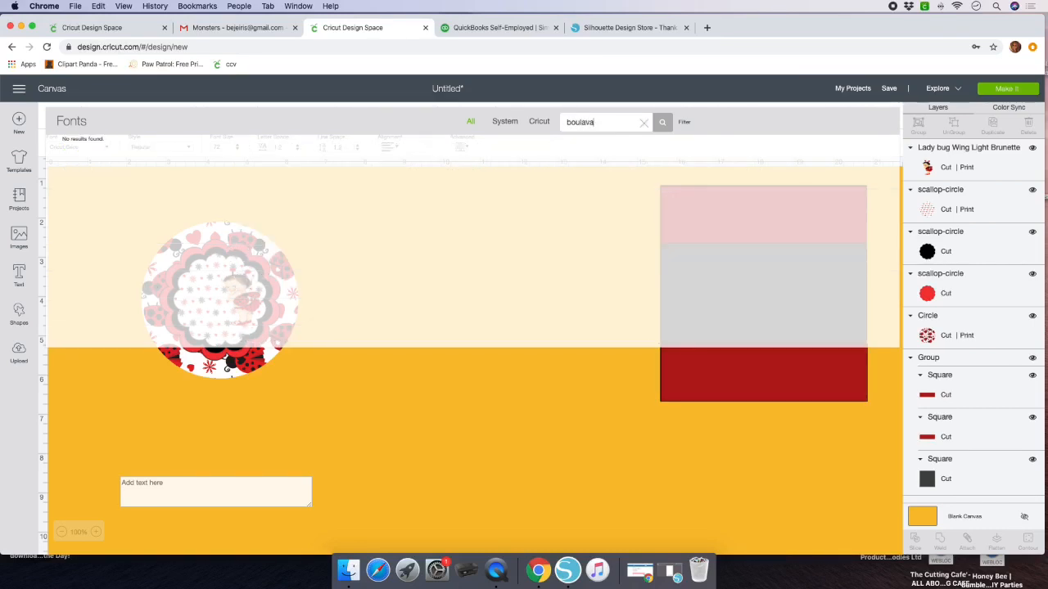
pyautogui.write('rd')
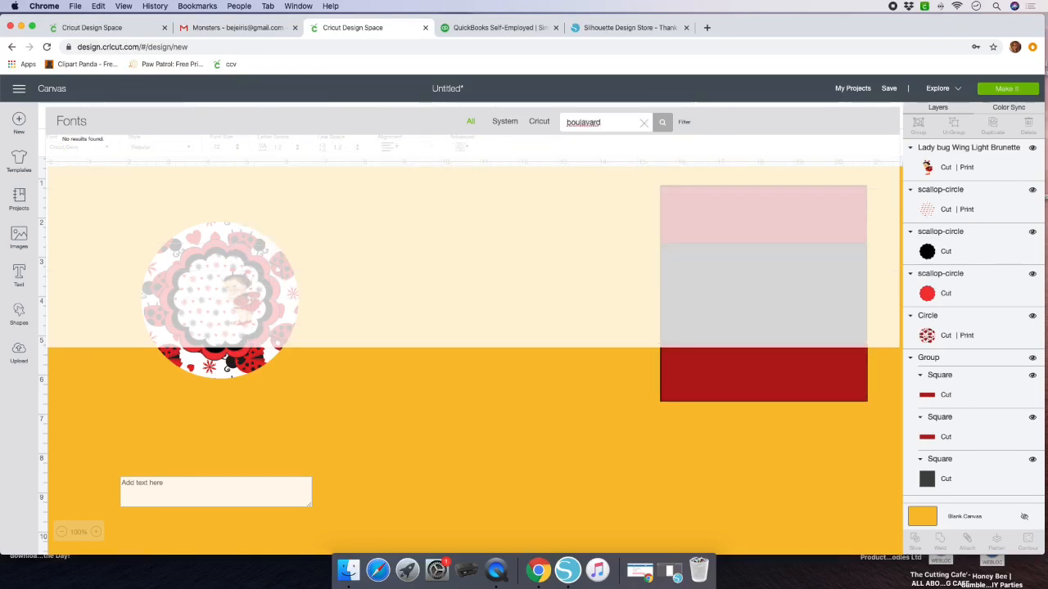
pyautogui.click(541, 126)
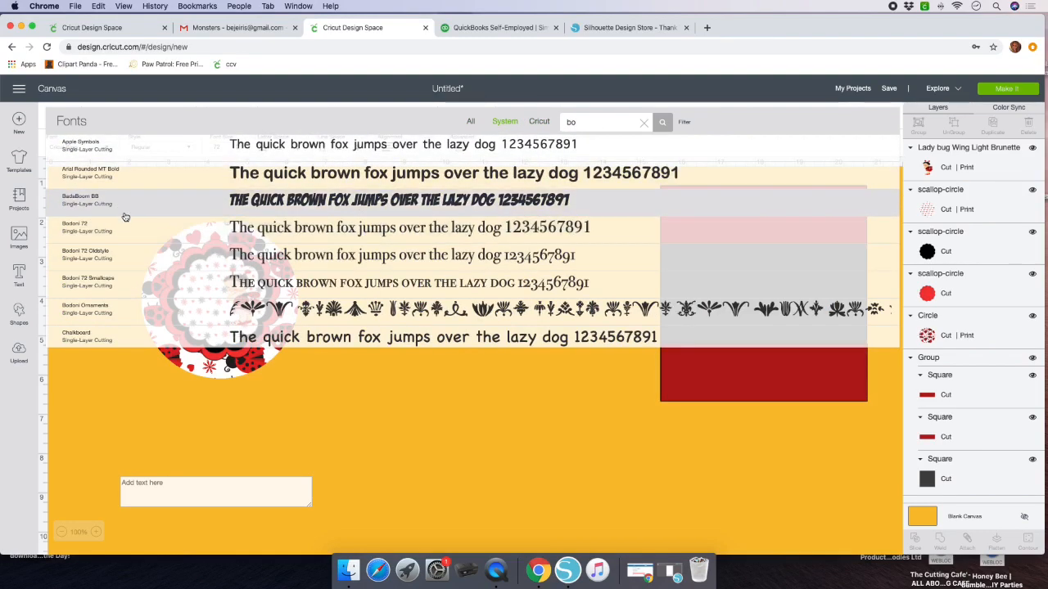
pyautogui.scroll(-2, 146, 279)
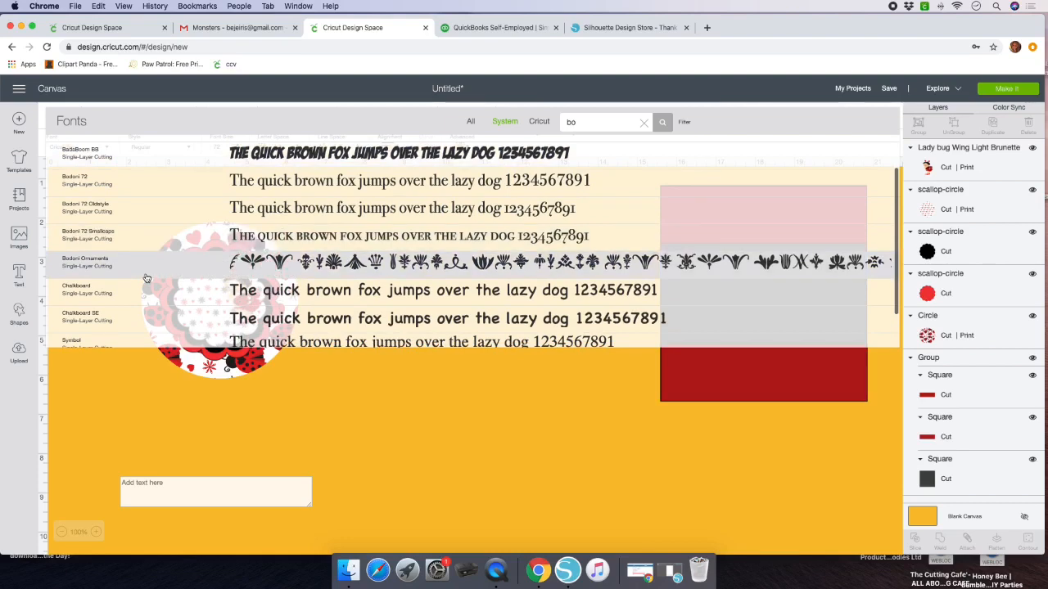
pyautogui.scroll(-2, 146, 279)
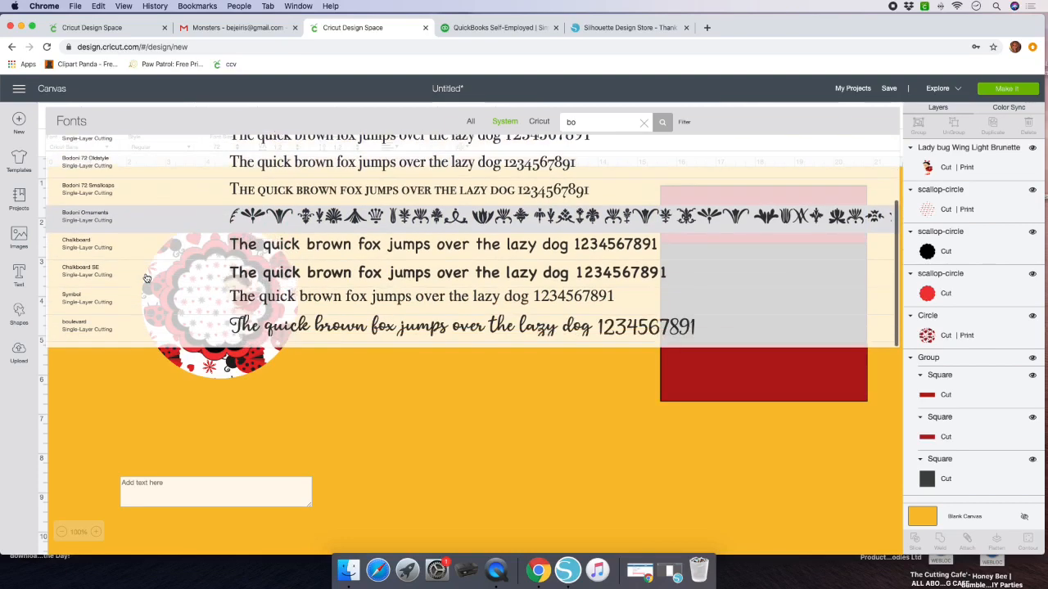
pyautogui.click(115, 335)
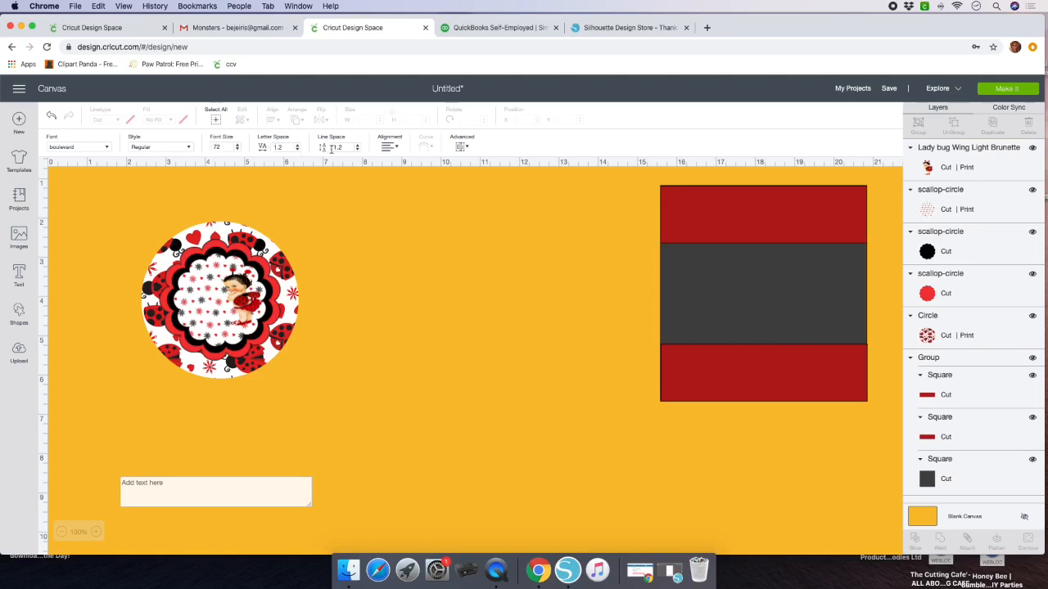
# - Add a text object below the layered circles reading "Welcome"
pyautogui.click(395, 152)
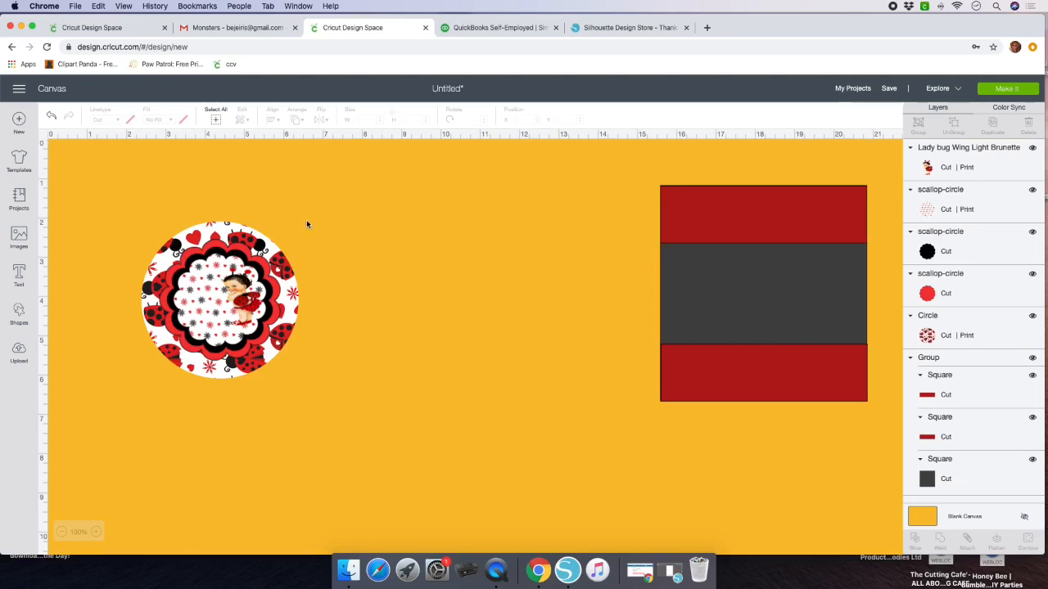
pyautogui.click(22, 288)
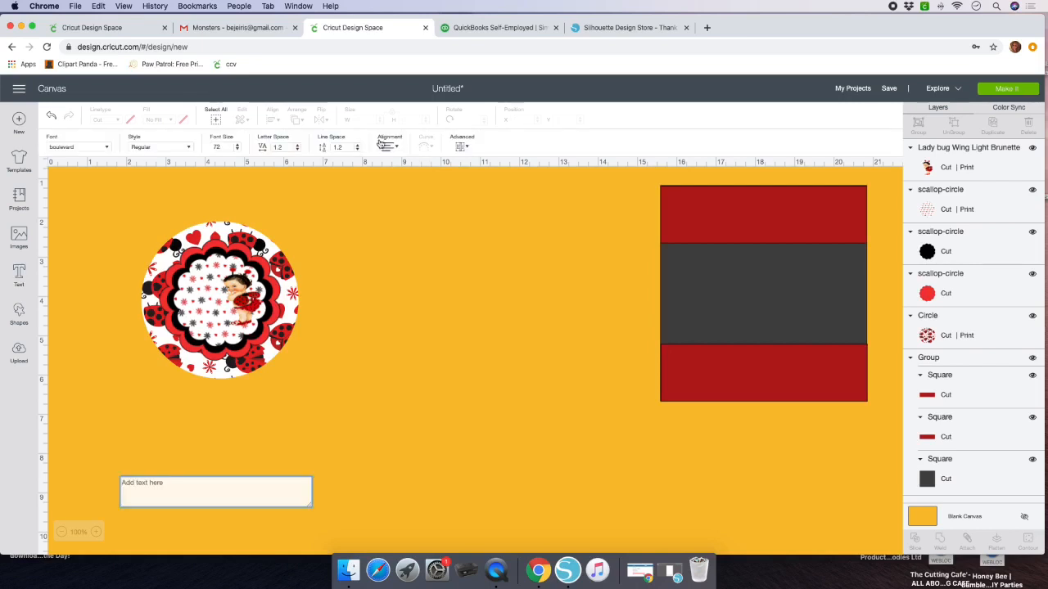
pyautogui.click(163, 485)
pyautogui.write('Welcome')
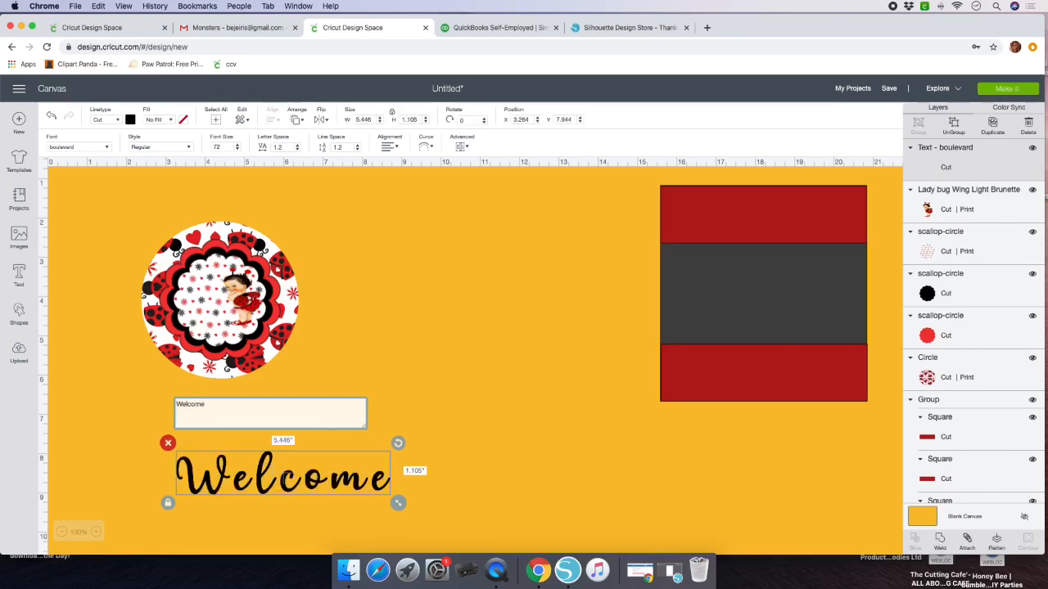
# - Add a second line to the text with "Baby" followed by the baby's name
pyautogui.press('Return')
pyautogui.write('baby')
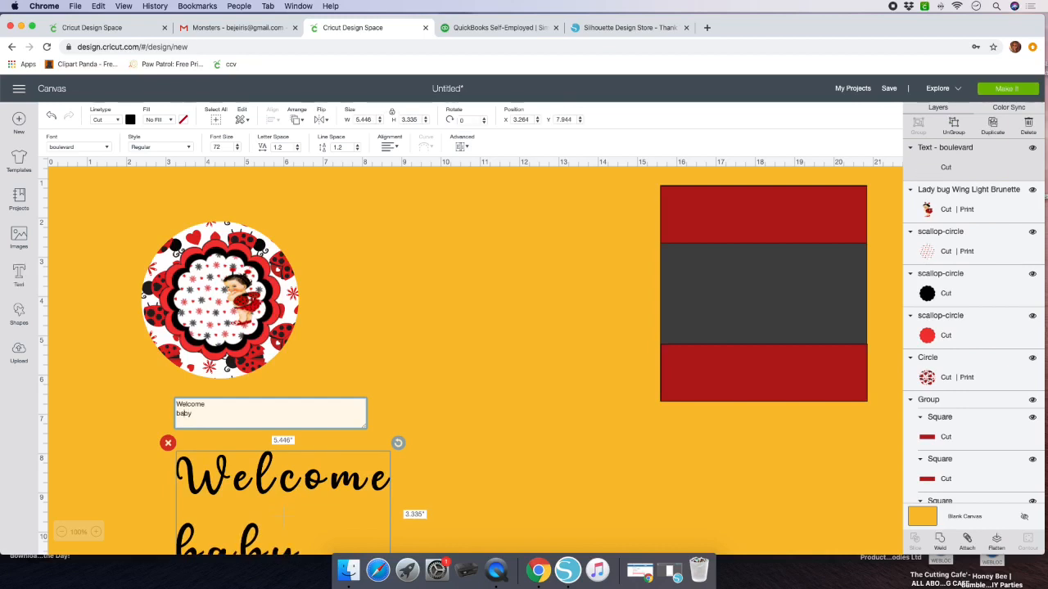
pyautogui.press('BackSpace')
pyautogui.write('Baby')
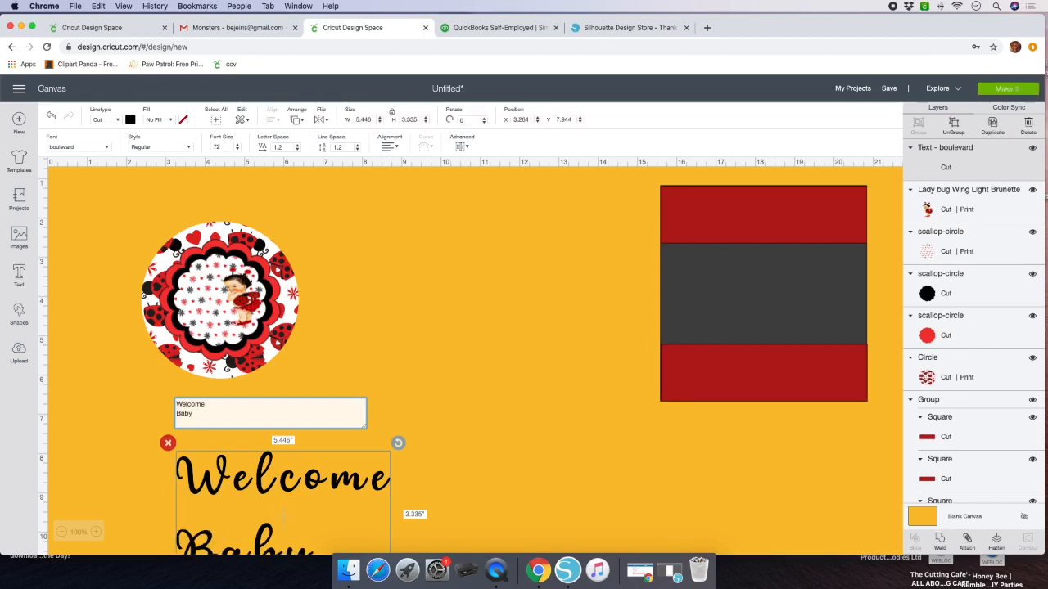
pyautogui.write(' Bean')
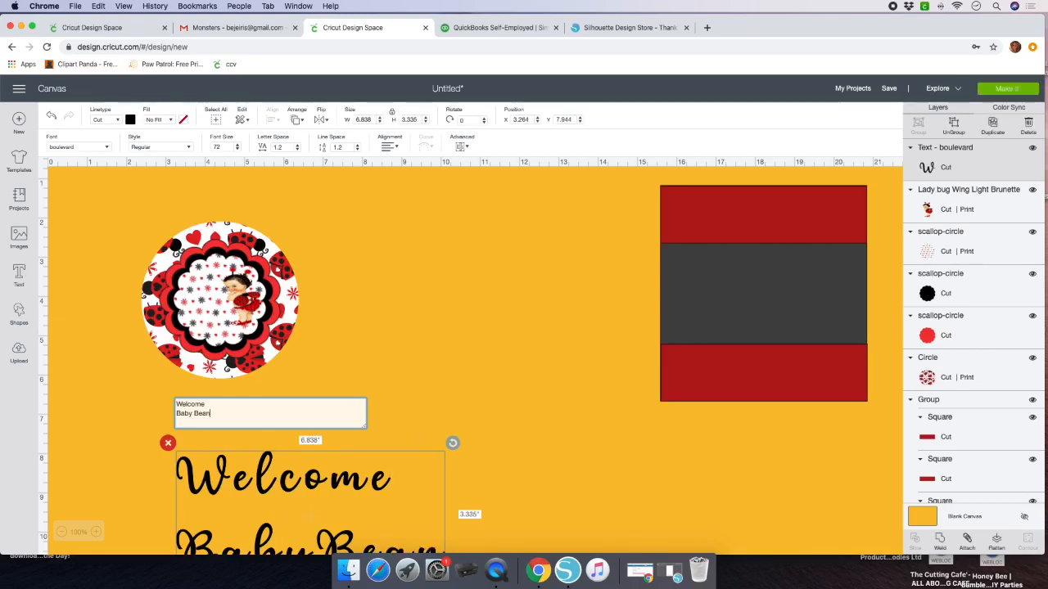
pyautogui.write('elise')
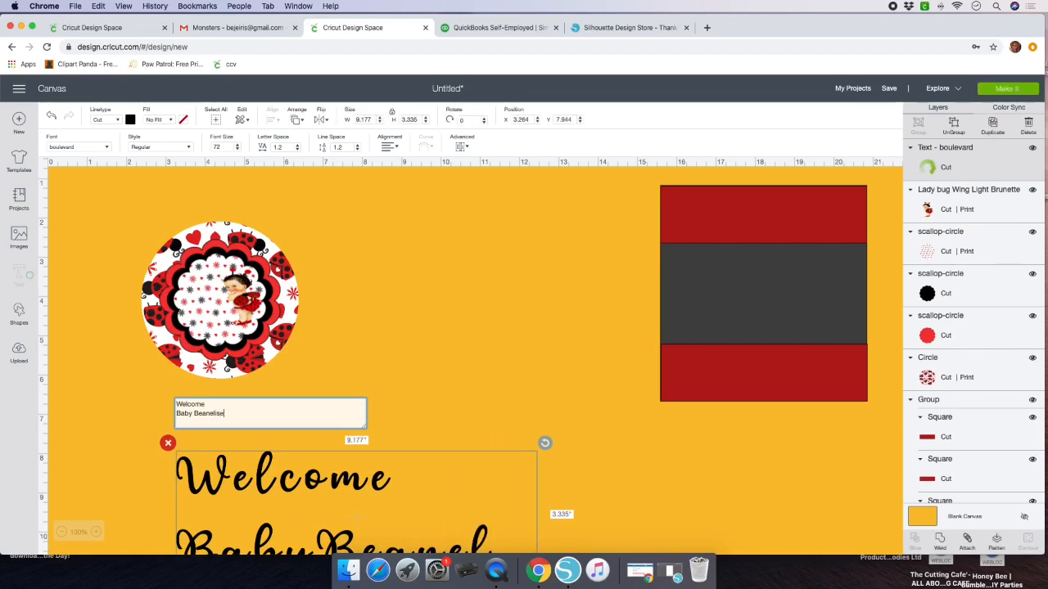
# - Finish the text entry, place the text beside the layered circles, and move the striped rectangle out of its way
pyautogui.click(434, 371)
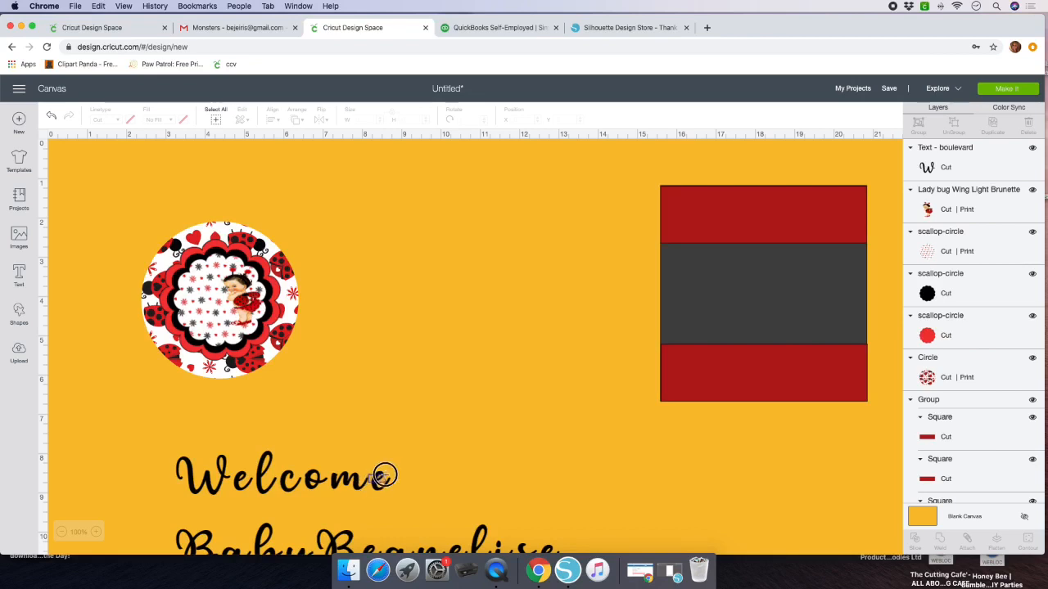
pyautogui.click(352, 487)
pyautogui.moveTo(343, 488); pyautogui.dragTo(483, 316)
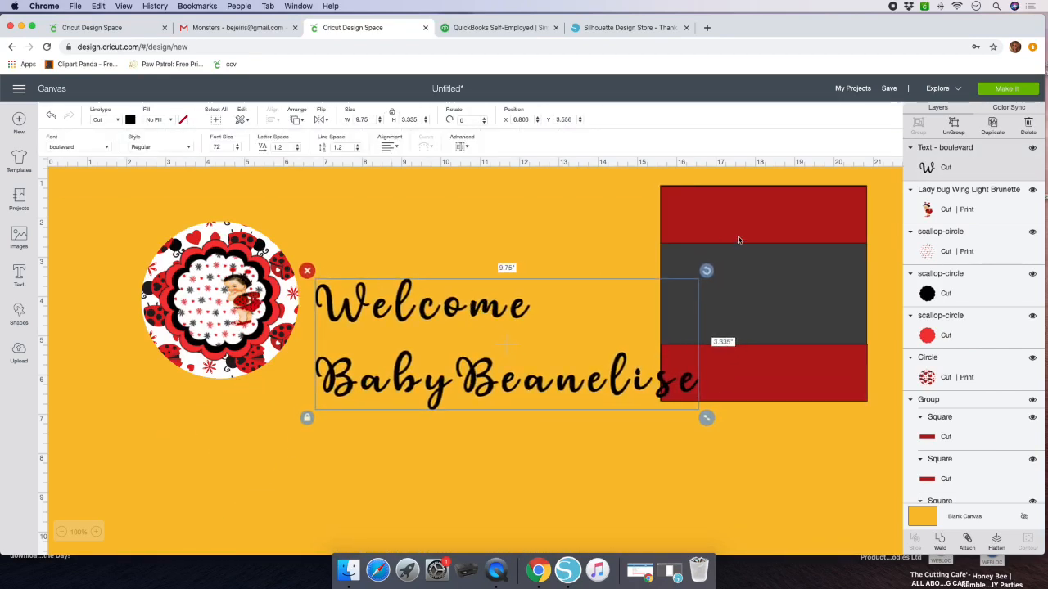
pyautogui.moveTo(737, 240); pyautogui.dragTo(890, 345)
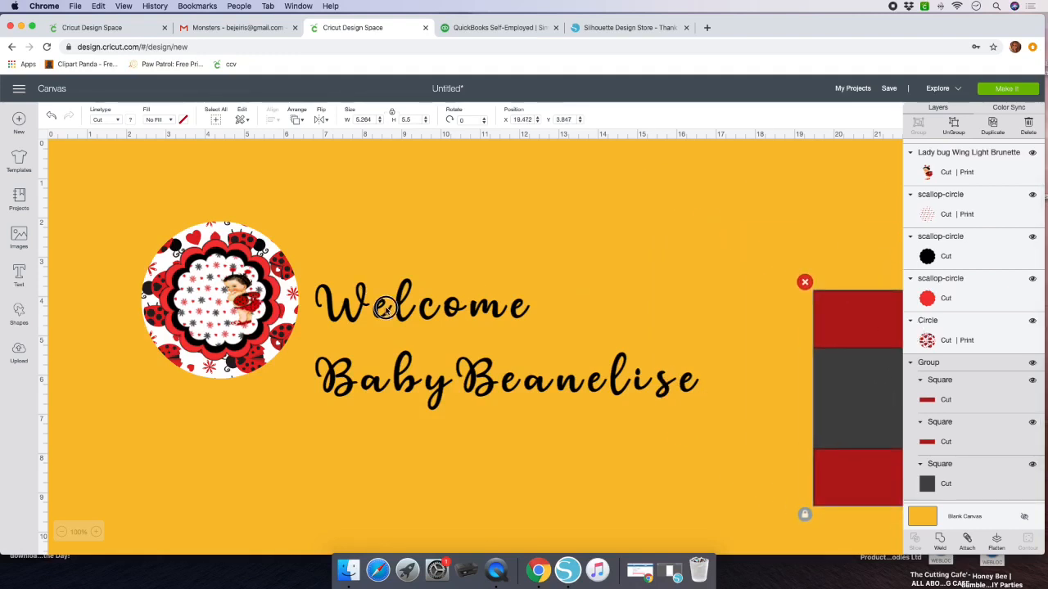
# - Center-align the two text lines and shrink the text to fit beside the ladybug baby inside the flower-print circle
pyautogui.click(385, 308)
pyautogui.click(397, 147)
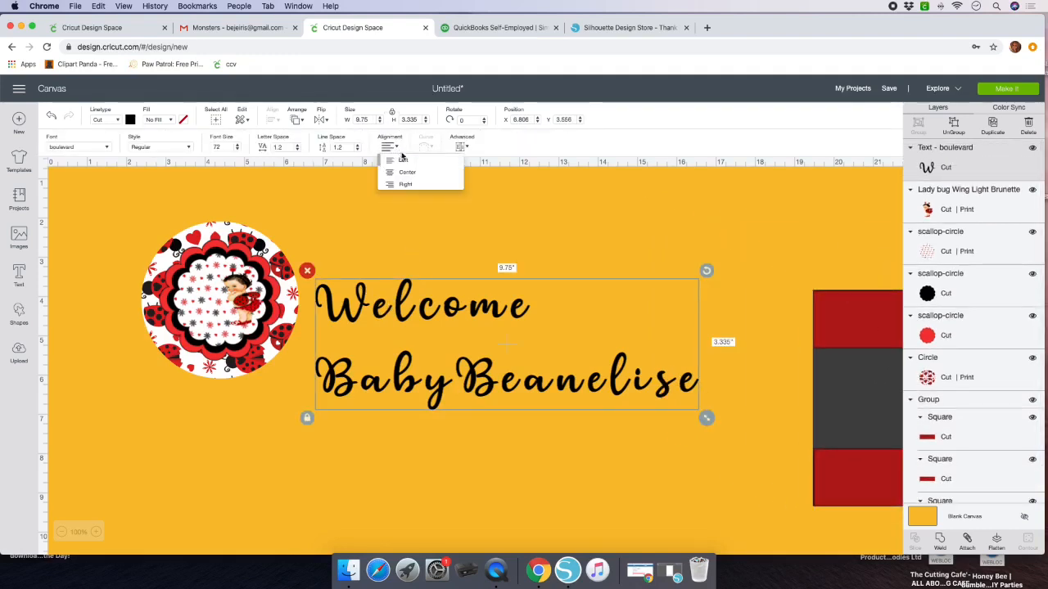
pyautogui.click(403, 171)
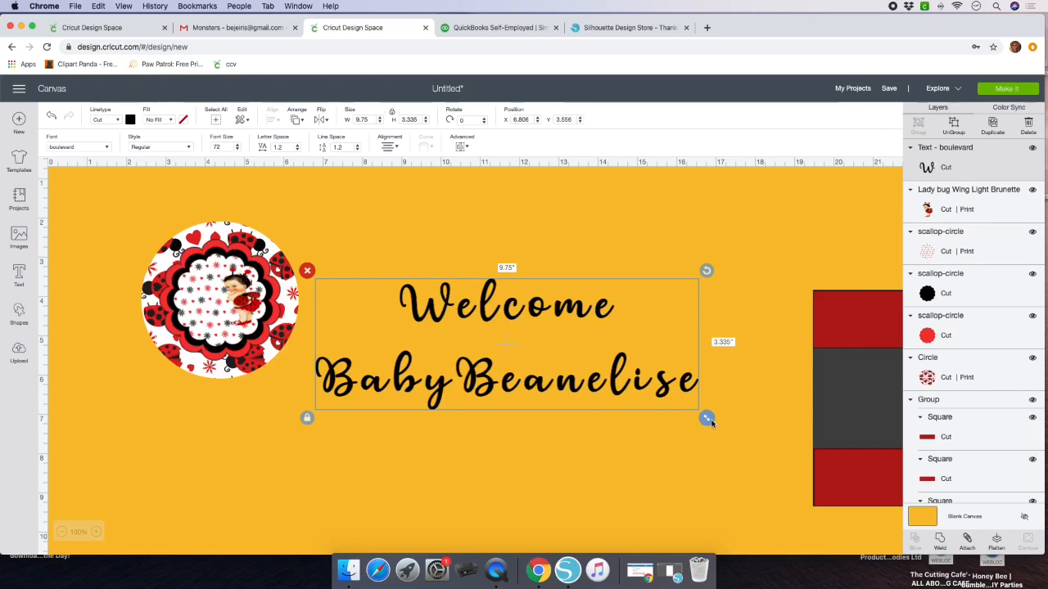
pyautogui.moveTo(706, 417); pyautogui.dragTo(213, 315)
pyautogui.click(310, 321)
# - Shrink the ladybug baby to about 1 by 1.4 inches and shift it slightly away from the text
pyautogui.click(251, 306)
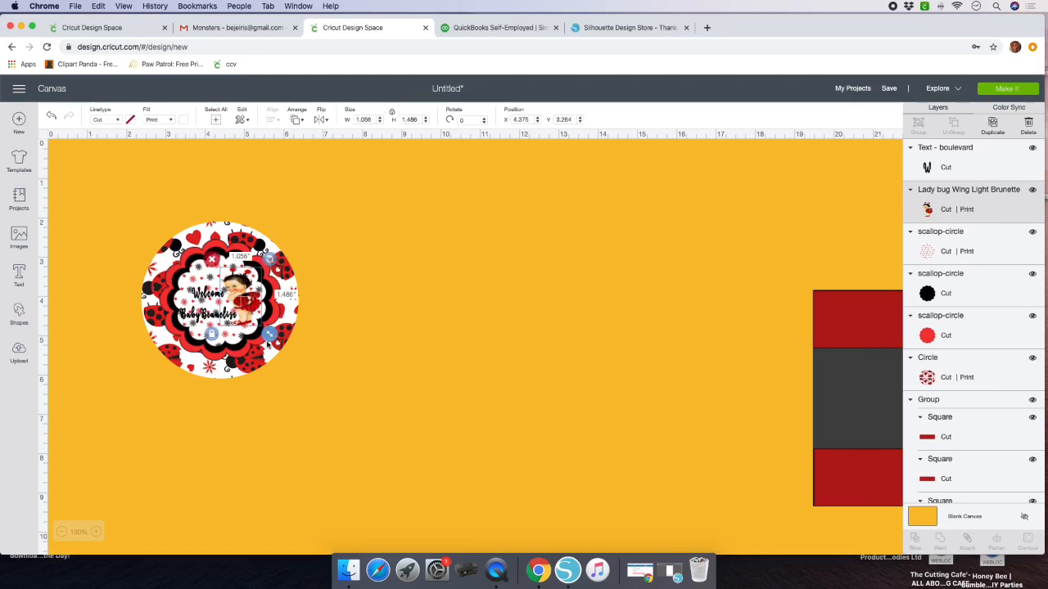
pyautogui.moveTo(250, 306); pyautogui.dragTo(253, 305)
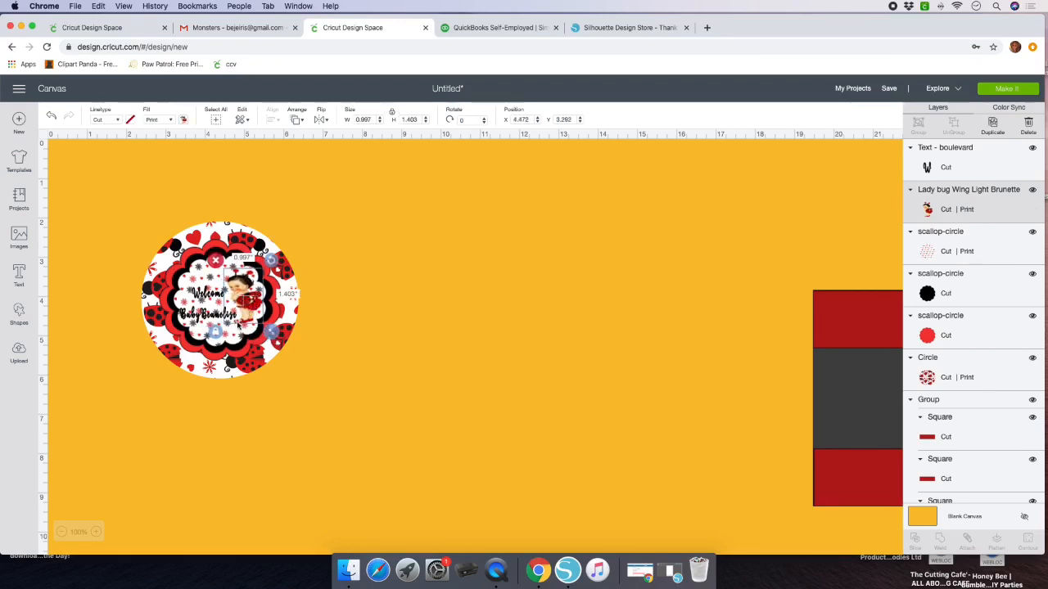
pyautogui.click(355, 324)
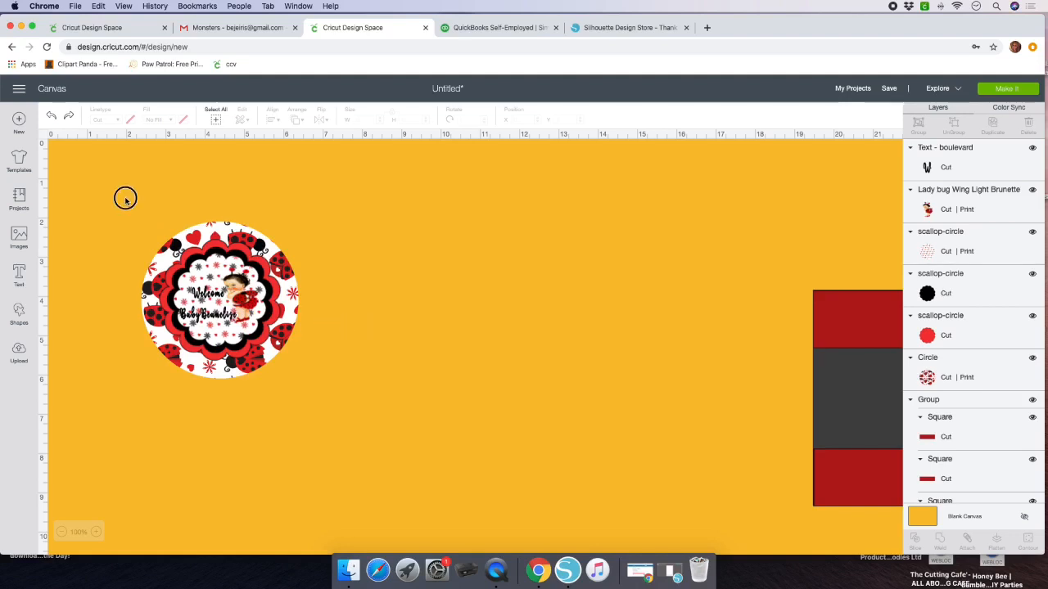
# - Flatten the text, baby and layered circles into one printable image and move it to the canvas's upper-left corner
pyautogui.moveTo(151, 229); pyautogui.dragTo(352, 416)
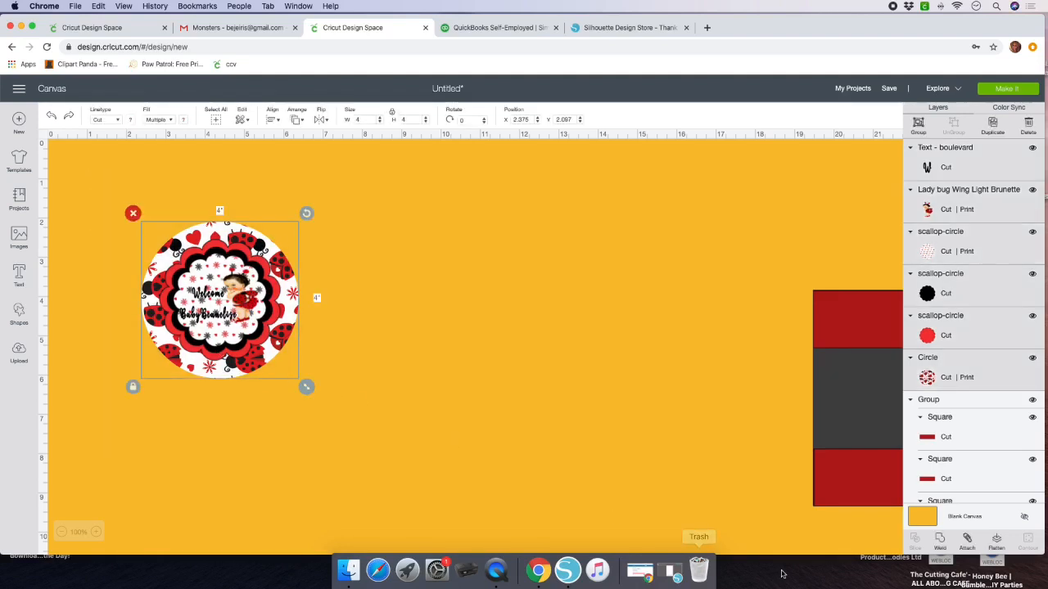
pyautogui.click(995, 542)
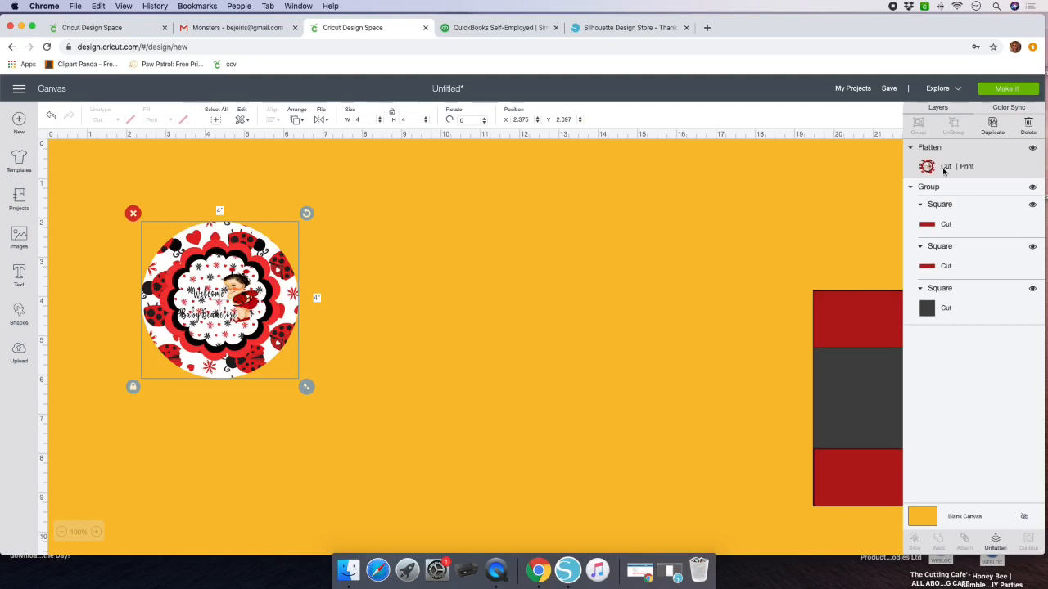
pyautogui.moveTo(268, 307); pyautogui.dragTo(199, 244)
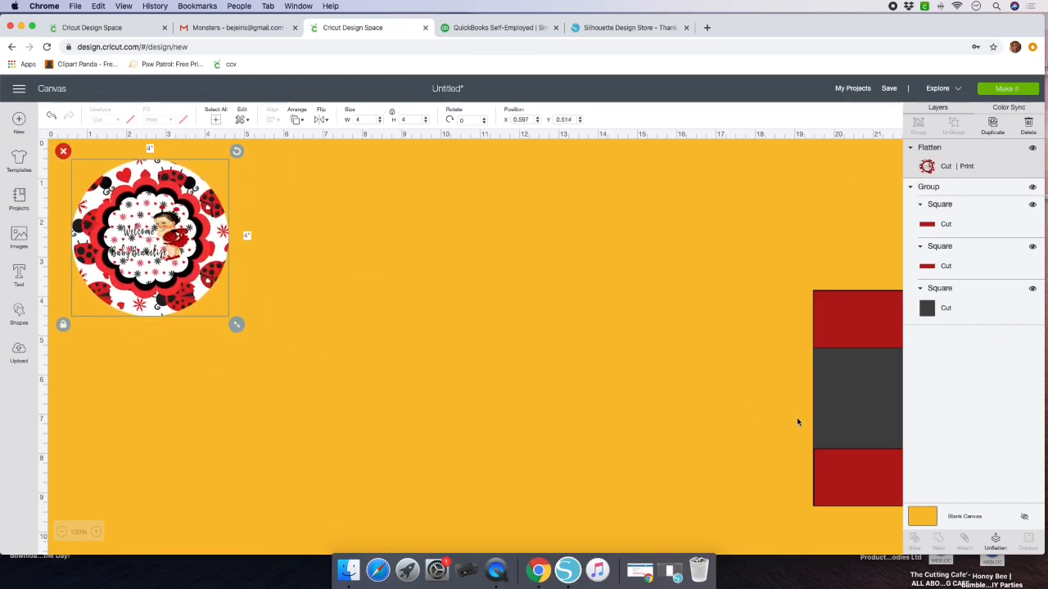
# - Move the striped rectangle beside the flattened circle and hide its two red strips
pyautogui.moveTo(842, 414); pyautogui.dragTo(333, 327)
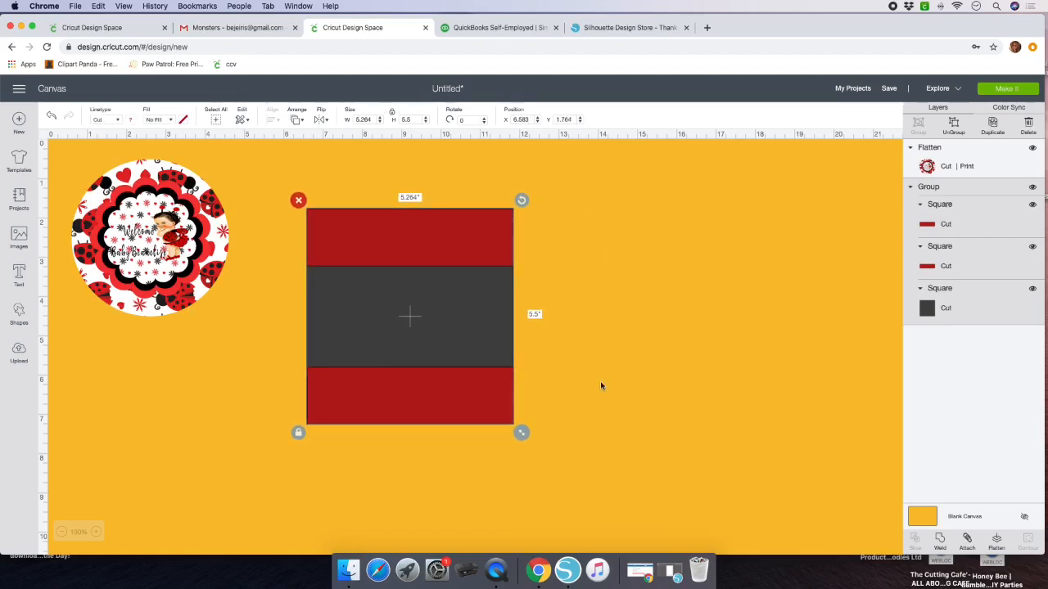
pyautogui.click(589, 370)
pyautogui.moveTo(433, 319); pyautogui.dragTo(445, 326)
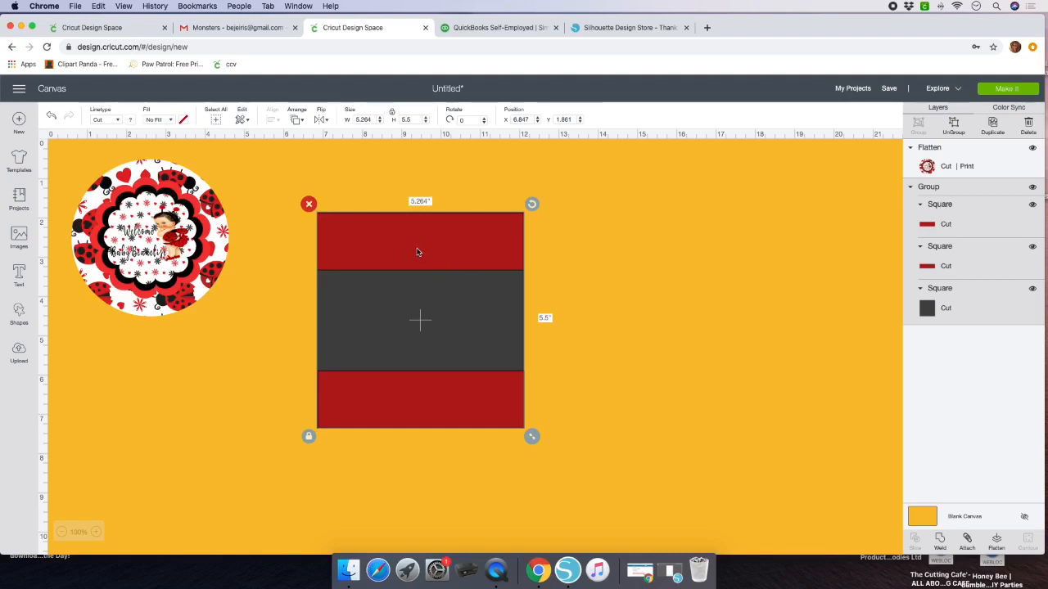
pyautogui.click(1032, 247)
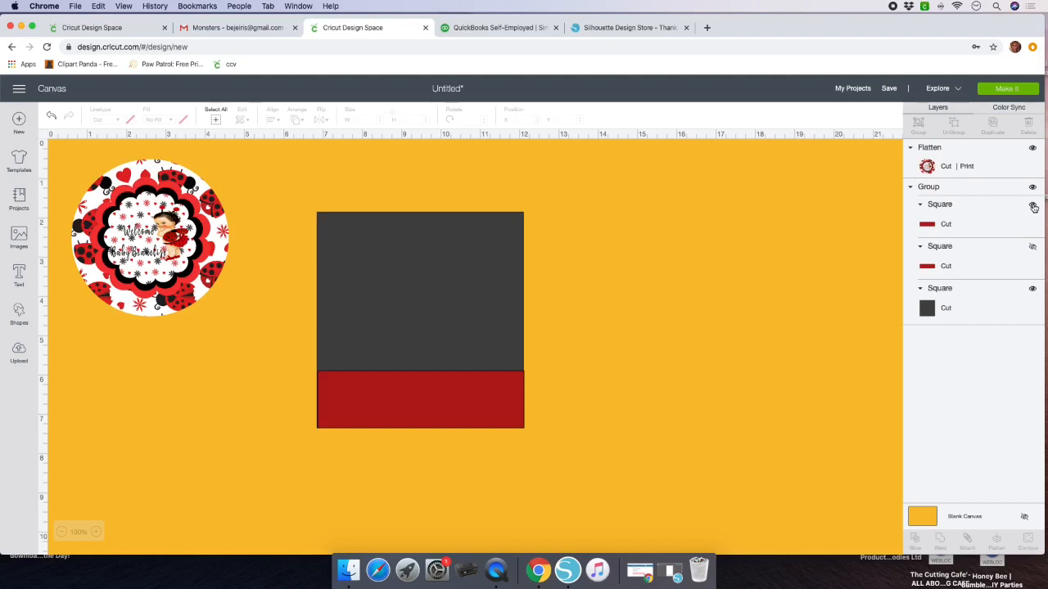
pyautogui.click(1032, 205)
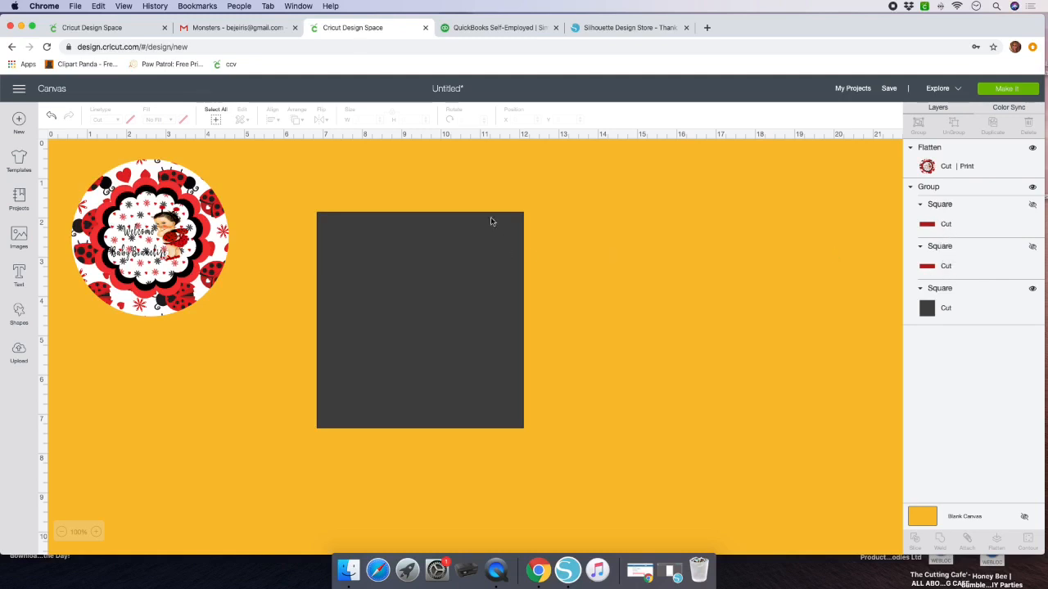
# - Give the grouped squares a print fill using the pattern of red ladybugs, hearts and flowers
pyautogui.click(399, 270)
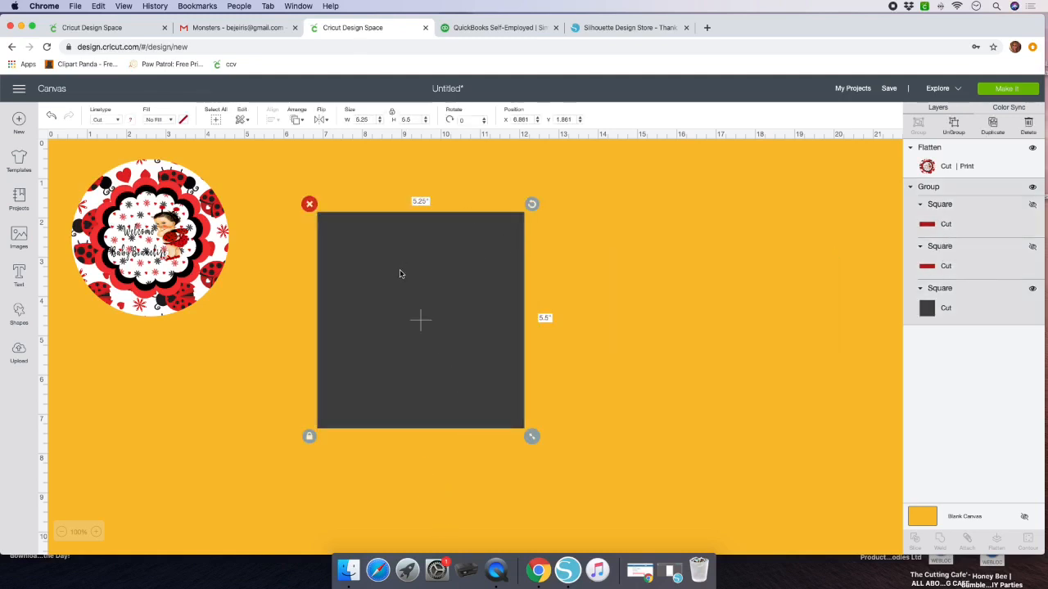
pyautogui.click(156, 121)
pyautogui.click(156, 150)
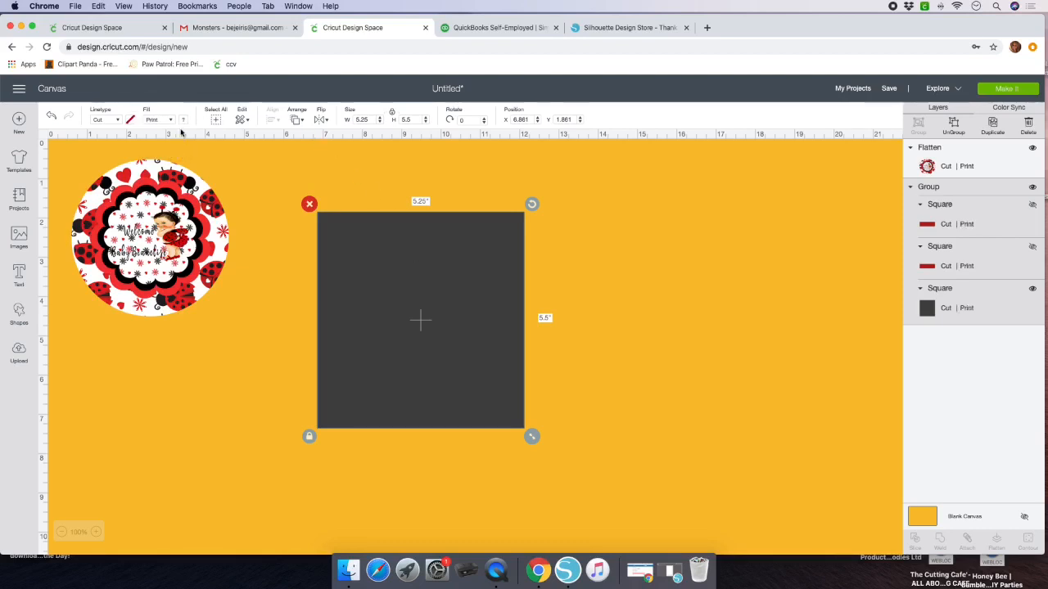
pyautogui.click(185, 120)
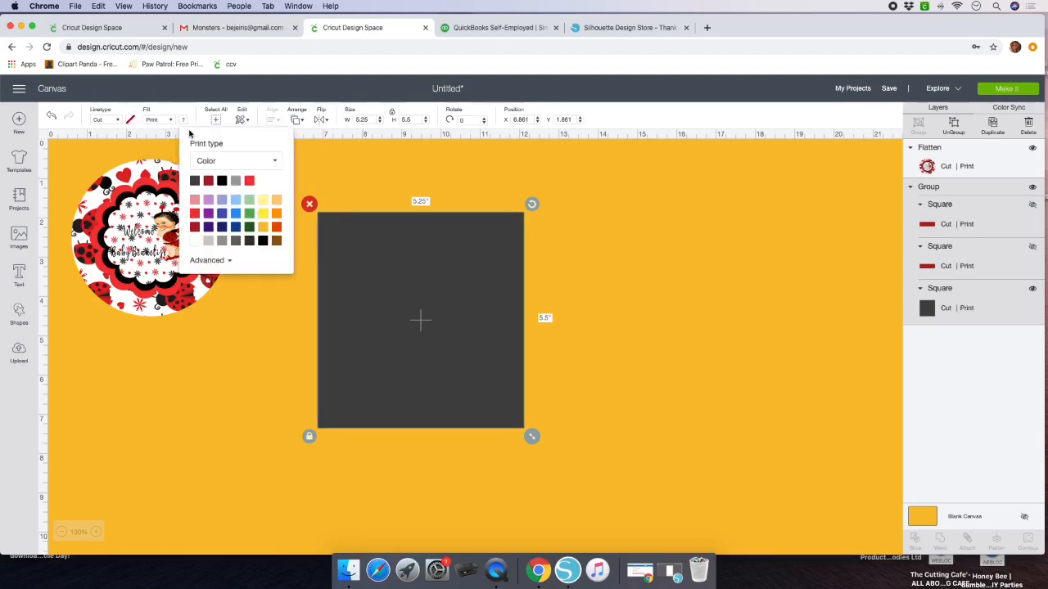
pyautogui.click(239, 162)
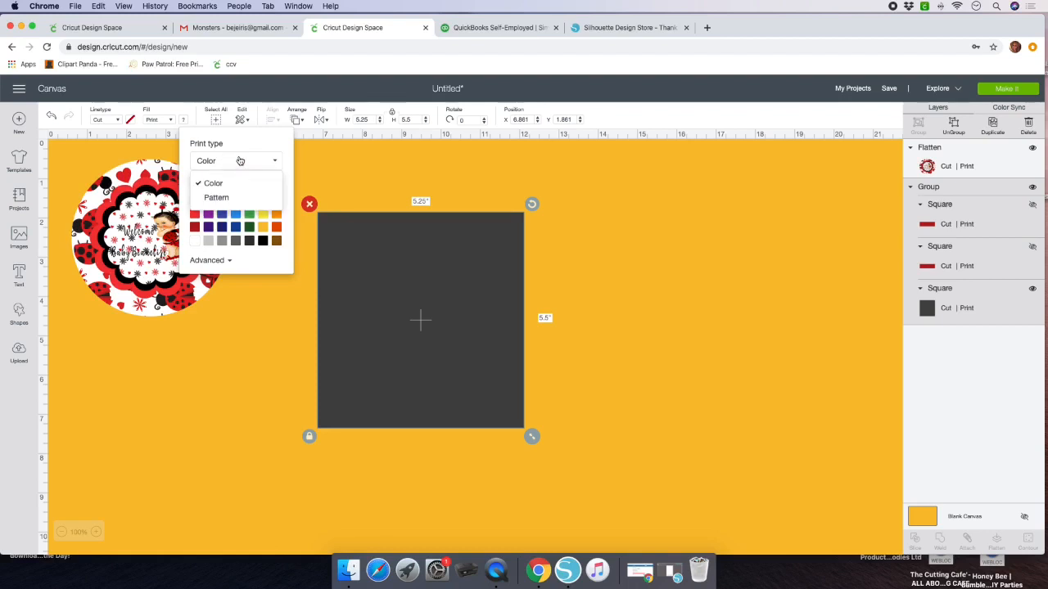
pyautogui.click(222, 198)
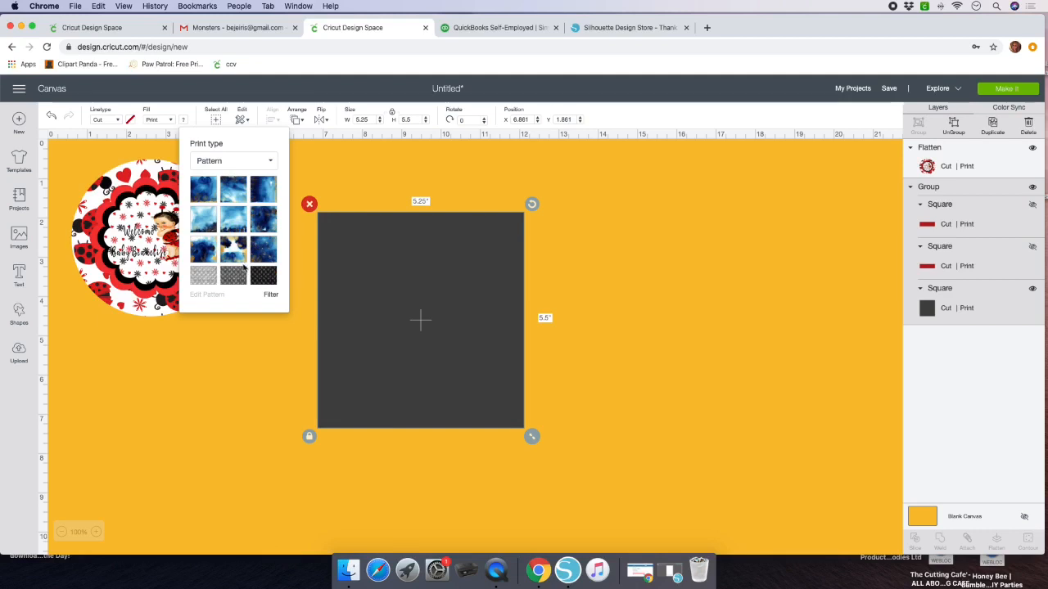
pyautogui.scroll(-10, 249, 253)
pyautogui.scroll(-12, 244, 269)
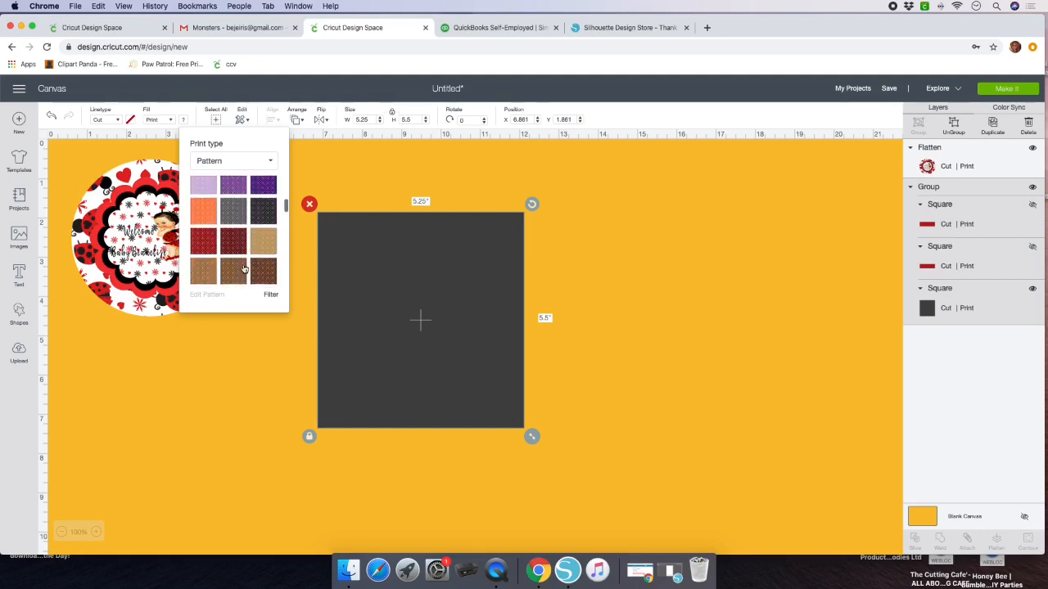
pyautogui.scroll(-2, 244, 268)
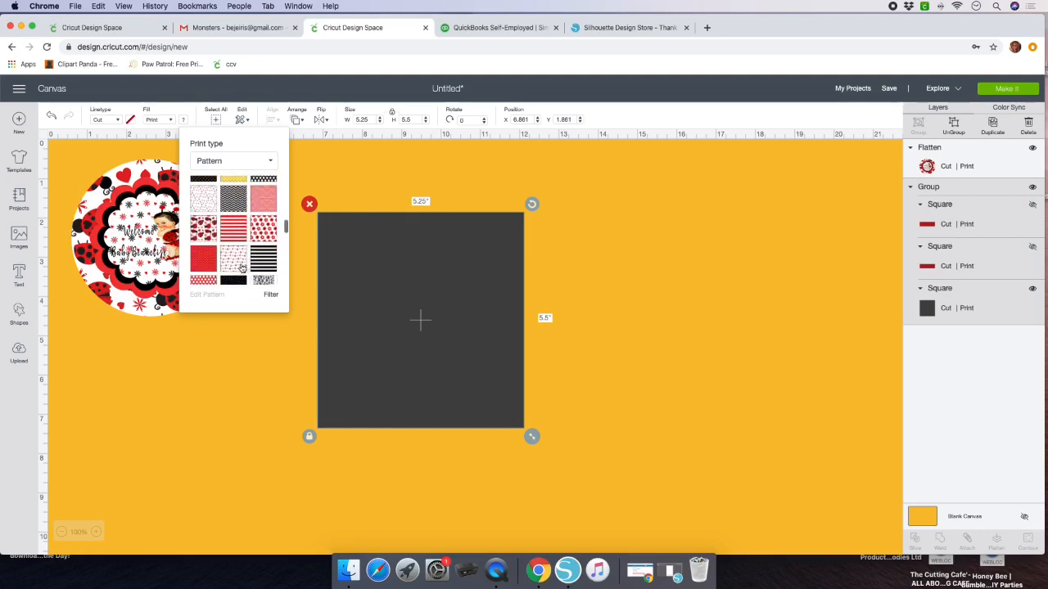
pyautogui.click(207, 230)
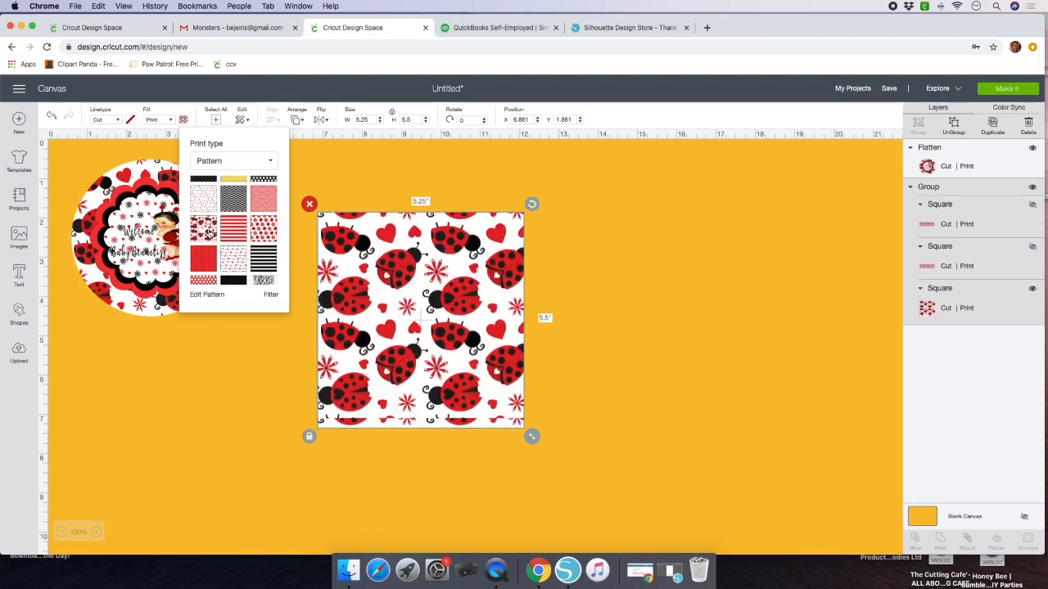
pyautogui.click(648, 278)
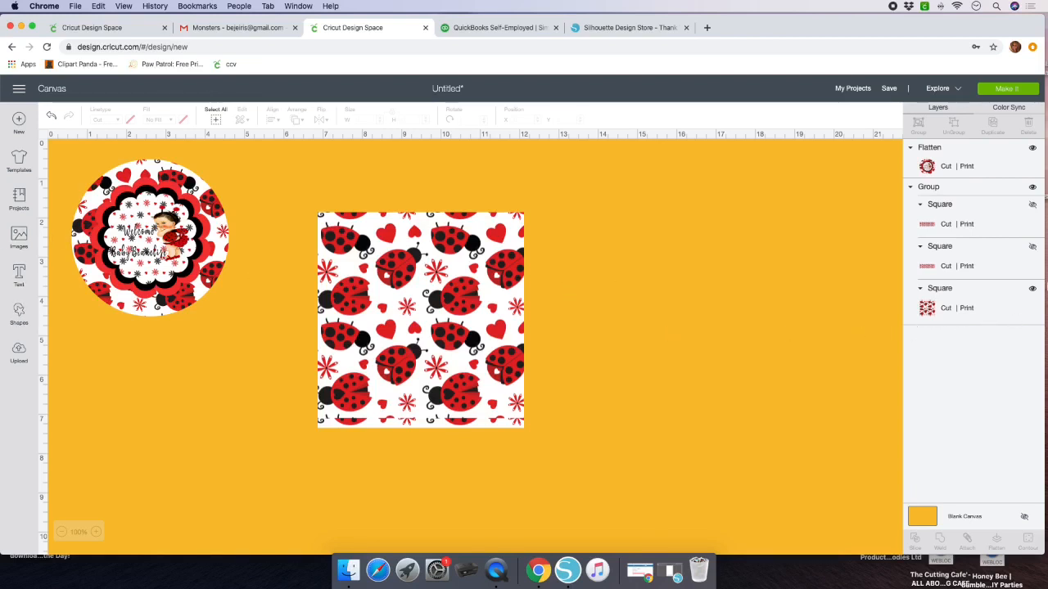
# - Show the two hidden strips again and ungroup the three squares
pyautogui.click(1032, 205)
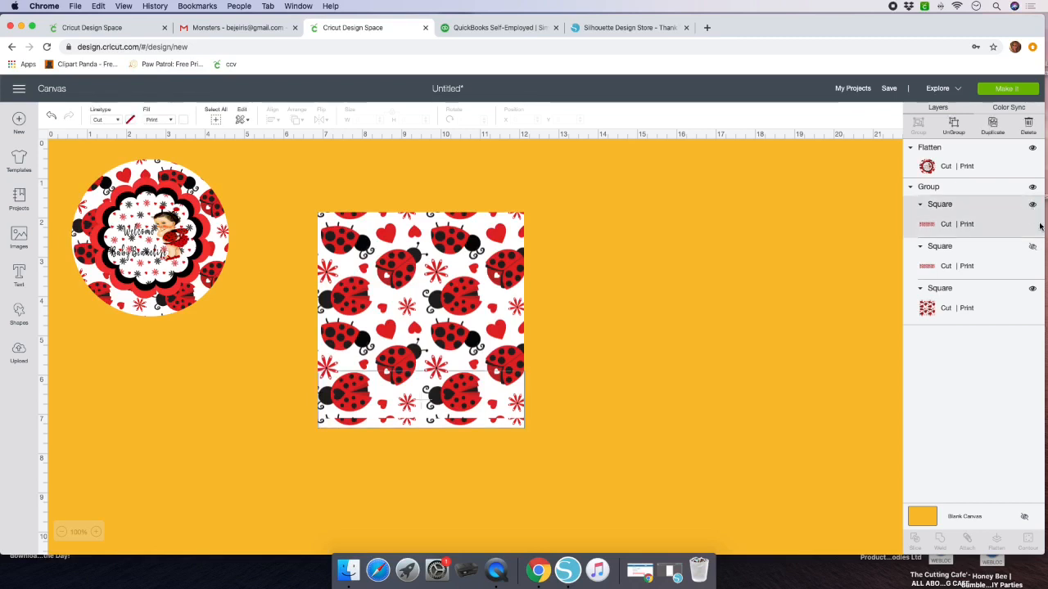
pyautogui.click(1032, 248)
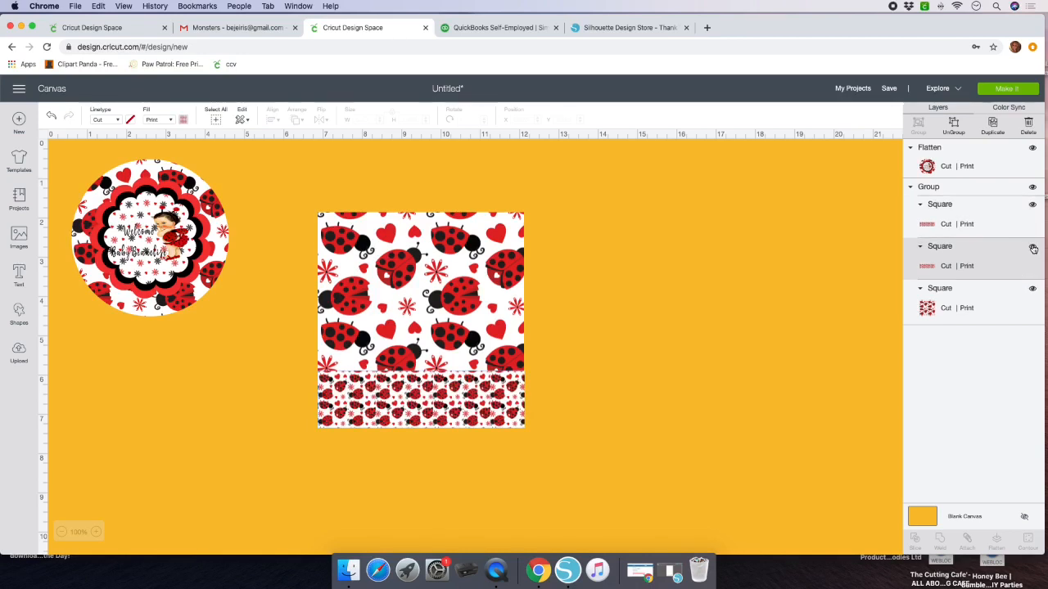
pyautogui.click(1033, 249)
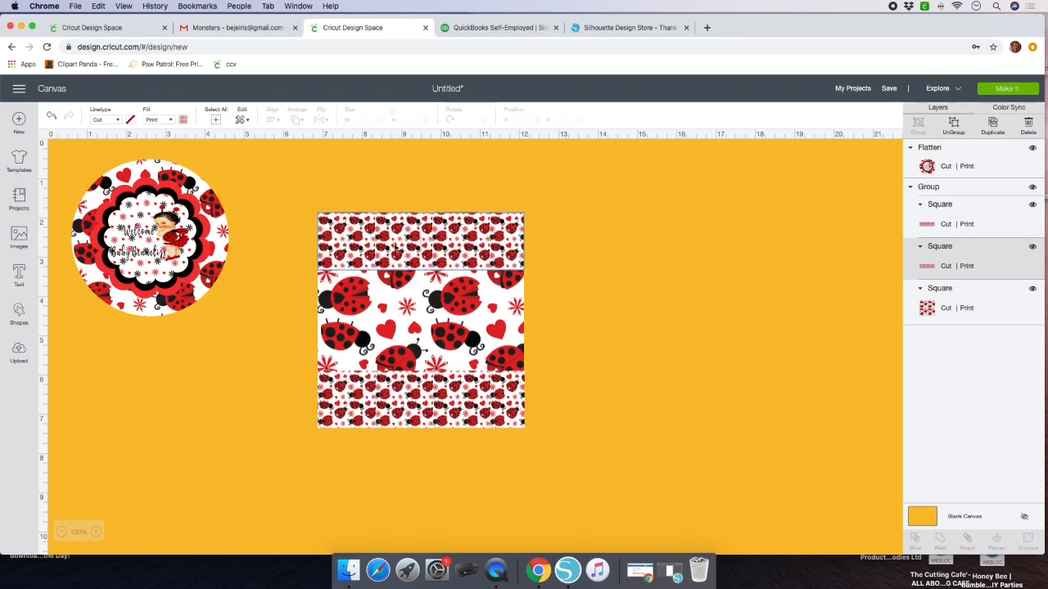
pyautogui.click(953, 127)
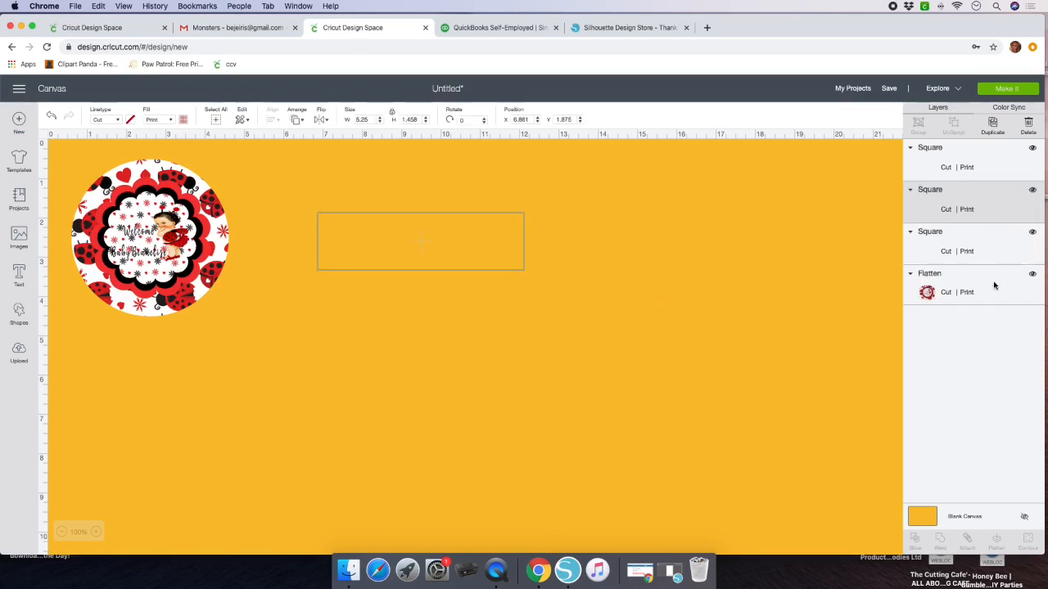
pyautogui.click(988, 215)
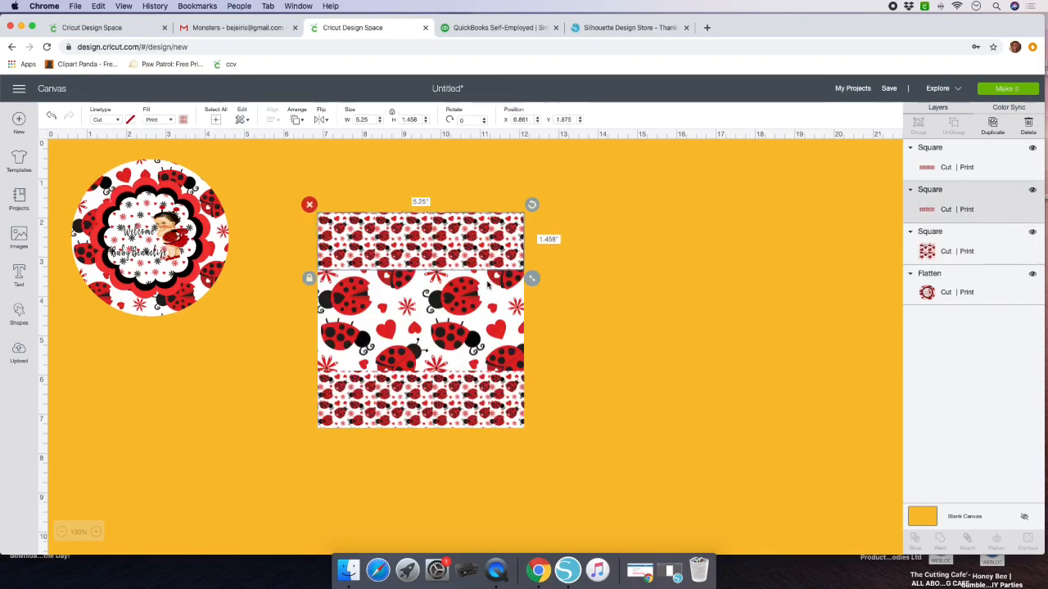
# - Set the upper strip of the ladybug-patterned square to No Fill
pyautogui.click(172, 121)
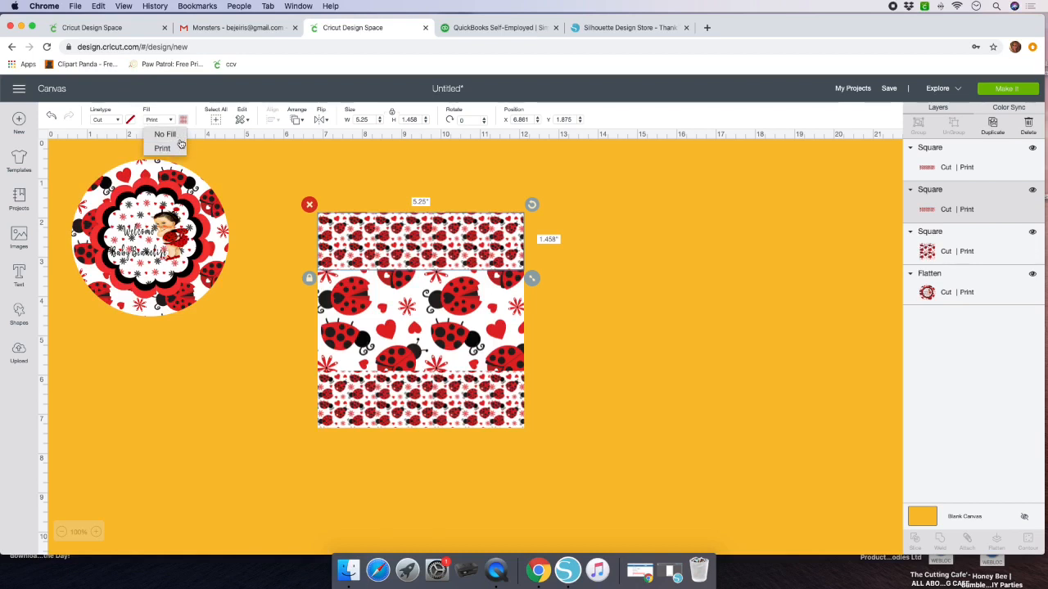
pyautogui.click(632, 329)
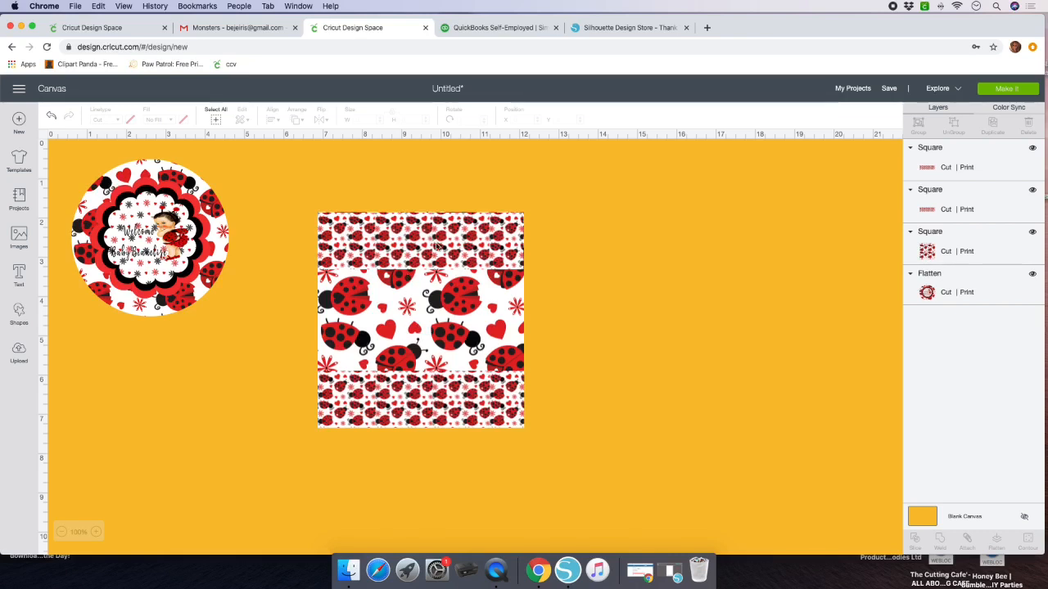
pyautogui.click(376, 245)
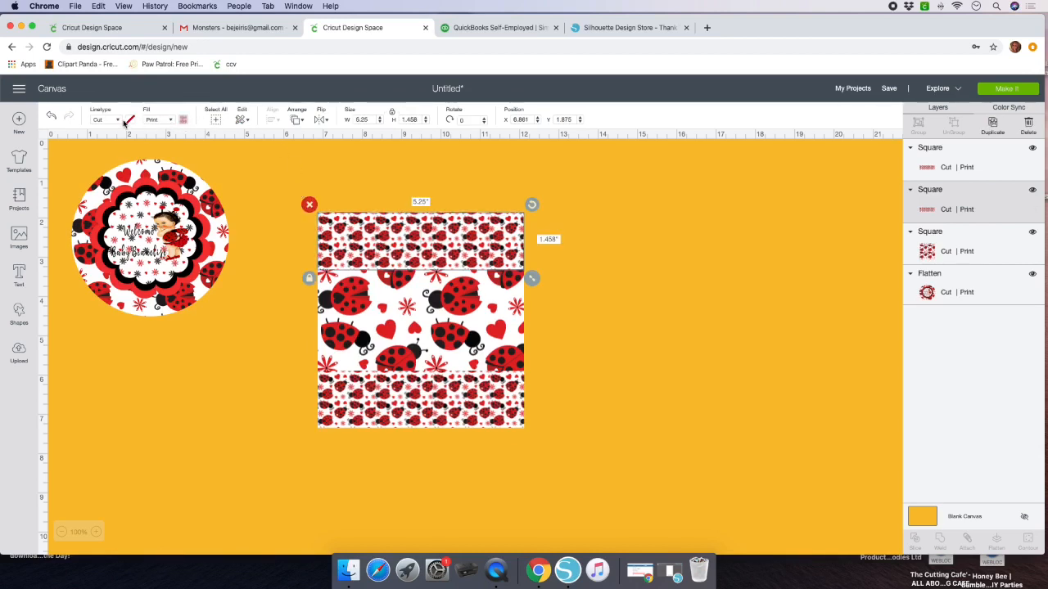
pyautogui.click(169, 120)
pyautogui.click(165, 134)
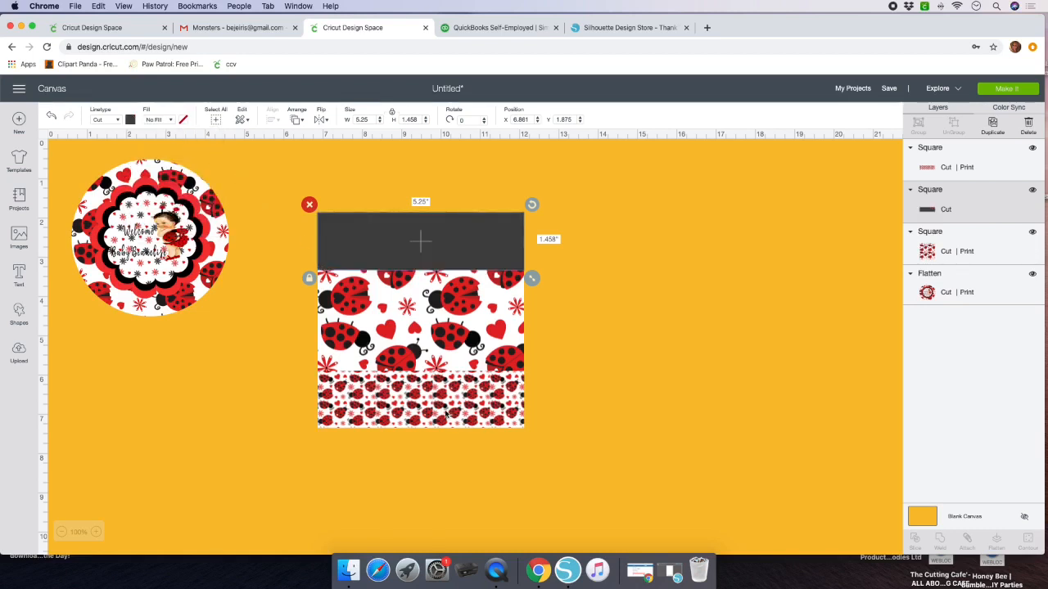
# - Set the lower strip of the ladybug-patterned square to No Fill and deselect it
pyautogui.click(417, 401)
pyautogui.click(169, 119)
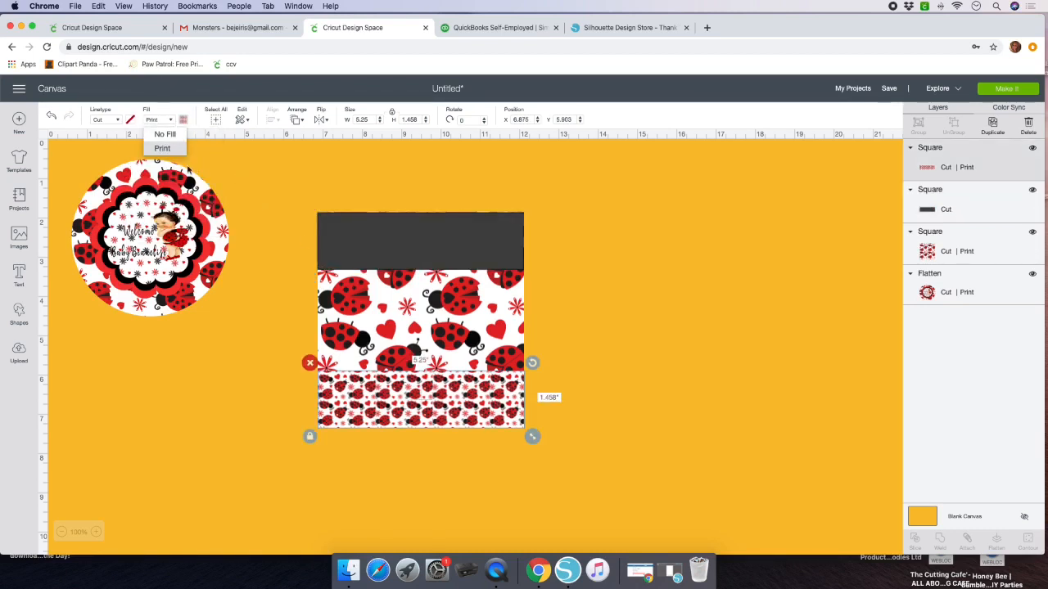
pyautogui.click(164, 133)
pyautogui.click(643, 377)
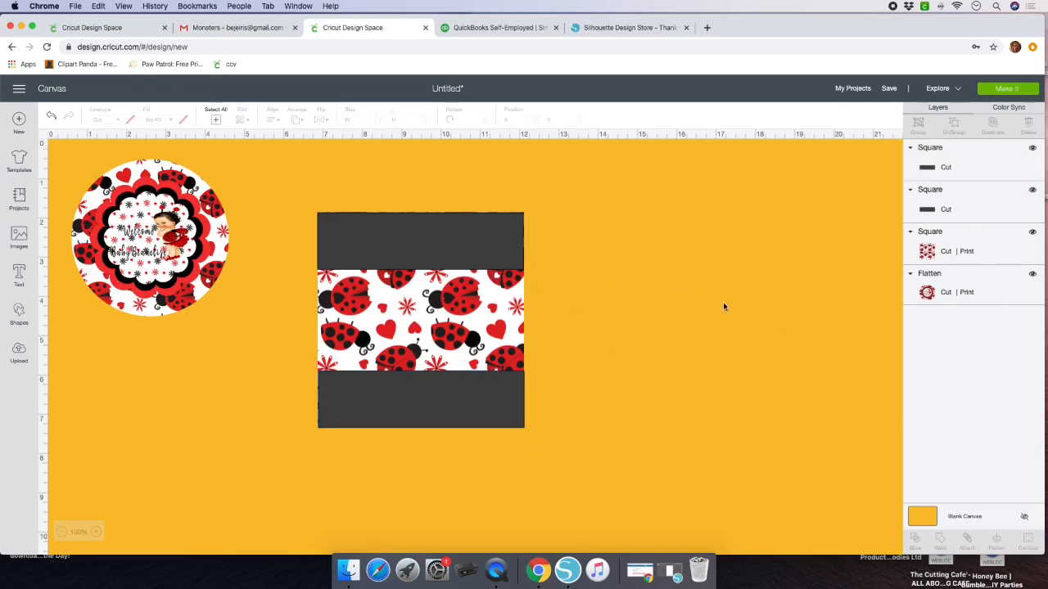
# - Add a square shape, duplicate it twice and spread the three squares out beside the ladybug rectangle
pyautogui.click(376, 317)
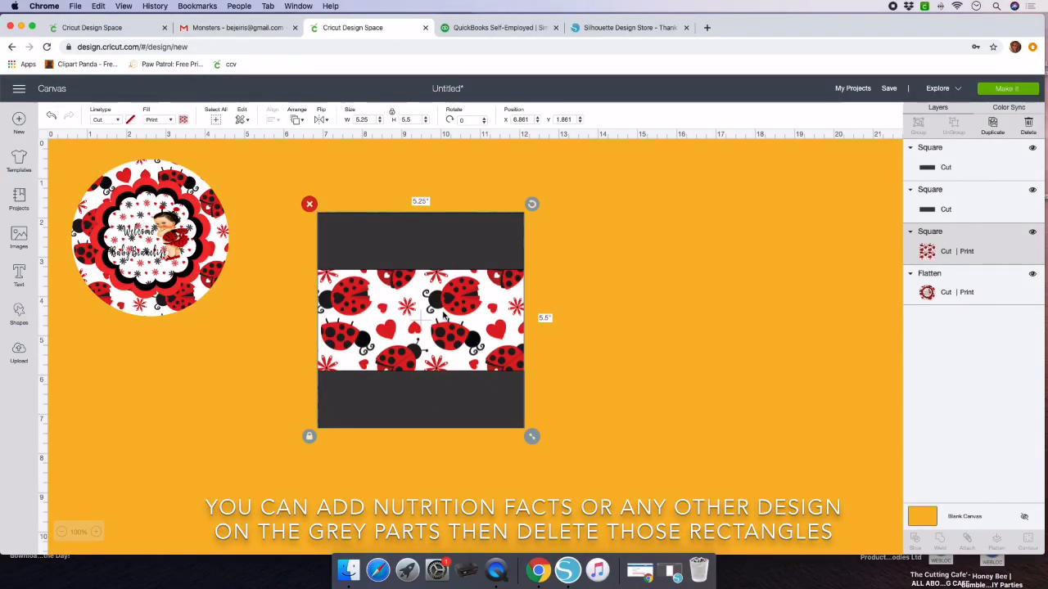
pyautogui.click(19, 315)
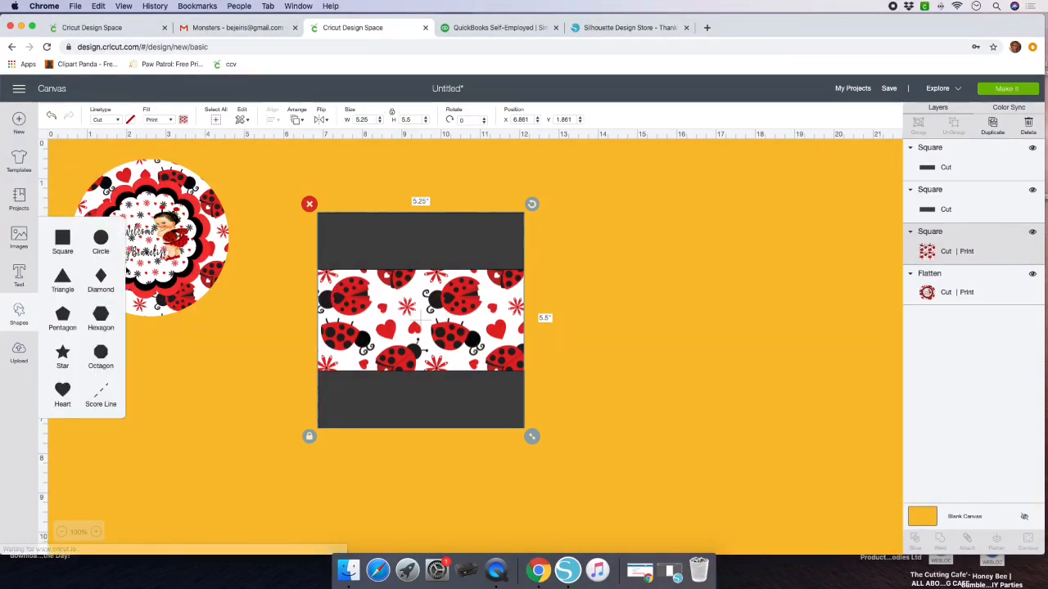
pyautogui.click(65, 239)
pyautogui.moveTo(211, 311); pyautogui.dragTo(717, 319)
pyautogui.click(993, 124)
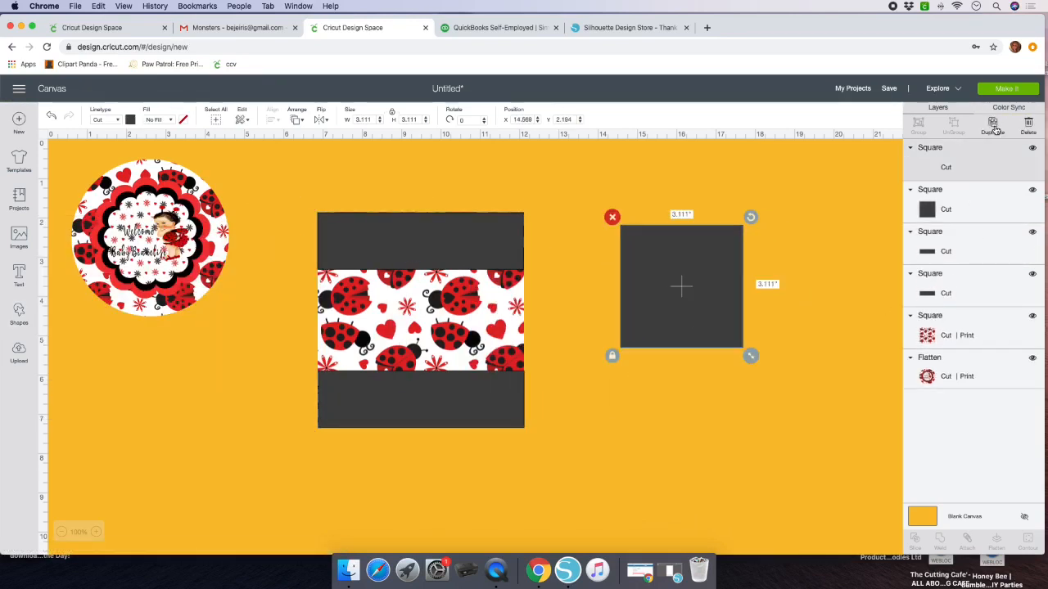
pyautogui.click(995, 127)
pyautogui.moveTo(761, 339); pyautogui.dragTo(850, 468)
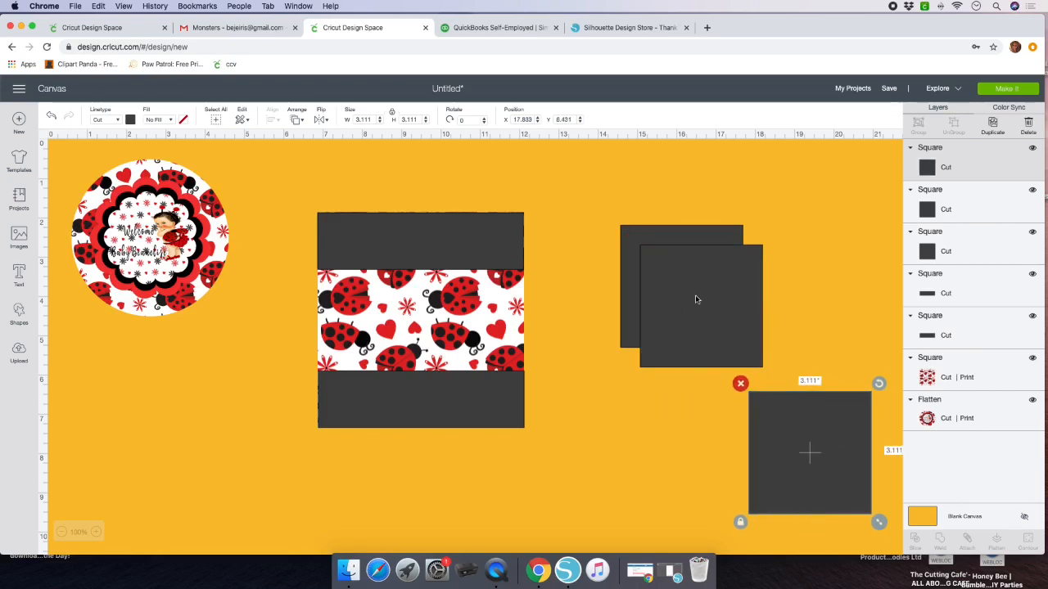
pyautogui.moveTo(695, 297); pyautogui.dragTo(860, 462)
pyautogui.press('super+z')
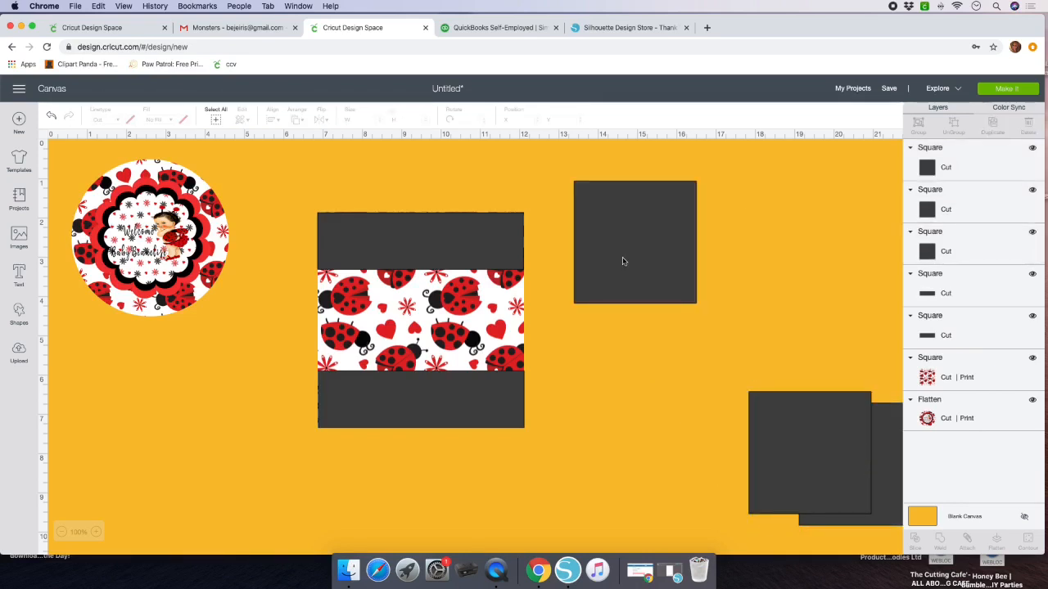
# - Reshape one of the new squares into a rectangle about 6.1 × 2.36 in and color it red
pyautogui.click(645, 238)
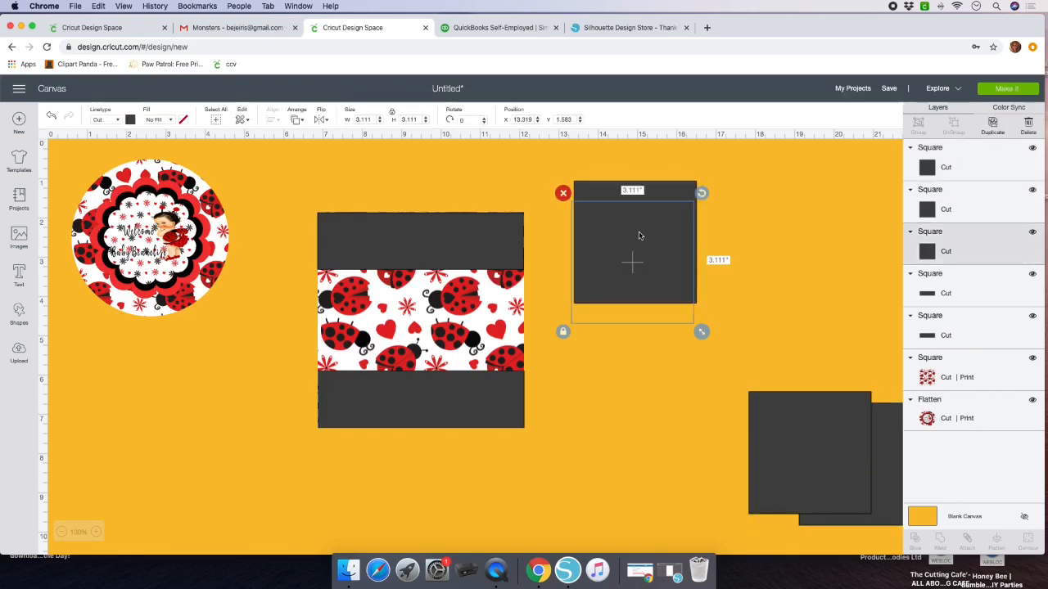
pyautogui.moveTo(645, 238)
pyautogui.mouseDown()
pyautogui.moveTo(643, 263)
pyautogui.moveTo(635, 255)
pyautogui.mouseUp()
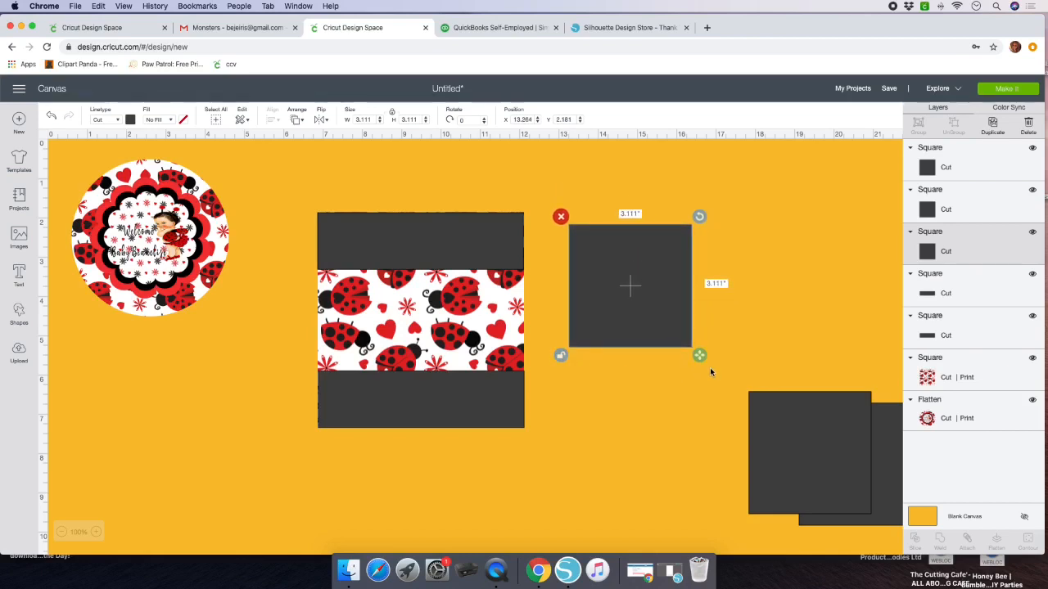
pyautogui.moveTo(701, 356); pyautogui.dragTo(815, 327)
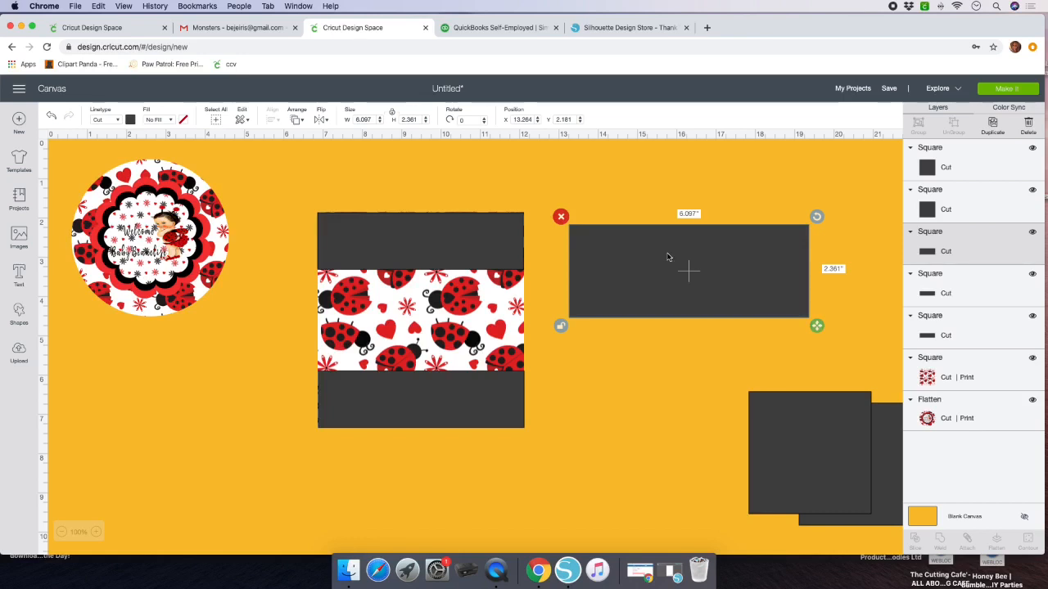
pyautogui.click(131, 119)
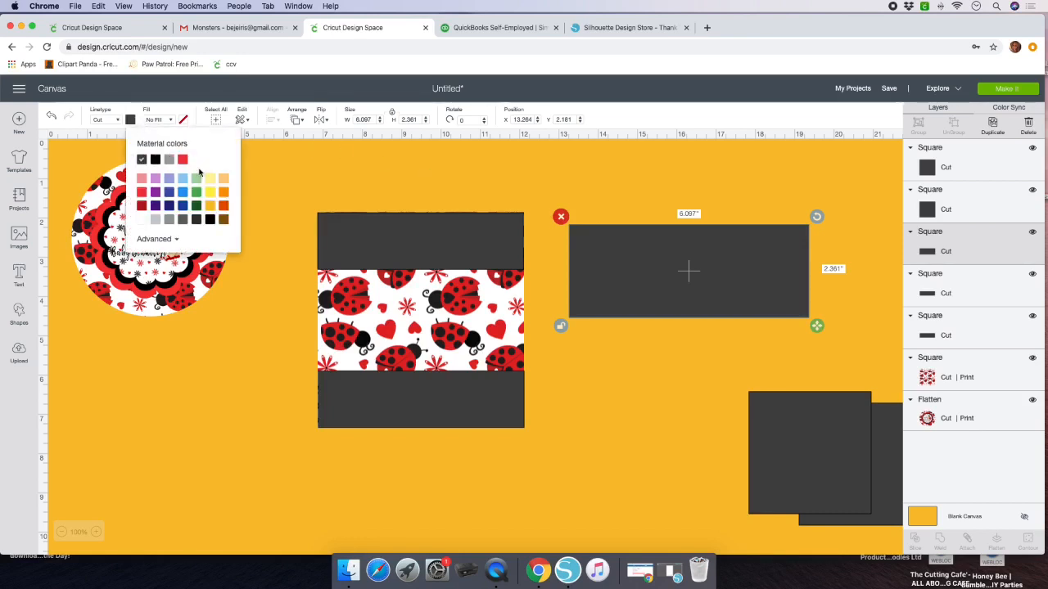
pyautogui.click(183, 159)
# - Move the second new square below the red rectangle and color it black
pyautogui.moveTo(770, 432); pyautogui.dragTo(685, 411)
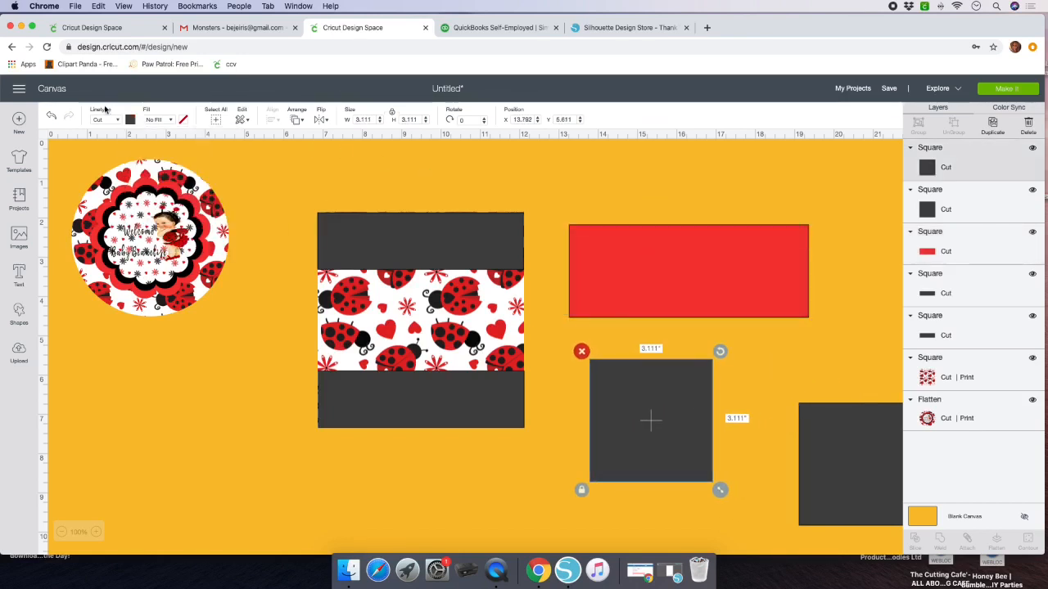
pyautogui.click(129, 120)
pyautogui.click(155, 159)
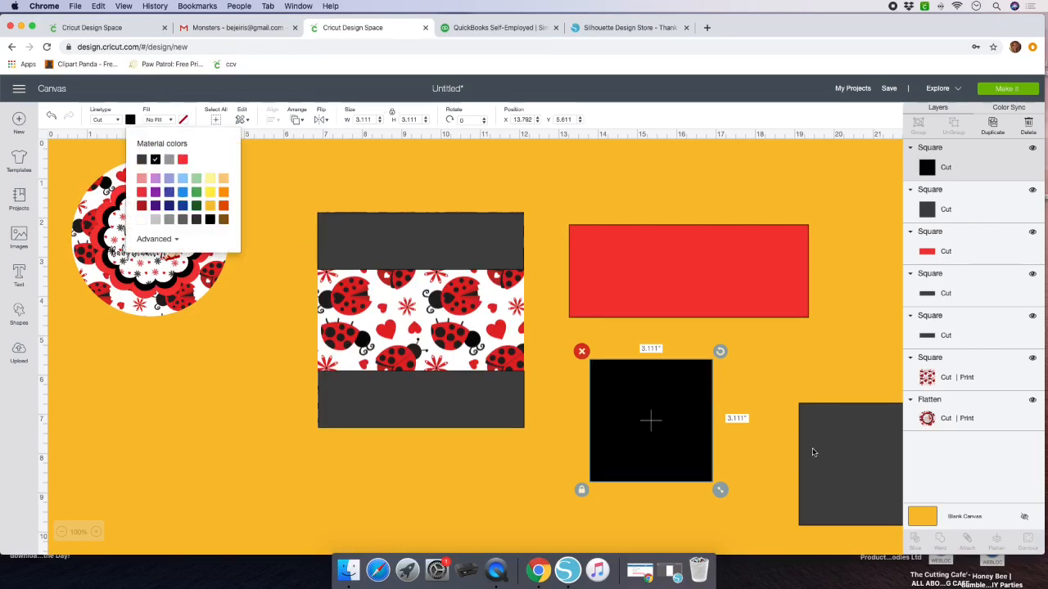
# - Place the red rectangle over the ladybug-patterned middle band and resize it to about 4.67 × 1.85 in
pyautogui.moveTo(623, 279); pyautogui.dragTo(381, 328)
pyautogui.moveTo(577, 374); pyautogui.dragTo(486, 333)
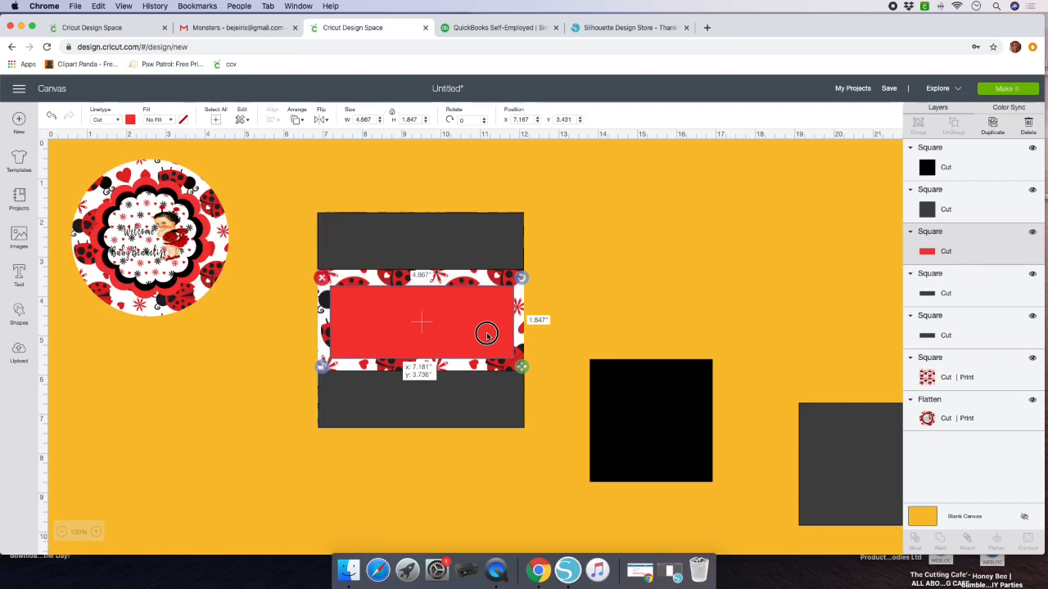
pyautogui.moveTo(487, 334); pyautogui.dragTo(486, 336)
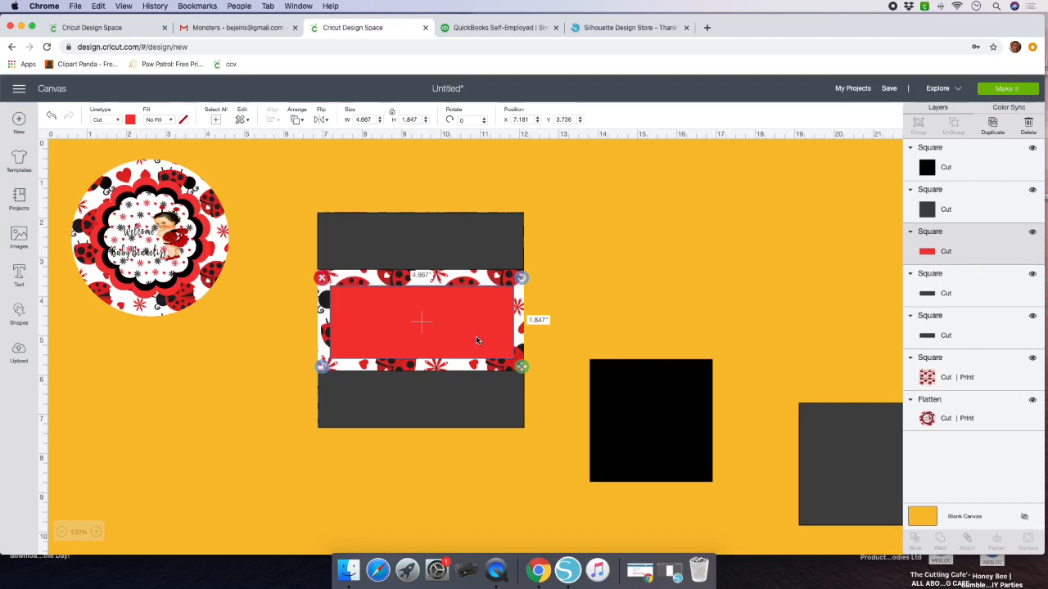
pyautogui.moveTo(521, 368); pyautogui.dragTo(530, 366)
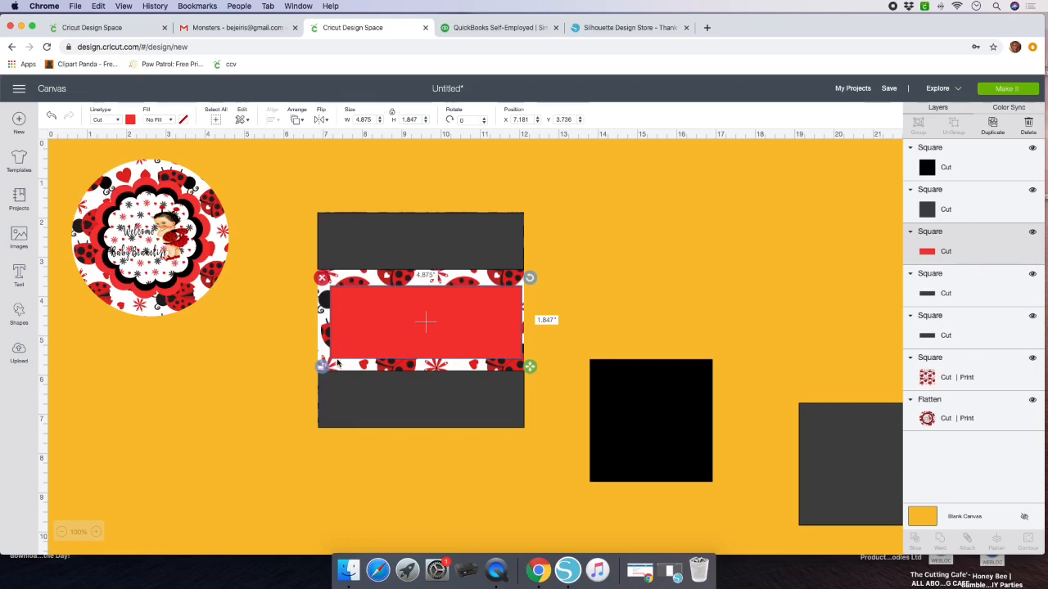
pyautogui.moveTo(531, 367); pyautogui.dragTo(523, 367)
pyautogui.click(291, 210)
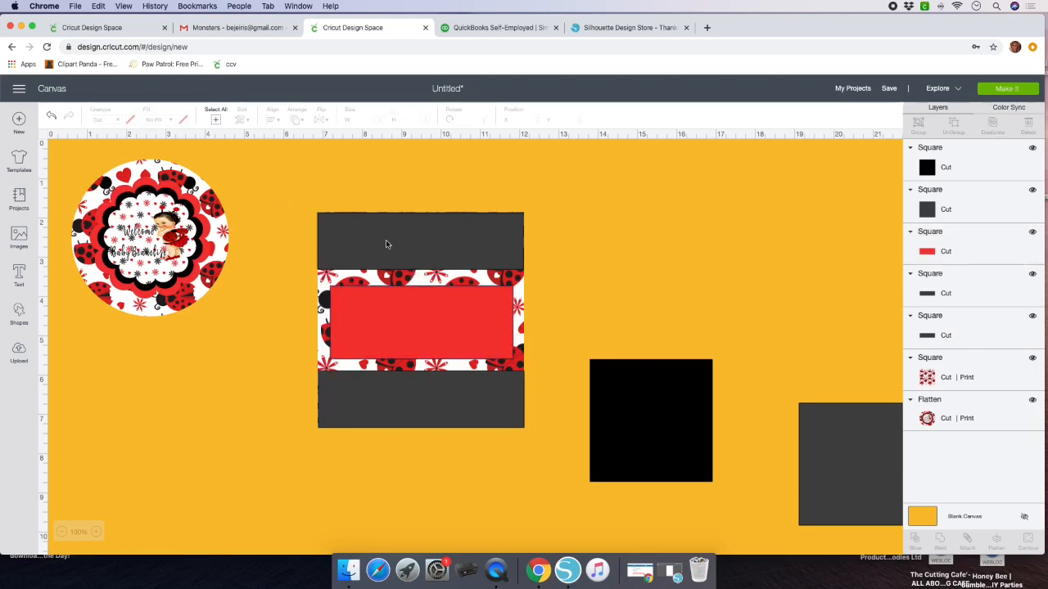
# - Center the red rectangle, the two dark strips and the ladybug-patterned square on each other
pyautogui.moveTo(270, 208); pyautogui.dragTo(544, 406)
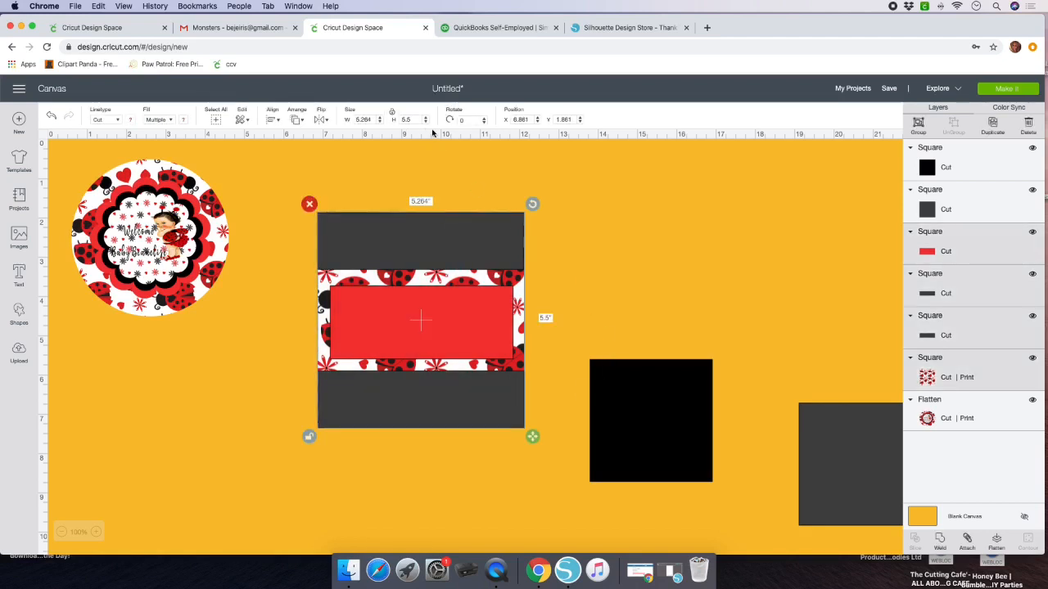
pyautogui.click(276, 120)
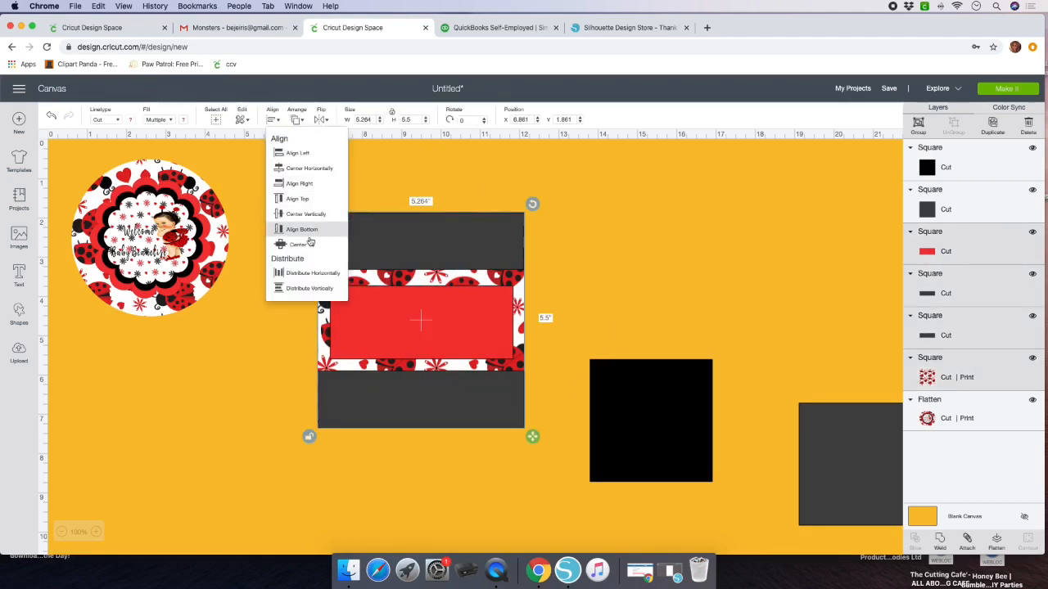
pyautogui.click(278, 244)
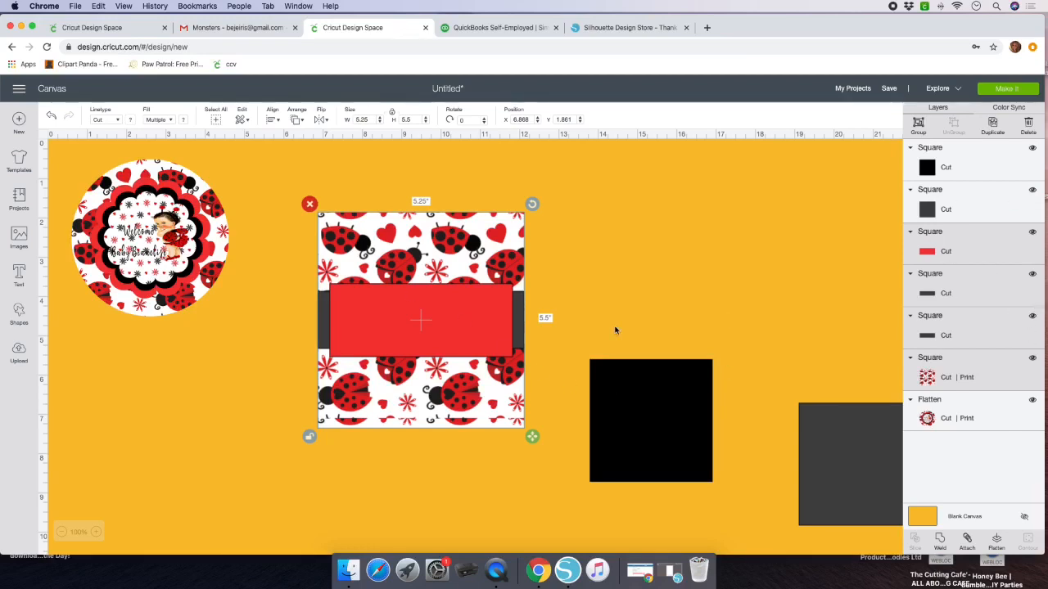
# - Hide the two dark strips and center the red rectangle on the ladybug-patterned square
pyautogui.click(1034, 275)
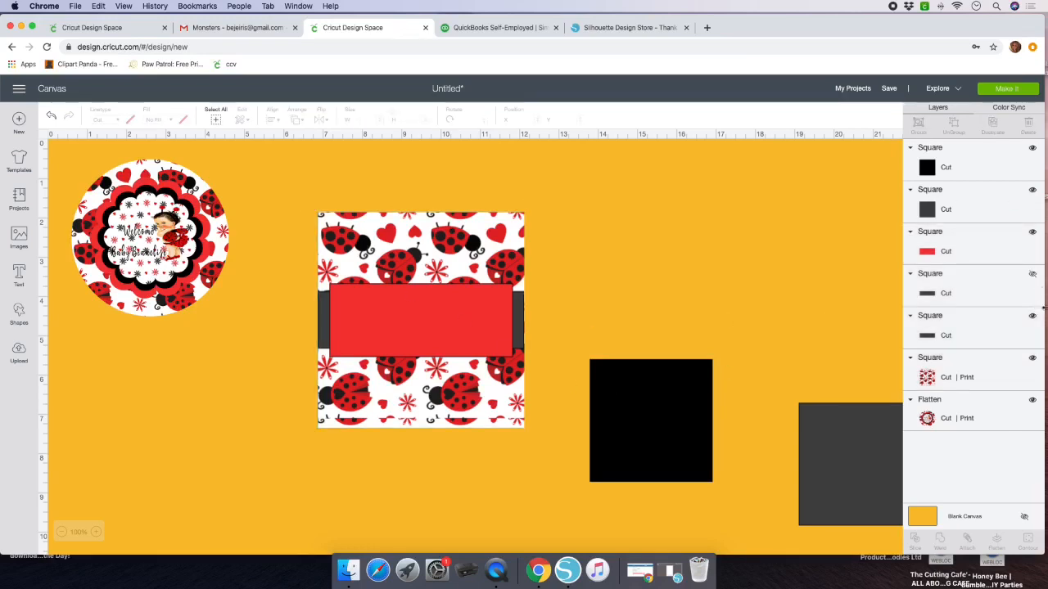
pyautogui.click(1033, 317)
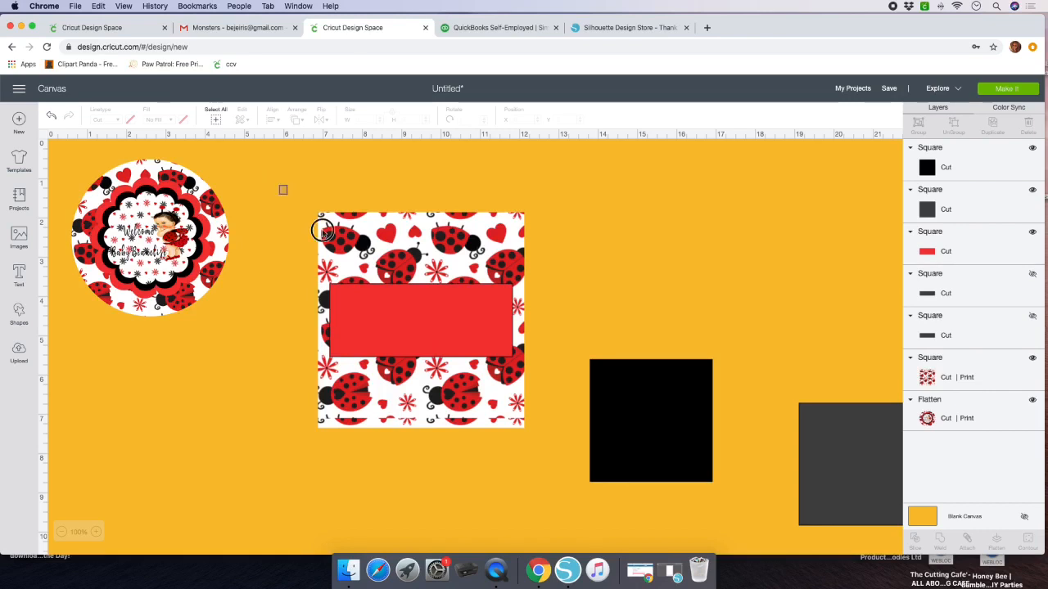
pyautogui.moveTo(280, 187); pyautogui.dragTo(542, 434)
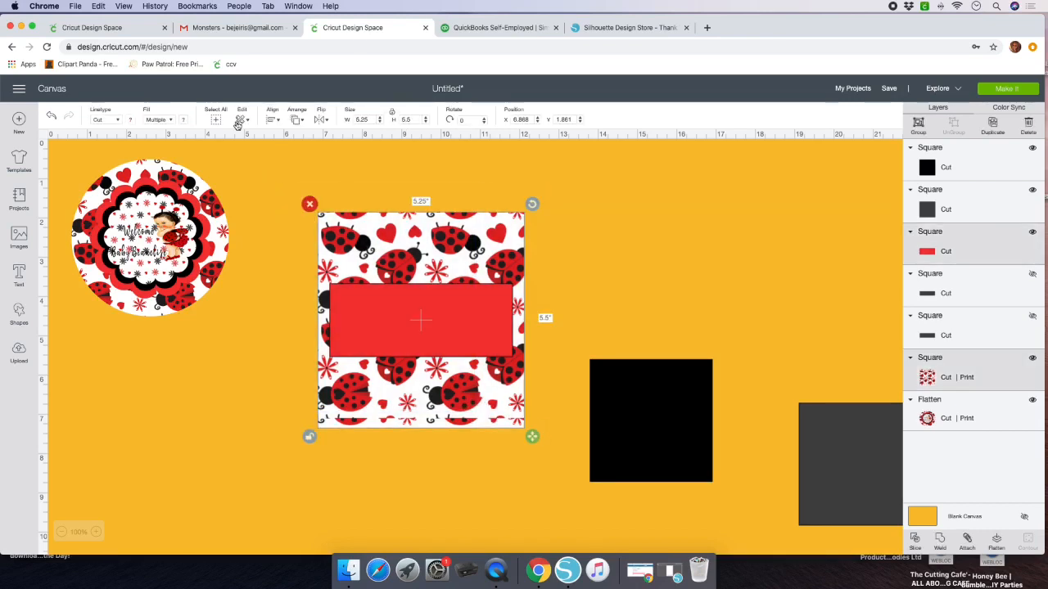
pyautogui.click(273, 119)
pyautogui.click(304, 243)
# - Reshape the black square into a rectangle about 4.4 × 1.53 in and place it inside the red rectangle
pyautogui.click(663, 451)
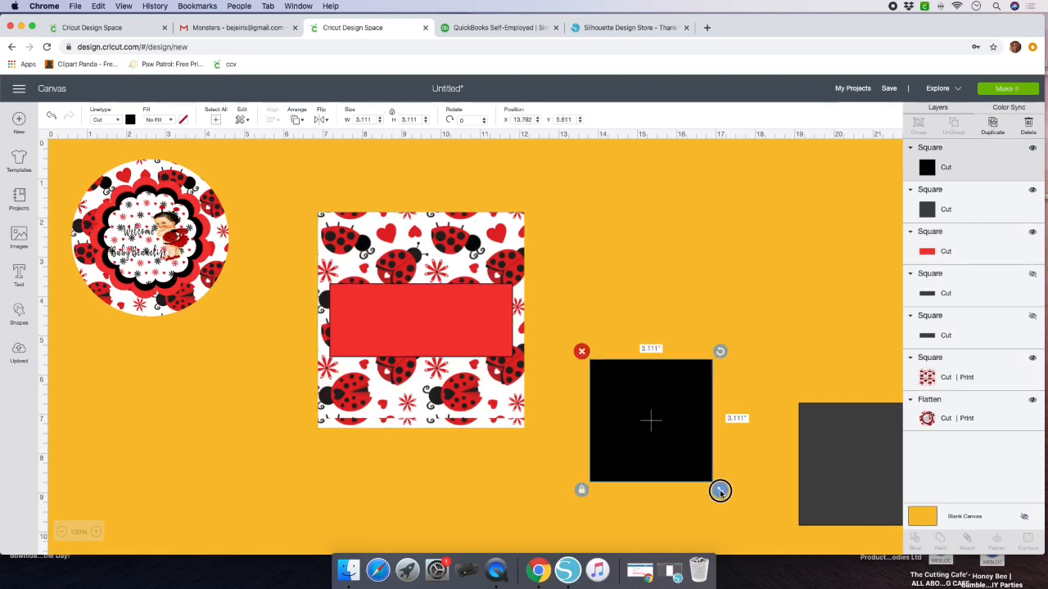
pyautogui.moveTo(719, 490); pyautogui.dragTo(714, 484)
pyautogui.moveTo(715, 485); pyautogui.dragTo(813, 444)
pyautogui.moveTo(760, 423); pyautogui.dragTo(499, 344)
pyautogui.moveTo(558, 369); pyautogui.dragTo(497, 349)
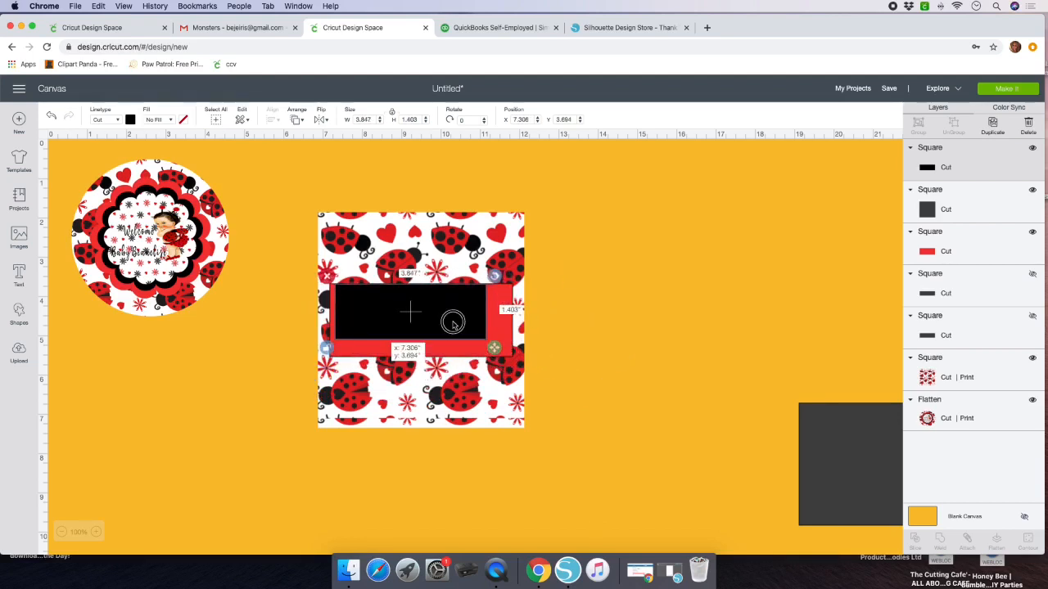
pyautogui.moveTo(451, 320); pyautogui.dragTo(460, 328)
pyautogui.moveTo(500, 356); pyautogui.dragTo(515, 357)
pyautogui.moveTo(452, 335); pyautogui.dragTo(444, 327)
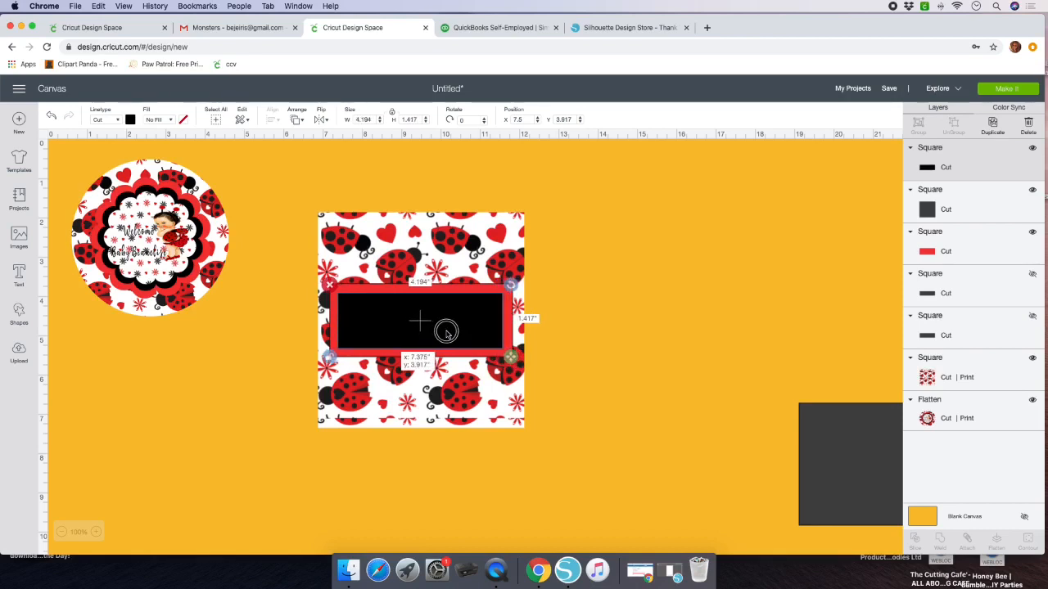
pyautogui.moveTo(503, 357)
pyautogui.mouseDown()
pyautogui.moveTo(515, 357)
pyautogui.moveTo(465, 333)
pyautogui.moveTo(515, 363)
pyautogui.mouseUp()
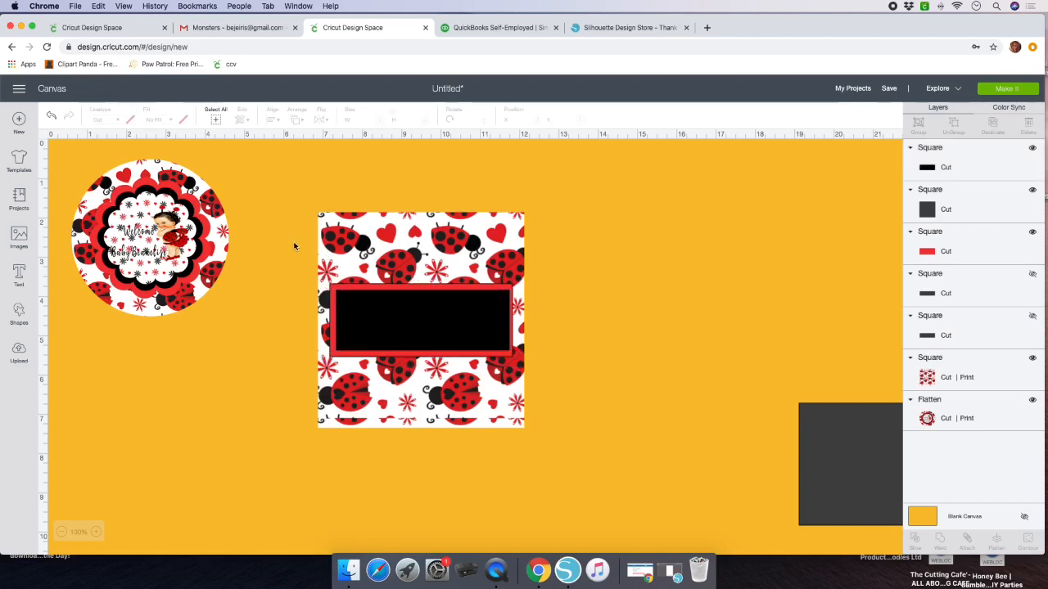
# - Center the black rectangle, the red rectangle and the ladybug-patterned square on each other
pyautogui.moveTo(283, 221); pyautogui.dragTo(419, 315)
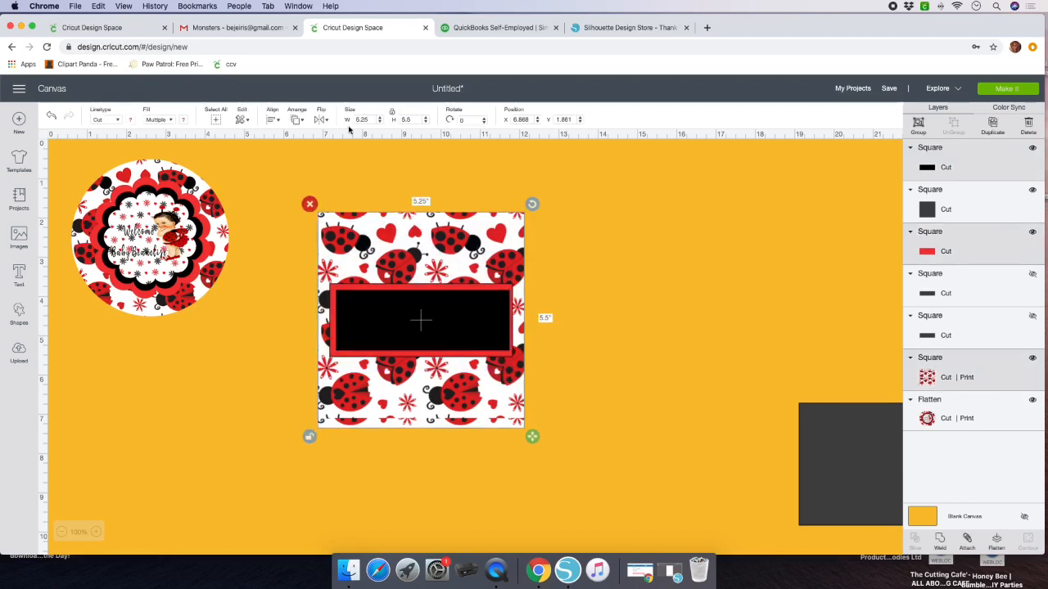
pyautogui.click(270, 121)
pyautogui.click(304, 243)
# - Reshape the remaining dark grey square into a rectangle about 4.1 × 1.25 in, fitted within the black rectangle
pyautogui.moveTo(844, 502); pyautogui.dragTo(612, 357)
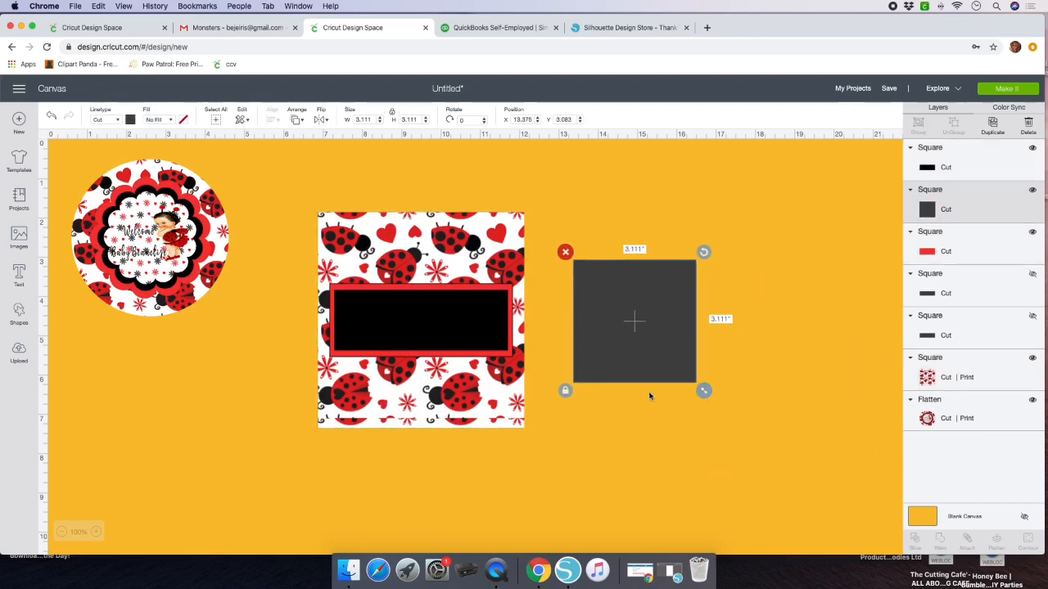
pyautogui.moveTo(708, 391); pyautogui.dragTo(773, 322)
pyautogui.moveTo(701, 300); pyautogui.dragTo(460, 329)
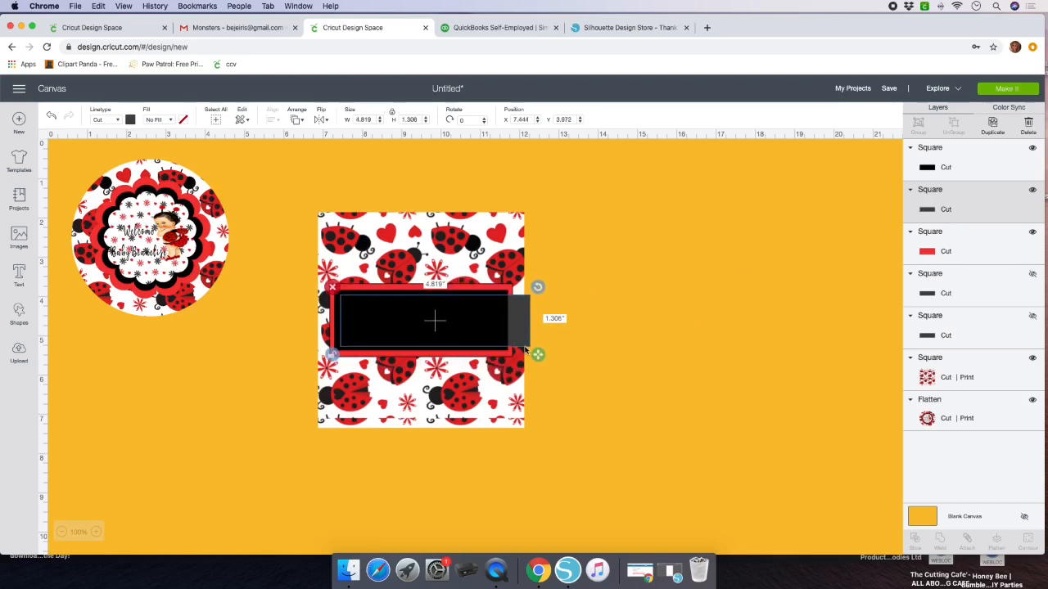
pyautogui.moveTo(531, 351); pyautogui.dragTo(507, 350)
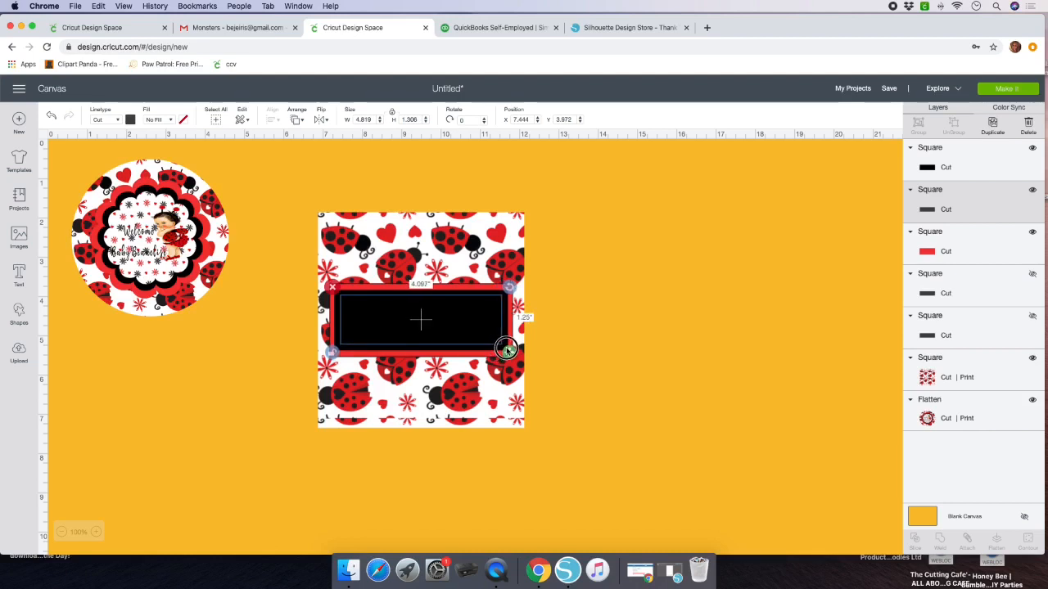
# - Move the black rectangle aside, pull the grey rectangle out from under it, and put the black one back on the red rectangle
pyautogui.click(457, 321)
pyautogui.moveTo(453, 319); pyautogui.dragTo(643, 325)
pyautogui.click(465, 318)
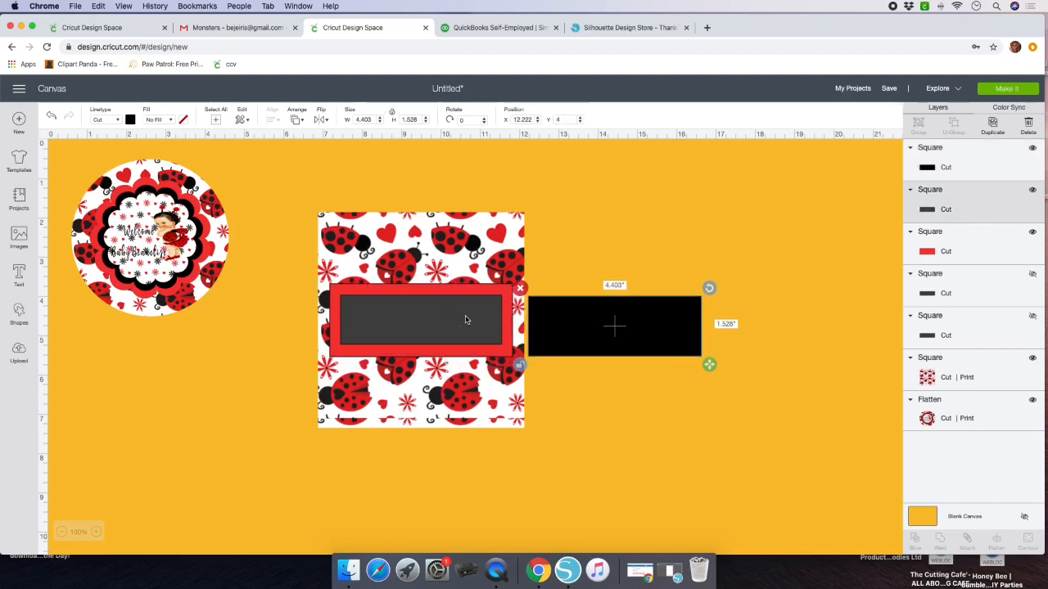
pyautogui.moveTo(465, 318); pyautogui.dragTo(784, 412)
pyautogui.moveTo(618, 322); pyautogui.dragTo(418, 316)
# - Center the repositioned black rectangle with the red rectangle and ladybug-patterned square again
pyautogui.click(291, 214)
pyautogui.moveTo(288, 204); pyautogui.dragTo(472, 376)
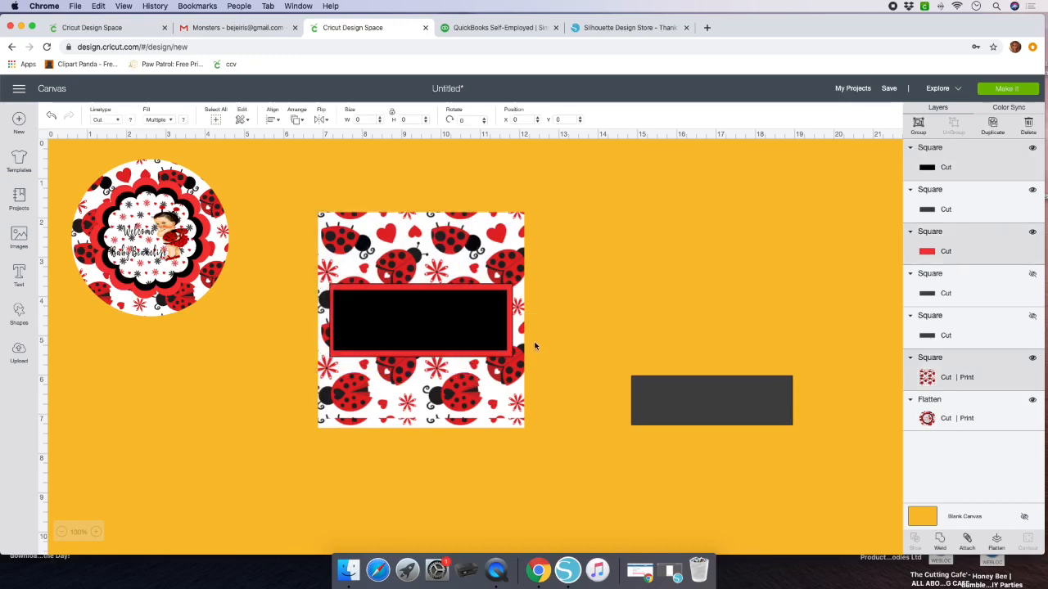
pyautogui.click(272, 121)
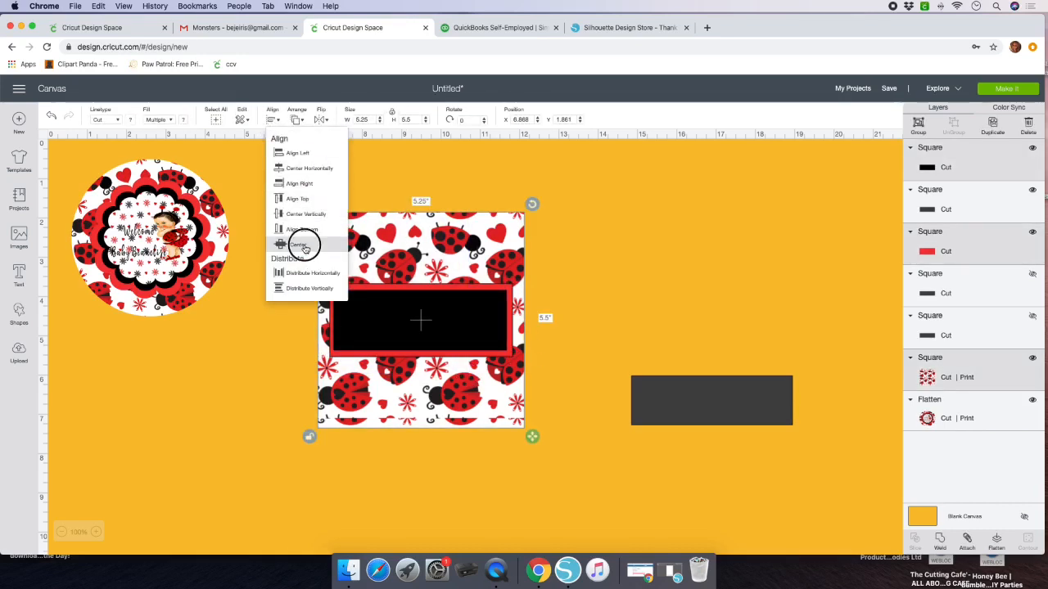
pyautogui.click(304, 241)
# - Move the dark grey rectangle closer to the label and give it a print fill with the white pattern of small red and black motifs
pyautogui.moveTo(734, 406); pyautogui.dragTo(667, 346)
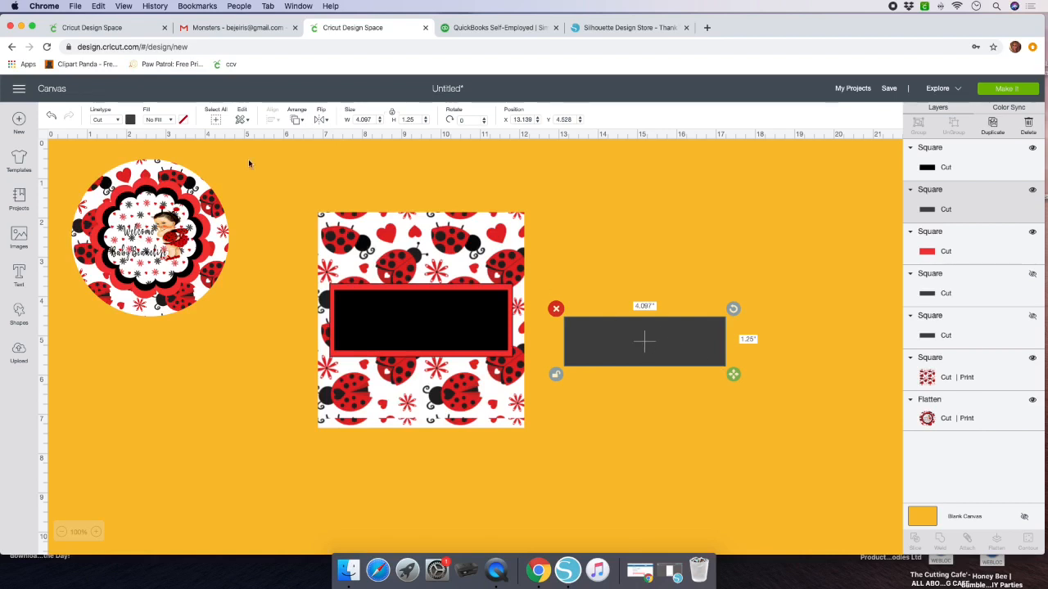
pyautogui.click(169, 123)
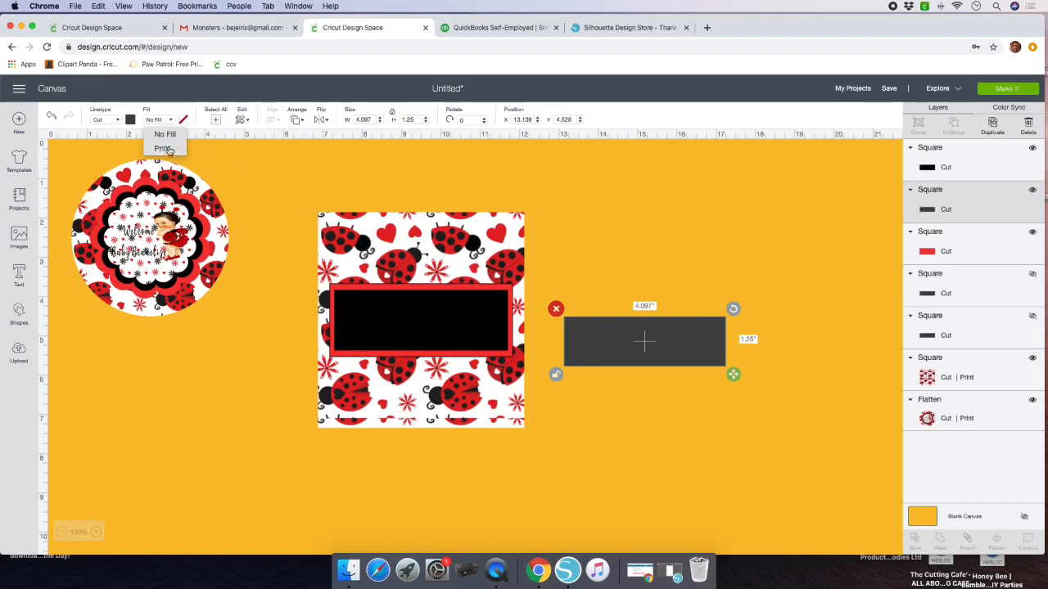
pyautogui.click(160, 147)
pyautogui.click(184, 119)
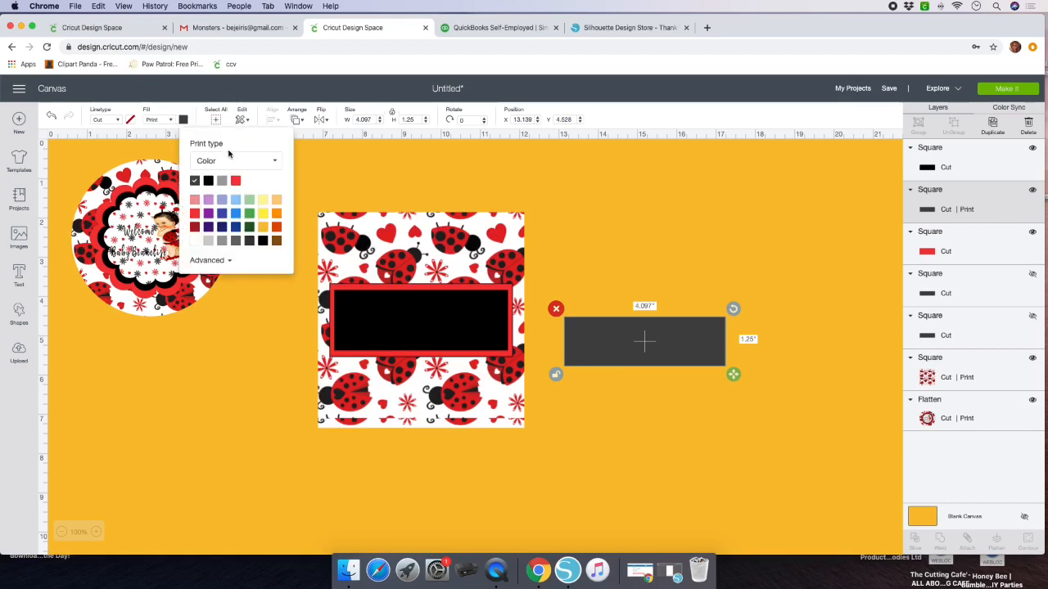
pyautogui.click(275, 163)
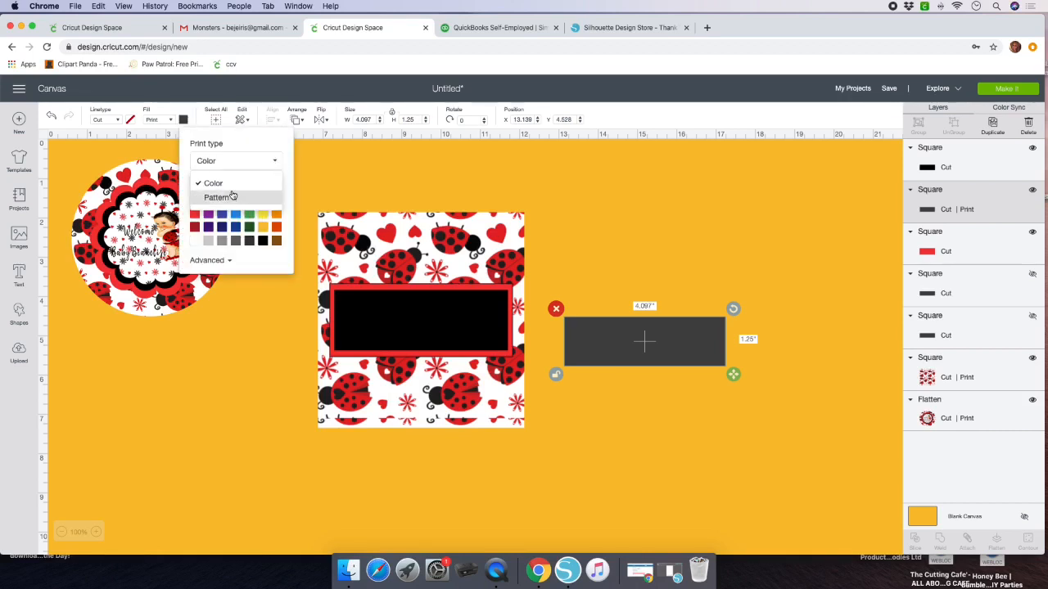
pyautogui.click(227, 199)
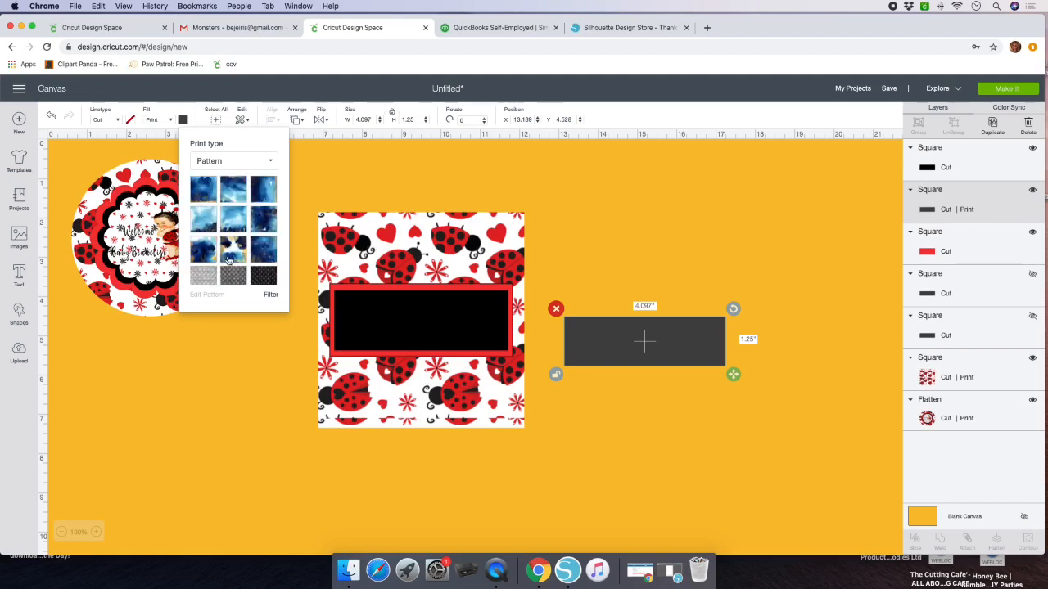
pyautogui.scroll(-10, 228, 260)
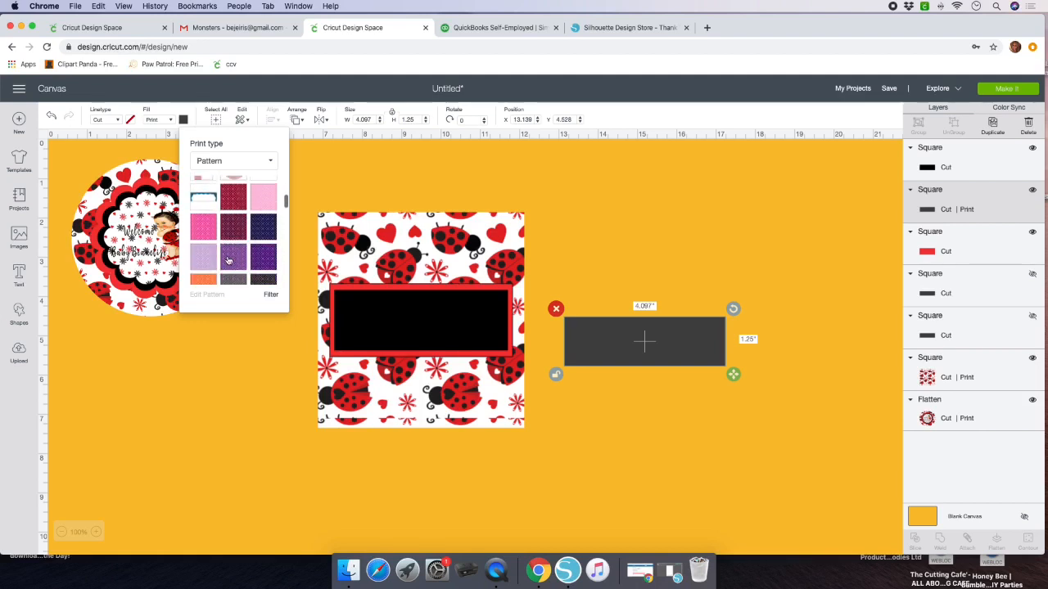
pyautogui.scroll(-10, 228, 260)
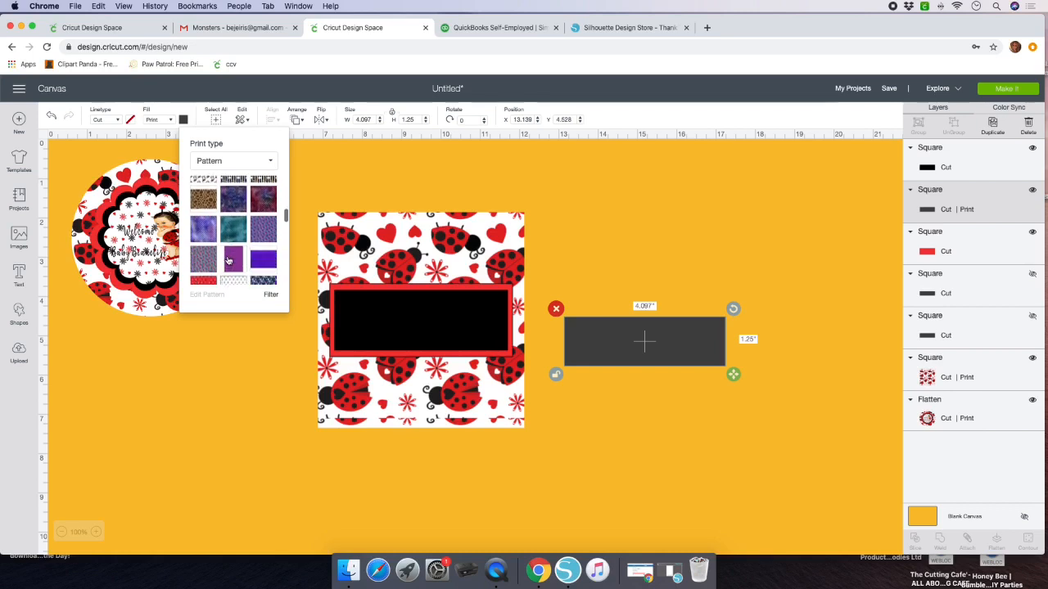
pyautogui.scroll(-10, 229, 261)
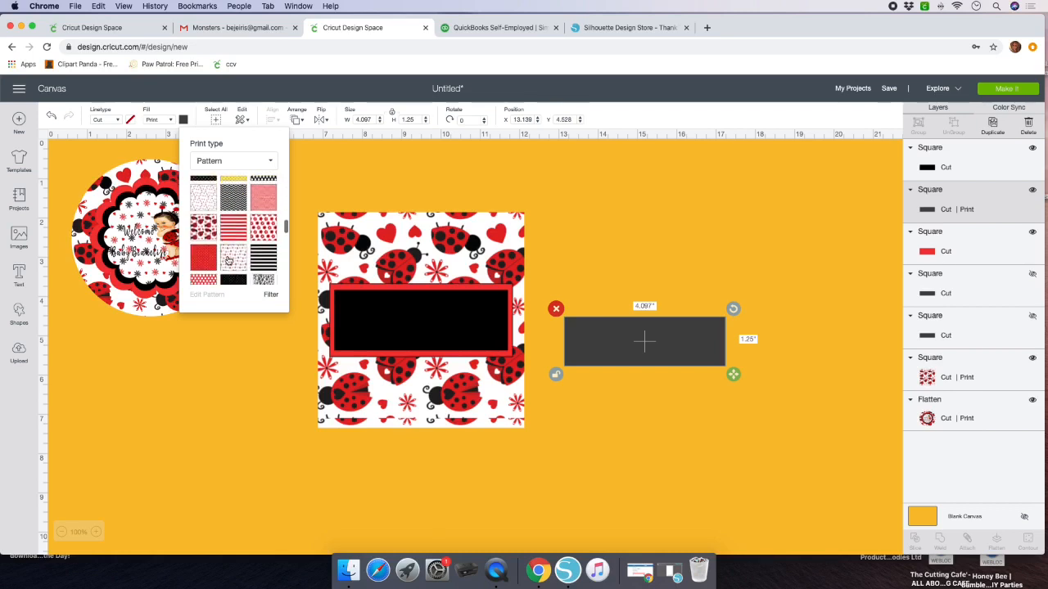
pyautogui.scroll(-3, 228, 260)
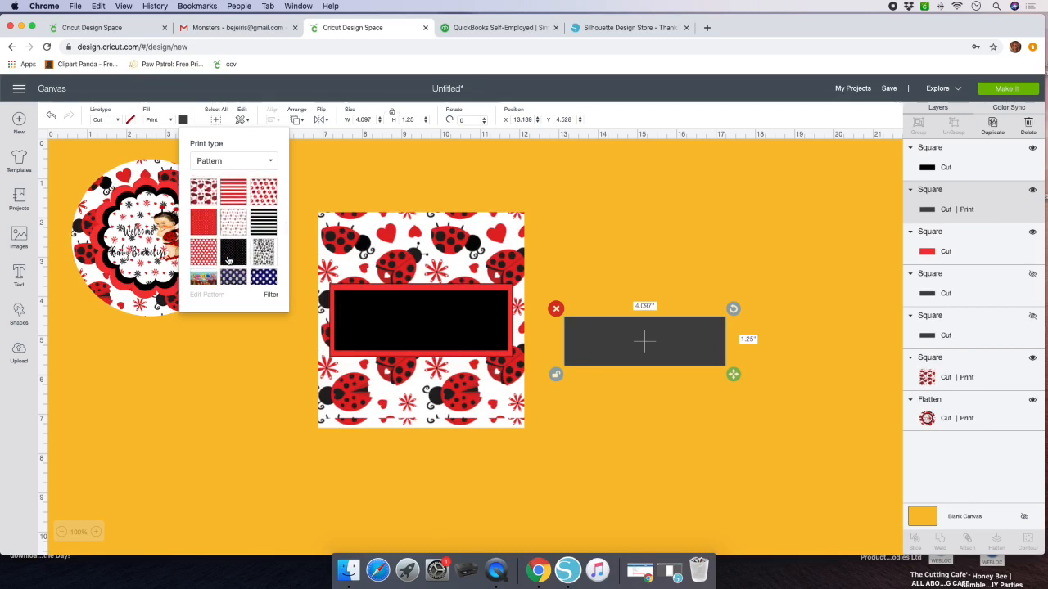
pyautogui.click(231, 228)
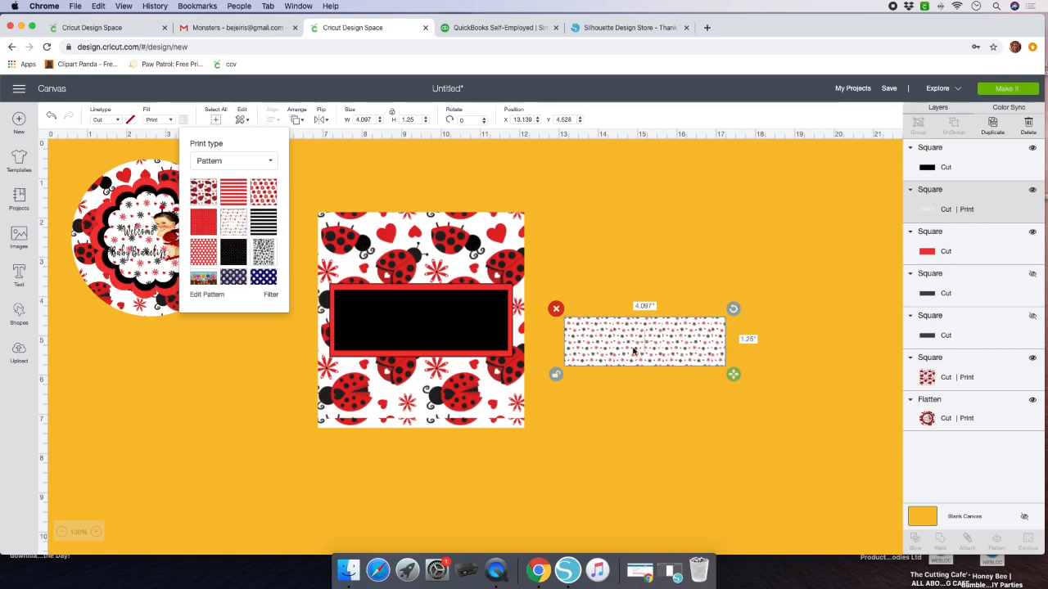
# - Place the newly patterned rectangle over the black rectangle and bring it to the front
pyautogui.moveTo(634, 345); pyautogui.dragTo(416, 325)
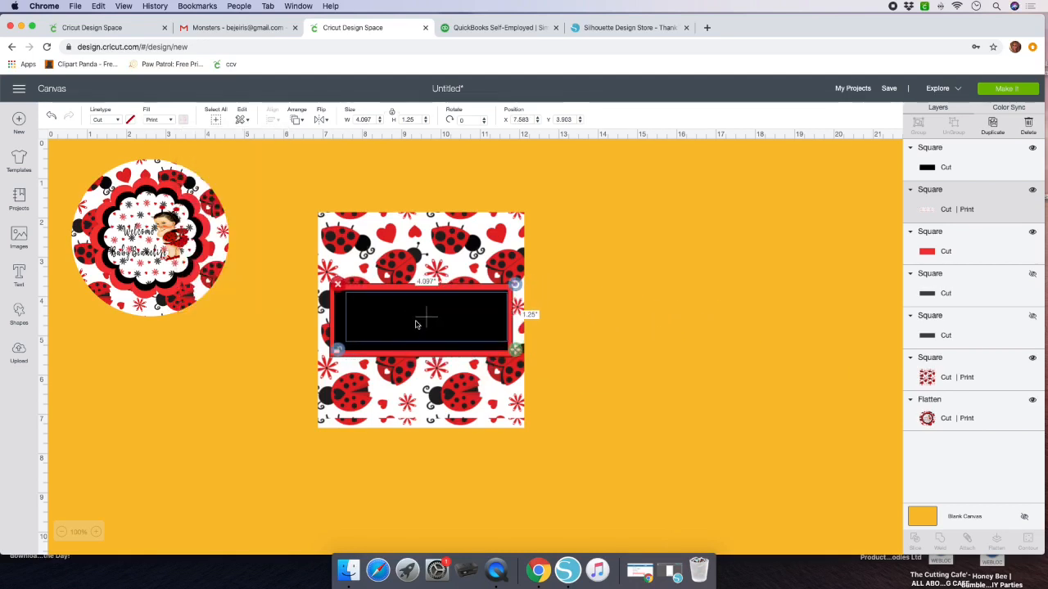
pyautogui.click(298, 122)
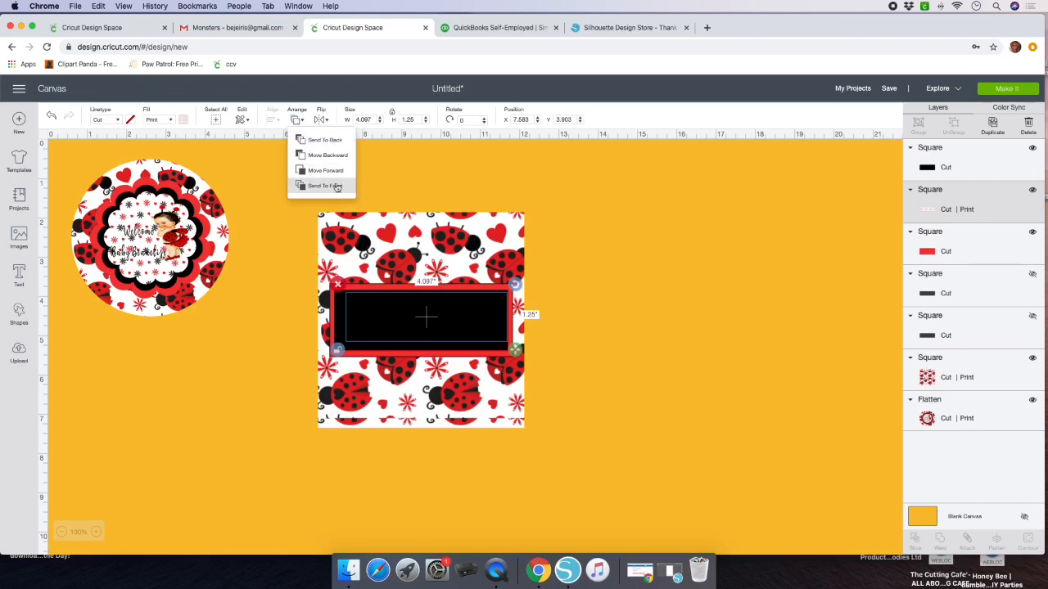
pyautogui.click(330, 190)
pyautogui.moveTo(449, 323); pyautogui.dragTo(443, 324)
pyautogui.click(276, 236)
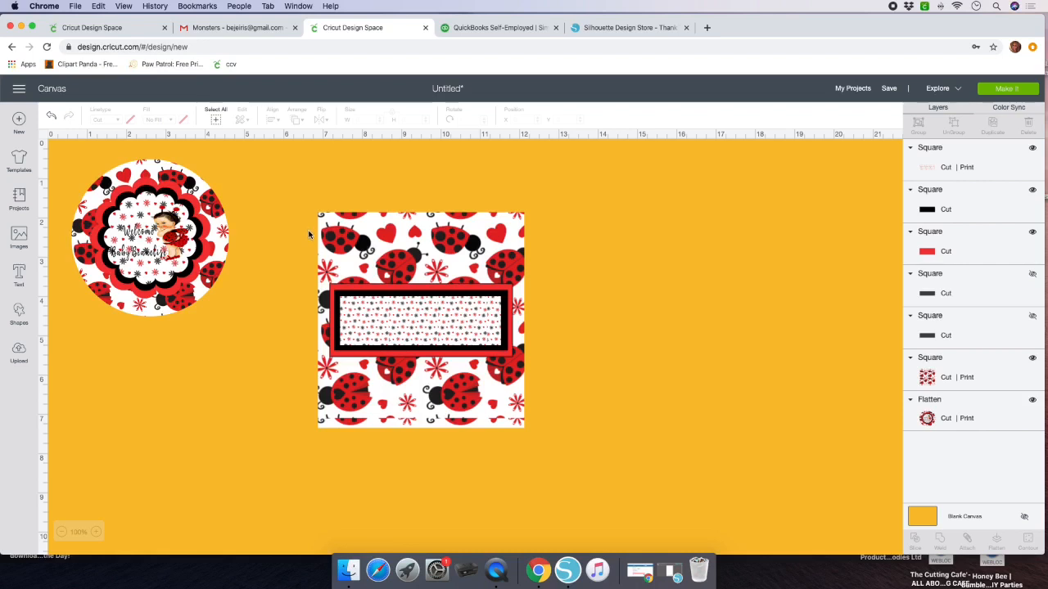
# - Center the patterned nameplate, the black and red rectangles and the ladybug-patterned background on each other
pyautogui.moveTo(297, 211); pyautogui.dragTo(496, 402)
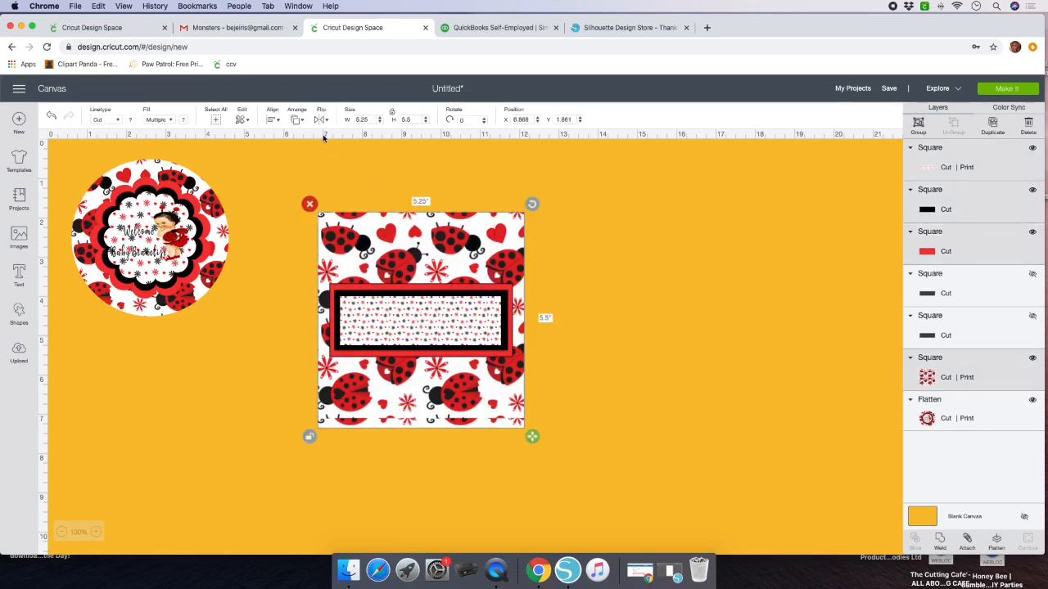
pyautogui.click(278, 122)
pyautogui.click(293, 242)
pyautogui.click(641, 400)
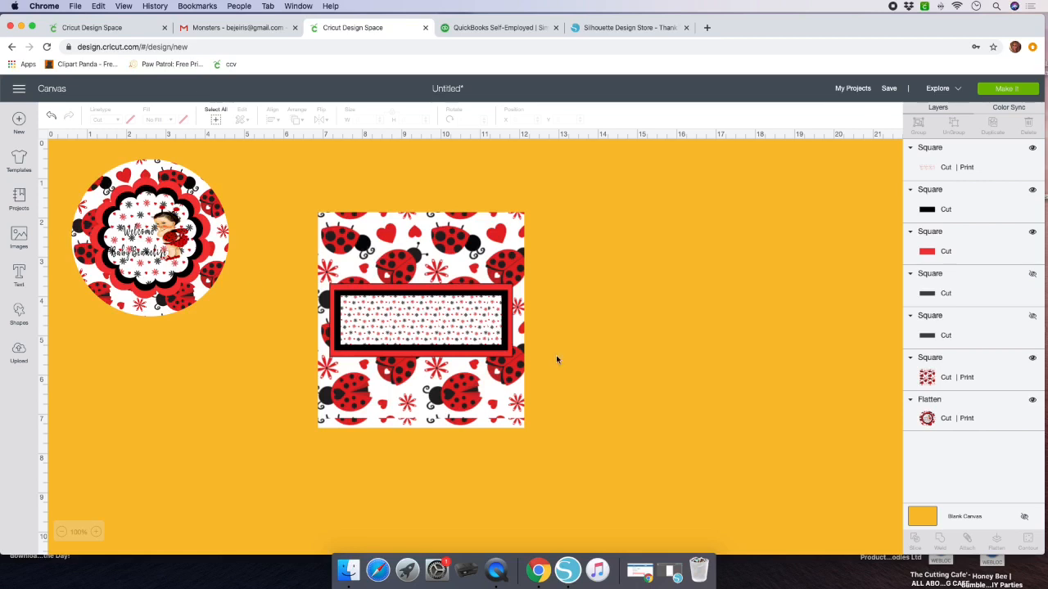
# - Unflatten the welcome circle, duplicate its welcome text and place the copy on the empty canvas below the circle
pyautogui.click(997, 415)
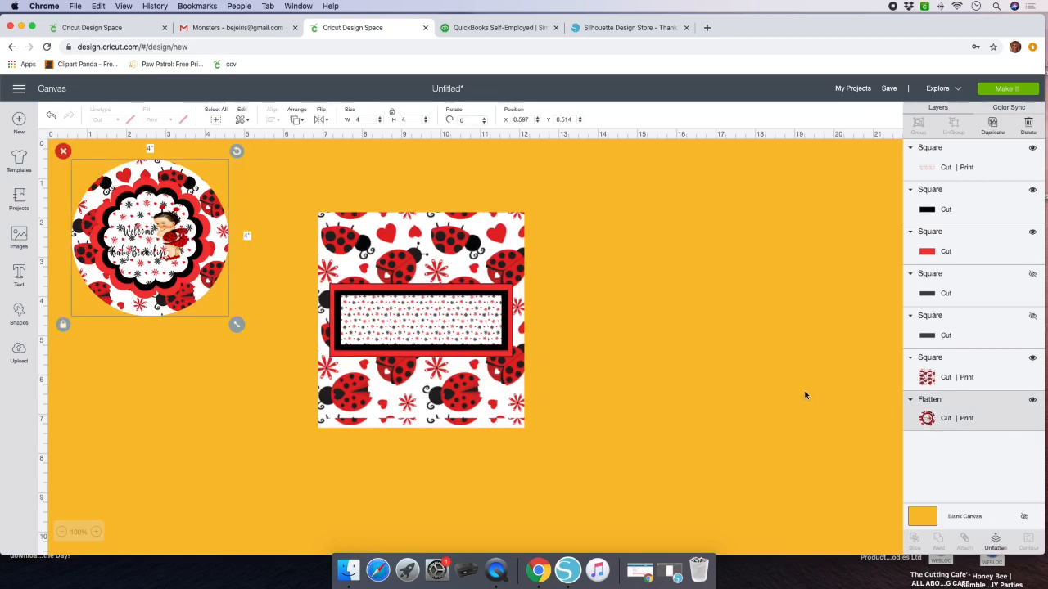
pyautogui.click(996, 540)
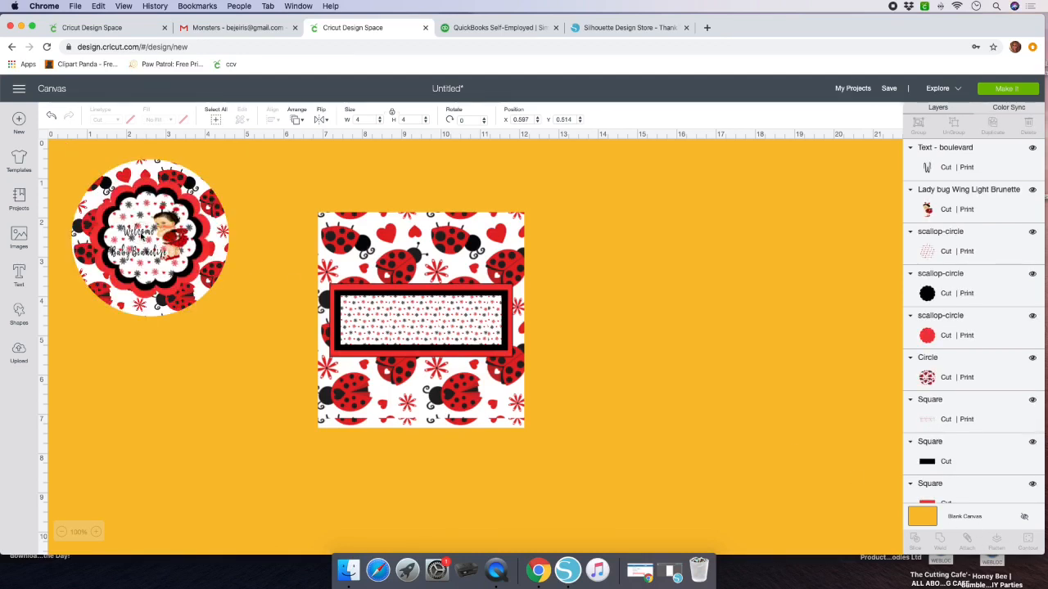
pyautogui.click(142, 236)
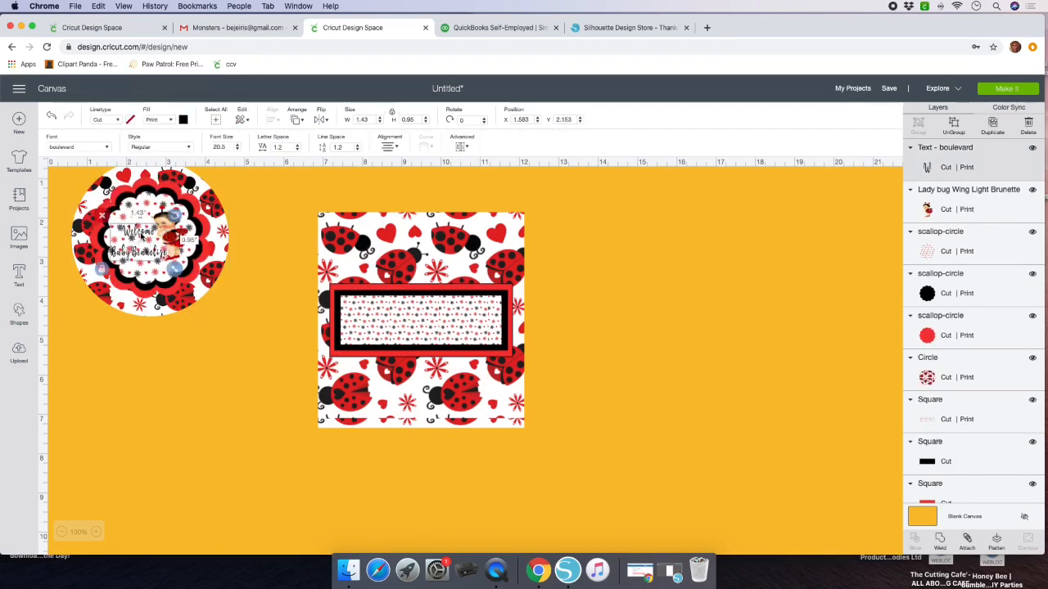
pyautogui.click(992, 127)
pyautogui.moveTo(153, 254); pyautogui.dragTo(252, 395)
pyautogui.click(244, 305)
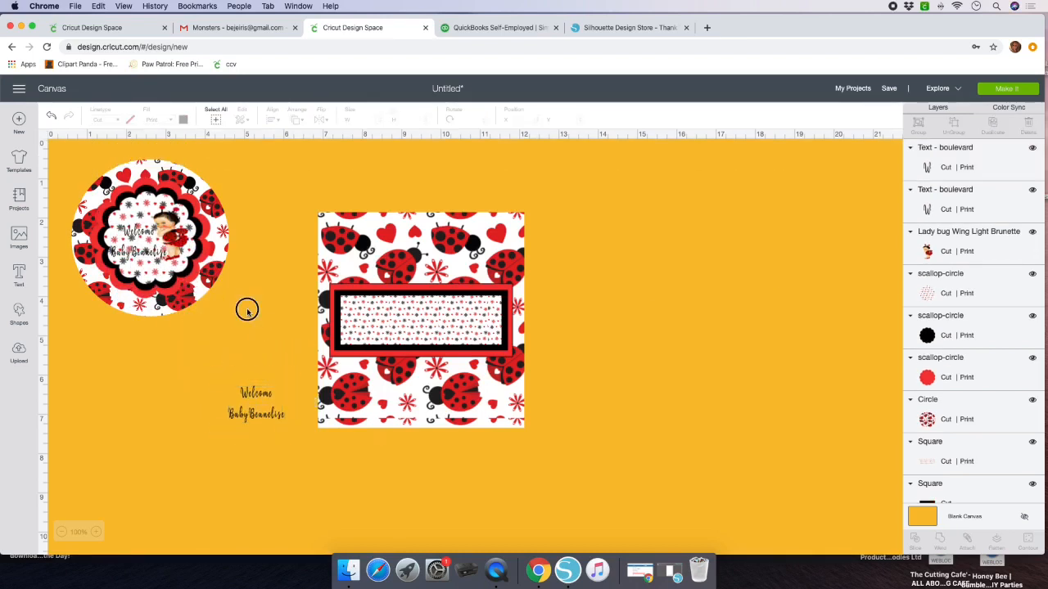
# - Select all layers of the welcome circle, excluding the text copy, and flatten them again
pyautogui.click(205, 274)
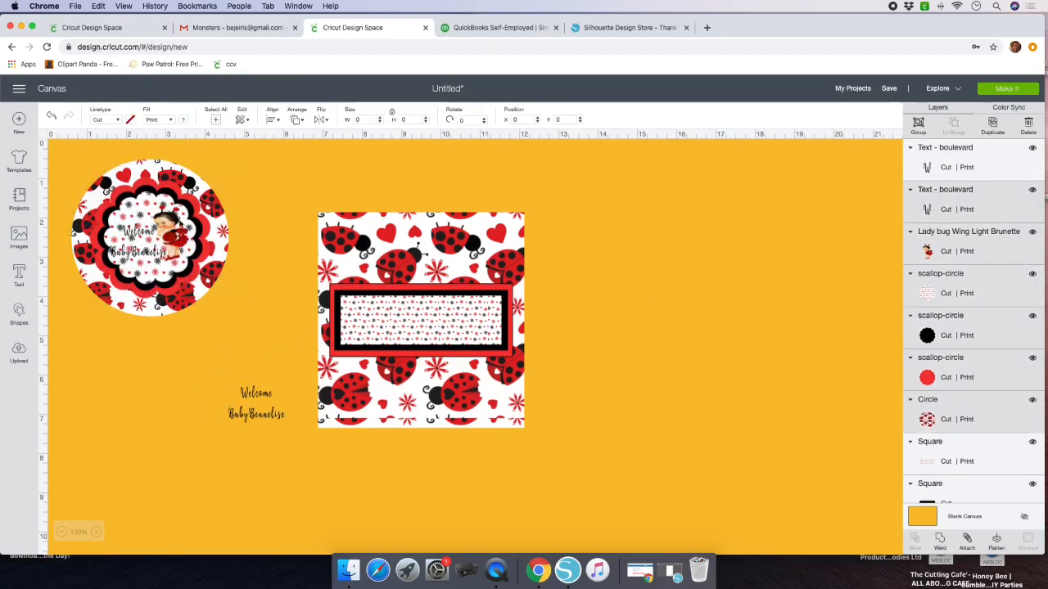
pyautogui.click(996, 540)
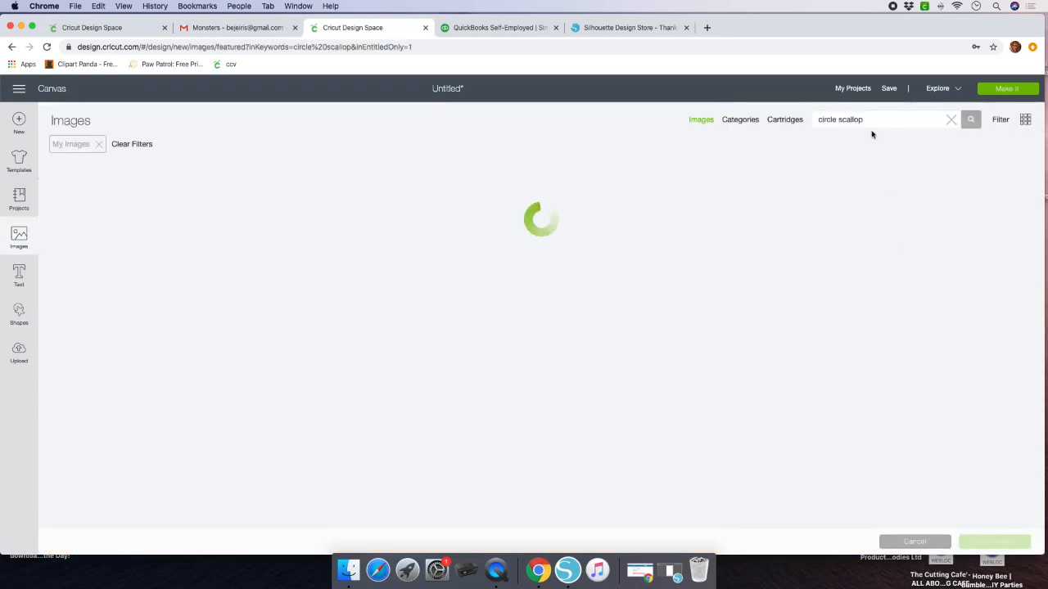
# - Search the image library for "lady bug" and insert the uploaded light-skinned brunette baby with ladybug wings
pyautogui.moveTo(870, 121); pyautogui.dragTo(700, 124)
pyautogui.write('la')
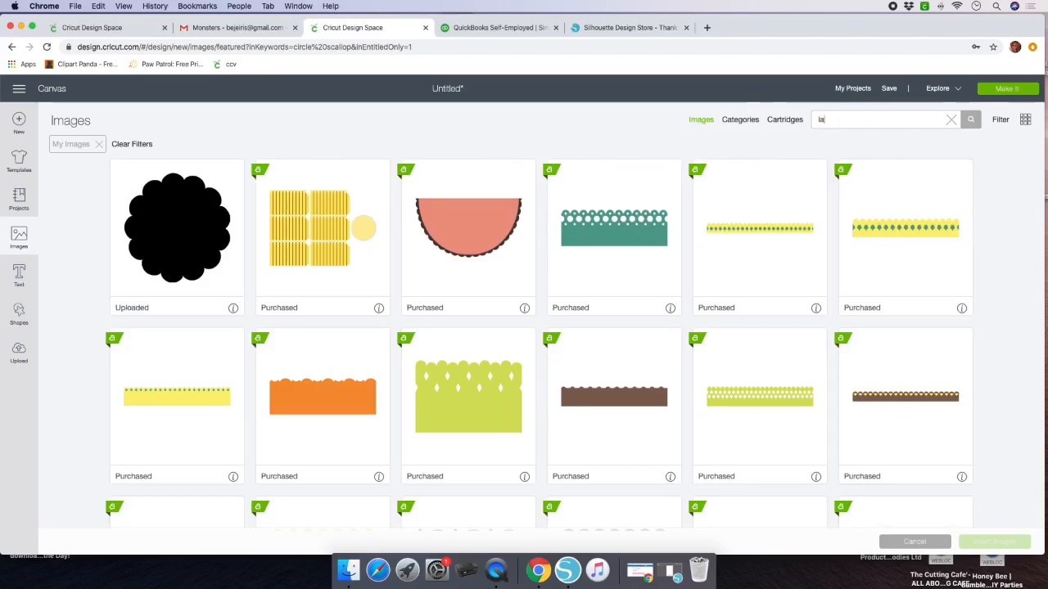
pyautogui.write('dy bug')
pyautogui.press('Return')
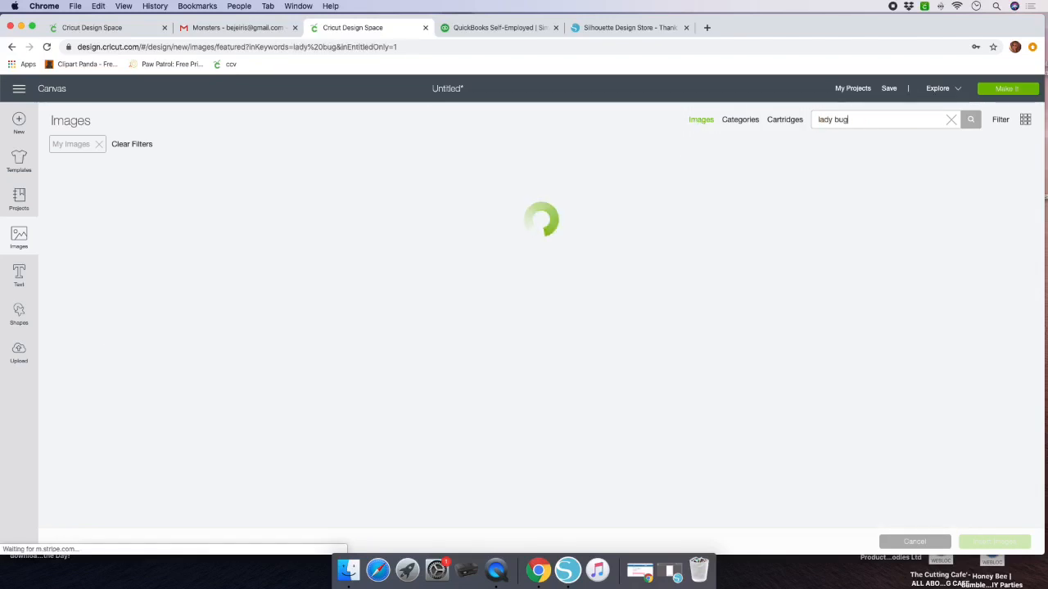
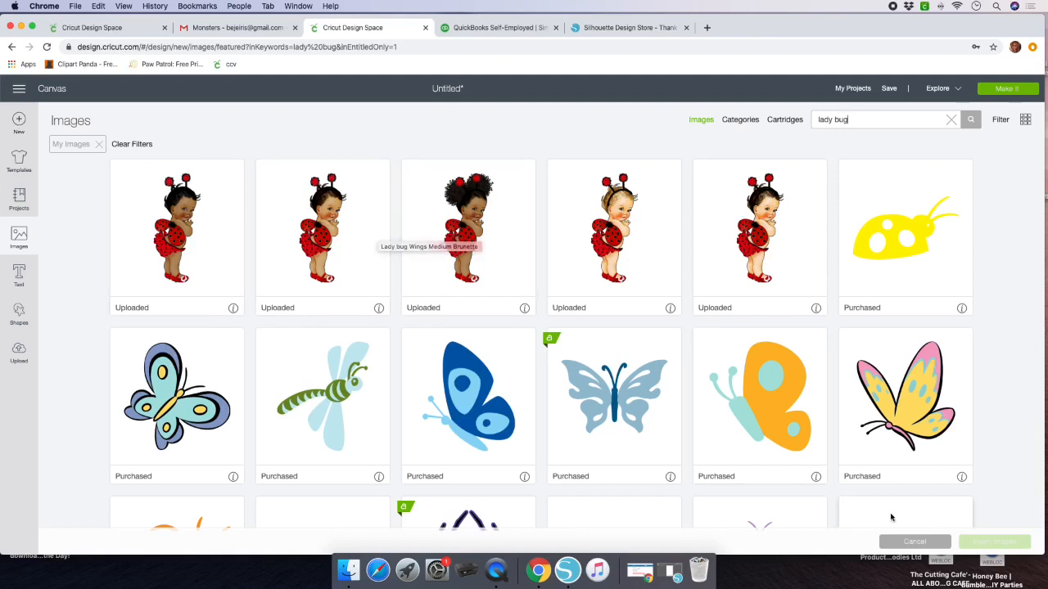
pyautogui.click(328, 232)
pyautogui.click(358, 229)
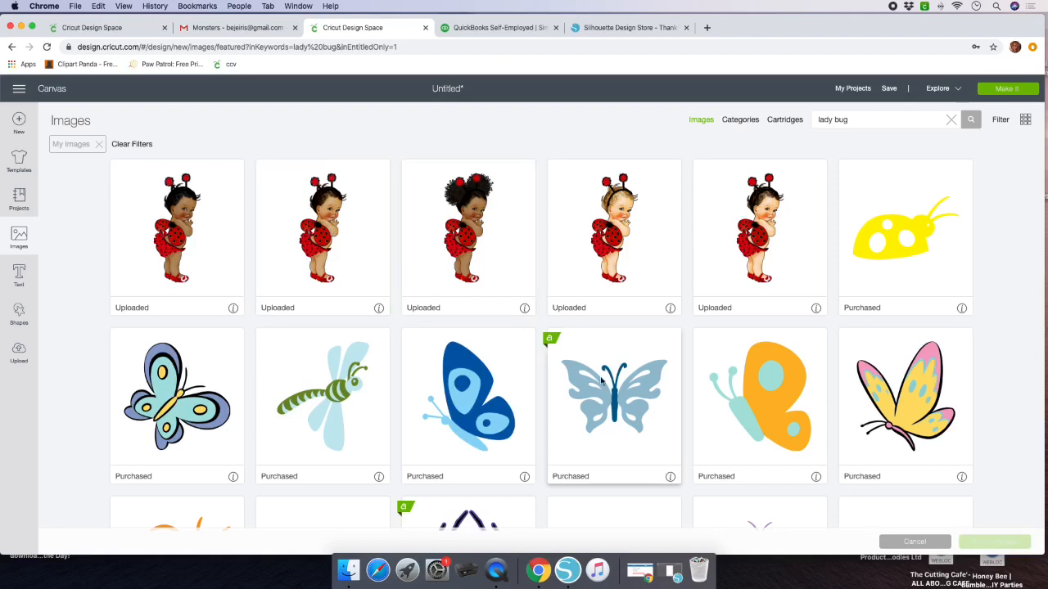
pyautogui.click(766, 222)
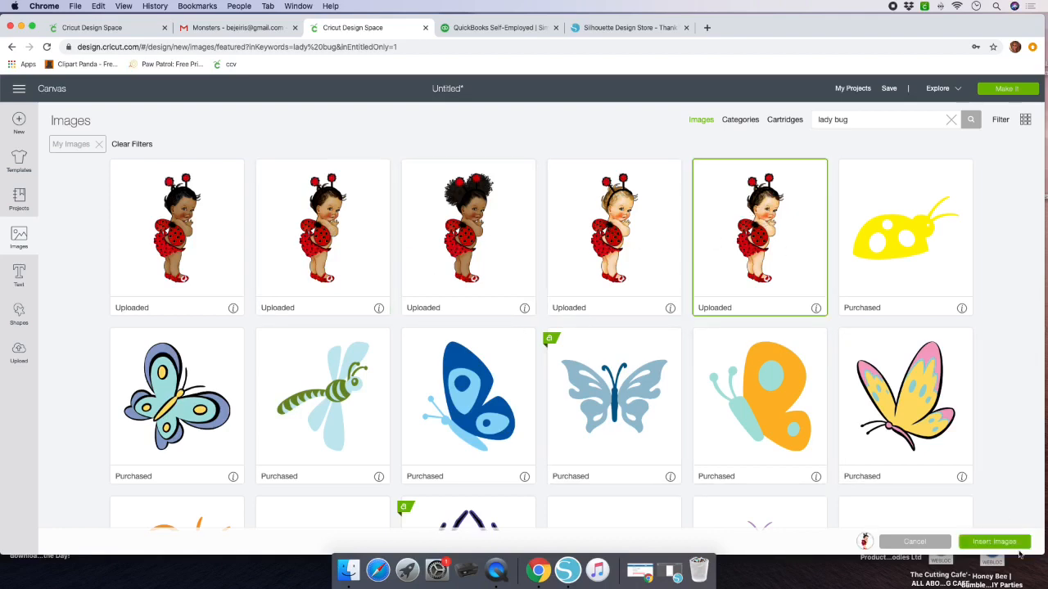
pyautogui.click(994, 542)
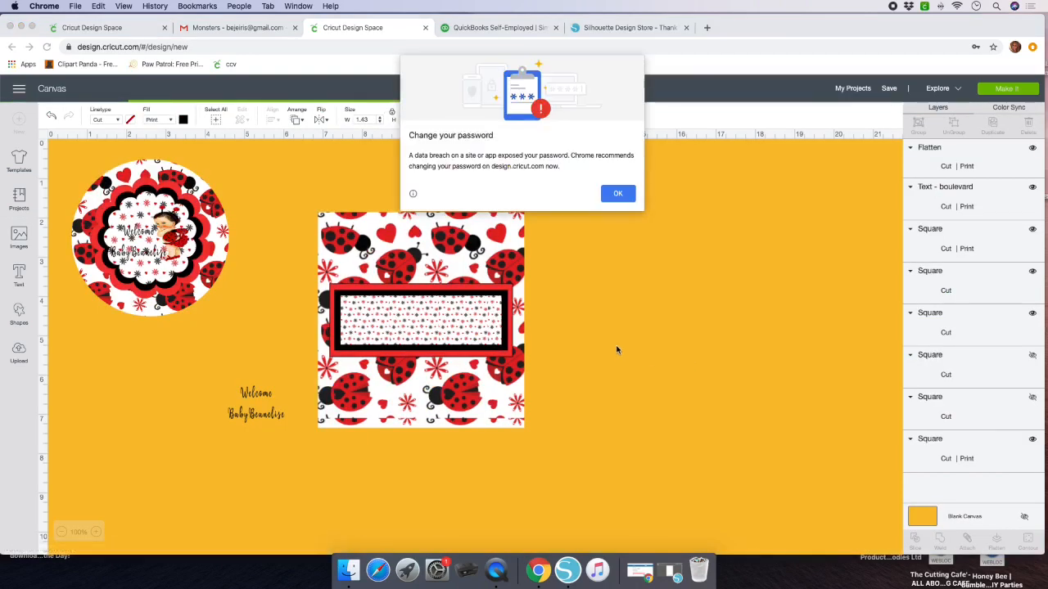
pyautogui.click(617, 196)
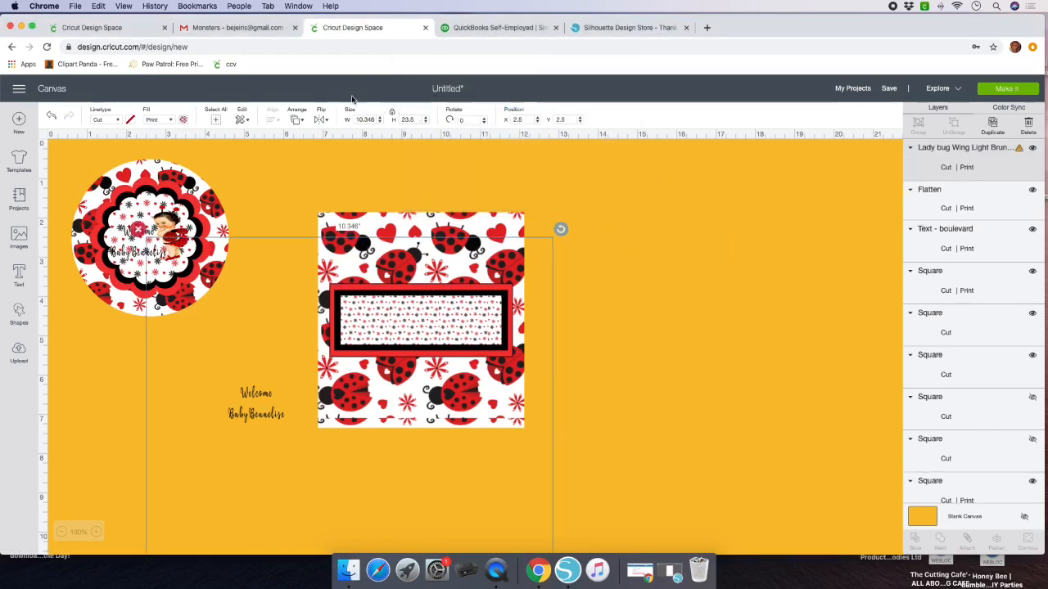
# - Size the inserted baby image to 3 × 3 in beside the rectangular label and flip it horizontally
pyautogui.moveTo(376, 122); pyautogui.dragTo(325, 118)
pyautogui.write('3')
pyautogui.press('Tab')
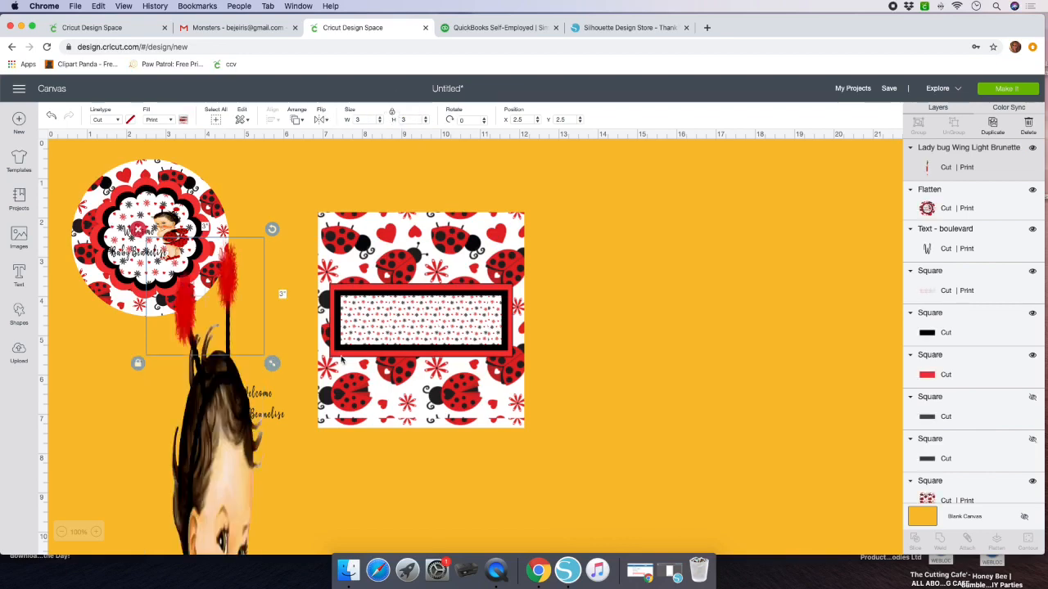
pyautogui.moveTo(209, 317); pyautogui.dragTo(671, 331)
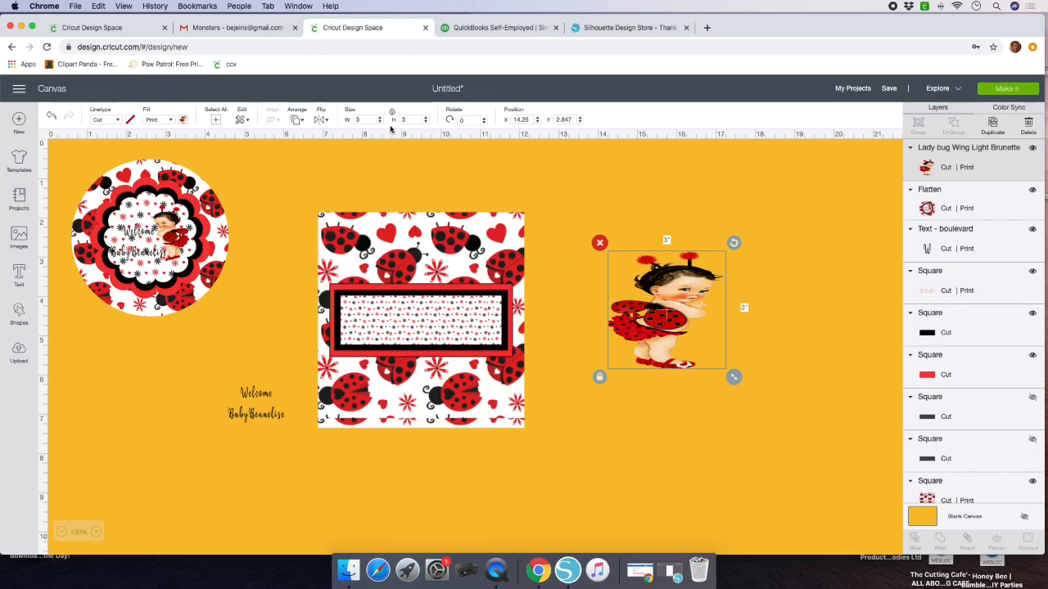
pyautogui.click(326, 121)
pyautogui.click(339, 140)
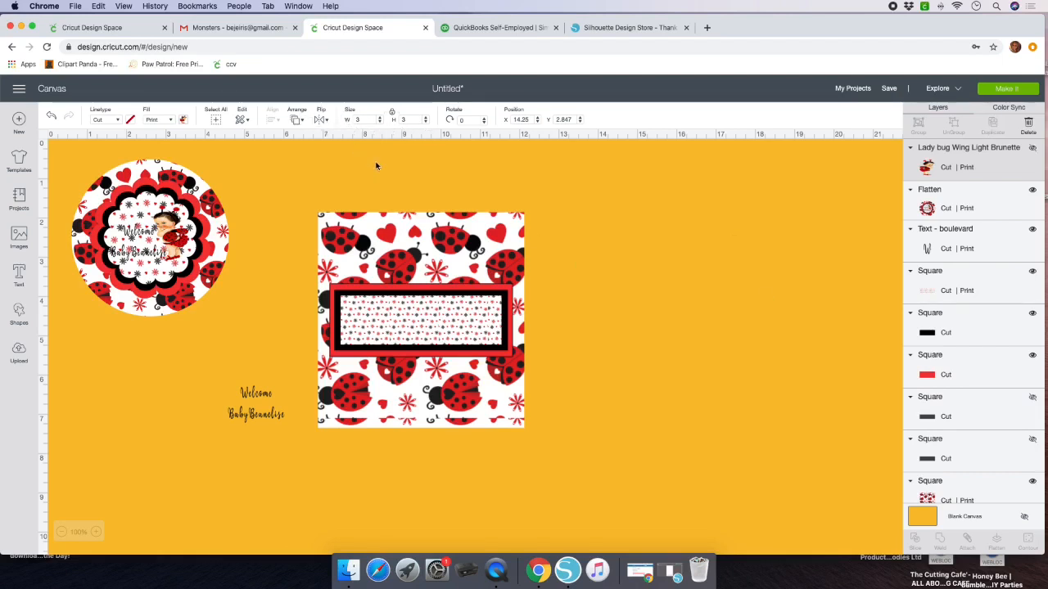
# - Move the welcome text copy onto the patterned nameplate and enlarge it to about 2.67 × 1.27 in
pyautogui.click(260, 396)
pyautogui.moveTo(260, 398); pyautogui.dragTo(376, 320)
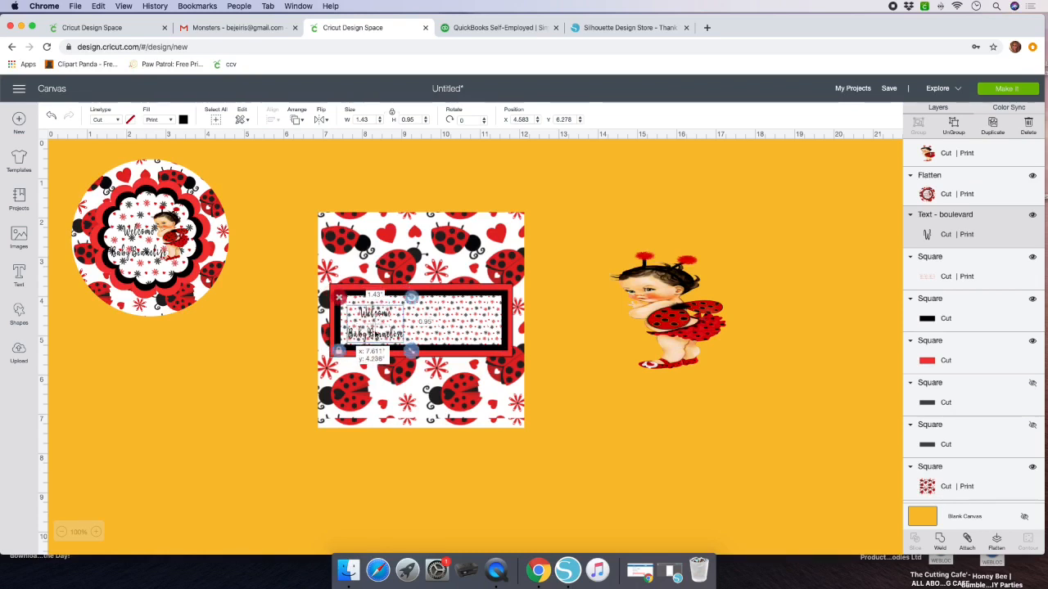
pyautogui.moveTo(338, 354); pyautogui.dragTo(338, 354)
pyautogui.moveTo(411, 351); pyautogui.dragTo(465, 366)
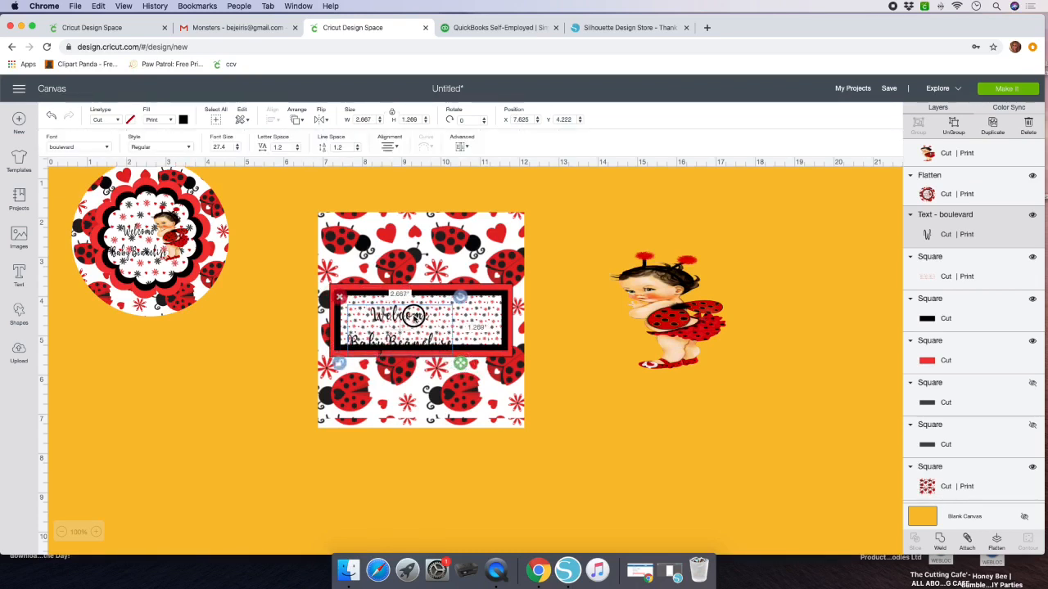
pyautogui.moveTo(413, 316); pyautogui.dragTo(405, 306)
# - Shrink the baby image beside the label to about 1.32 × 1.79 in
pyautogui.click(702, 335)
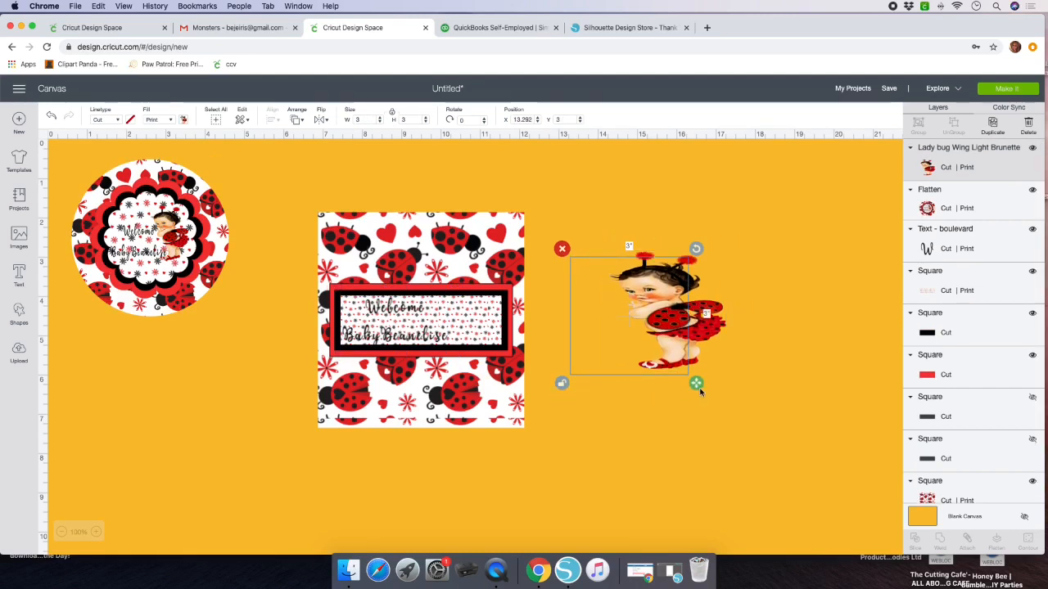
pyautogui.moveTo(696, 382); pyautogui.dragTo(630, 335)
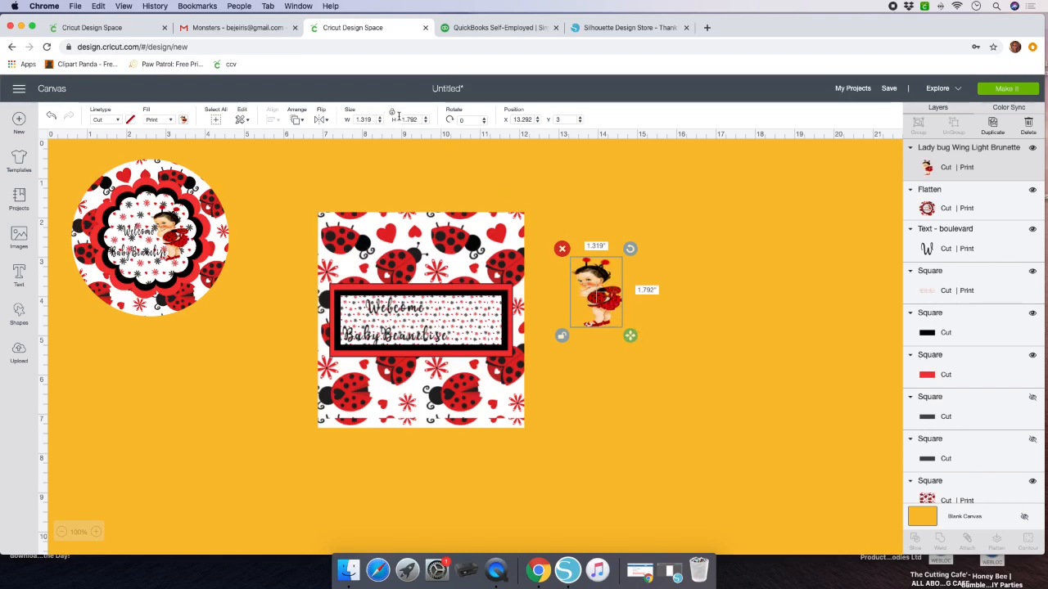
# - Place the baby image beside the welcome text on the nameplate, at a size of about 1.13 × 1.32 in
pyautogui.moveTo(604, 297); pyautogui.dragTo(479, 333)
pyautogui.moveTo(505, 374); pyautogui.dragTo(483, 325)
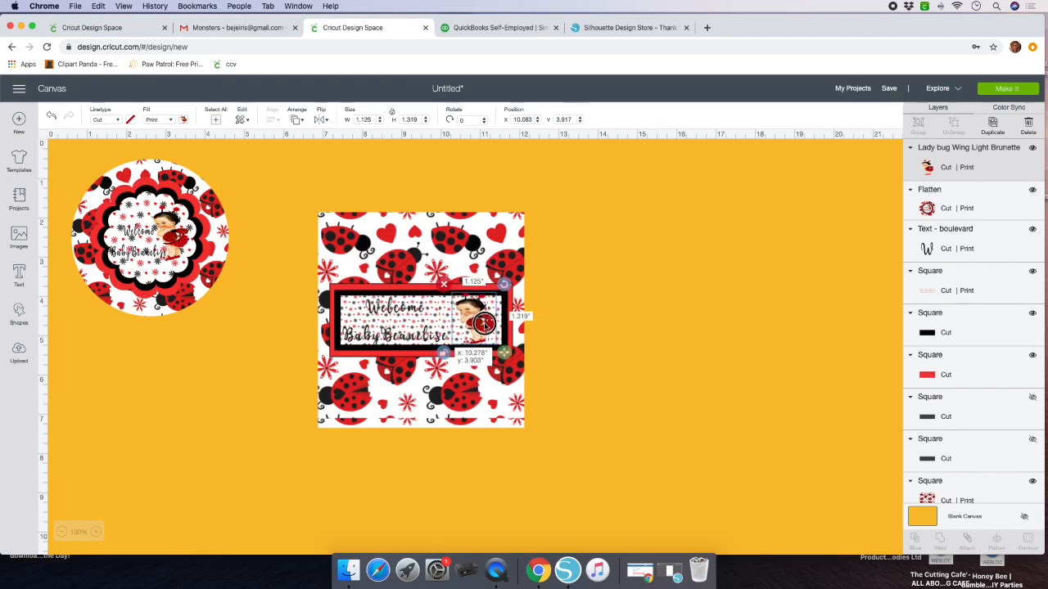
pyautogui.moveTo(483, 323); pyautogui.dragTo(477, 323)
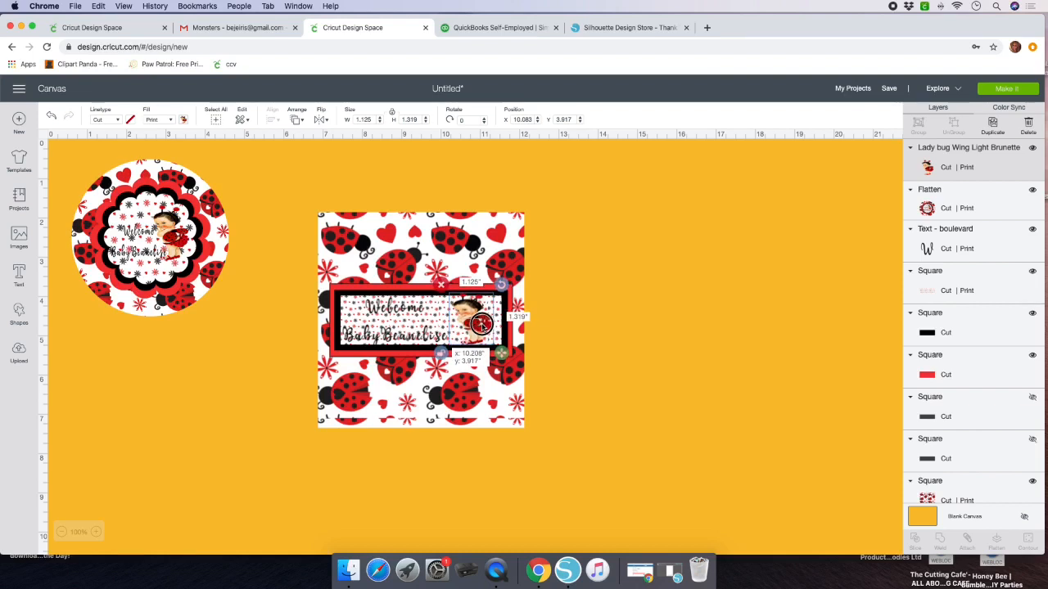
# - Enlarge the nameplate's welcome text to about 2.81 × 1.28 in and set its style to Bold
pyautogui.click(426, 339)
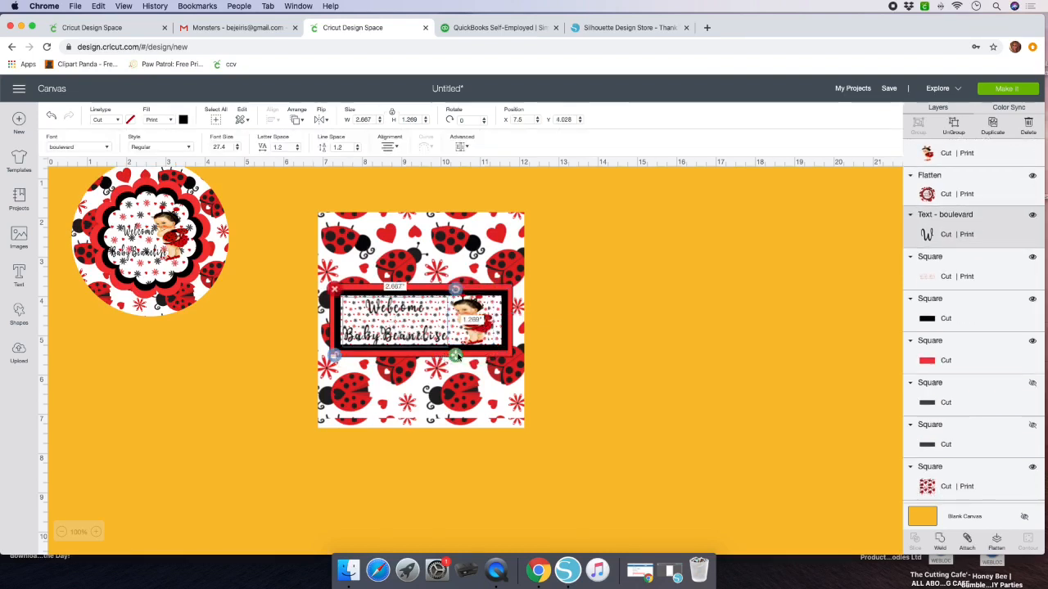
pyautogui.moveTo(455, 356); pyautogui.dragTo(463, 356)
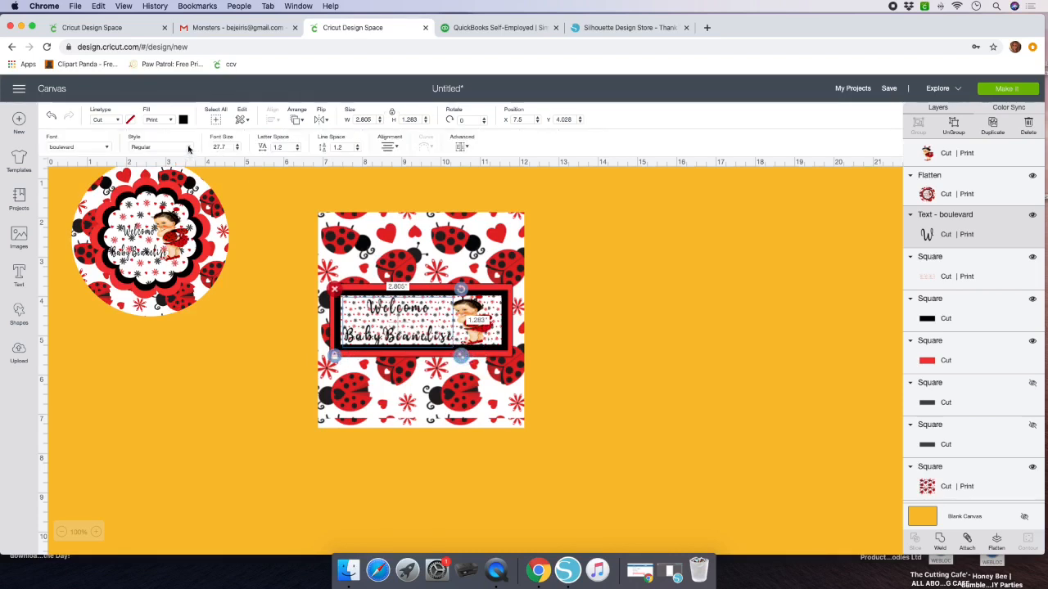
pyautogui.click(188, 147)
pyautogui.click(166, 185)
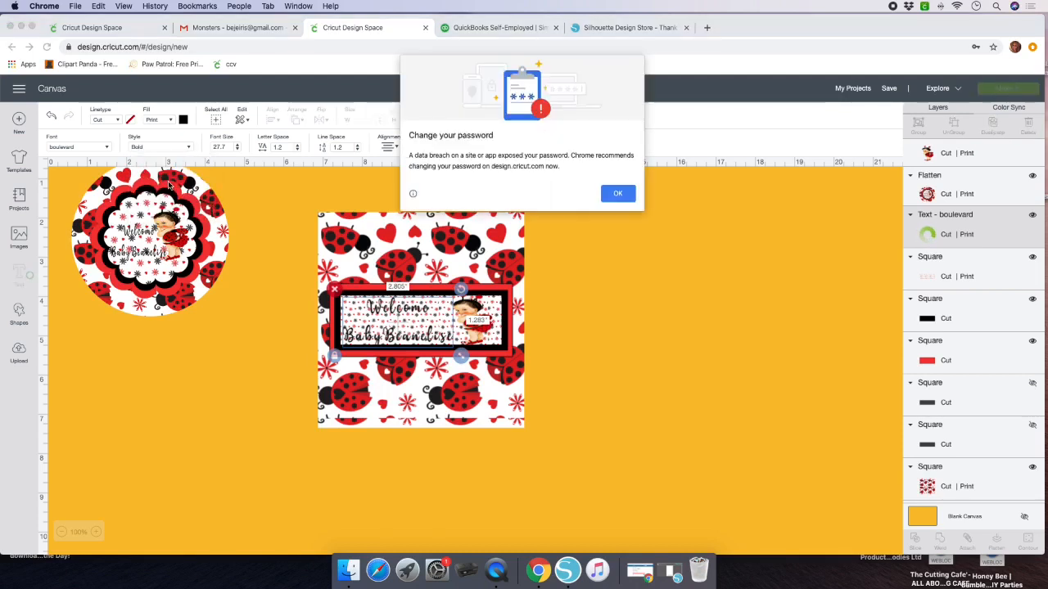
pyautogui.click(615, 191)
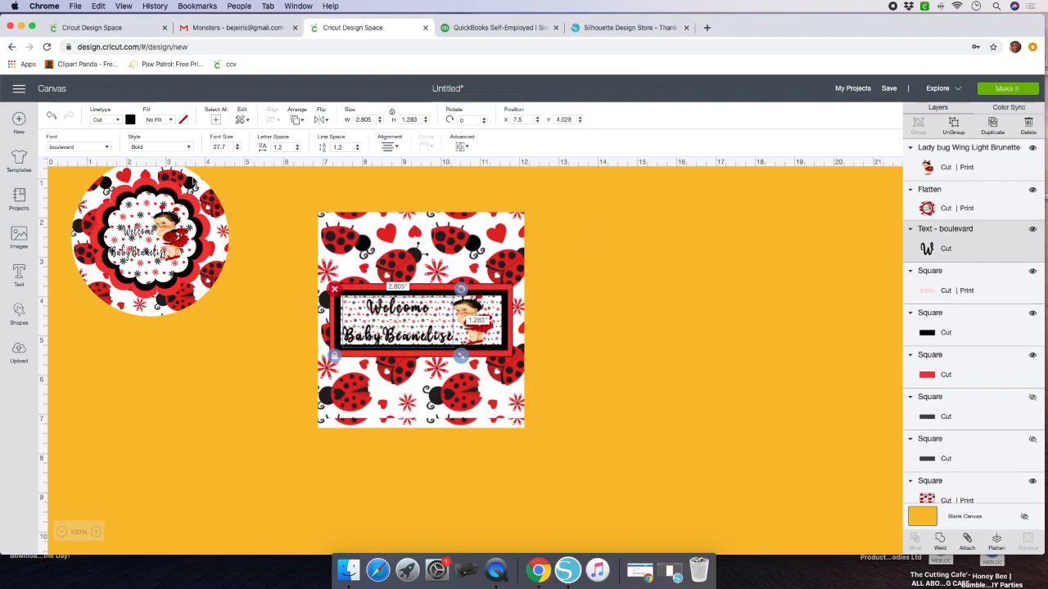
# - Flatten all visible pieces of the rectangular ladybug label into one printable image
pyautogui.click(141, 237)
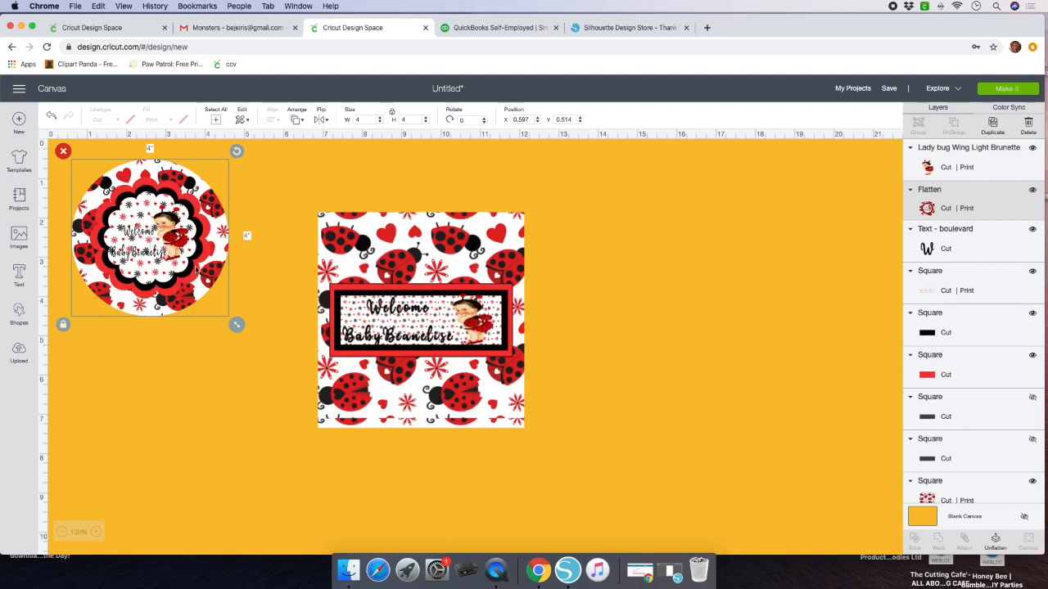
pyautogui.click(289, 225)
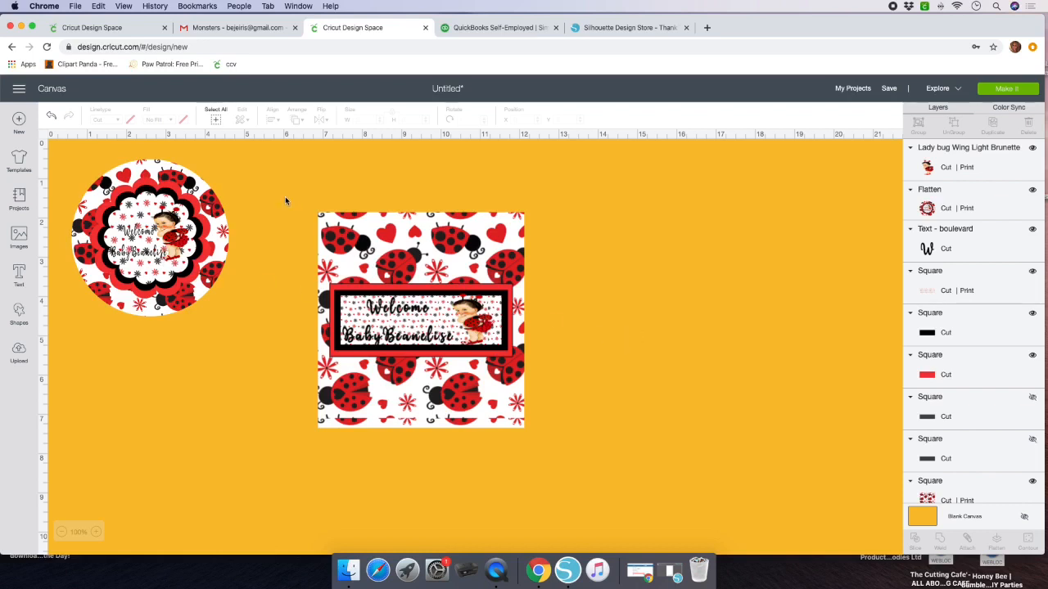
pyautogui.moveTo(290, 180); pyautogui.dragTo(552, 451)
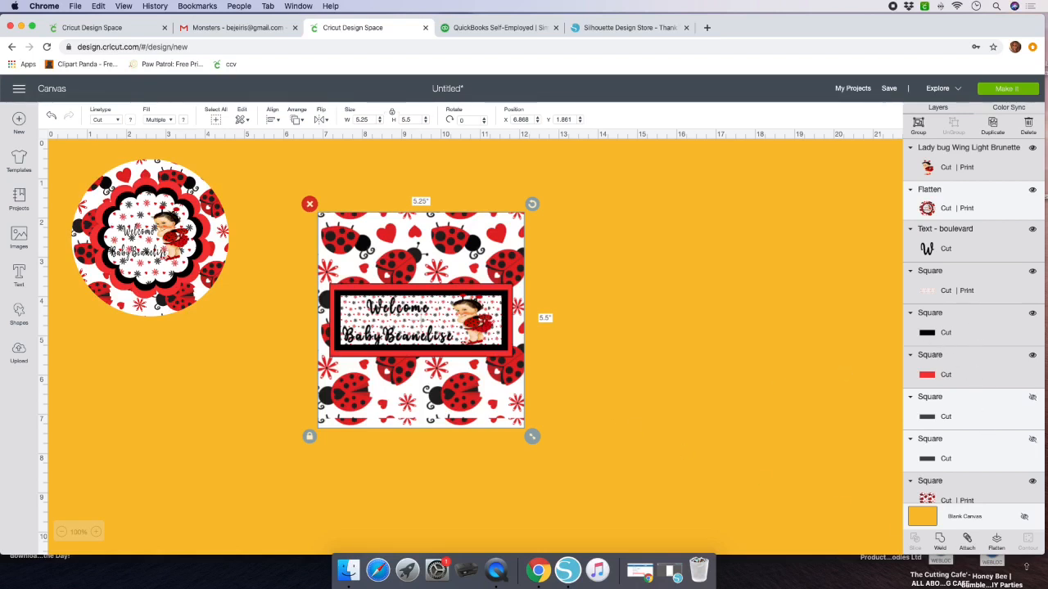
pyautogui.click(996, 539)
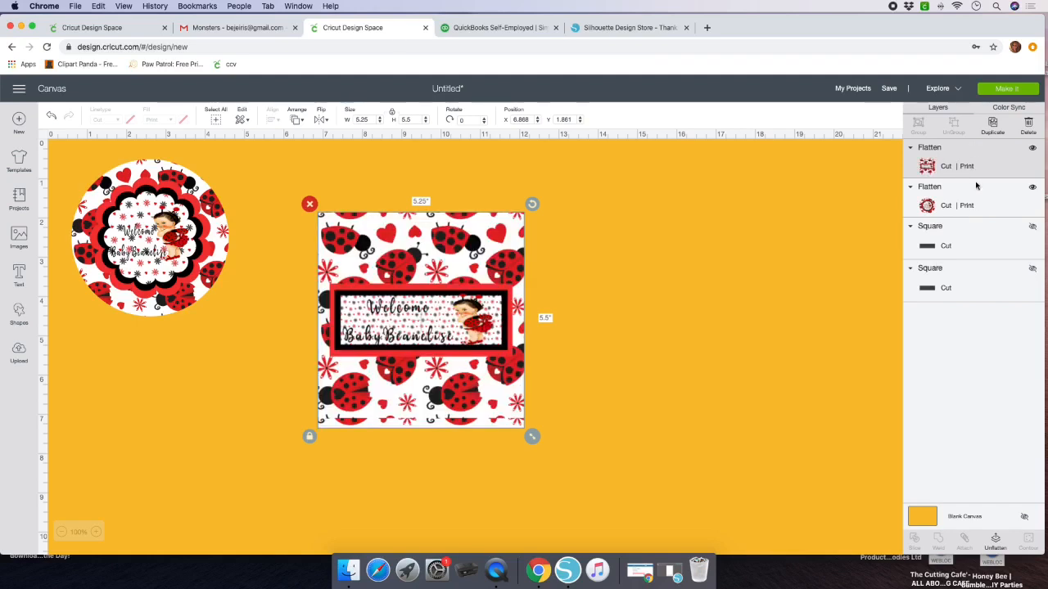
# - Unhide the two hidden gray rectangles, move the flattened label off them and delete both
pyautogui.click(1032, 225)
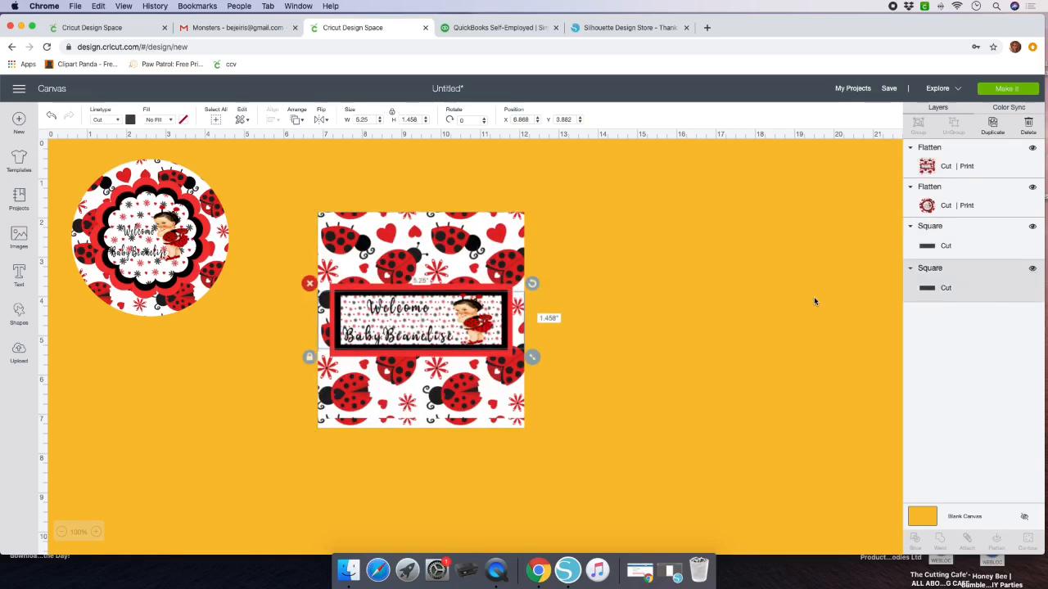
pyautogui.moveTo(521, 317); pyautogui.dragTo(831, 311)
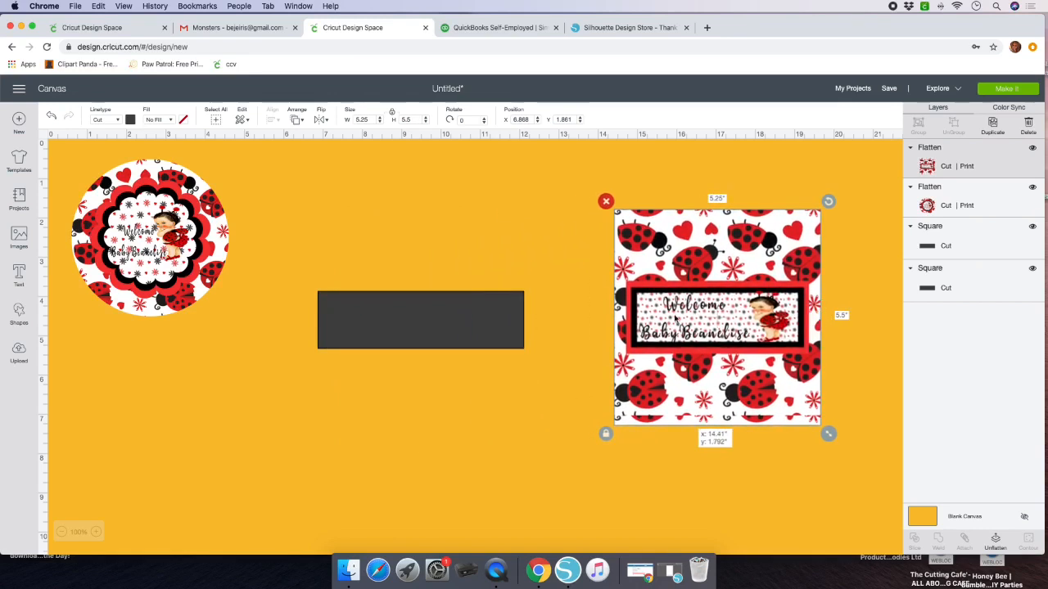
pyautogui.click(395, 330)
pyautogui.press('Delete')
pyautogui.click(356, 325)
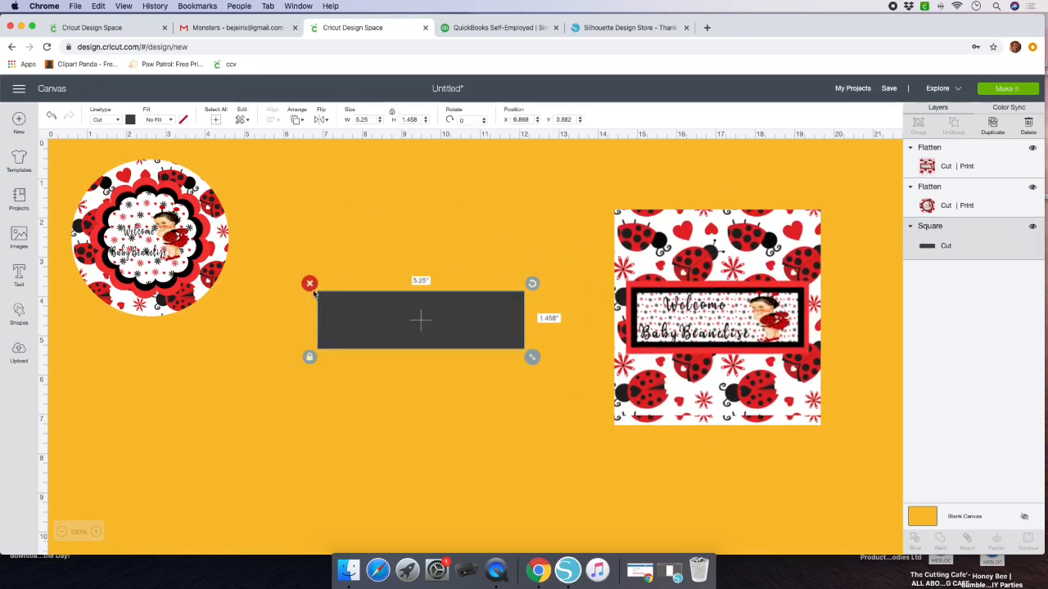
pyautogui.press('Delete')
# - Arrange the flattened rectangular label and the welcome circle side by side near the middle of the canvas
pyautogui.moveTo(749, 367); pyautogui.dragTo(513, 356)
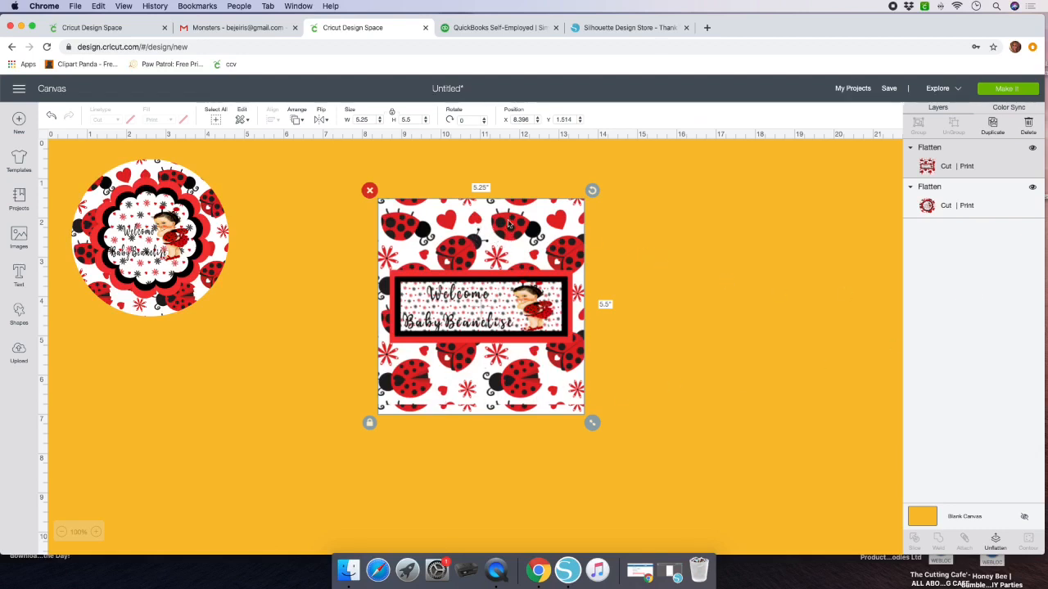
pyautogui.moveTo(164, 190); pyautogui.dragTo(227, 249)
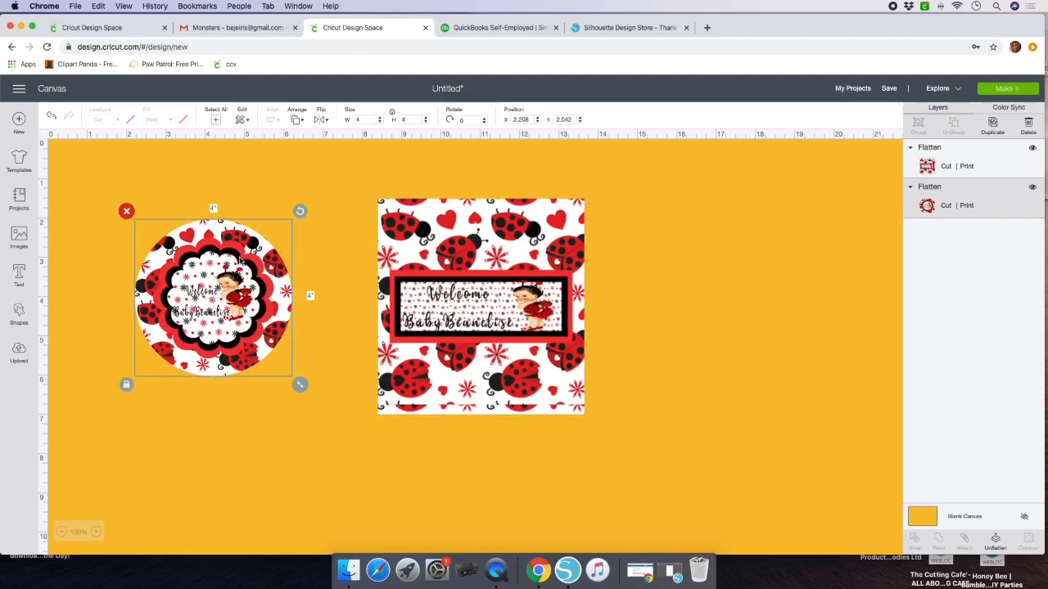
pyautogui.click(481, 250)
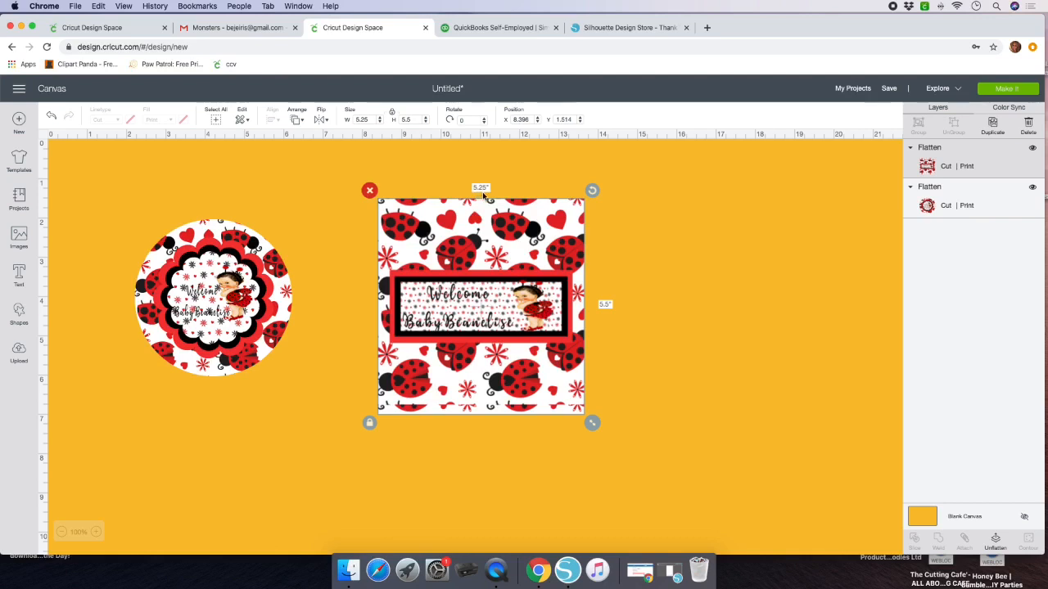
# - Preview the mats, return to the canvas and select Cricut Explore Family as the machine
pyautogui.click(1000, 94)
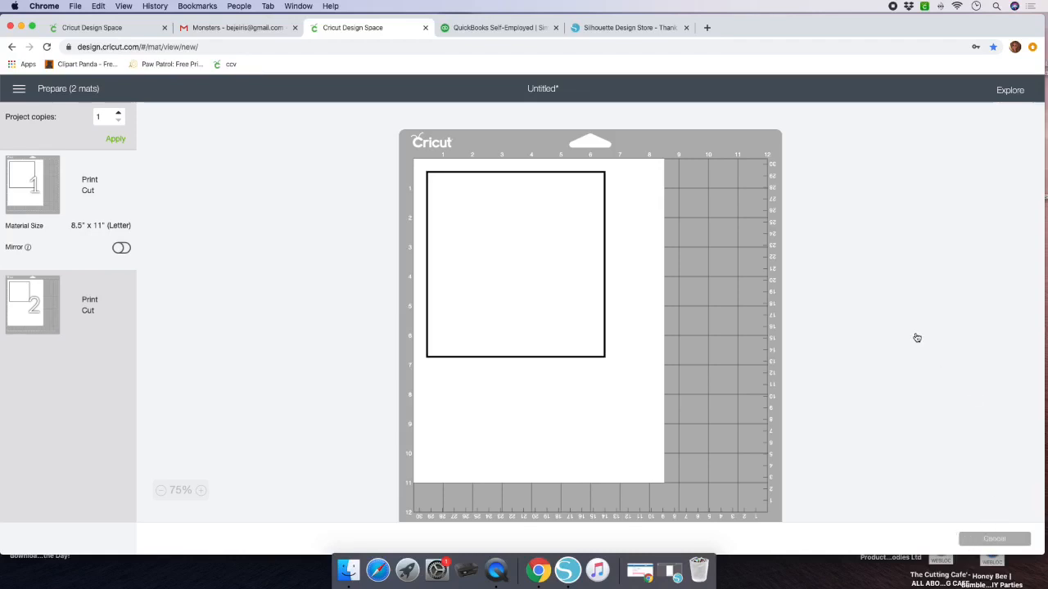
pyautogui.click(994, 539)
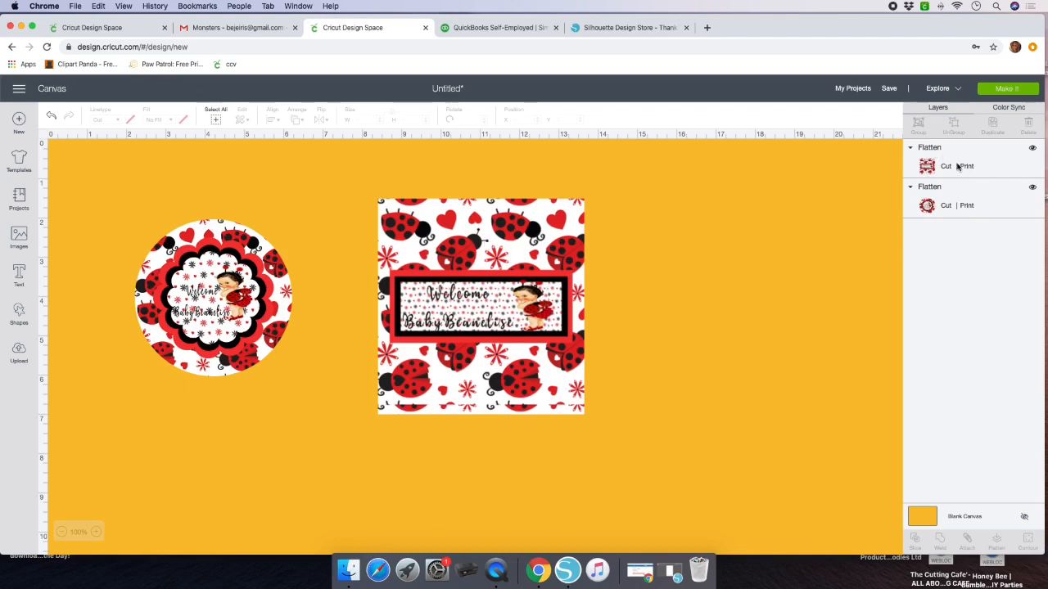
pyautogui.click(958, 90)
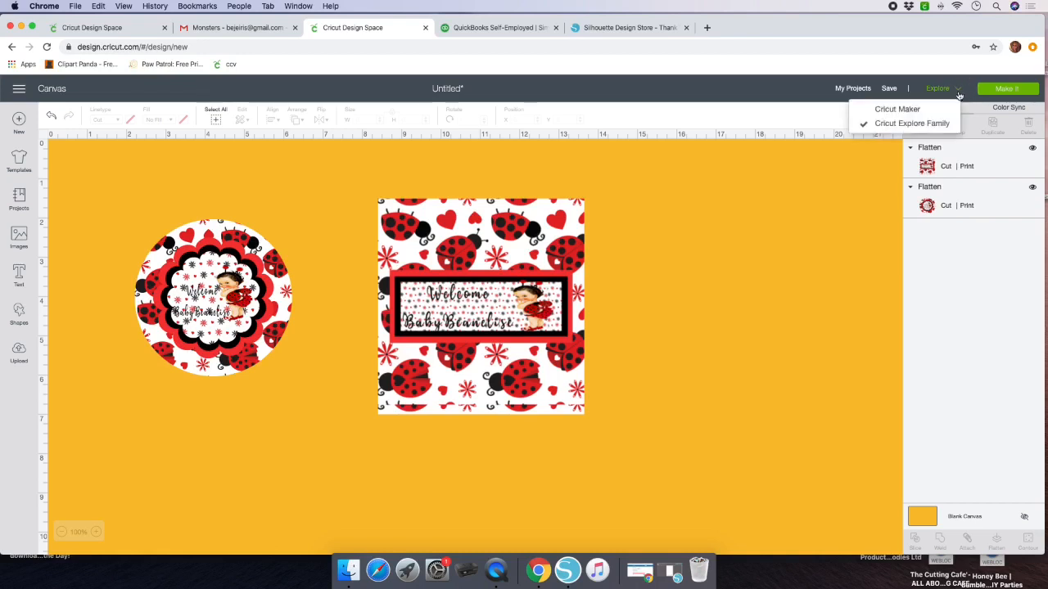
pyautogui.click(915, 123)
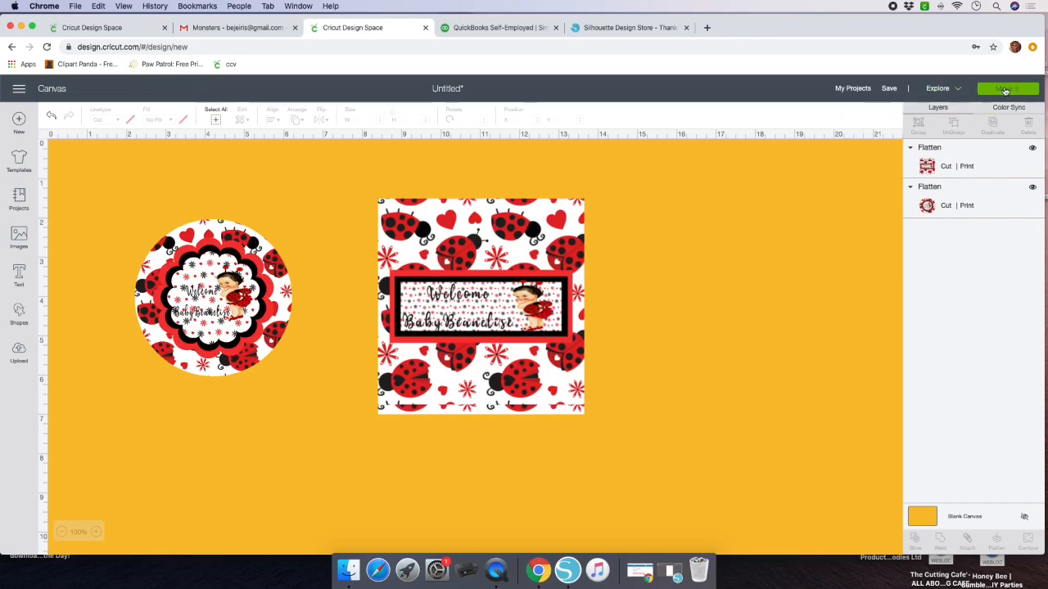
# - Send both labels to the mat preview and apply 2 project copies
pyautogui.click(1006, 89)
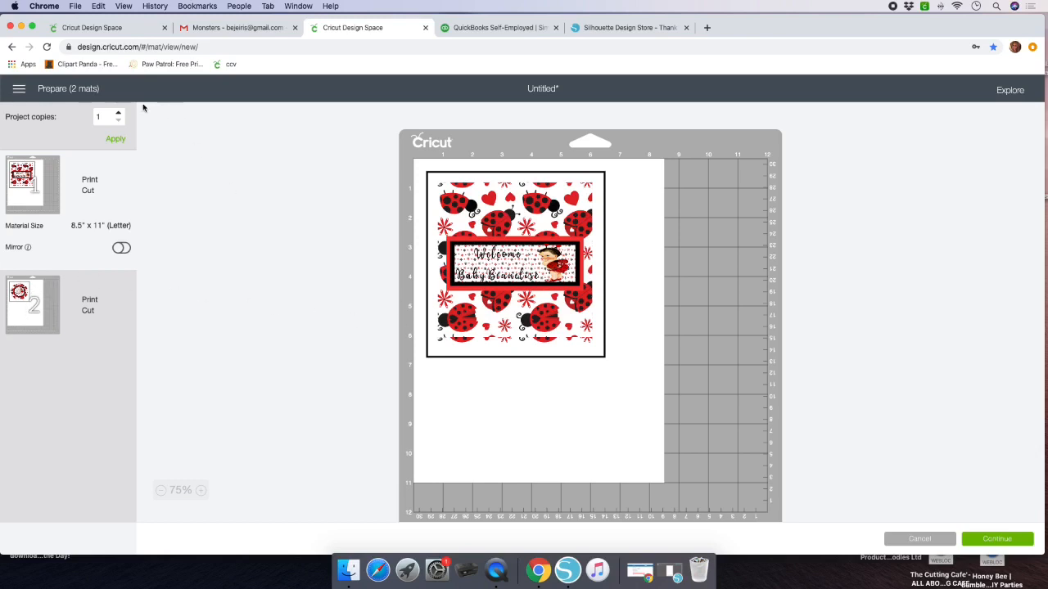
pyautogui.click(120, 114)
pyautogui.click(116, 140)
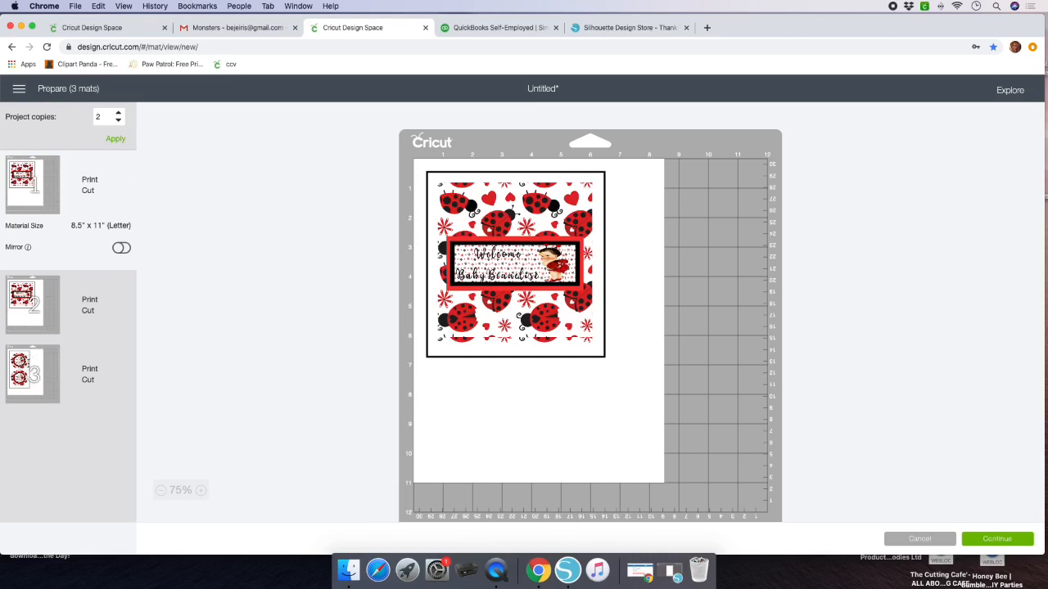
# - Examine the layout of the rectangular labels and the circle labels on their separate mats
pyautogui.click(63, 352)
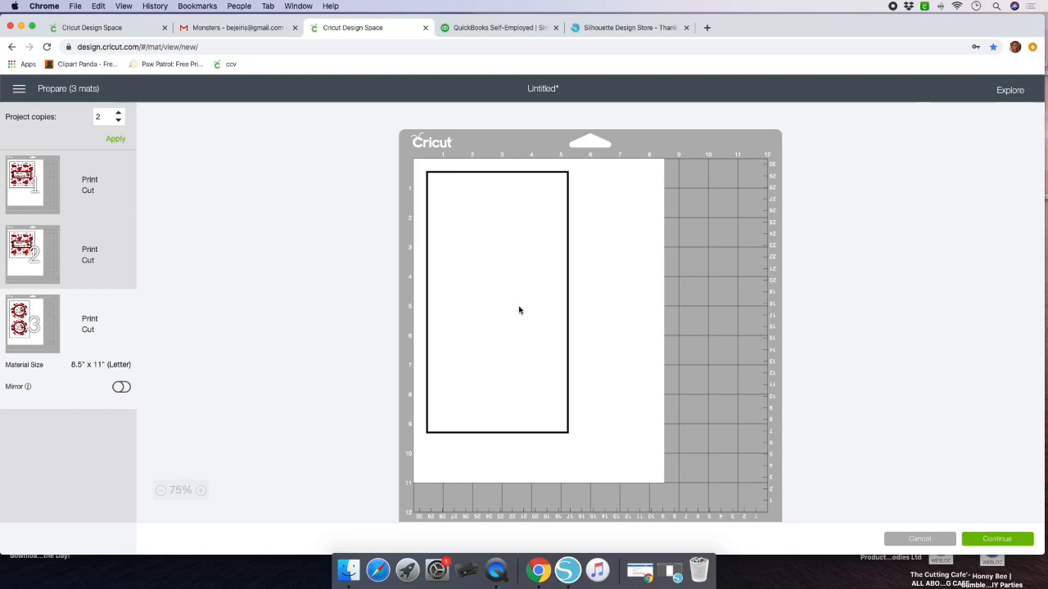
pyautogui.click(55, 194)
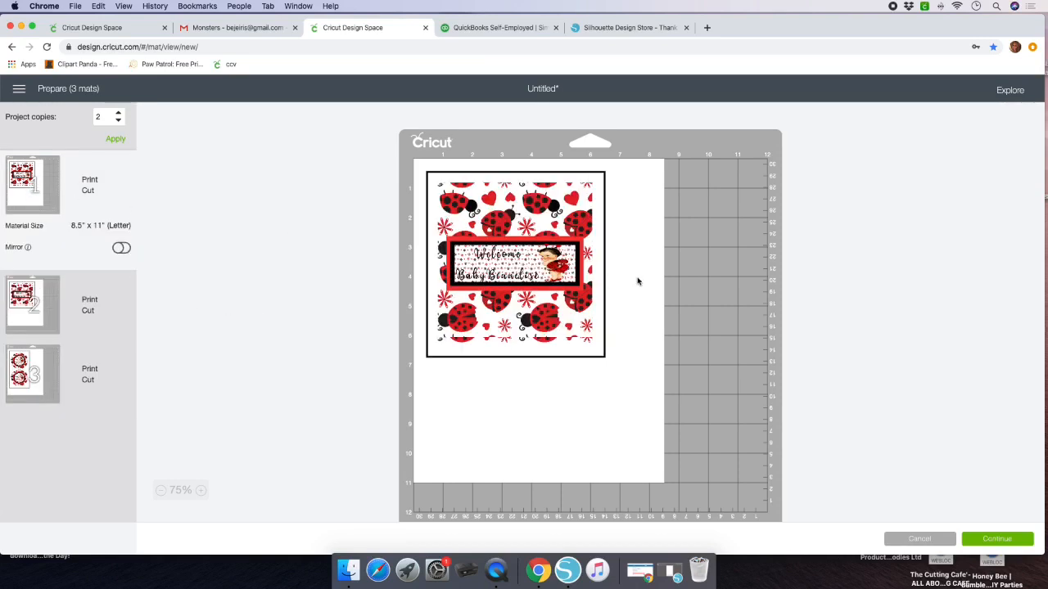
pyautogui.click(38, 386)
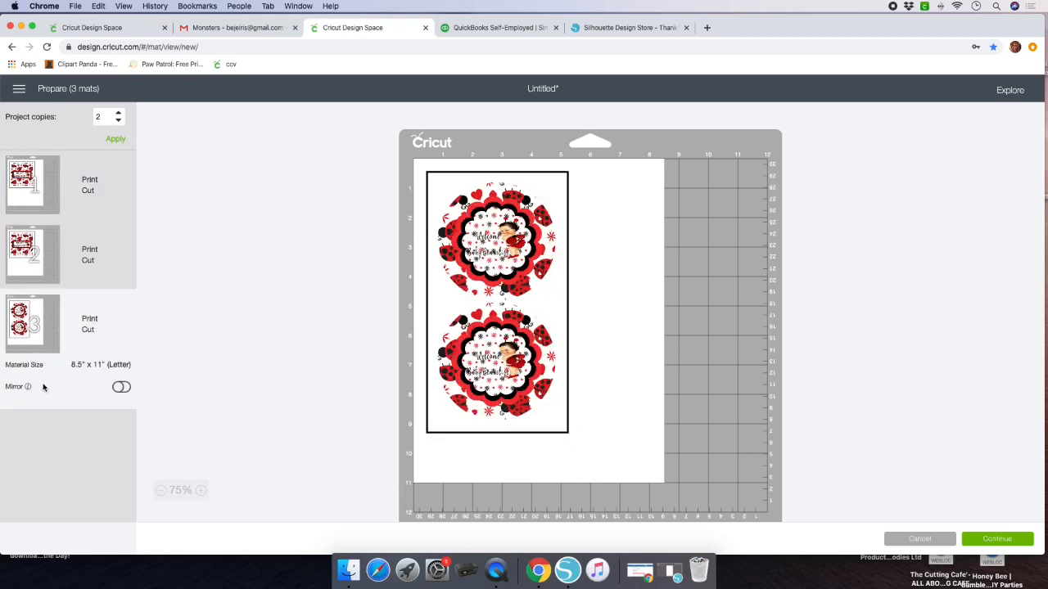
pyautogui.click(79, 208)
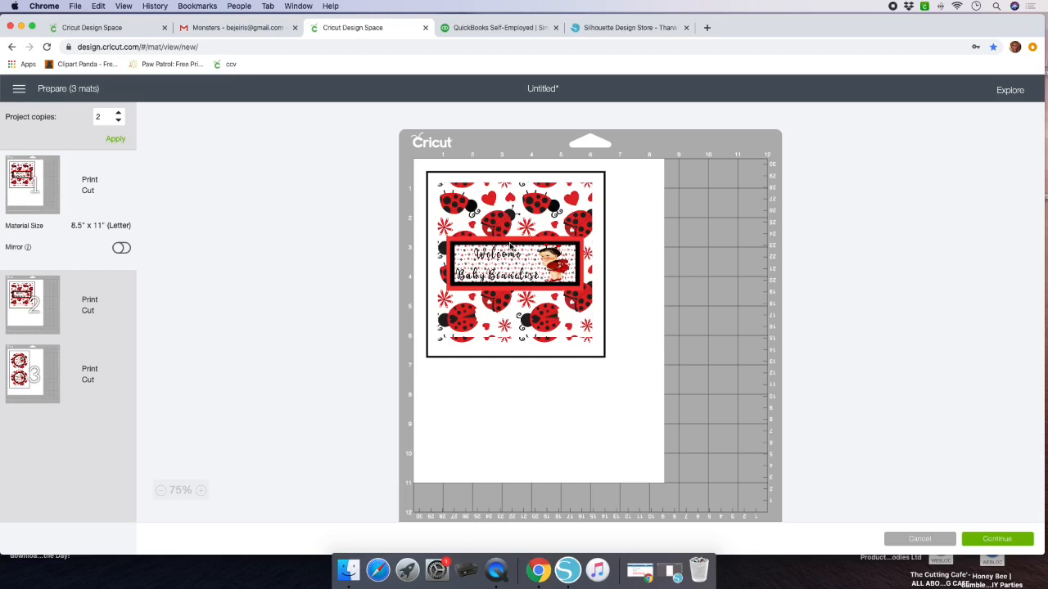
pyautogui.click(35, 378)
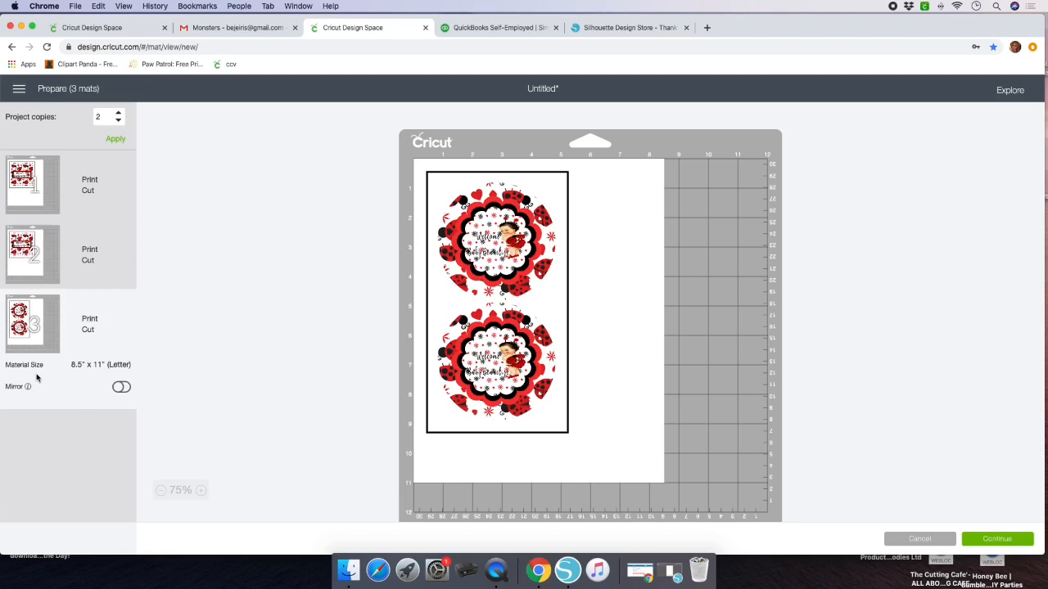
pyautogui.click(55, 187)
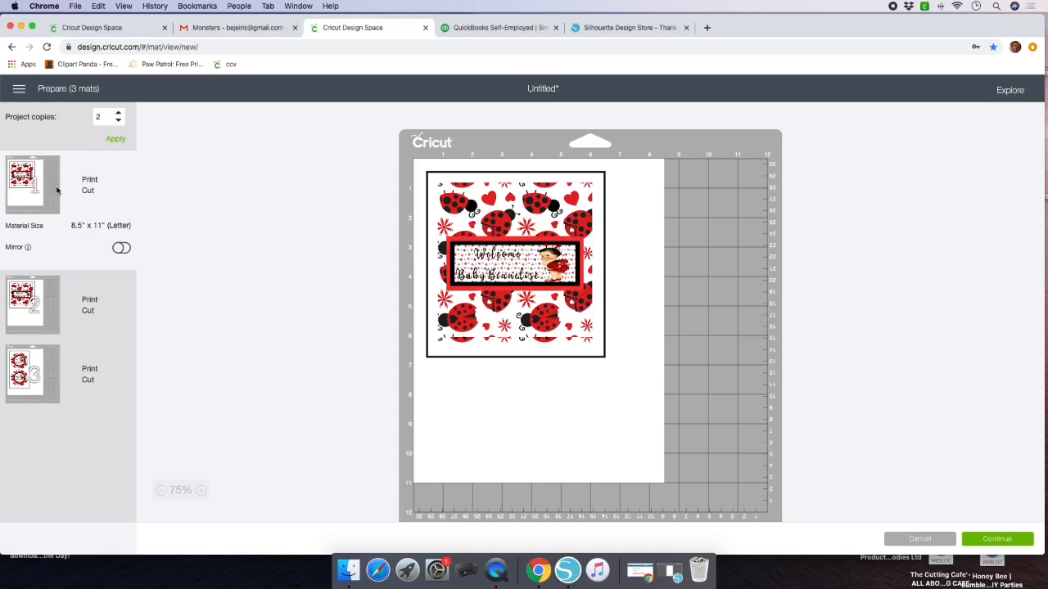
pyautogui.click(44, 376)
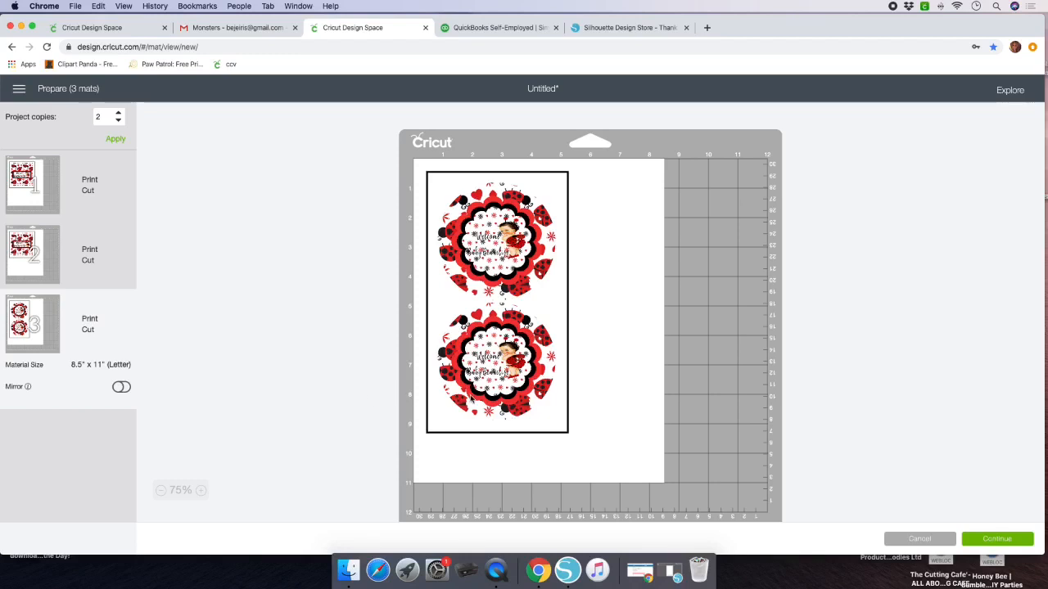
pyautogui.click(67, 209)
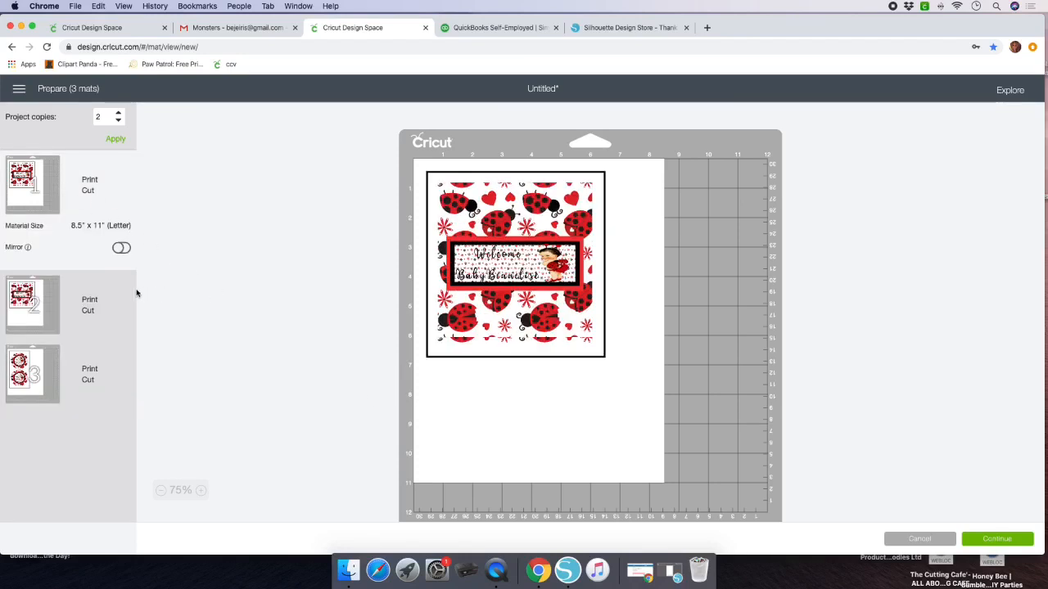
# - Continue to the make stage and choose the HP OfficeJet 3830 series in the first mat's print setup, closing it without printing
pyautogui.click(997, 540)
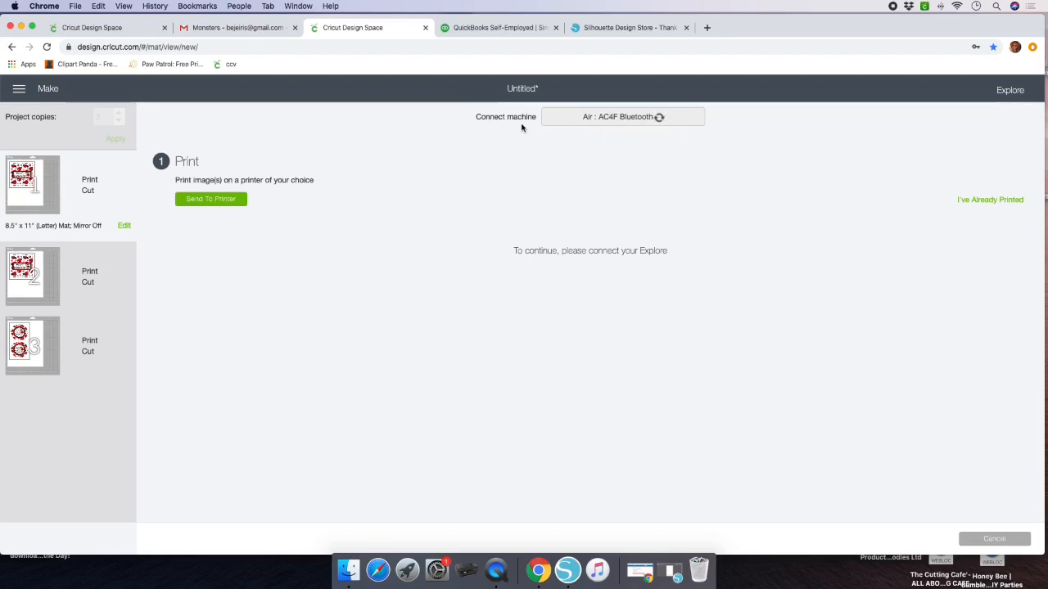
pyautogui.click(216, 203)
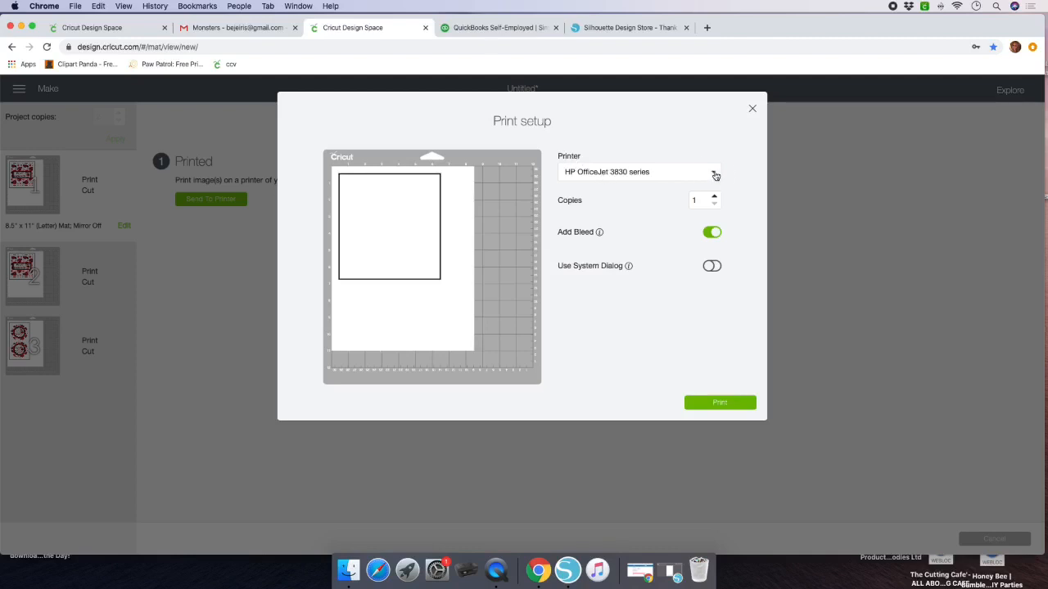
pyautogui.click(714, 173)
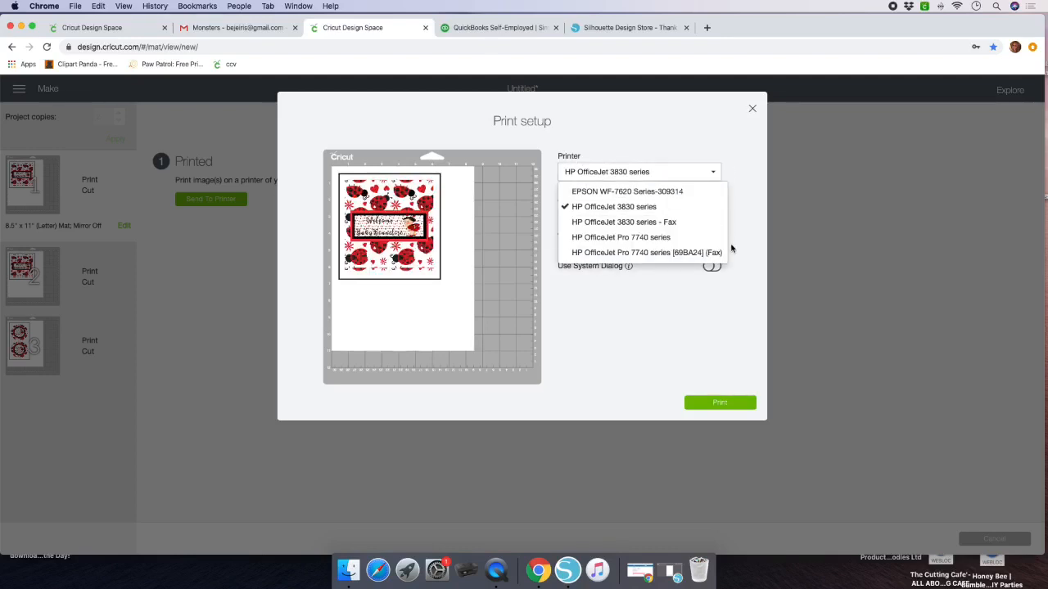
pyautogui.click(615, 209)
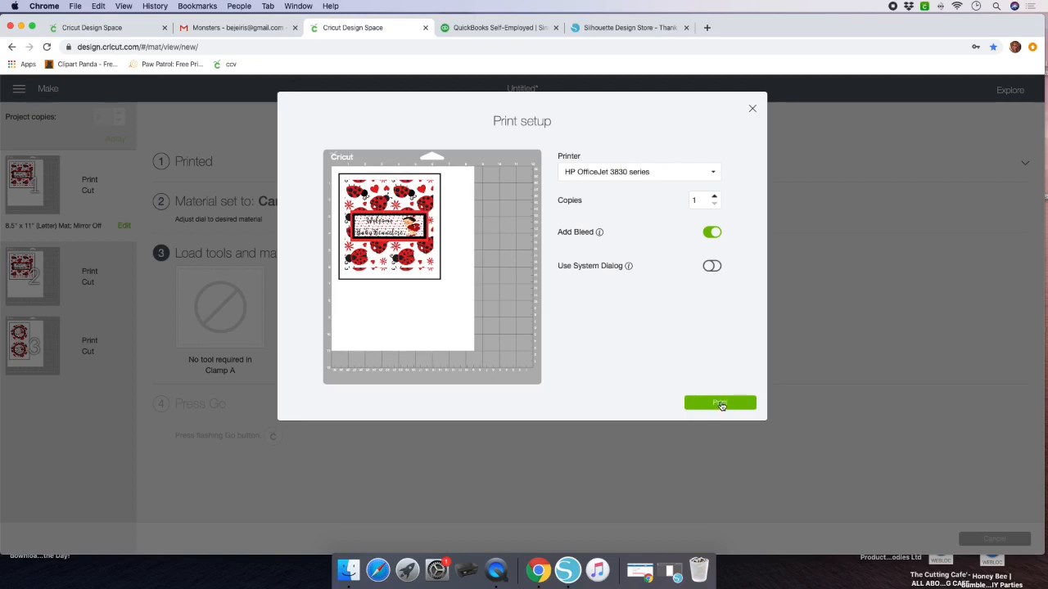
pyautogui.click(753, 110)
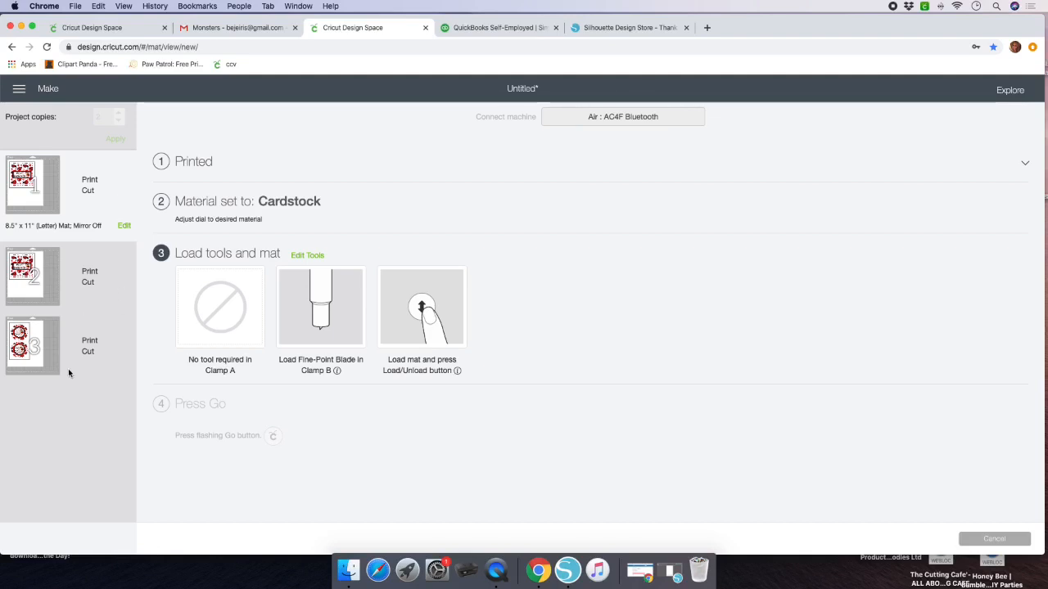
# - Open the print setup for the third mat, which holds the two circle labels
pyautogui.click(55, 344)
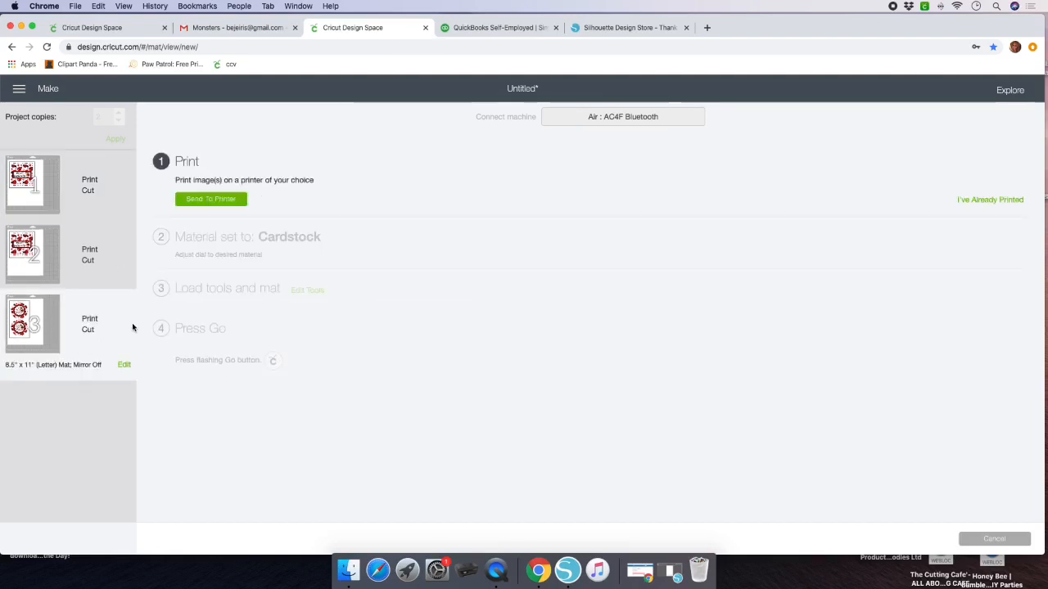
pyautogui.click(210, 199)
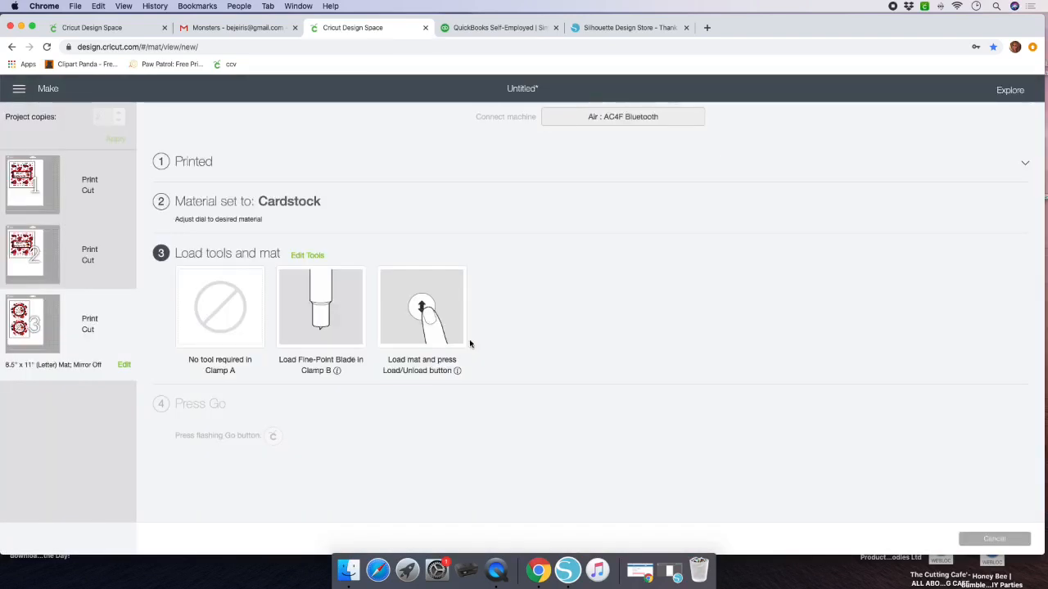